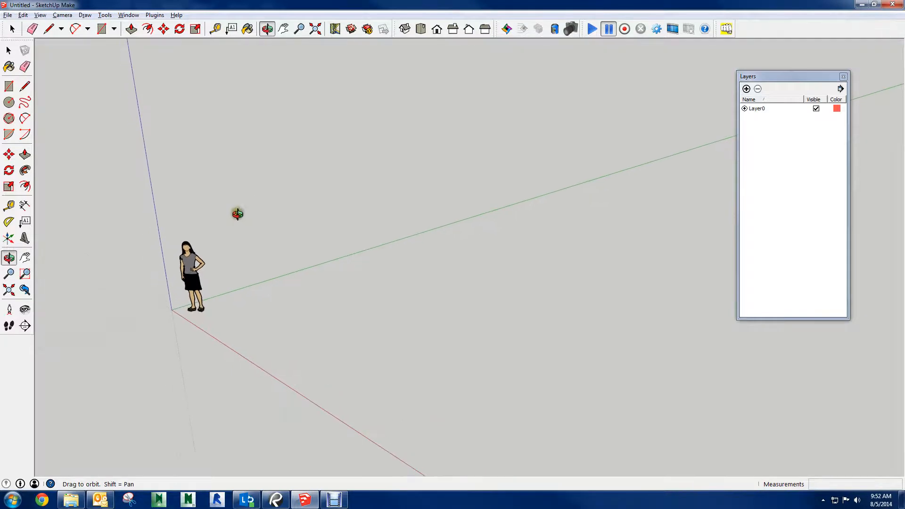
# Open the toolbar settings and switch the Large Tool Set off and back on.
pyautogui.press('space')
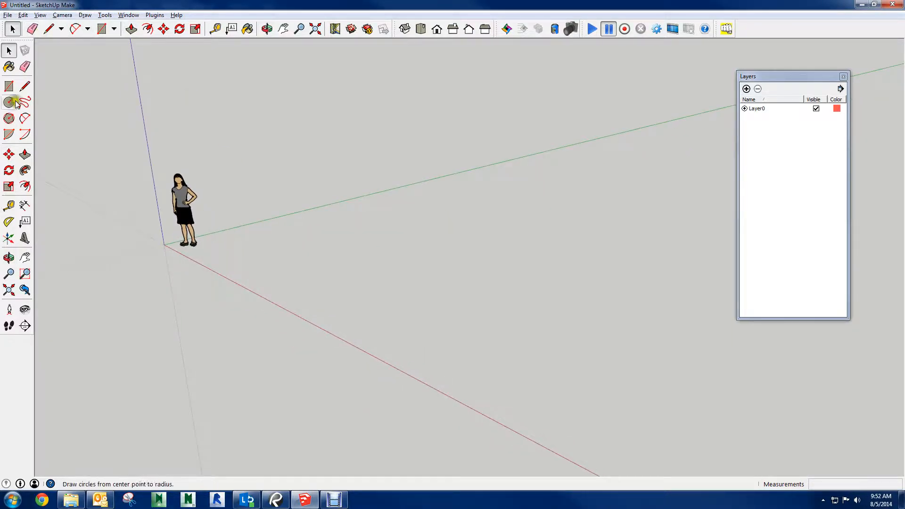
pyautogui.click(41, 15)
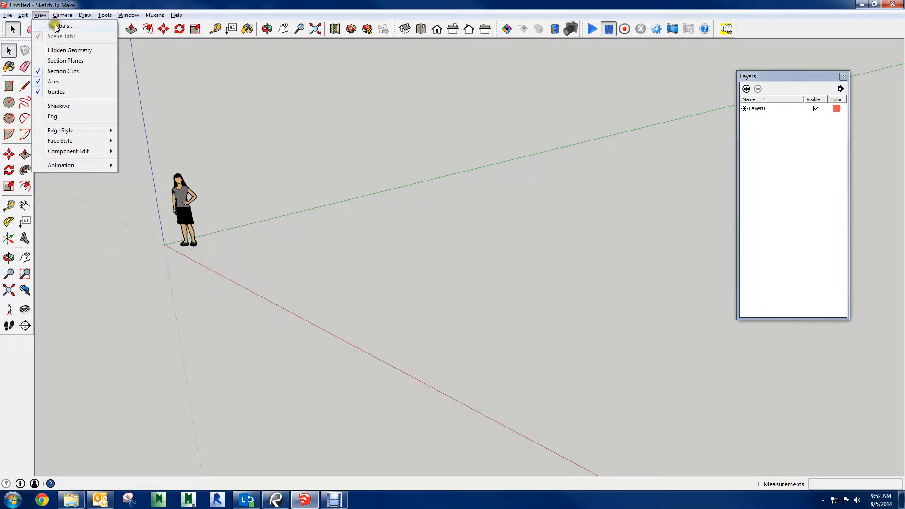
pyautogui.click(58, 26)
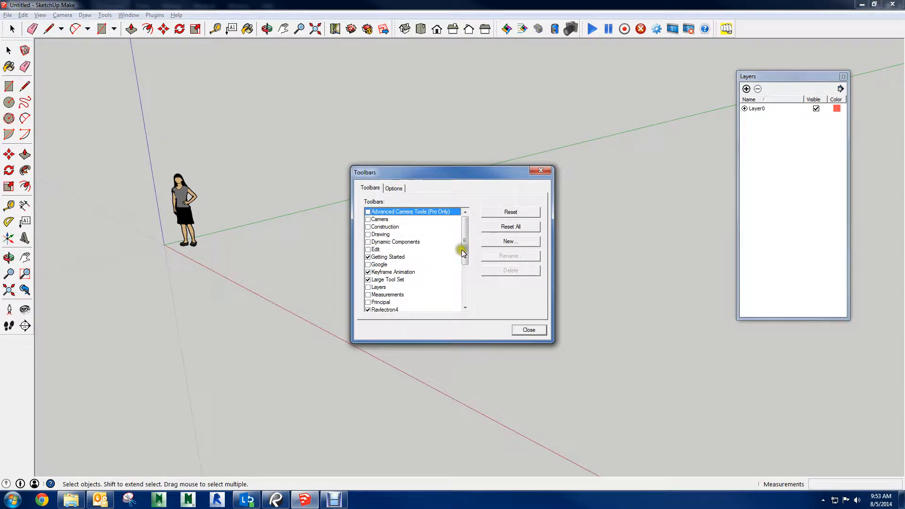
pyautogui.moveTo(464, 250); pyautogui.dragTo(462, 269)
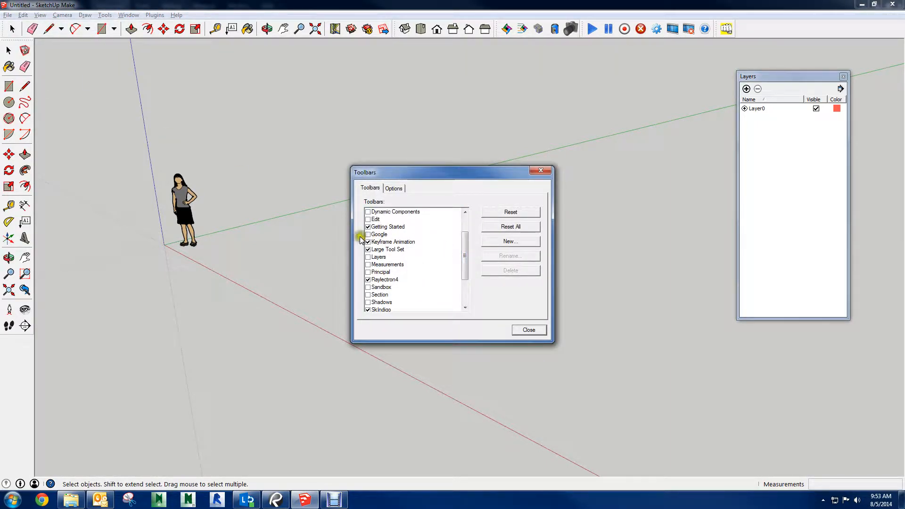
pyautogui.click(368, 249)
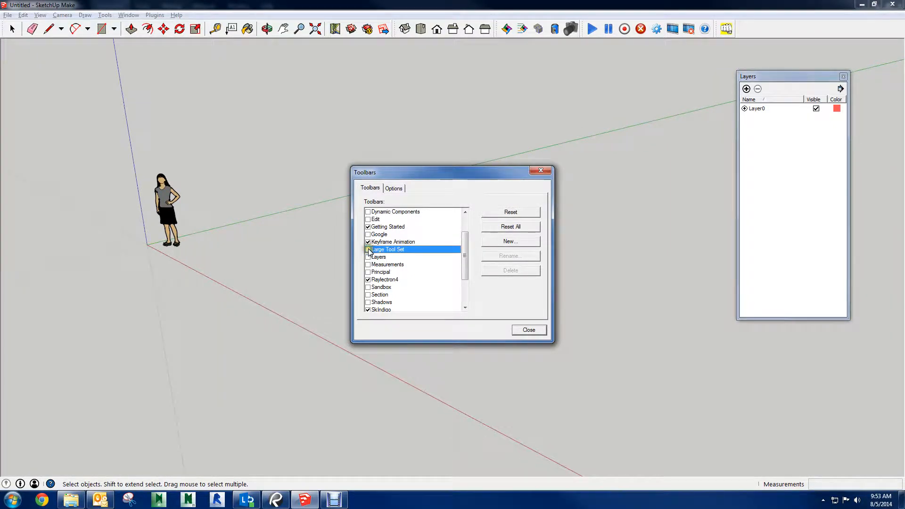
pyautogui.click(368, 250)
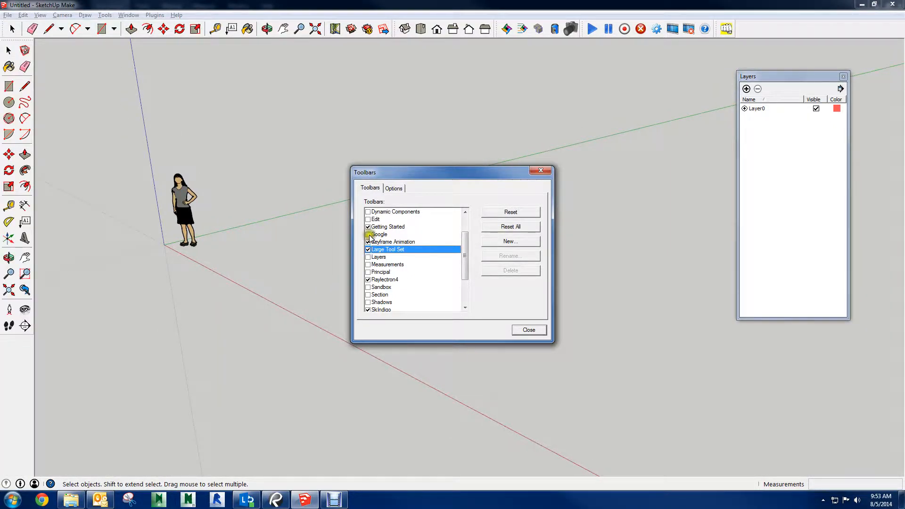
# Show the Google toolbar, hide it again, and close the toolbar settings.
pyautogui.click(368, 234)
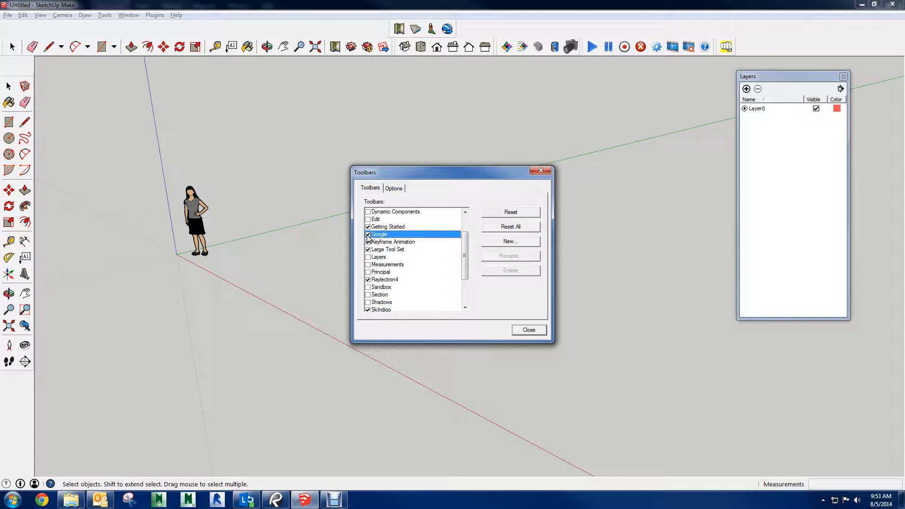
pyautogui.click(368, 235)
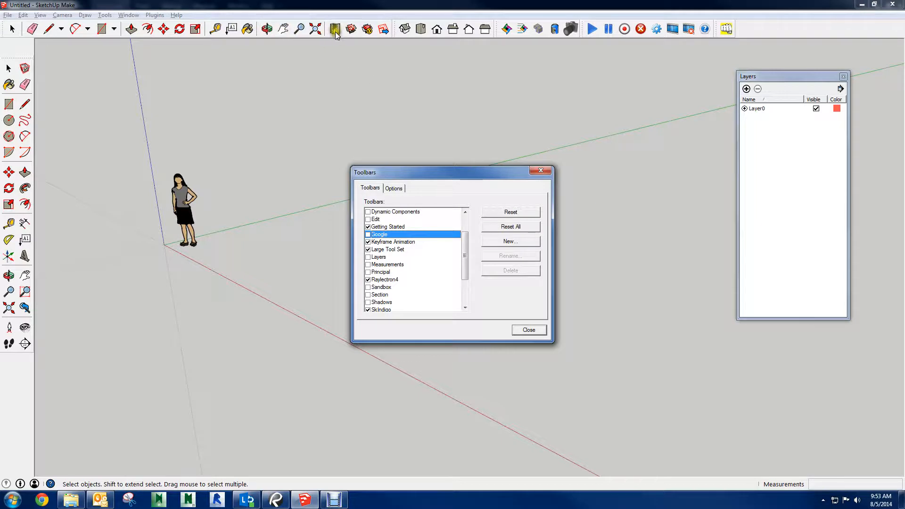
pyautogui.click(542, 171)
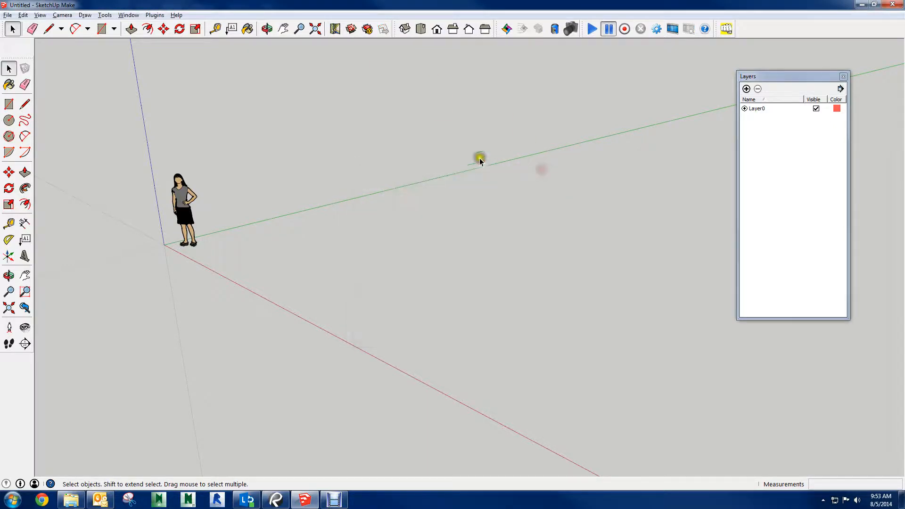
# Start adding a geographic location, dismiss the introductory message, and move the location window fully into view.
pyautogui.click(334, 29)
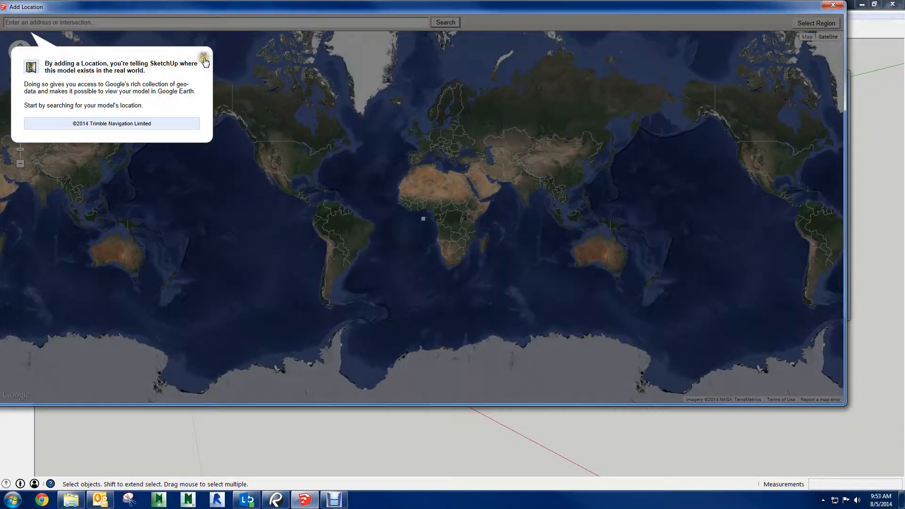
pyautogui.click(203, 56)
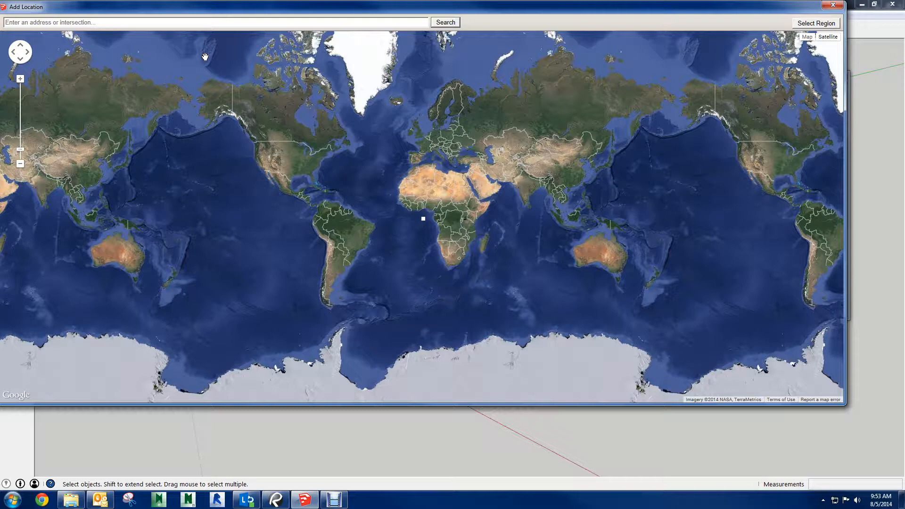
pyautogui.moveTo(730, 6); pyautogui.dragTo(761, 30)
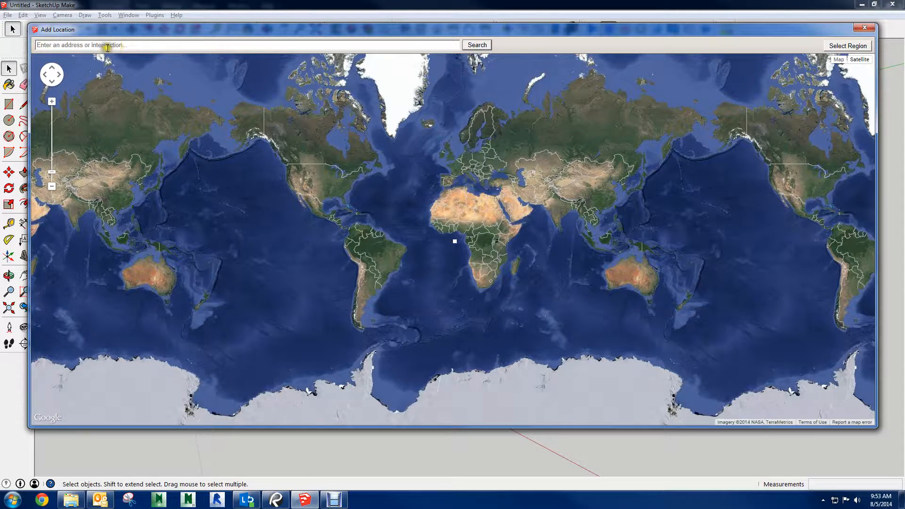
pyautogui.moveTo(183, 31); pyautogui.dragTo(178, 45)
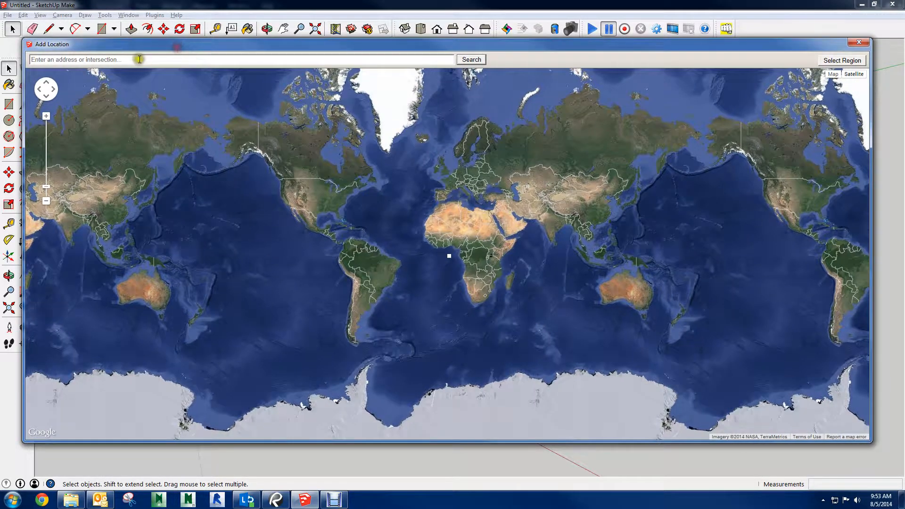
# Switch to Revu and read the project's street address in the title block of page 6 of the Garner drawing set.
pyautogui.click(272, 499)
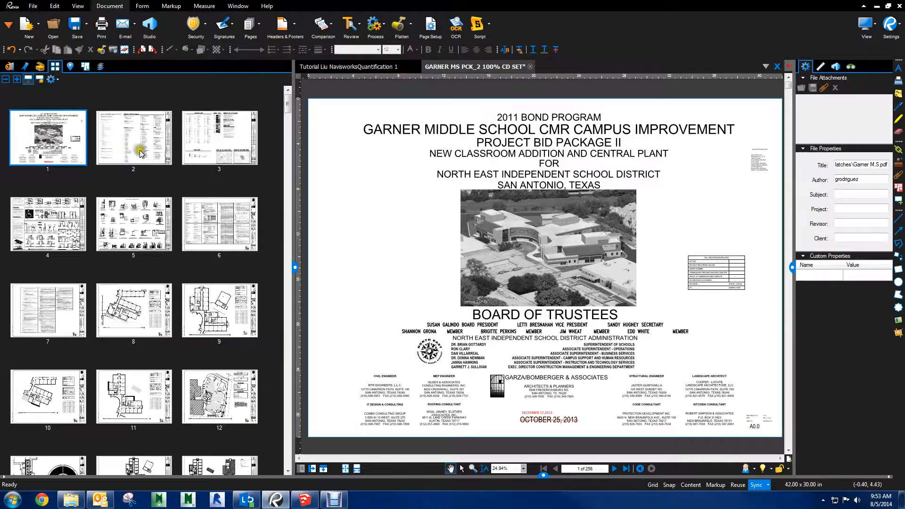
pyautogui.click(221, 231)
pyautogui.moveTo(657, 334); pyautogui.dragTo(554, 293)
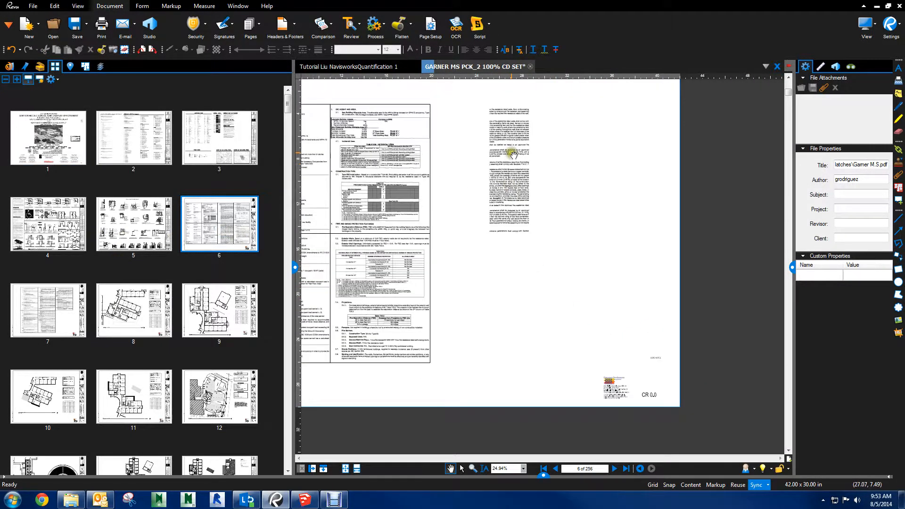
pyautogui.scroll(5, 619, 337)
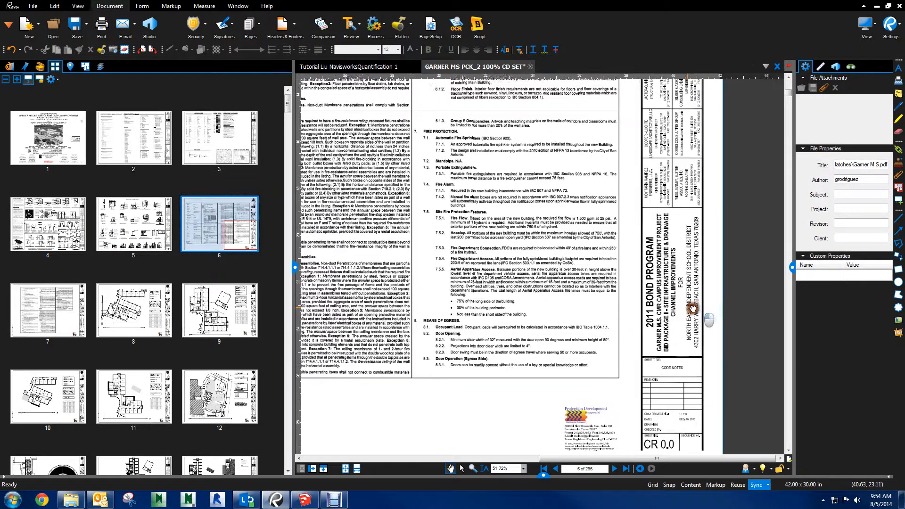
pyautogui.scroll(6, 603, 314)
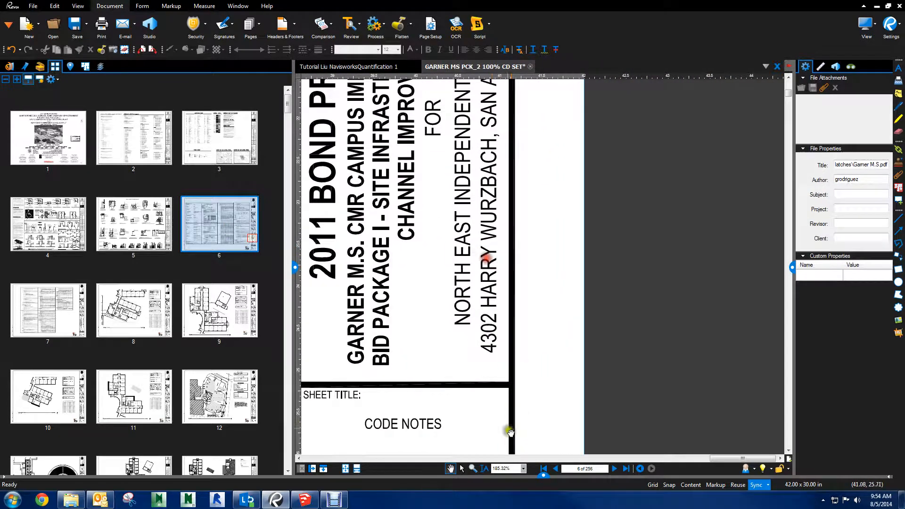
pyautogui.moveTo(513, 222); pyautogui.dragTo(523, 276)
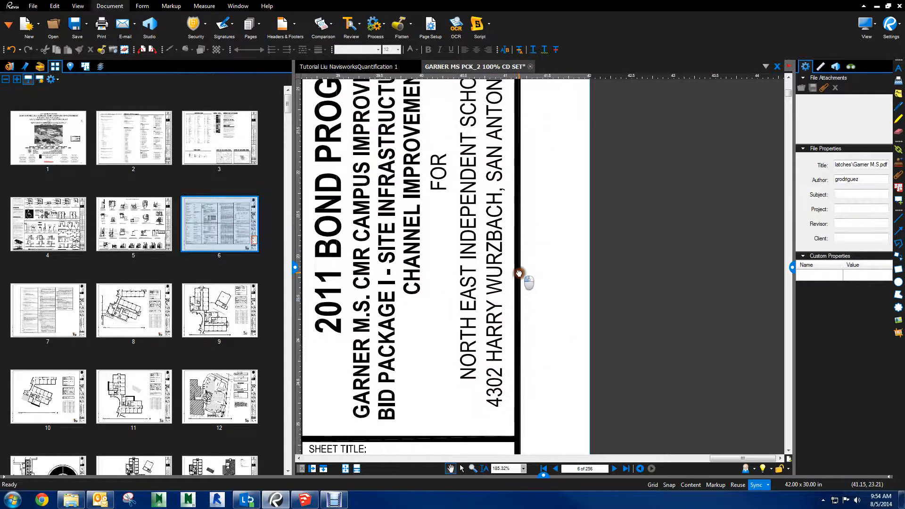
pyautogui.click(483, 211)
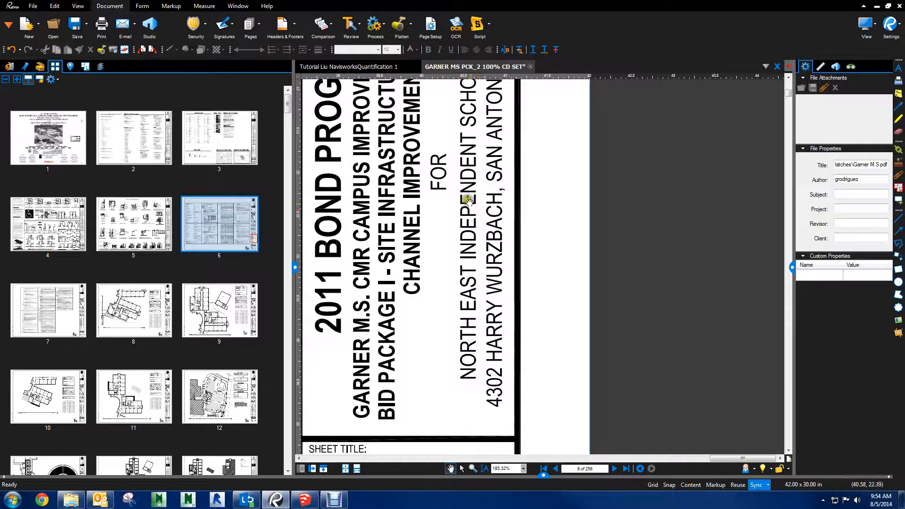
pyautogui.moveTo(444, 224); pyautogui.dragTo(485, 213)
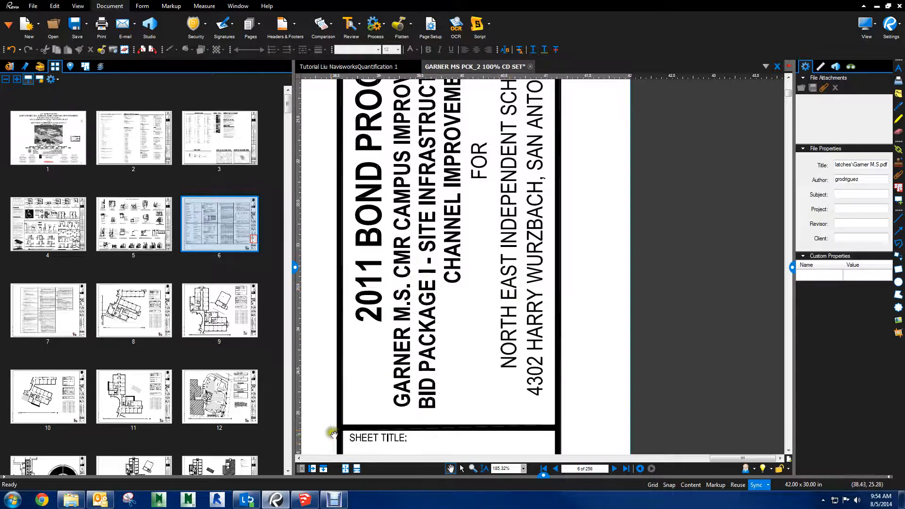
# Back in SketchUp, search the location map for "Harry Wurzbach and 410" and locate Garner Middle School from that intersection.
pyautogui.click(304, 501)
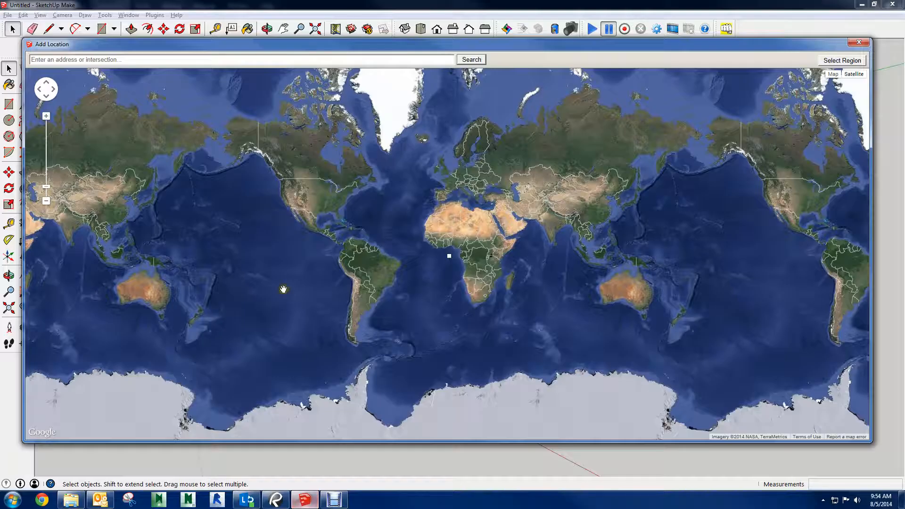
pyautogui.click(93, 57)
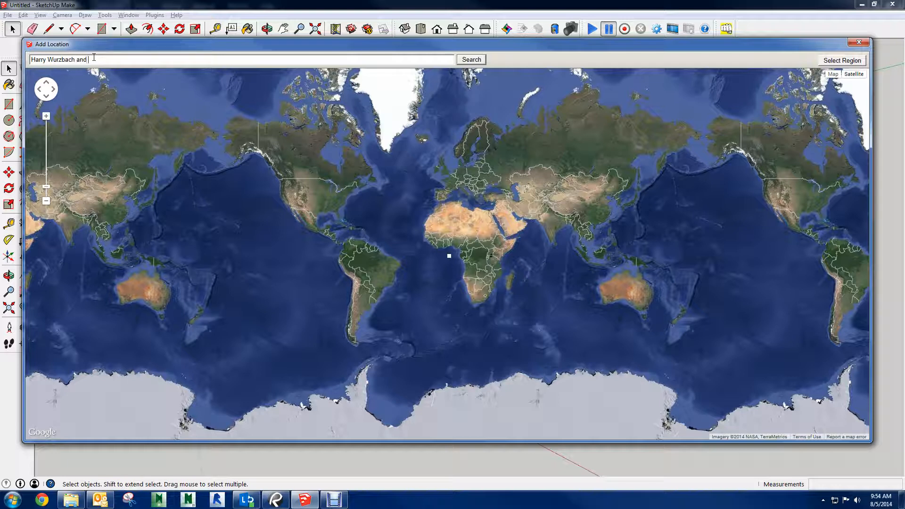
pyautogui.press('Return')
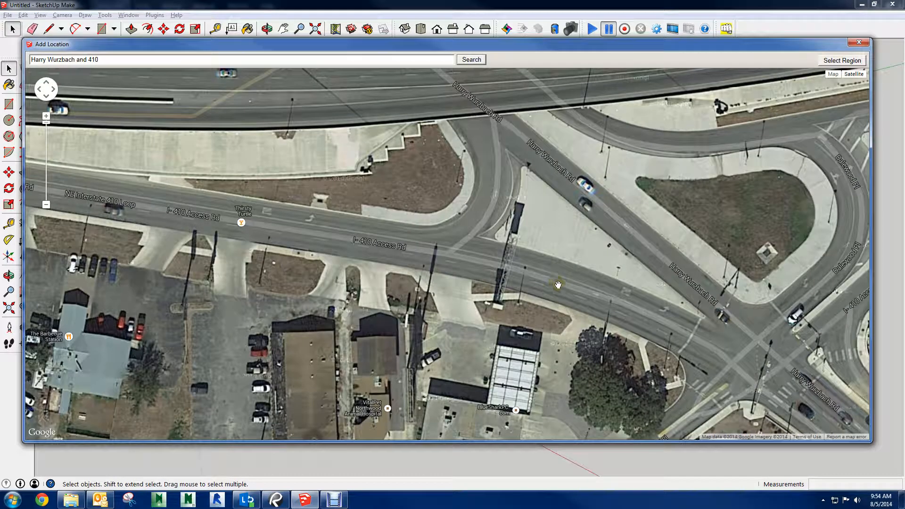
pyautogui.scroll(-1, 535, 256)
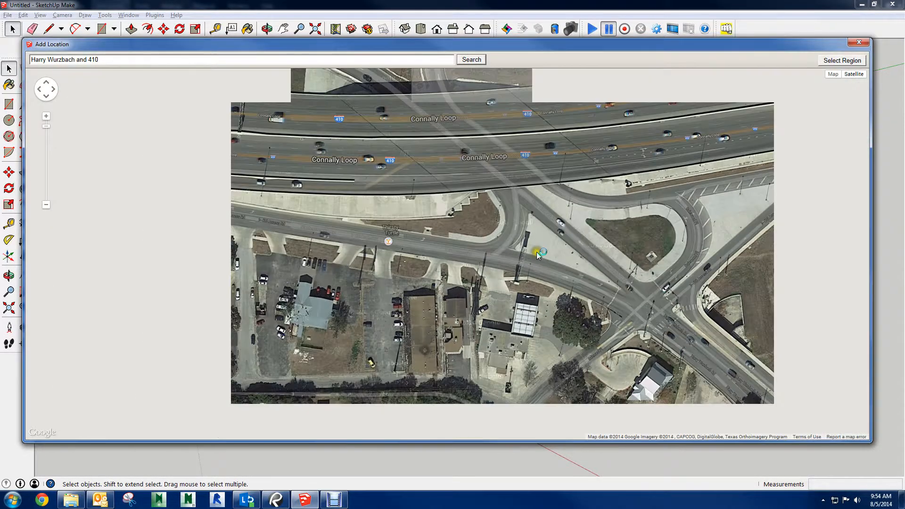
pyautogui.moveTo(659, 356); pyautogui.dragTo(503, 289)
pyautogui.scroll(1, 503, 290)
pyautogui.scroll(-2, 500, 287)
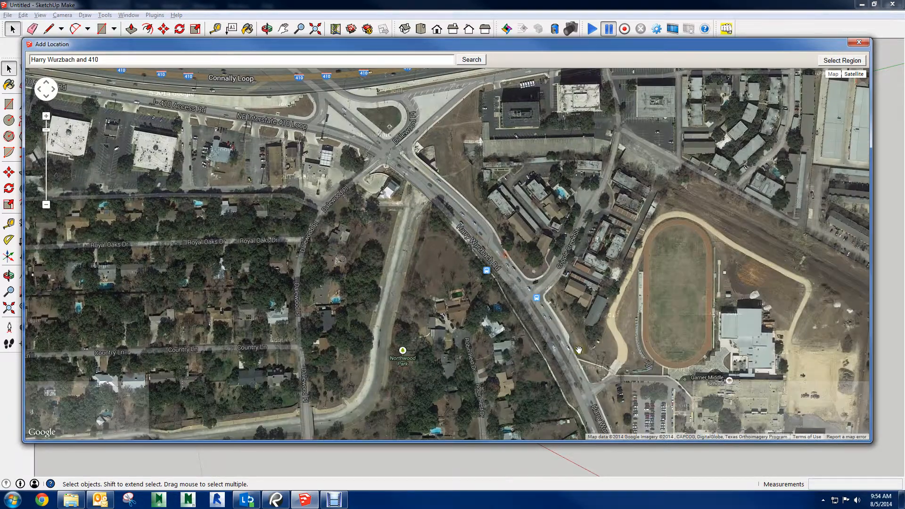
pyautogui.moveTo(587, 362); pyautogui.dragTo(448, 304)
pyautogui.moveTo(544, 311); pyautogui.dragTo(510, 233)
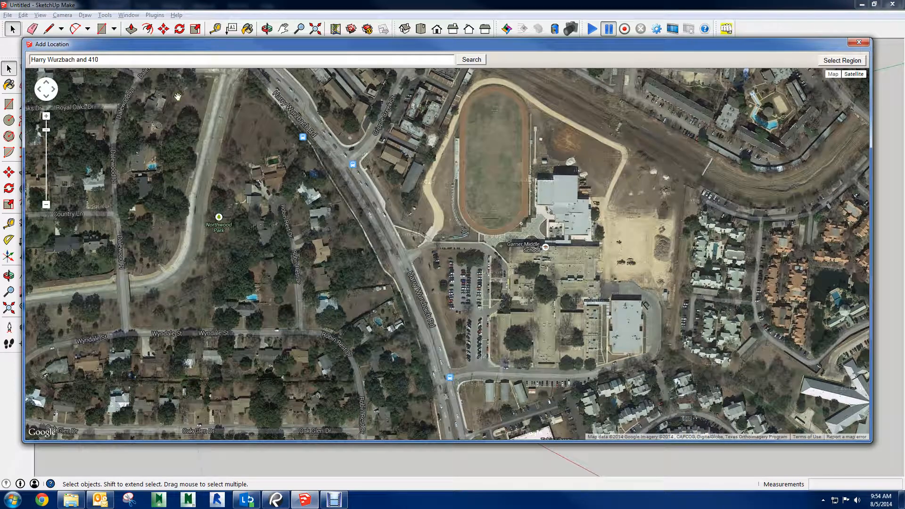
# Replace the map search with the school's street address from the title block and find that location.
pyautogui.moveTo(183, 59); pyautogui.dragTo(23, 60)
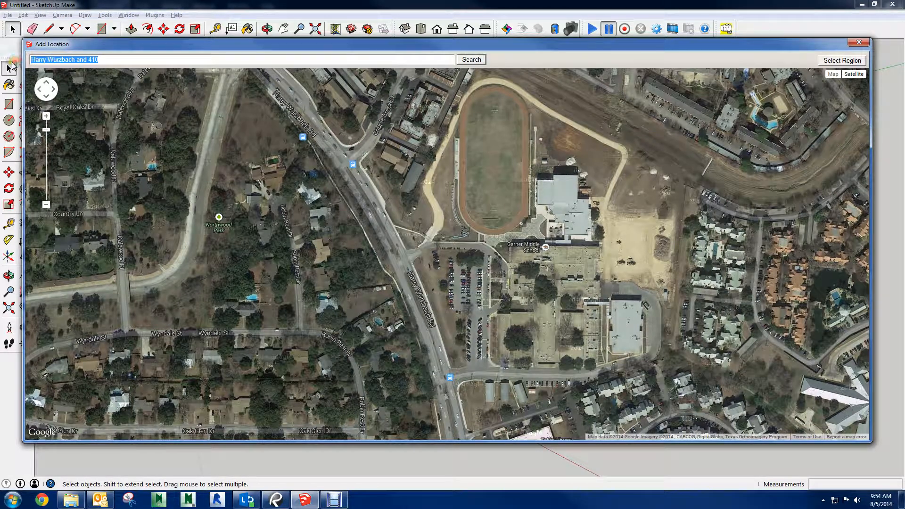
pyautogui.write('4302 Harry')
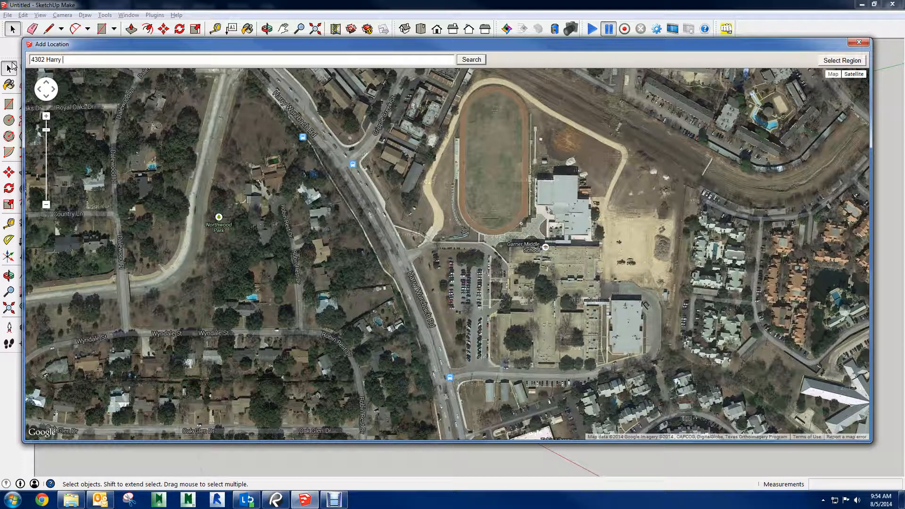
pyautogui.write(' Wurzbach')
pyautogui.press('Return')
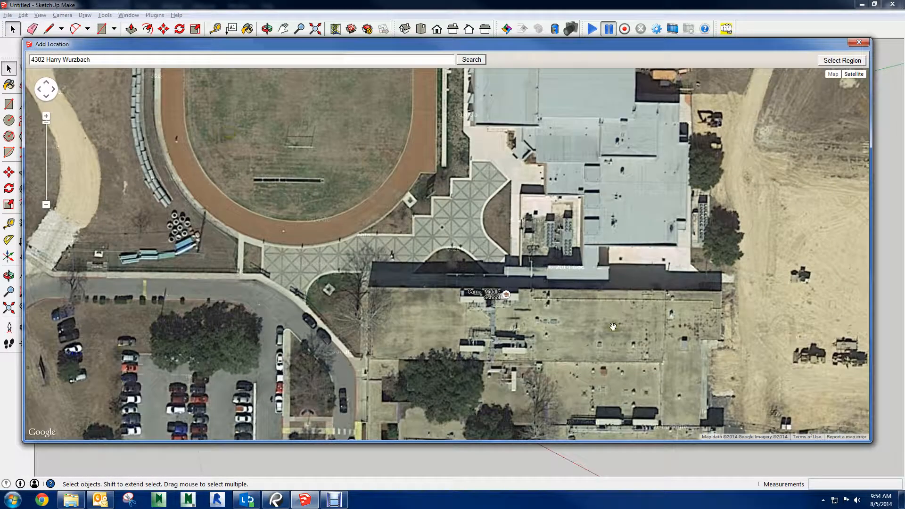
pyautogui.scroll(-1, 585, 313)
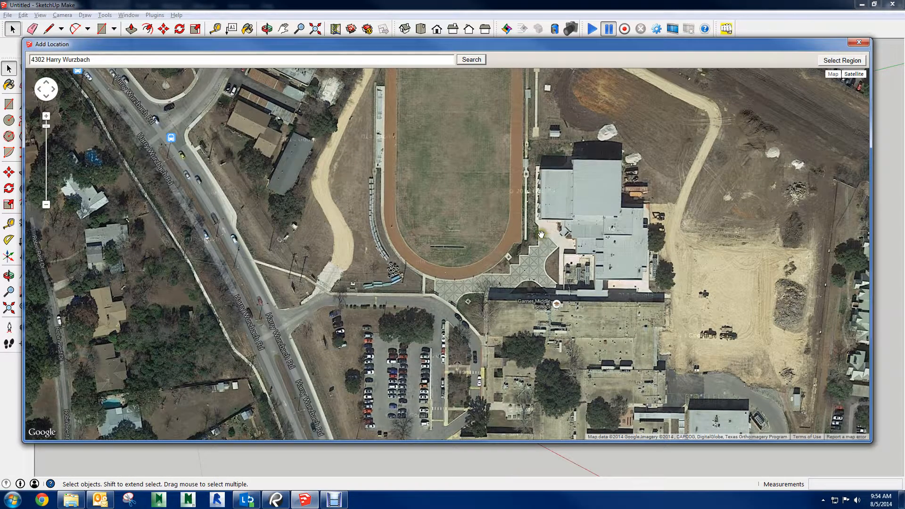
pyautogui.scroll(-2, 543, 251)
# Move the Add Location window to the screen corner and enlarge it to fill the screen.
pyautogui.moveTo(821, 49); pyautogui.dragTo(798, 17)
pyautogui.moveTo(2, 6); pyautogui.dragTo(1, 1)
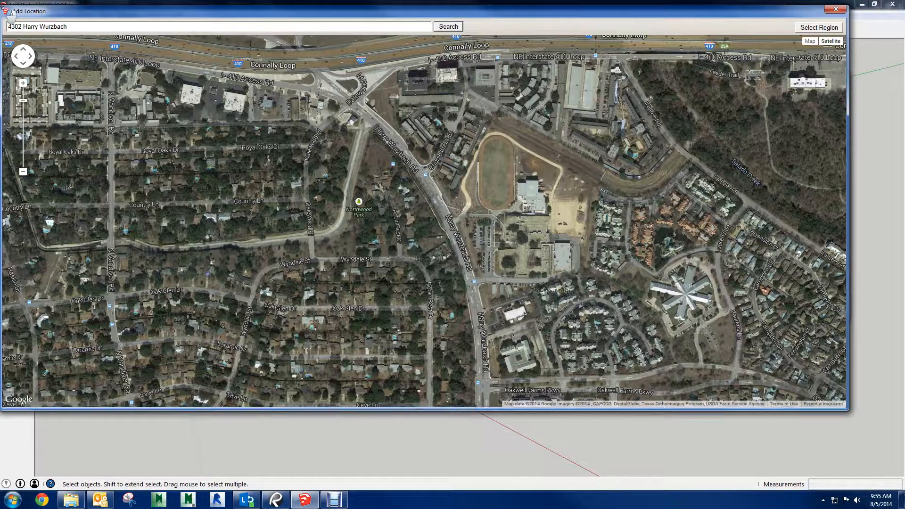
pyautogui.moveTo(846, 410); pyautogui.dragTo(898, 488)
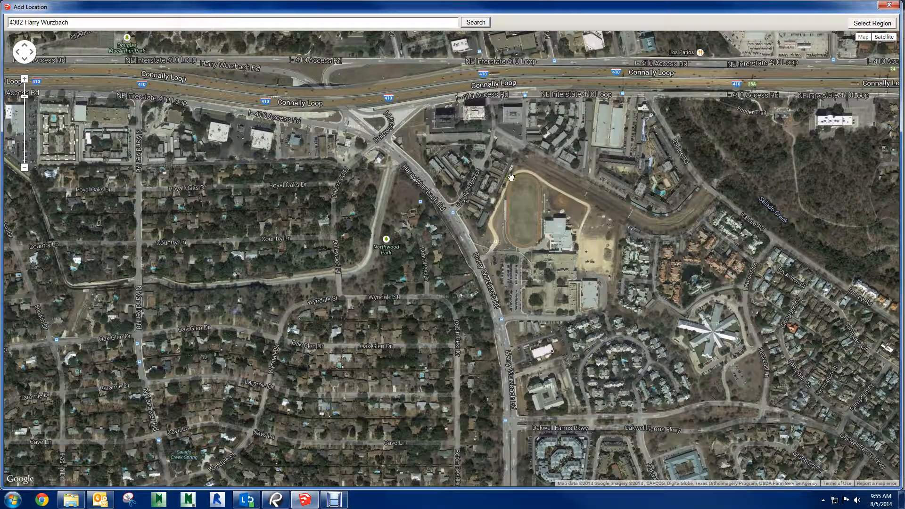
# Frame the location map closely on the running track, the adjoining school building and the surrounding north part of the site.
pyautogui.moveTo(353, 181); pyautogui.dragTo(323, 180)
pyautogui.moveTo(486, 147); pyautogui.dragTo(456, 187)
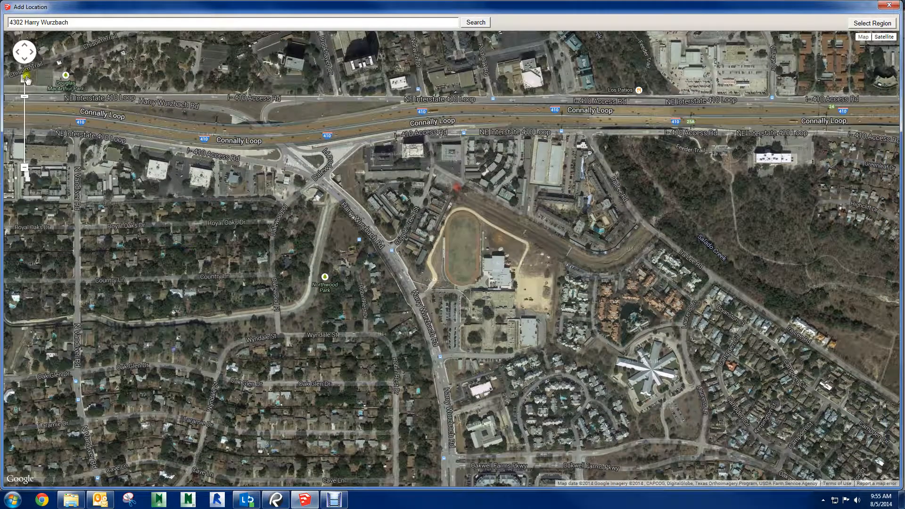
pyautogui.click(24, 79)
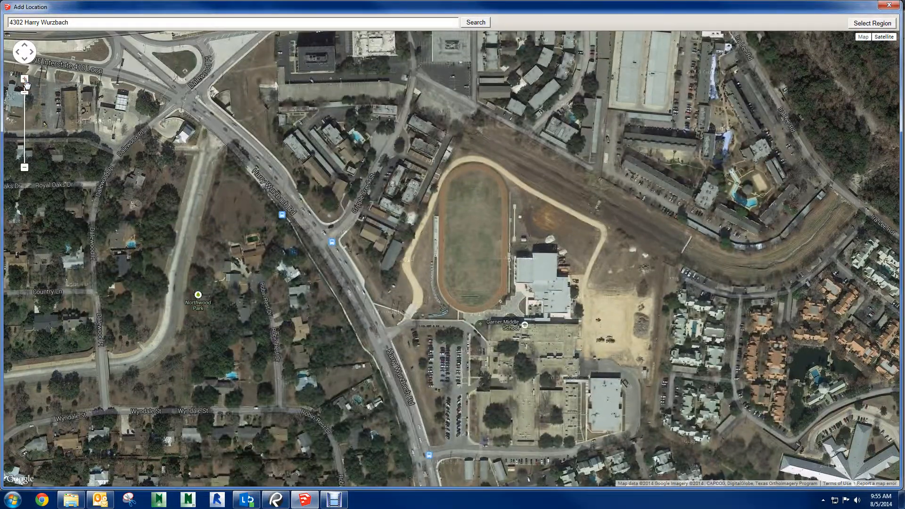
pyautogui.click(24, 79)
pyautogui.moveTo(446, 80); pyautogui.dragTo(395, 230)
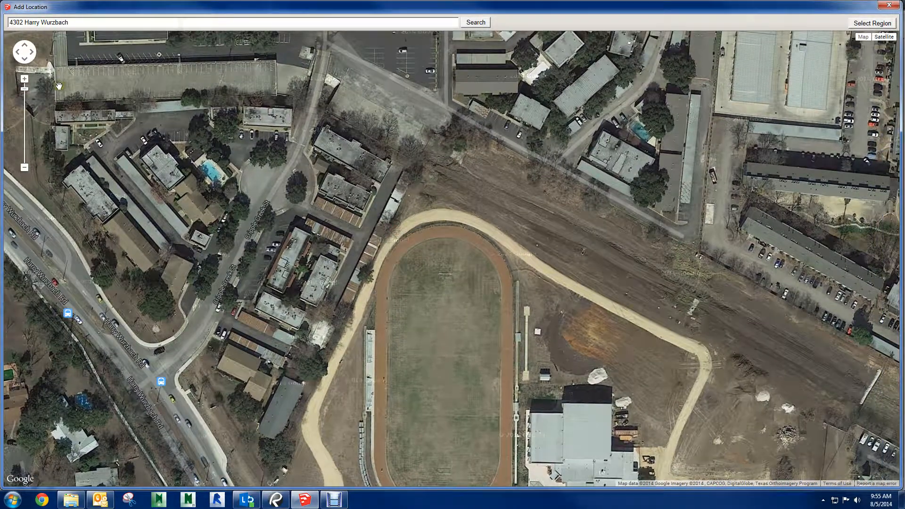
pyautogui.click(25, 81)
pyautogui.moveTo(368, 258); pyautogui.dragTo(432, 369)
pyautogui.click(24, 167)
pyautogui.moveTo(383, 184); pyautogui.dragTo(369, 250)
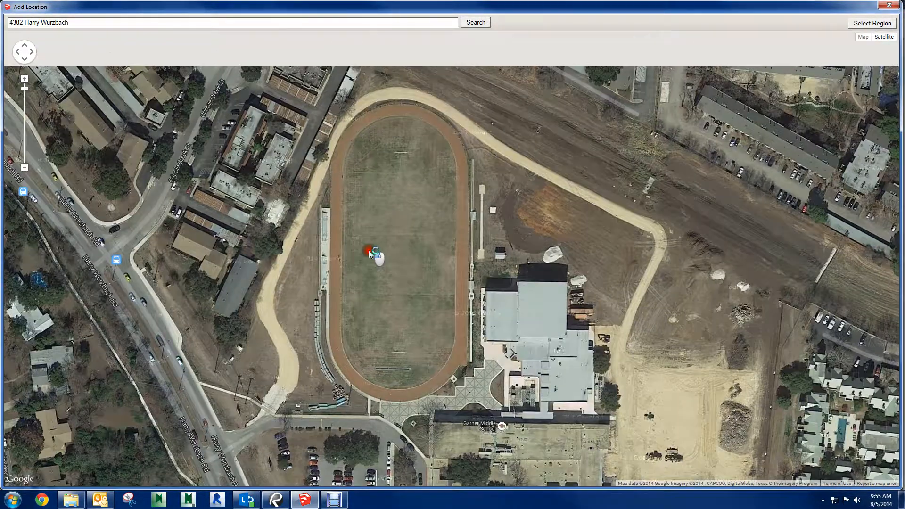
pyautogui.moveTo(379, 203); pyautogui.dragTo(359, 250)
pyautogui.moveTo(351, 175); pyautogui.dragTo(350, 192)
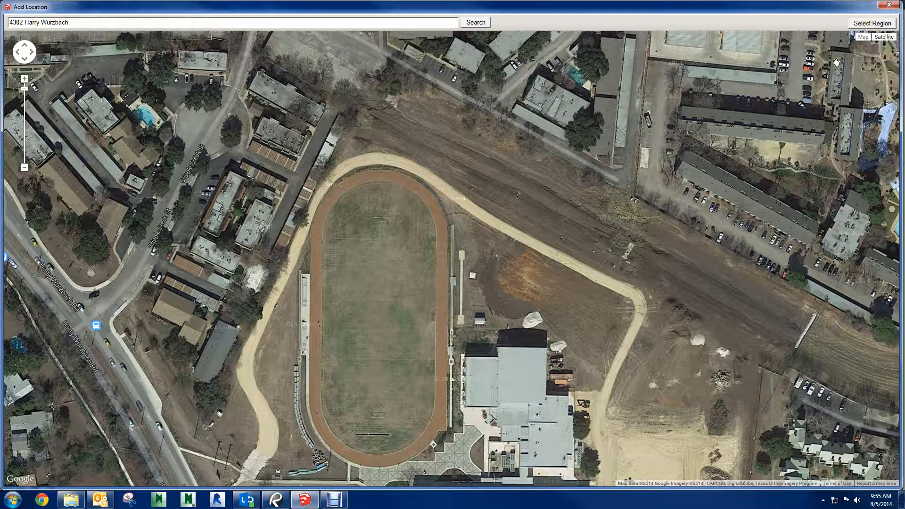
pyautogui.click(871, 23)
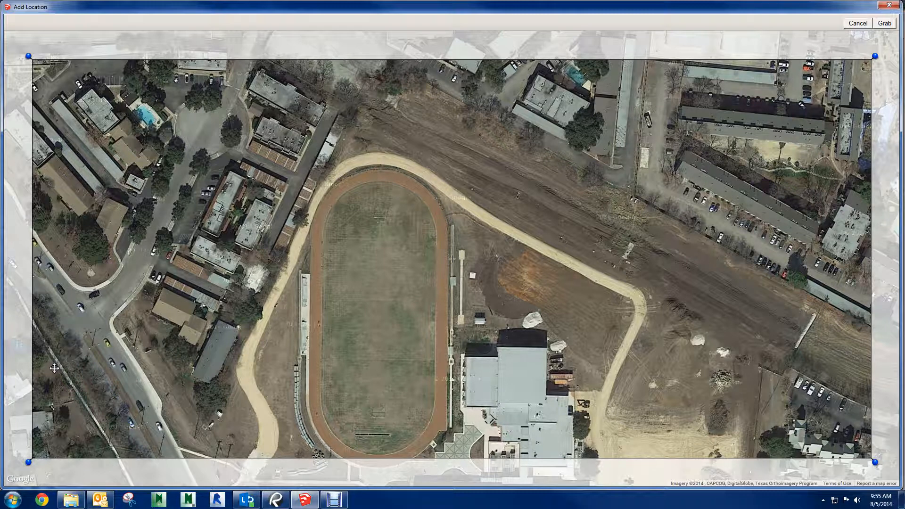
pyautogui.moveTo(28, 55); pyautogui.dragTo(7, 34)
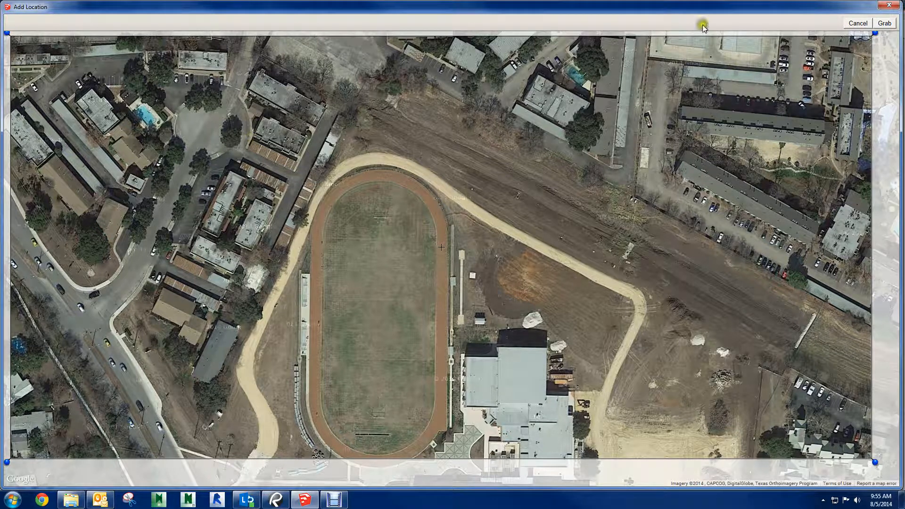
pyautogui.click(857, 24)
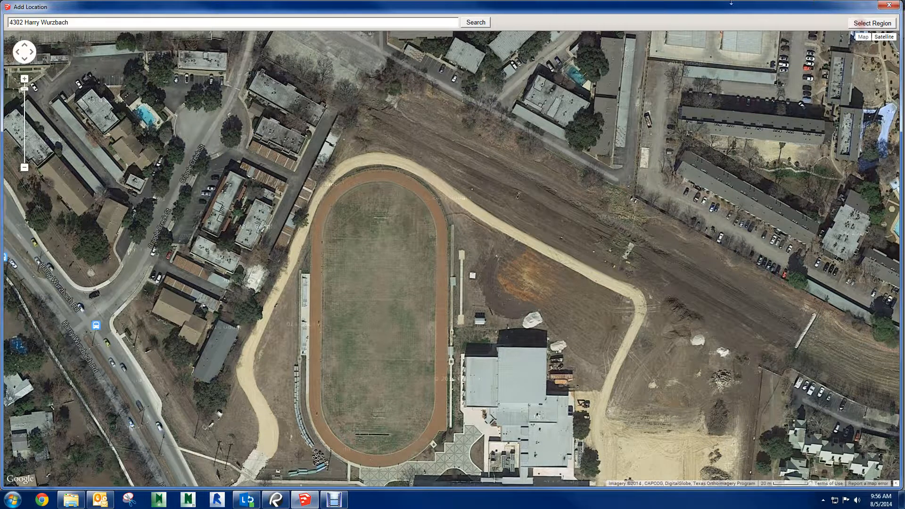
# Grab the default region around the running track as site imagery and view it in the model from above.
pyautogui.click(872, 23)
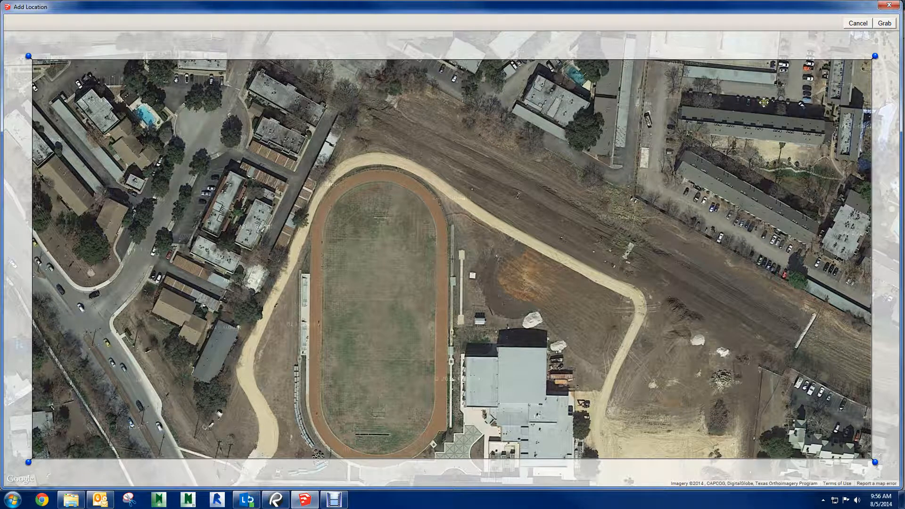
pyautogui.click(884, 23)
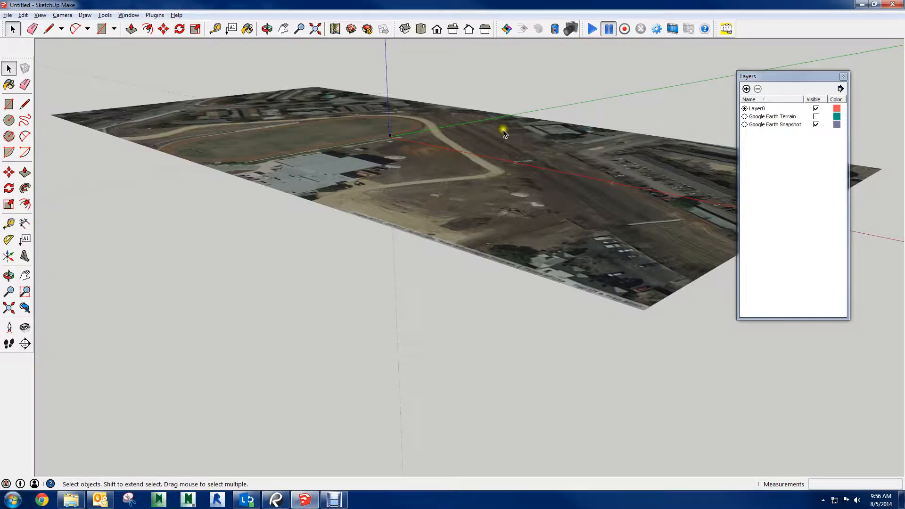
pyautogui.moveTo(502, 129); pyautogui.dragTo(468, 210, button='middle')
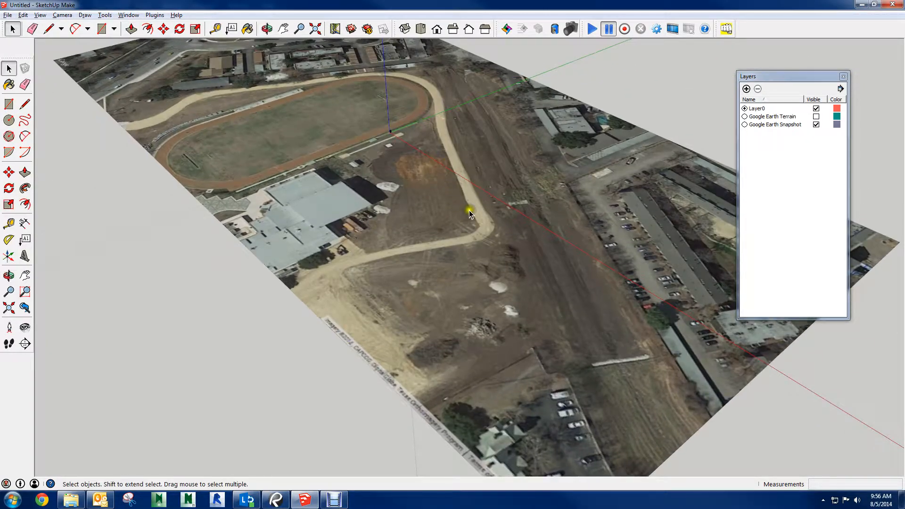
# Reopen Add Location for a second image and enlarge its window to fill the screen, leaving region selection without grabbing.
pyautogui.click(335, 30)
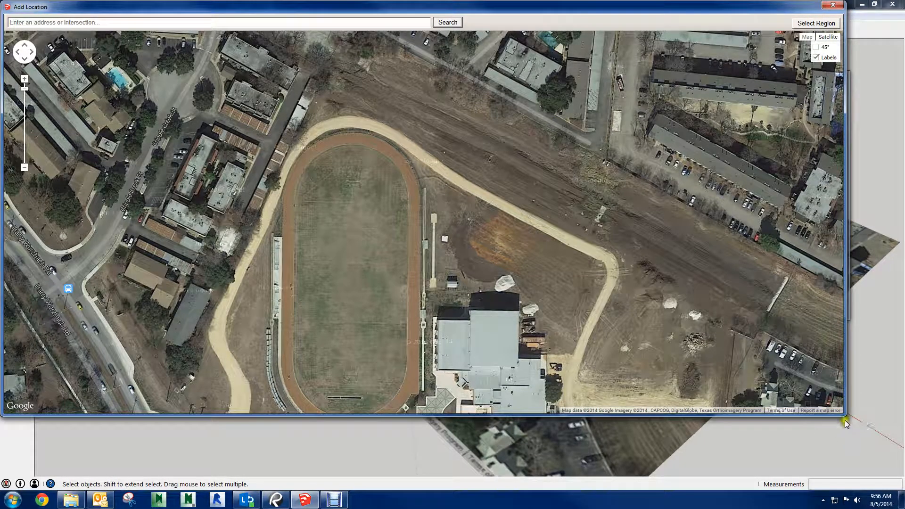
pyautogui.moveTo(844, 415); pyautogui.dragTo(902, 488)
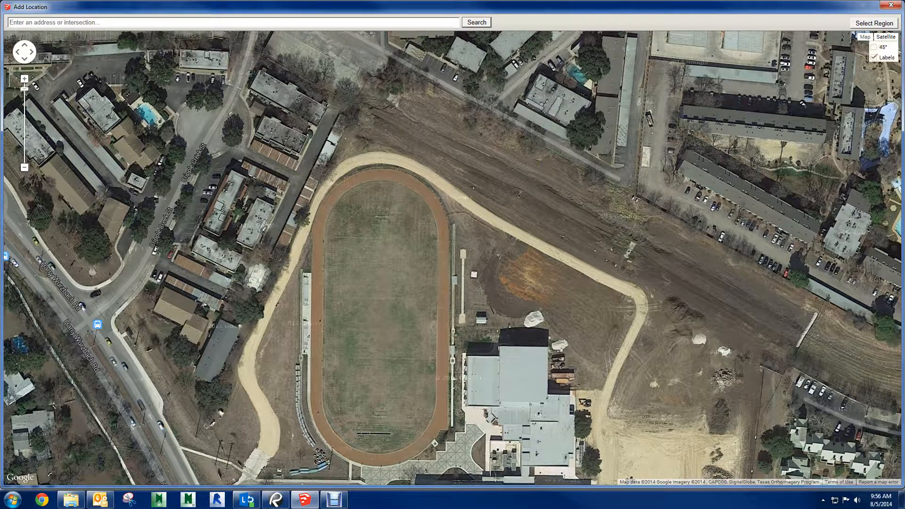
pyautogui.click(877, 24)
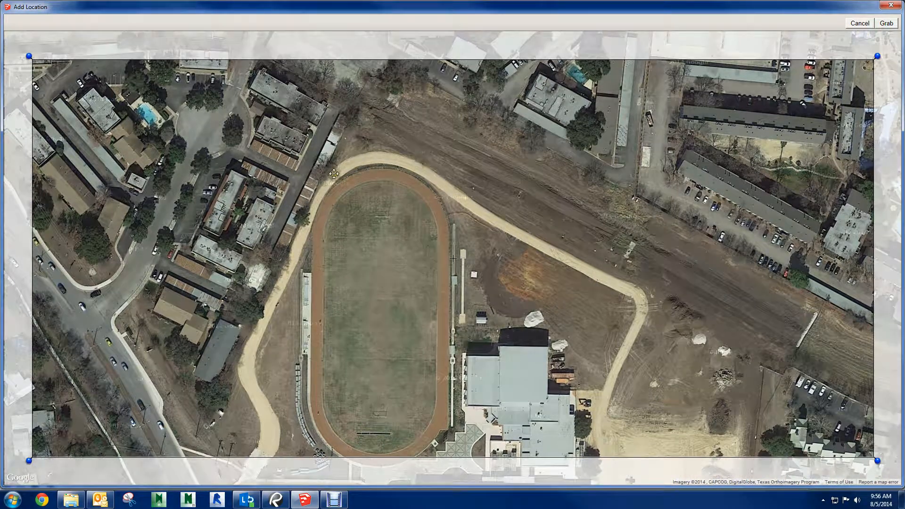
pyautogui.click(859, 23)
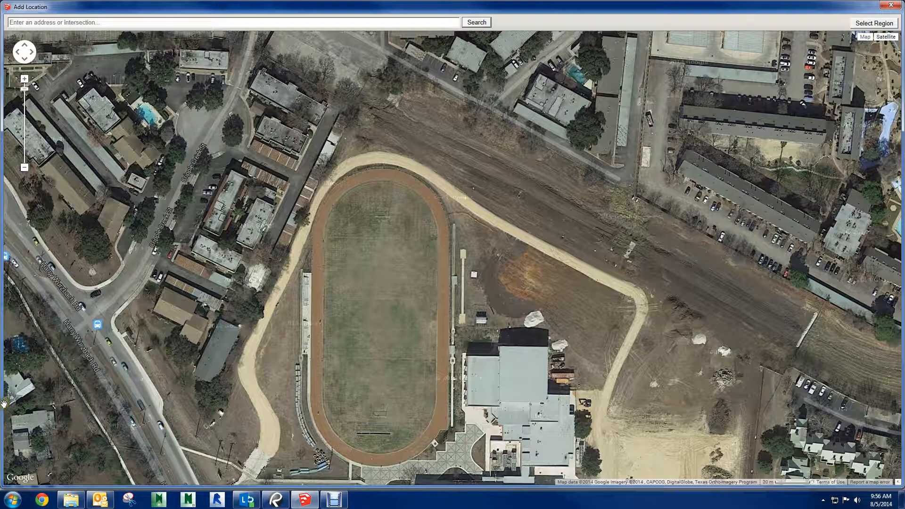
# Grab a second region south of the first, covering the main school buildings and parking lot with an overlap at the track.
pyautogui.moveTo(15, 417); pyautogui.dragTo(4, 68)
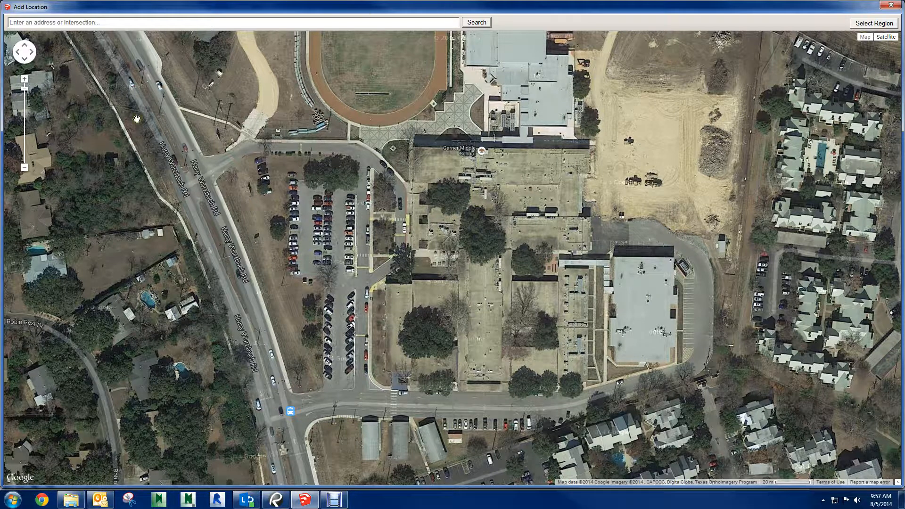
pyautogui.click(23, 140)
pyautogui.click(883, 25)
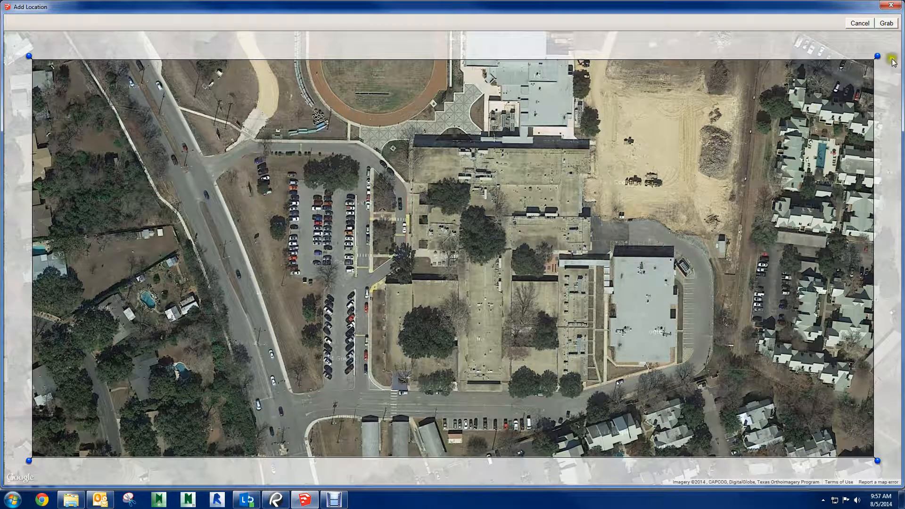
pyautogui.click(886, 23)
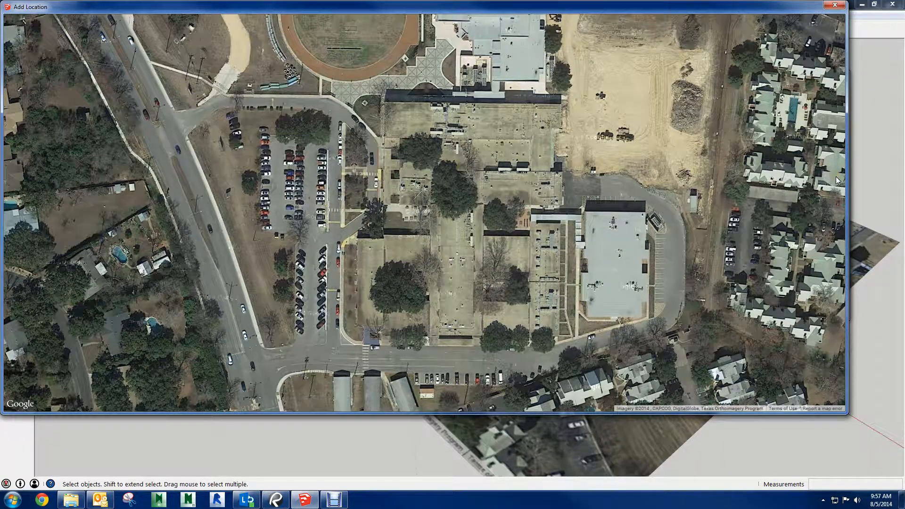
pyautogui.hotkey('alt', 'Tab')
pyautogui.hotkey('alt', 'Tab')
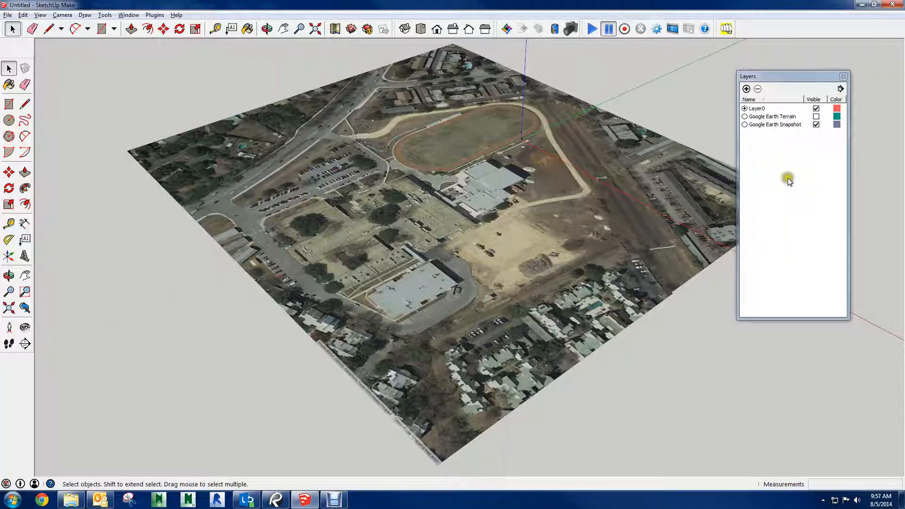
# Examine the edges of the combined imagery and the seam where the two snapshots overlap near the Google watermark.
pyautogui.moveTo(461, 211); pyautogui.dragTo(216, 332, button='middle')
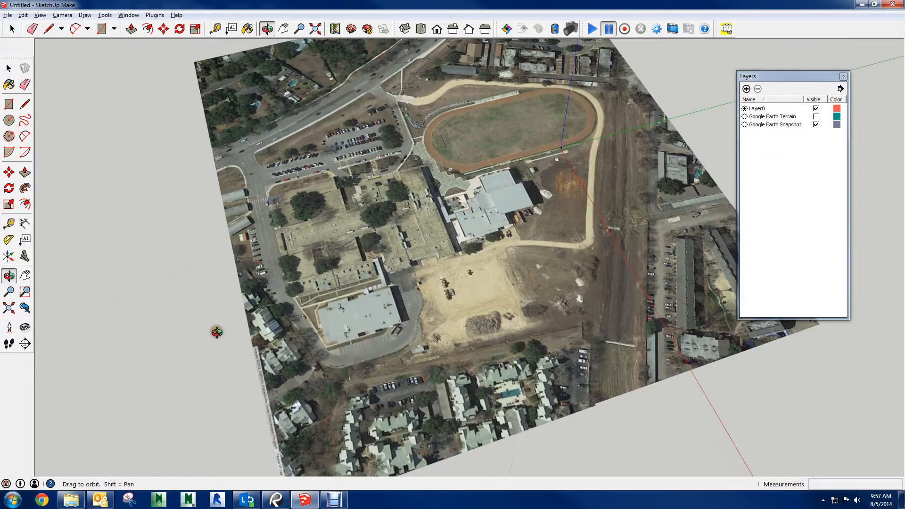
pyautogui.scroll(1, 219, 330)
pyautogui.keyDown('shift'); pyautogui.moveTo(309, 284); pyautogui.dragTo(431, 200, button='middle'); pyautogui.keyUp('shift')
pyautogui.scroll(5, 379, 213)
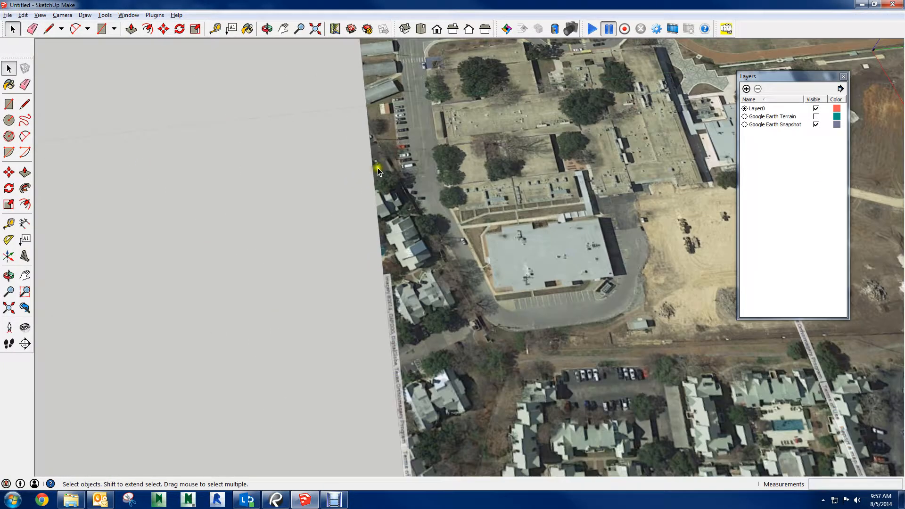
pyautogui.keyDown('shift'); pyautogui.moveTo(389, 101); pyautogui.dragTo(505, 256, button='middle'); pyautogui.keyUp('shift')
pyautogui.scroll(2, 506, 256)
pyautogui.scroll(-3, 588, 262)
pyautogui.moveTo(588, 262); pyautogui.dragTo(608, 122, button='middle')
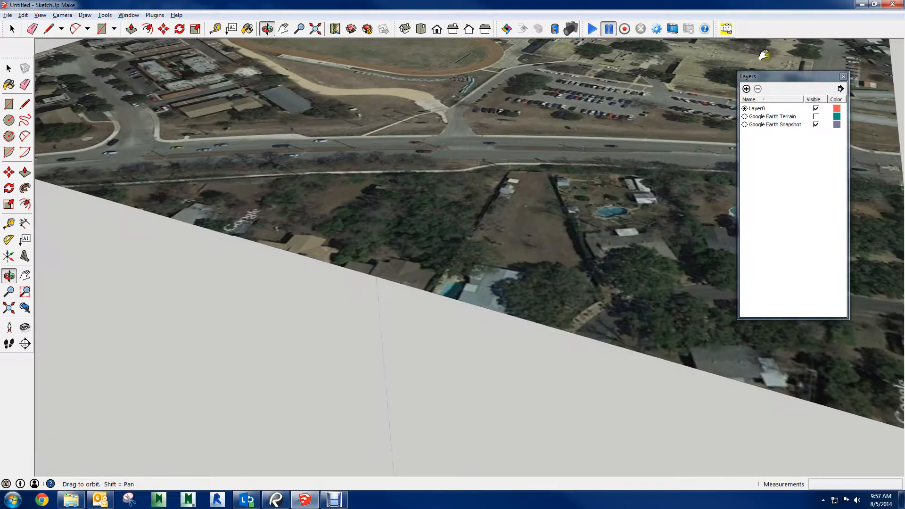
pyautogui.scroll(2, 210, 233)
pyautogui.scroll(5, 271, 242)
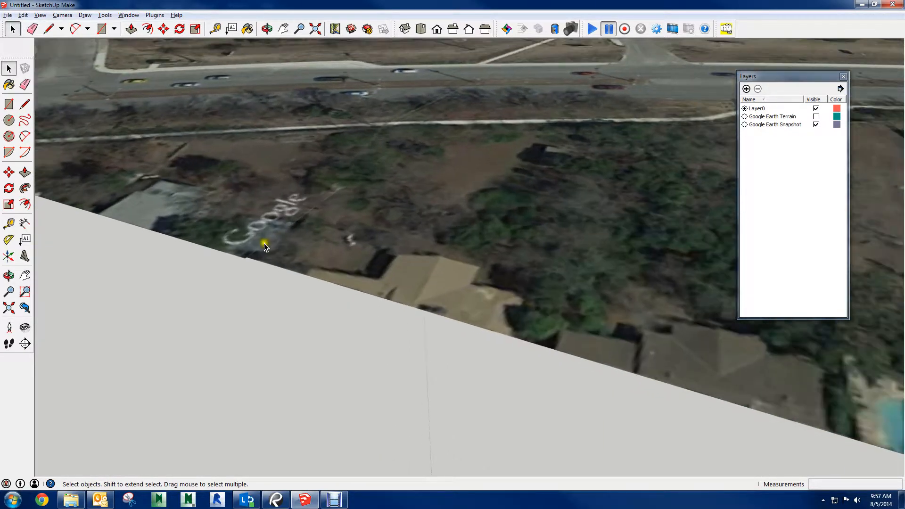
pyautogui.scroll(5, 252, 256)
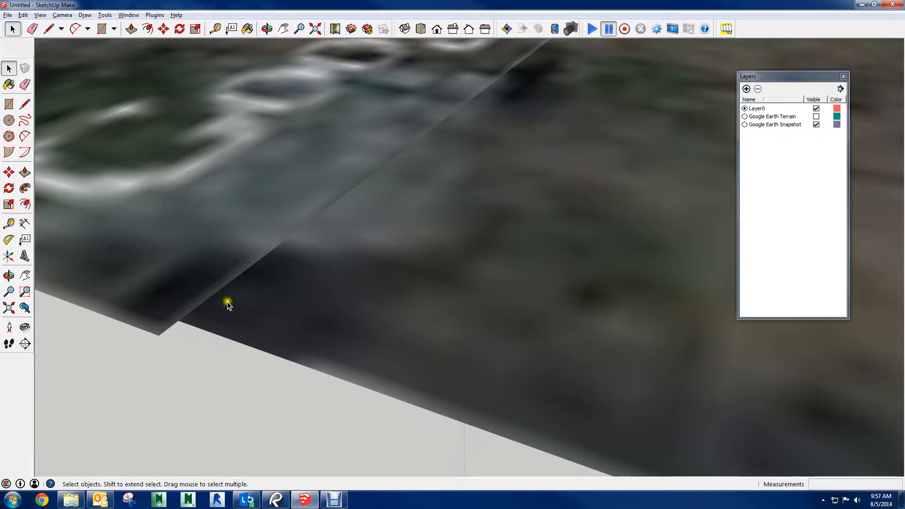
pyautogui.scroll(-3, 217, 216)
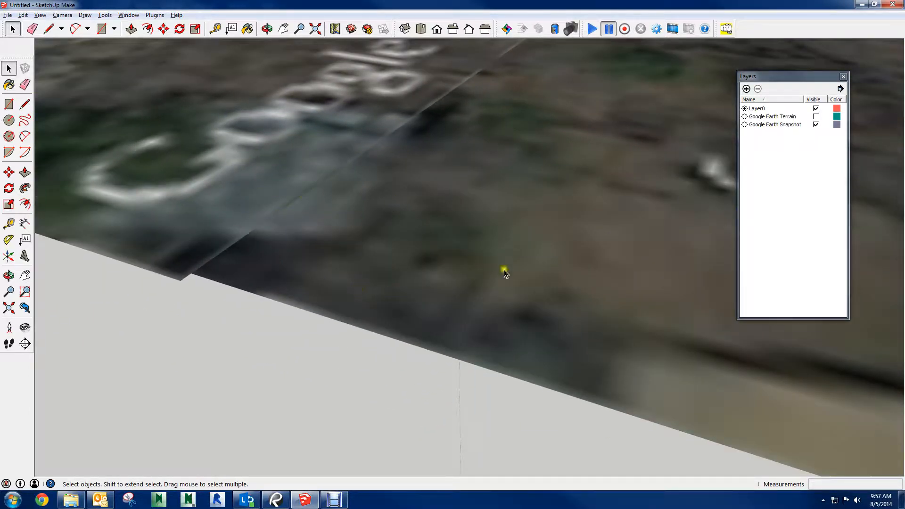
pyautogui.moveTo(621, 140); pyautogui.dragTo(376, 120, button='middle')
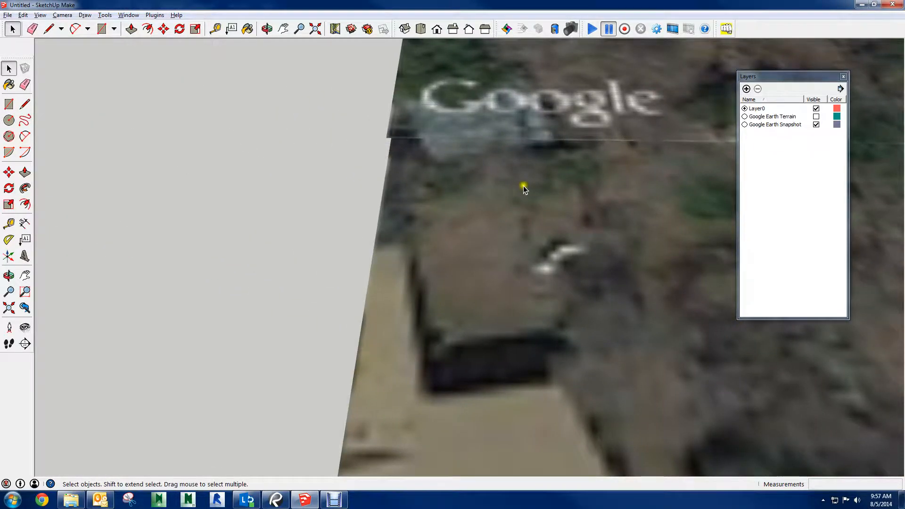
pyautogui.scroll(-8, 533, 231)
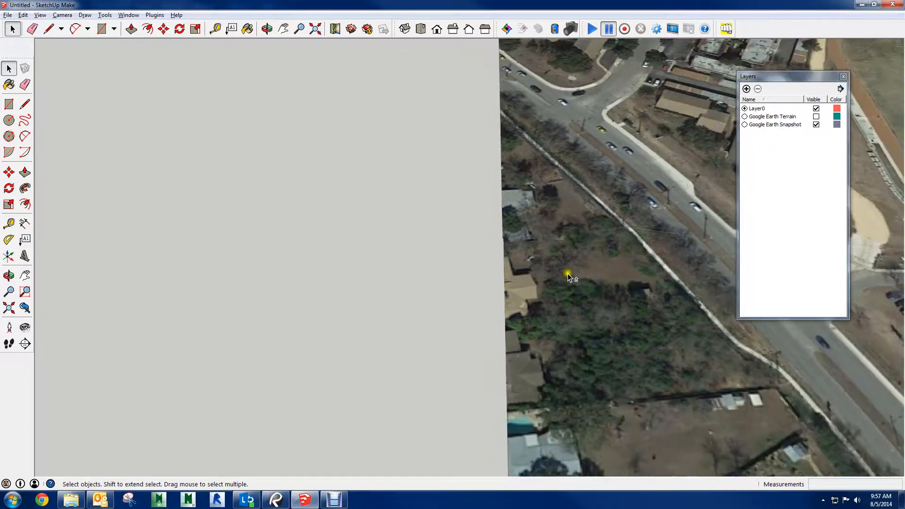
# Review the complete site imagery from above, with both snapshots in view.
pyautogui.keyDown('shift'); pyautogui.moveTo(568, 274); pyautogui.dragTo(282, 239, button='middle'); pyautogui.keyUp('shift')
pyautogui.scroll(-6, 463, 238)
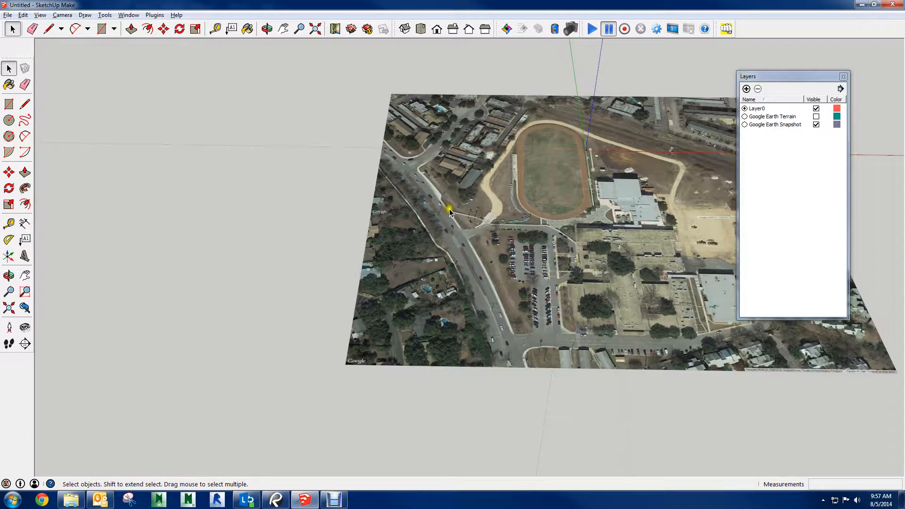
pyautogui.moveTo(504, 203); pyautogui.dragTo(356, 314, button='middle')
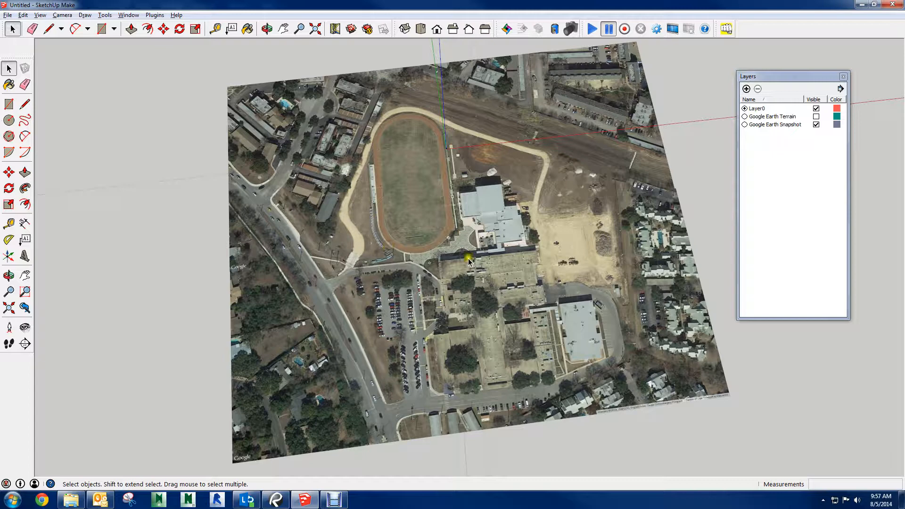
pyautogui.moveTo(468, 260); pyautogui.dragTo(413, 228, button='middle')
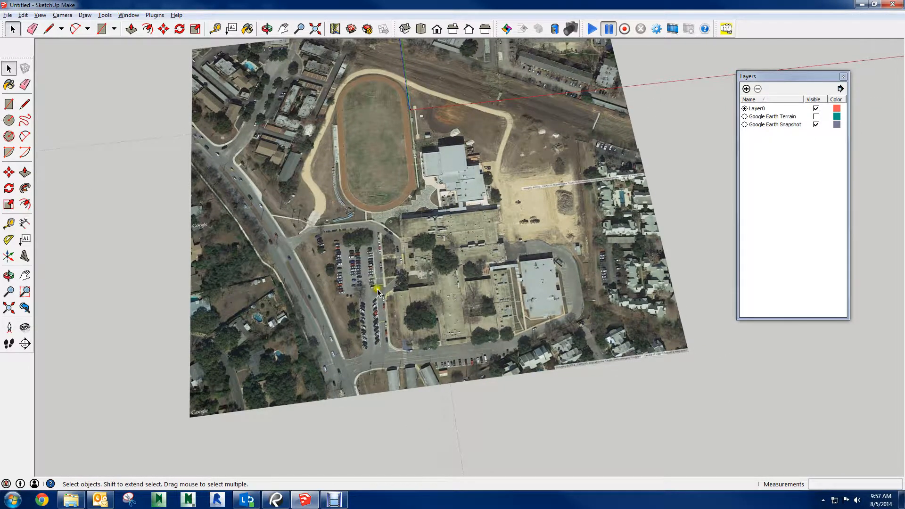
pyautogui.moveTo(408, 330); pyautogui.dragTo(400, 338, button='middle')
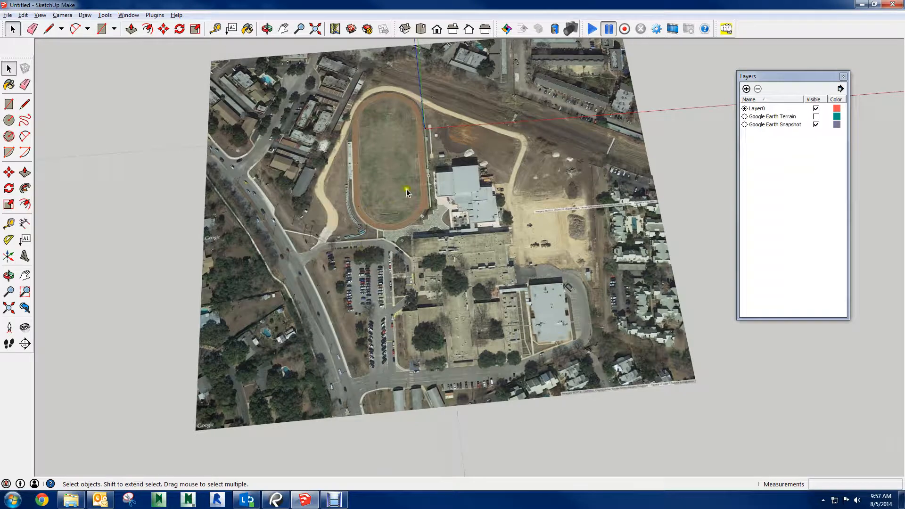
pyautogui.moveTo(407, 192); pyautogui.dragTo(414, 261, button='middle')
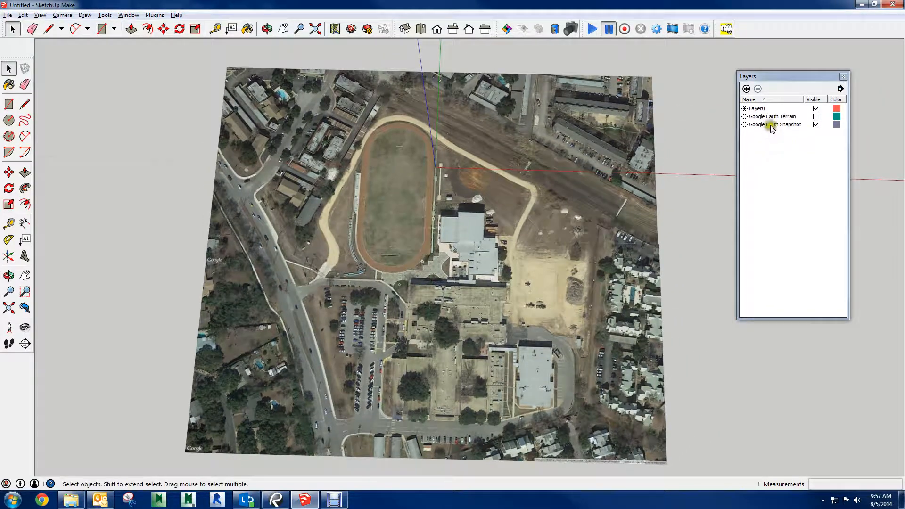
# Delete the Google Earth Terrain layer together with its contents.
pyautogui.click(815, 116)
pyautogui.click(757, 117)
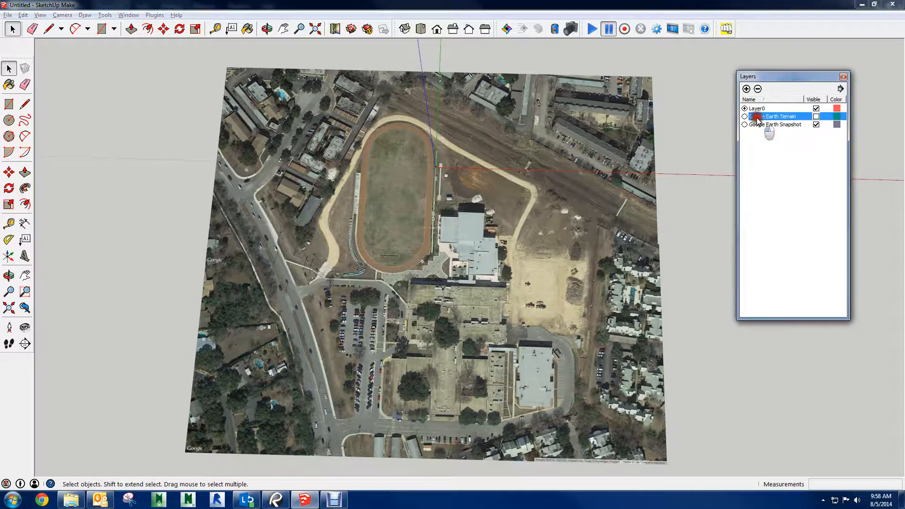
pyautogui.click(757, 88)
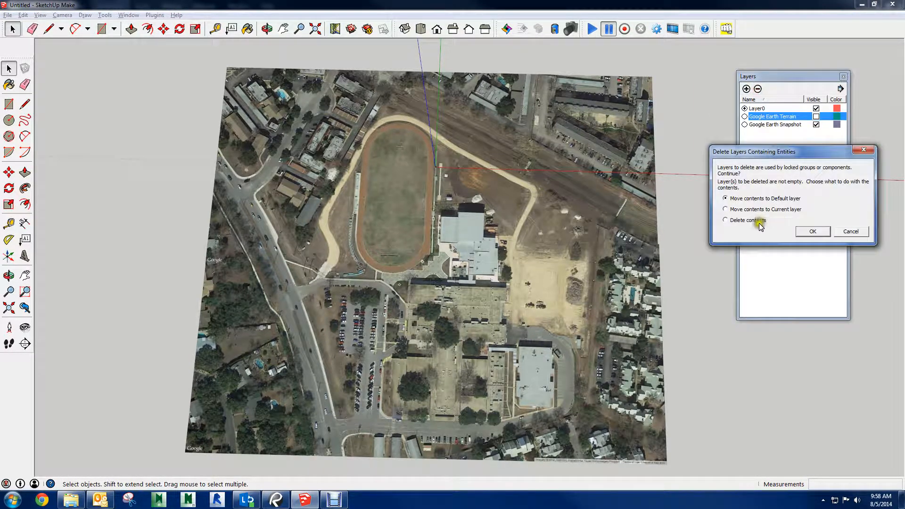
pyautogui.click(747, 222)
pyautogui.click(805, 230)
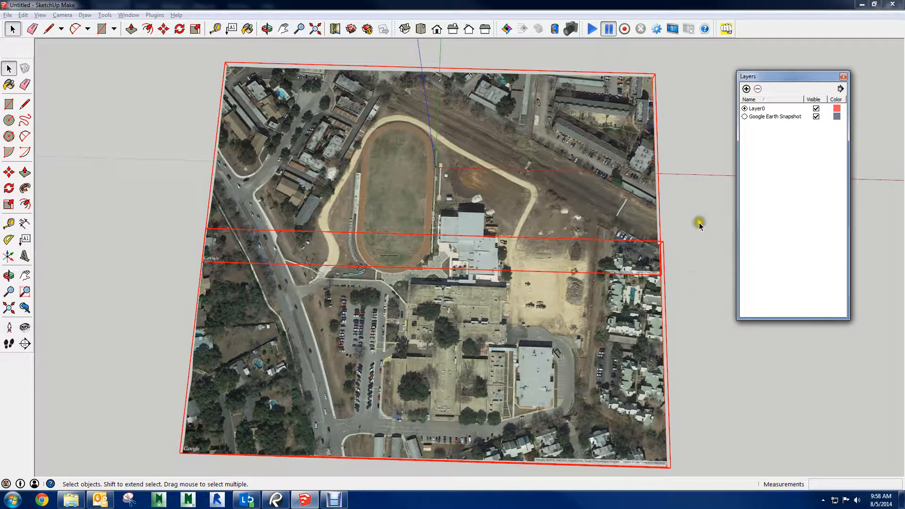
# Clear the selection of both aerial snapshots.
pyautogui.click(793, 151)
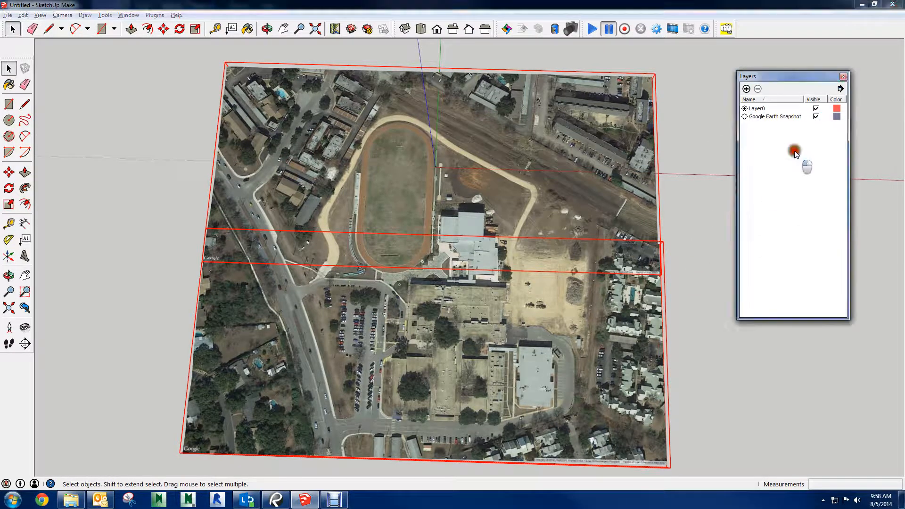
pyautogui.click(677, 212)
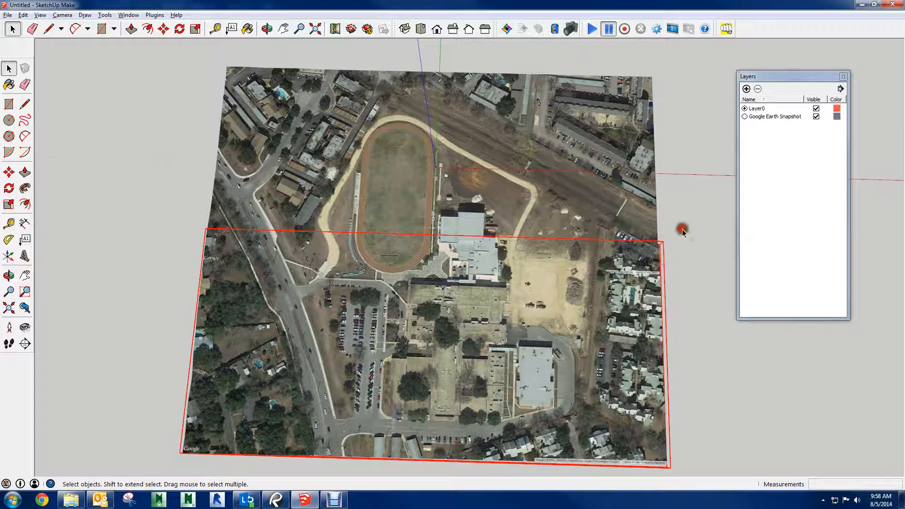
pyautogui.click(638, 212)
pyautogui.click(683, 232)
# Add a new layer named Roads.
pyautogui.moveTo(411, 259); pyautogui.dragTo(479, 216, button='middle')
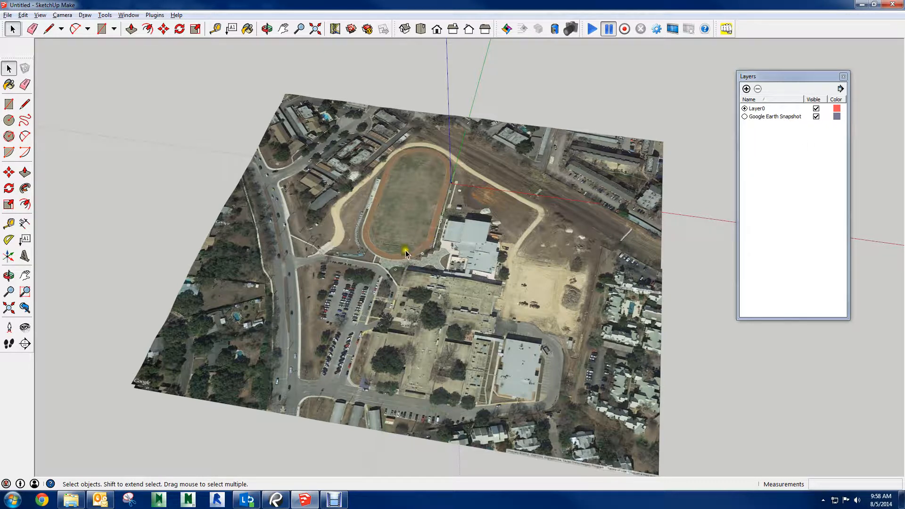
pyautogui.moveTo(292, 174); pyautogui.dragTo(343, 244, button='middle')
pyautogui.scroll(1, 344, 245)
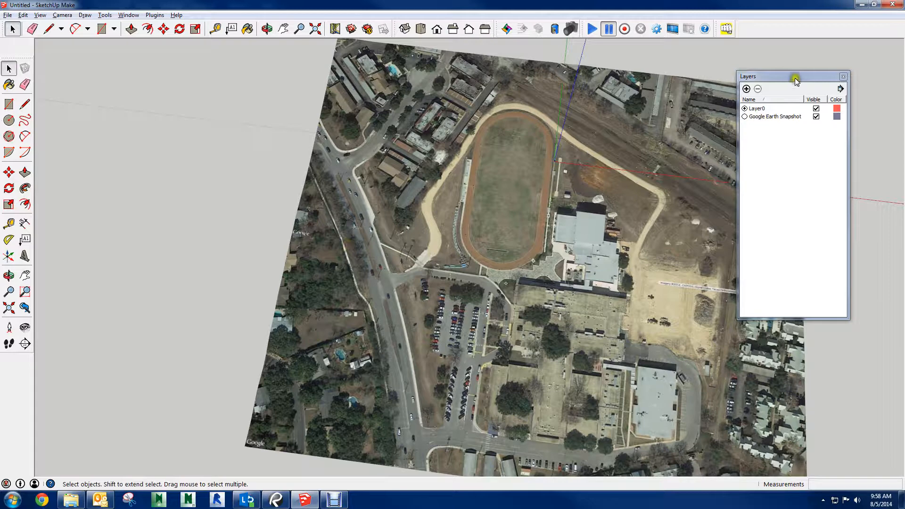
pyautogui.click(746, 89)
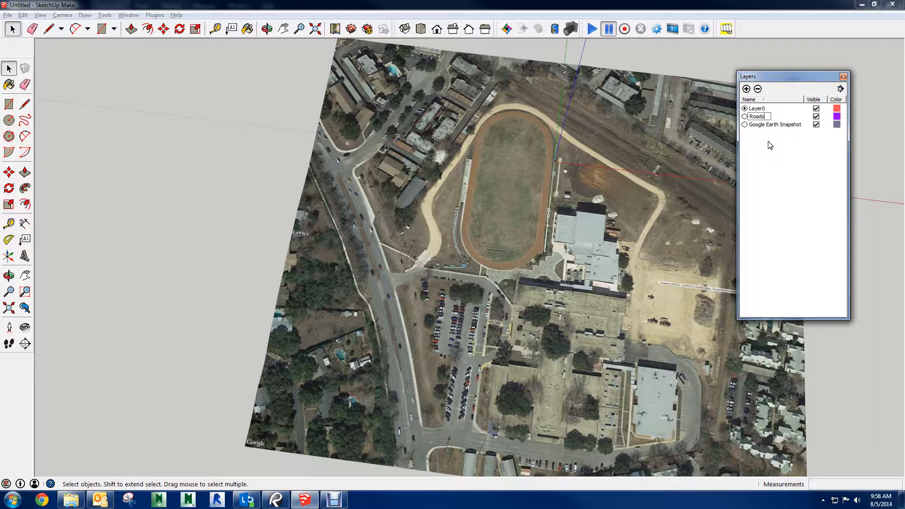
pyautogui.click(766, 156)
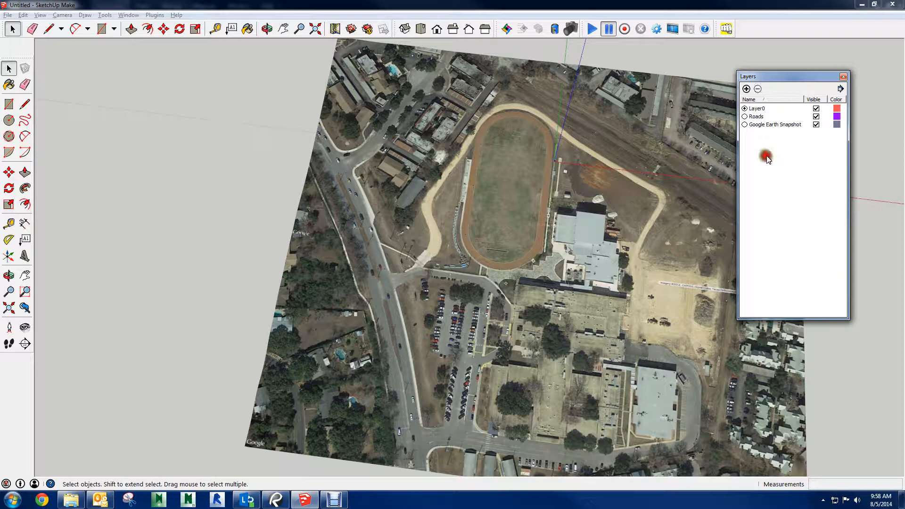
# Make Roads the active drawing layer, briefly switching to Layer0 and back.
pyautogui.click(745, 116)
pyautogui.scroll(2, 434, 235)
pyautogui.moveTo(433, 235); pyautogui.dragTo(570, 128, button='middle')
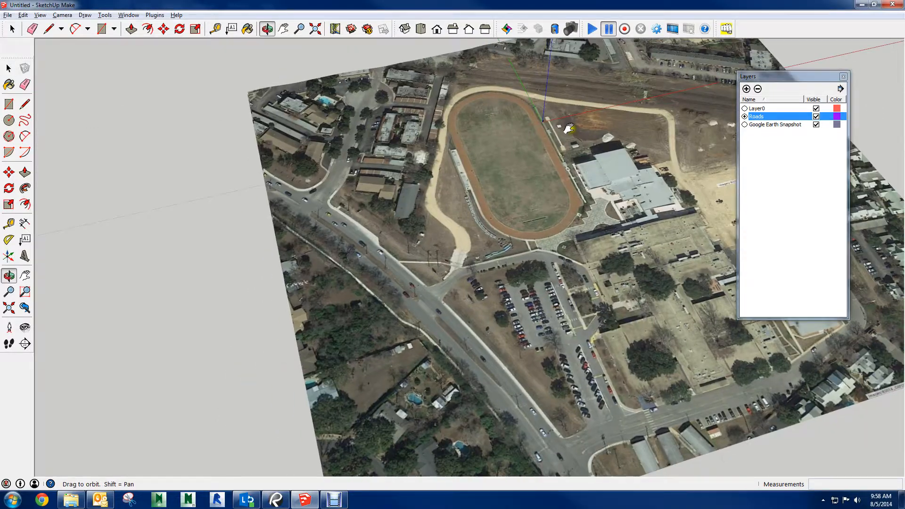
pyautogui.scroll(-1, 569, 128)
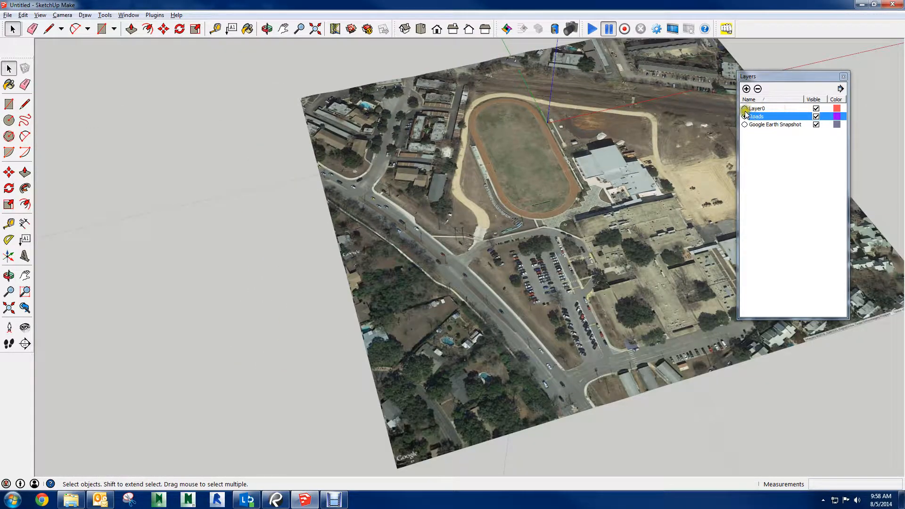
pyautogui.click(745, 109)
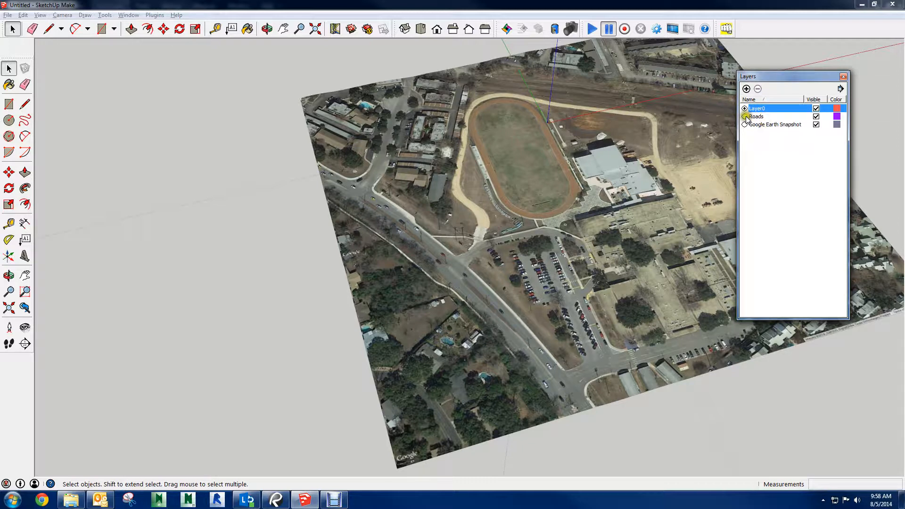
pyautogui.click(745, 117)
# Draw two connected line segments along the main road's curb, from near the imagery edge towards the side-street corner.
pyautogui.moveTo(528, 293); pyautogui.dragTo(677, 287, button='middle')
pyautogui.scroll(3, 471, 233)
pyautogui.scroll(1, 368, 232)
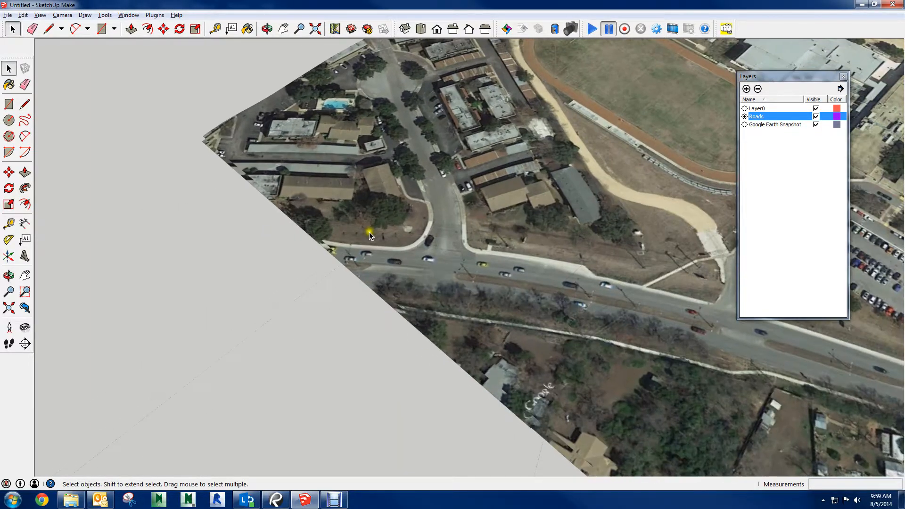
pyautogui.scroll(3, 350, 242)
pyautogui.scroll(5, 368, 225)
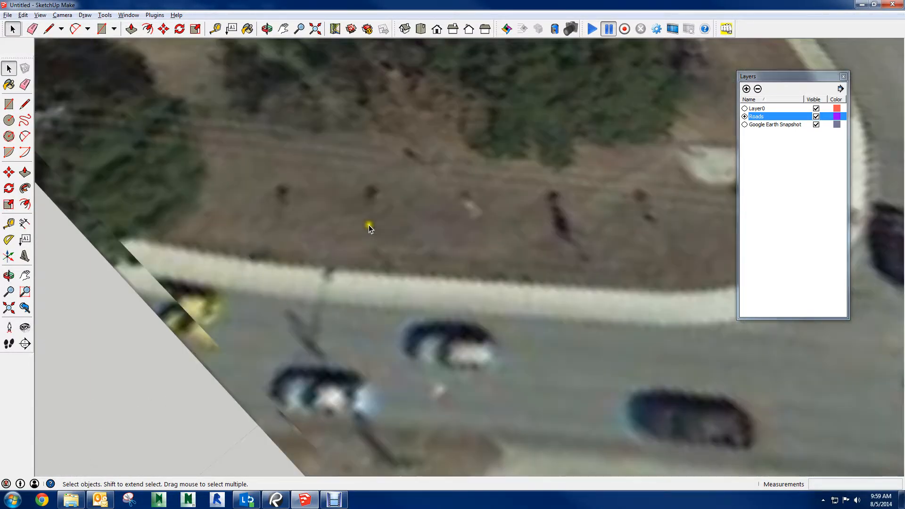
pyautogui.scroll(2, 368, 224)
pyautogui.moveTo(386, 228); pyautogui.dragTo(378, 102, button='middle')
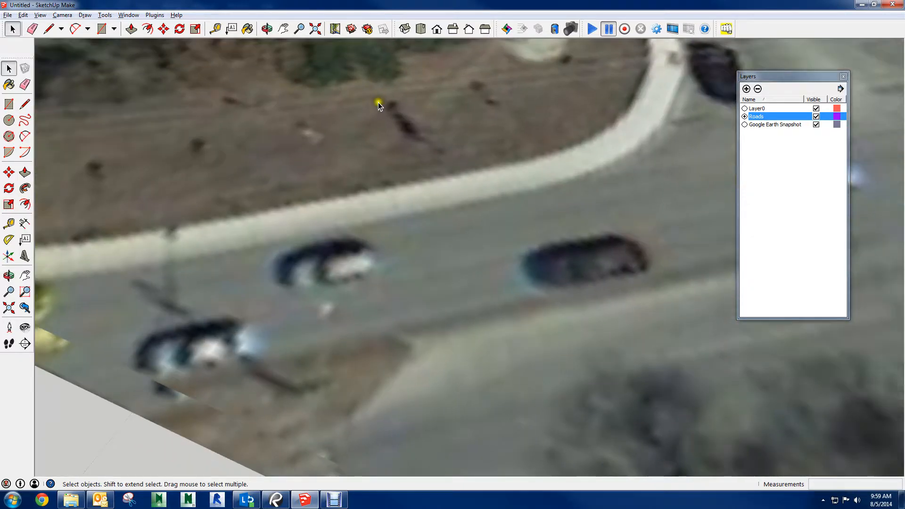
pyautogui.scroll(-4, 383, 117)
pyautogui.moveTo(477, 239); pyautogui.dragTo(542, 228, button='middle')
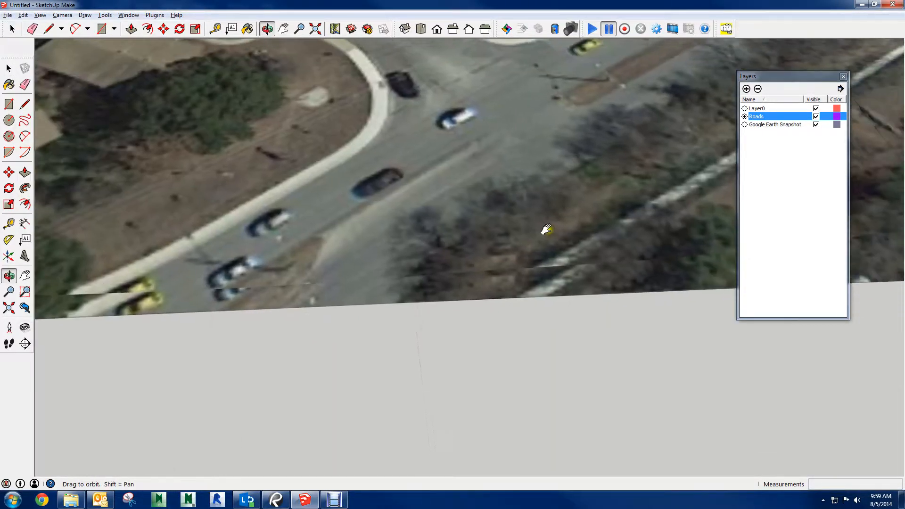
pyautogui.click(49, 30)
pyautogui.scroll(1, 284, 207)
pyautogui.keyDown('shift'); pyautogui.moveTo(284, 207); pyautogui.dragTo(461, 191, button='middle'); pyautogui.keyUp('shift')
pyautogui.scroll(4, 457, 189)
pyautogui.moveTo(363, 287)
pyautogui.keyDown('shift'); pyautogui.mouseDown(button='middle')
pyautogui.moveTo(299, 260)
pyautogui.moveTo(230, 270)
pyautogui.mouseUp(button='middle'); pyautogui.keyUp('shift')
pyautogui.scroll(1, 229, 270)
pyautogui.click(203, 305)
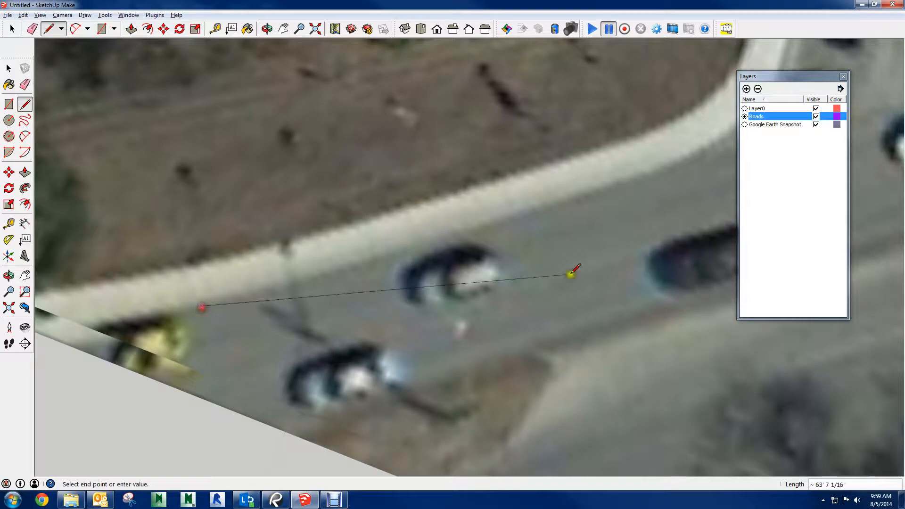
pyautogui.click(465, 232)
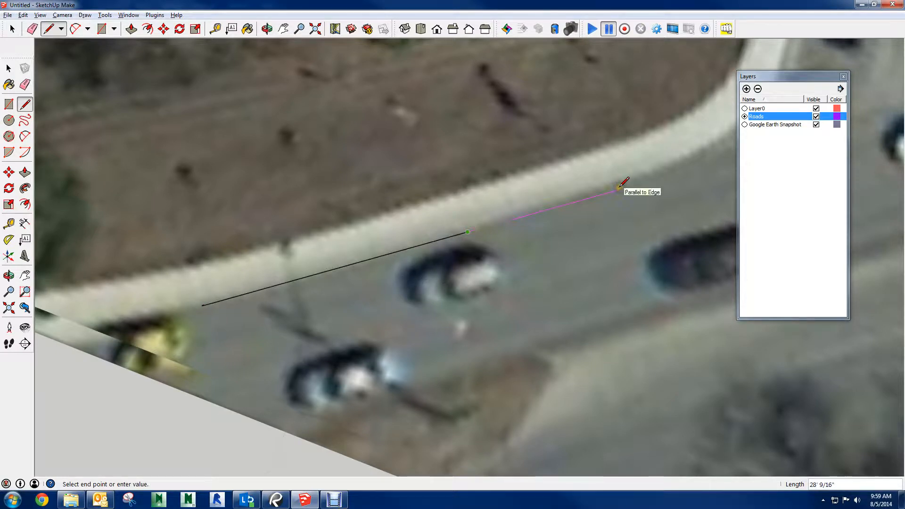
pyautogui.click(618, 189)
# Continue the curb line across the side street and along the opposite curb to where the sidewalk angles away.
pyautogui.scroll(-5, 650, 175)
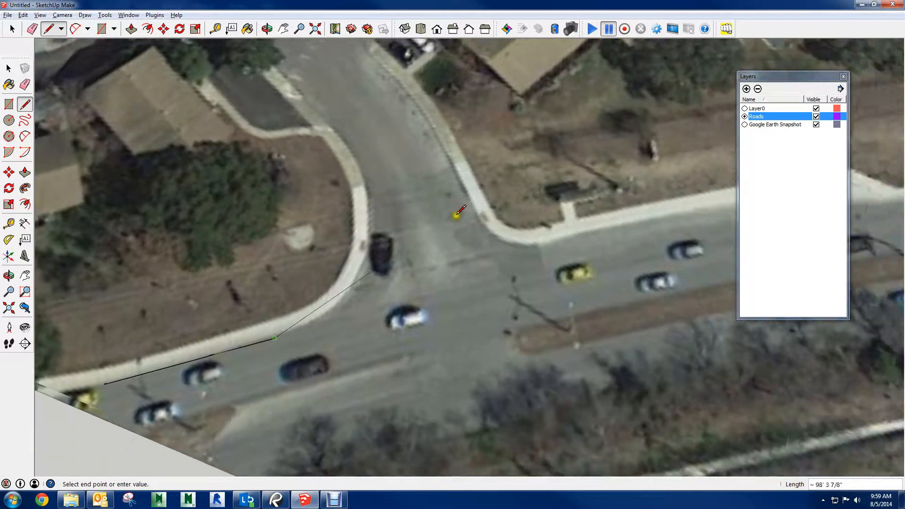
pyautogui.scroll(-6, 466, 410)
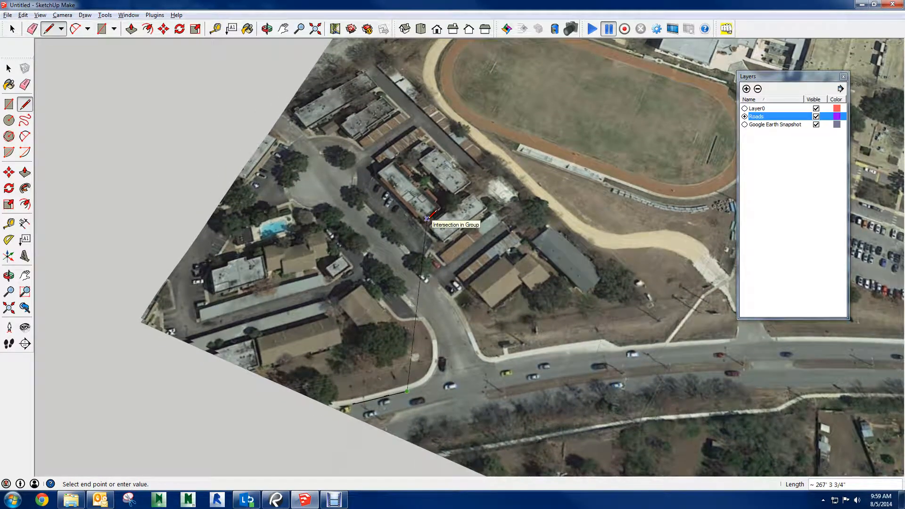
pyautogui.scroll(5, 411, 388)
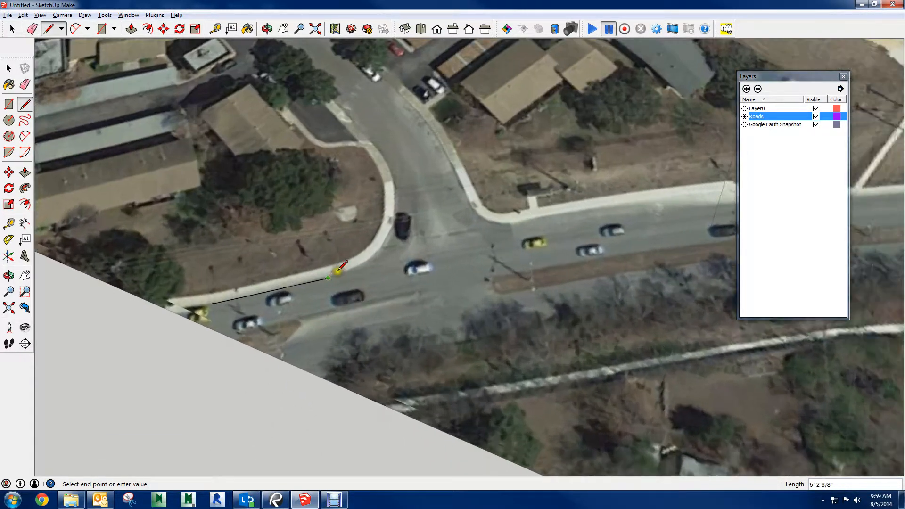
pyautogui.scroll(2, 301, 198)
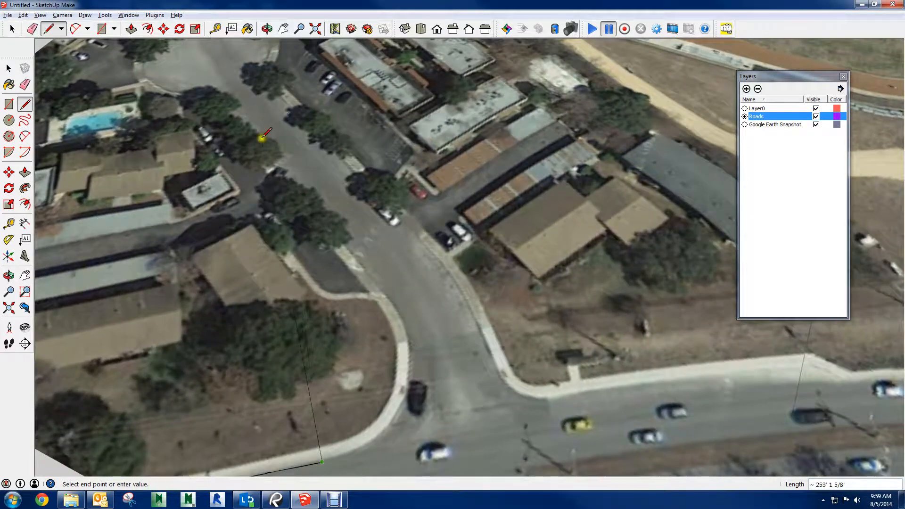
pyautogui.keyDown('shift'); pyautogui.moveTo(381, 473); pyautogui.dragTo(398, 326, button='middle'); pyautogui.keyUp('shift')
pyautogui.scroll(3, 475, 311)
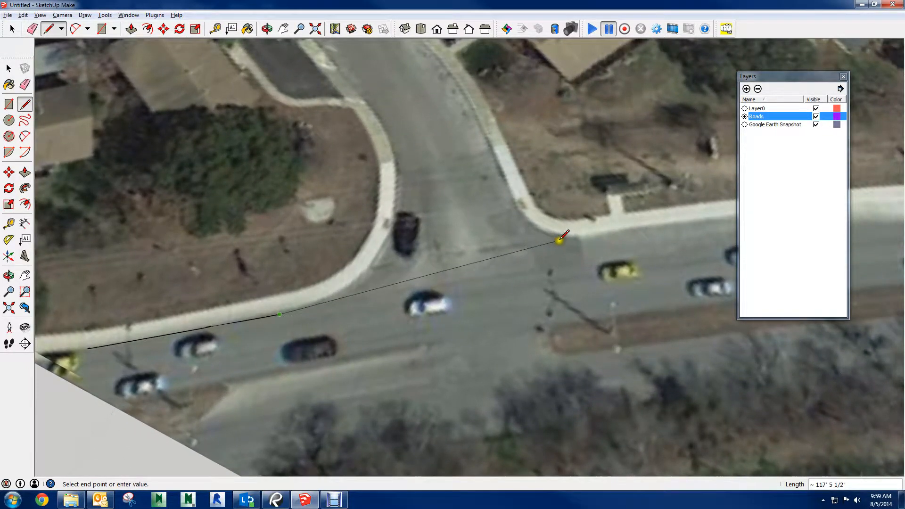
pyautogui.click(584, 238)
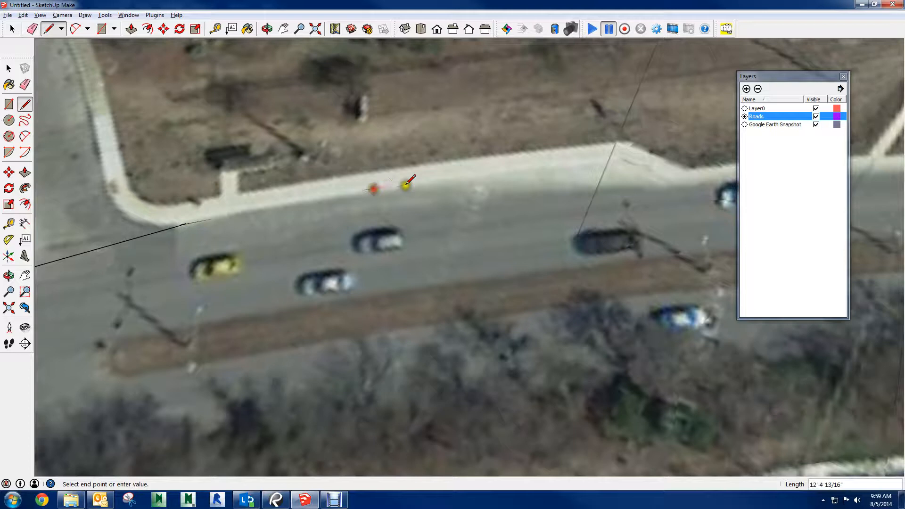
pyautogui.click(541, 172)
pyautogui.click(618, 164)
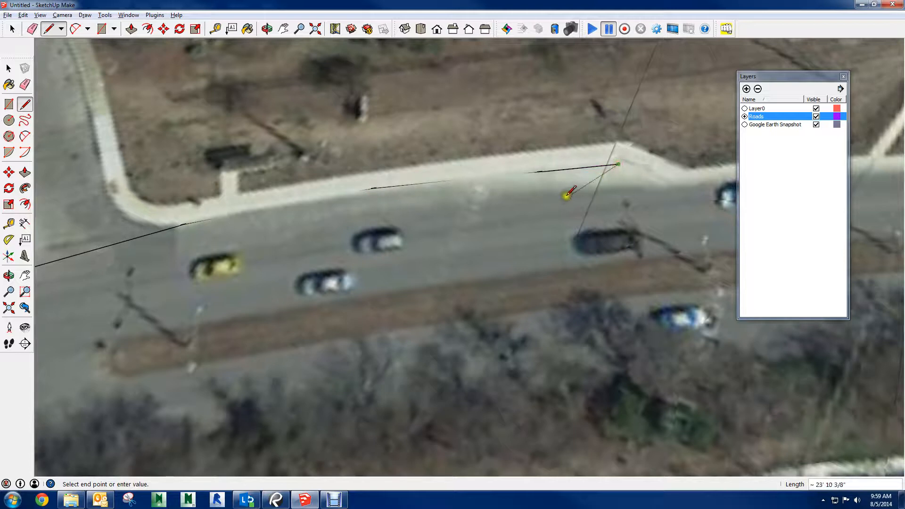
pyautogui.press('space')
# Examine the site edge-on and hide the Google Earth Snapshot layer to isolate the uneven terrain.
pyautogui.moveTo(371, 242); pyautogui.dragTo(505, 303, button='middle')
pyautogui.scroll(-5, 505, 282)
pyautogui.moveTo(536, 244); pyautogui.dragTo(561, 188, button='middle')
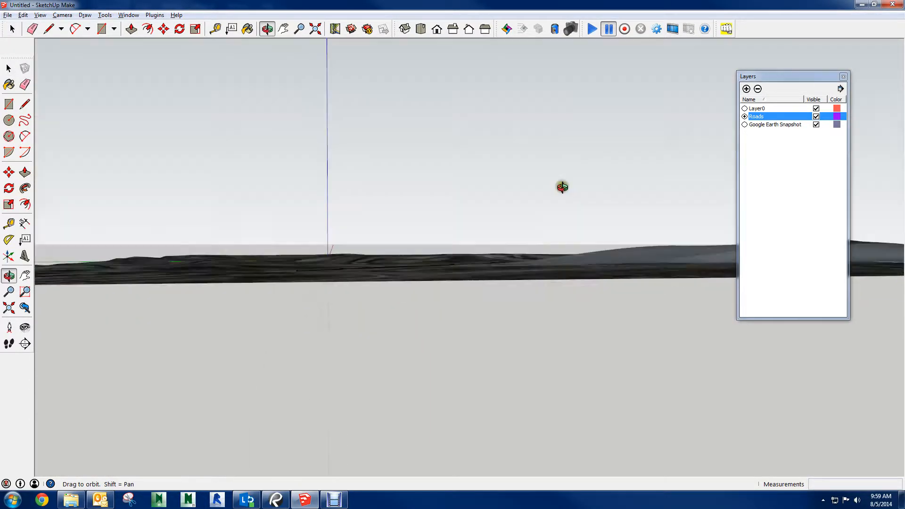
pyautogui.click(817, 125)
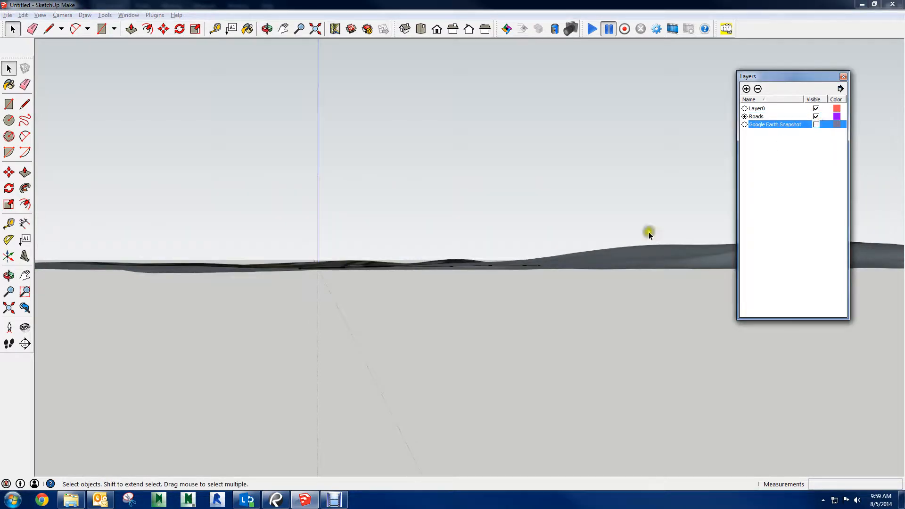
pyautogui.moveTo(648, 232); pyautogui.dragTo(532, 318, button='middle')
pyautogui.scroll(-5, 528, 315)
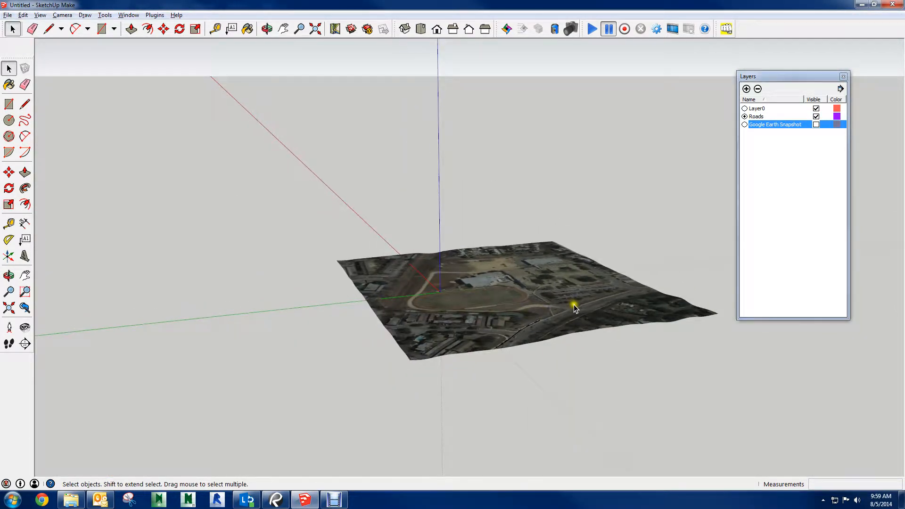
# Unlock and delete both remaining 3D terrain pieces.
pyautogui.rightClick(580, 313)
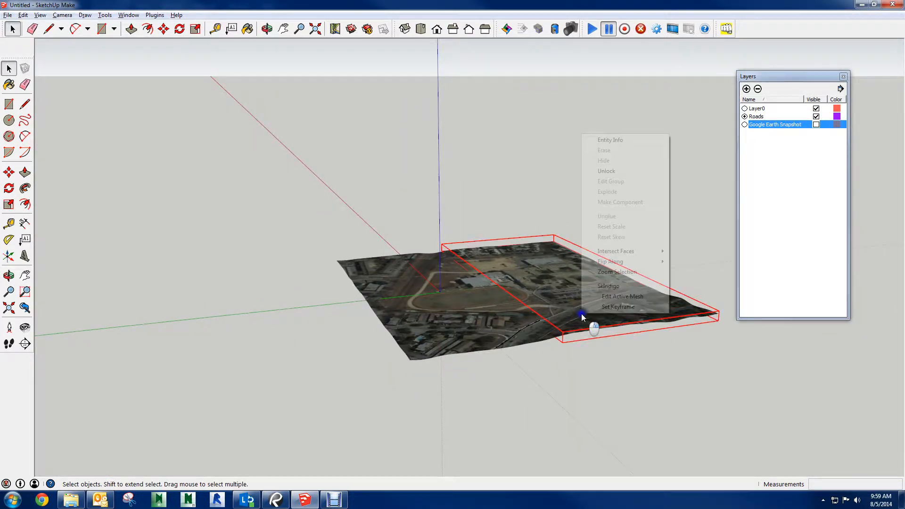
pyautogui.click(606, 171)
pyautogui.moveTo(620, 228); pyautogui.dragTo(426, 321, button='middle')
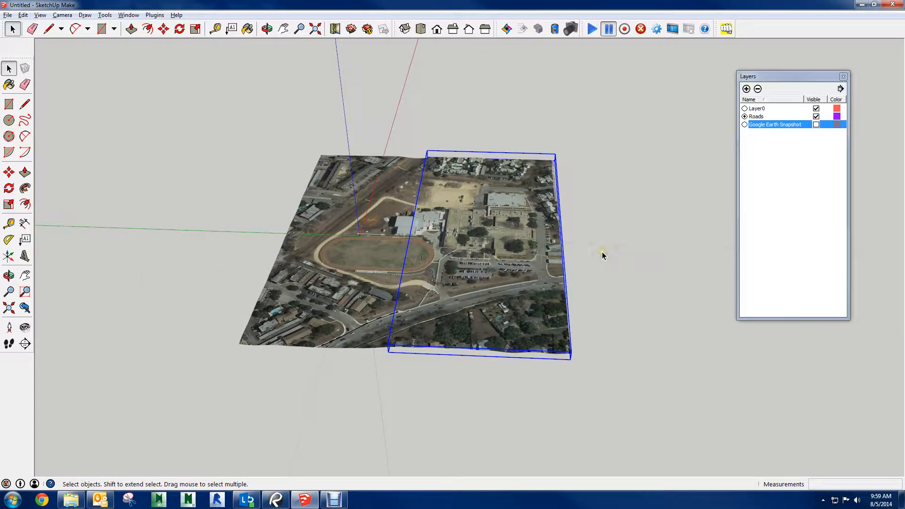
pyautogui.moveTo(504, 278); pyautogui.dragTo(468, 295, button='middle')
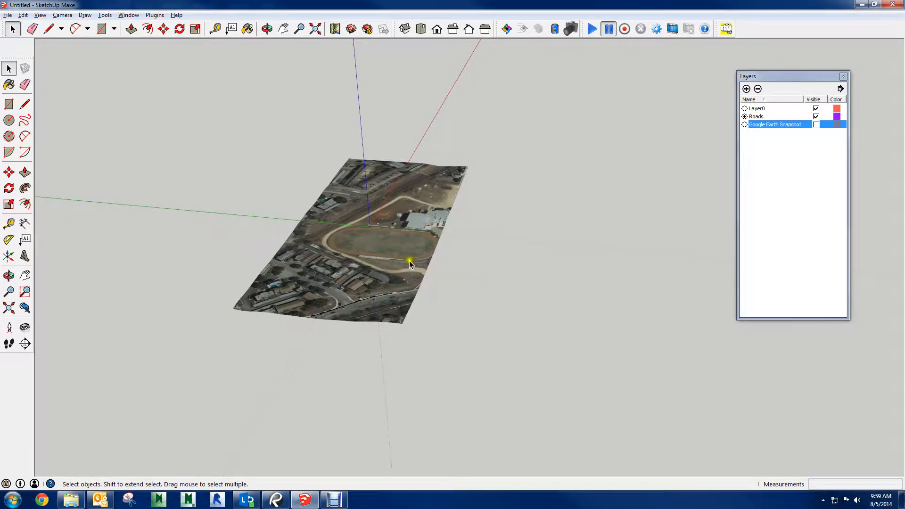
pyautogui.rightClick(398, 280)
pyautogui.click(419, 319)
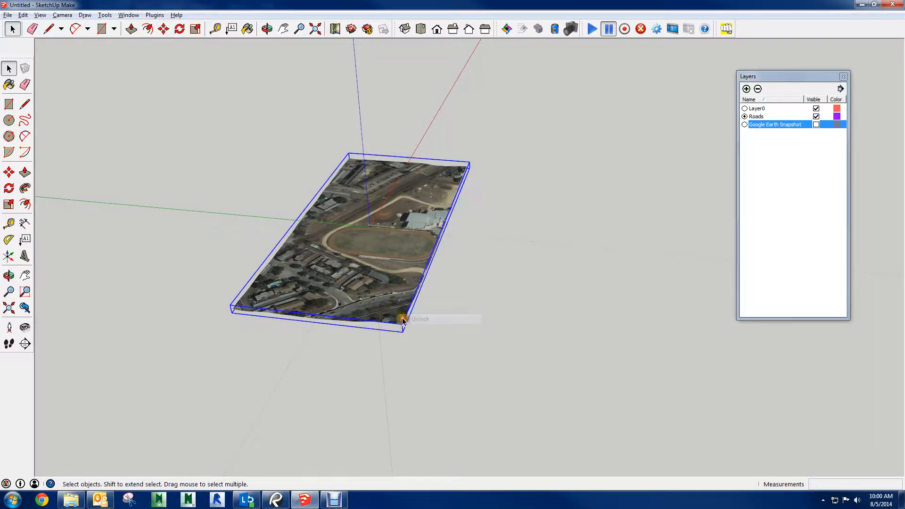
pyautogui.press('Delete')
# Delete the leftover curb lines and make the Google Earth Snapshot layer visible again.
pyautogui.click(430, 282)
pyautogui.moveTo(430, 282); pyautogui.dragTo(290, 347)
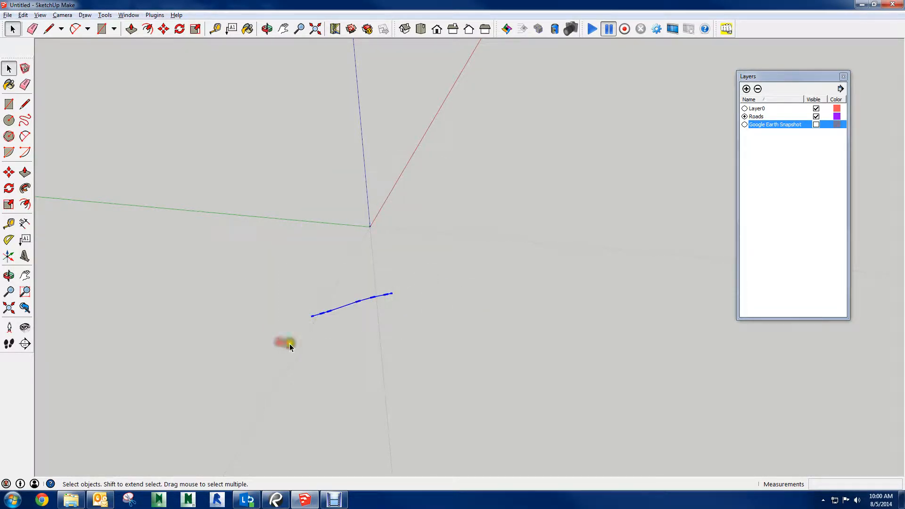
pyautogui.click(816, 125)
# Draw a line along the main road's curb alignment across the side street mouth to the far corner of the sidewalk.
pyautogui.scroll(10, 274, 314)
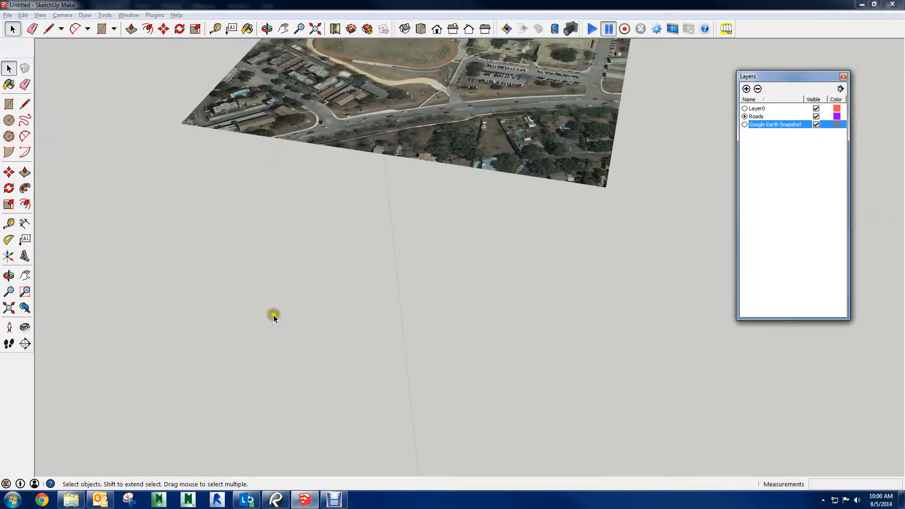
pyautogui.scroll(6, 283, 304)
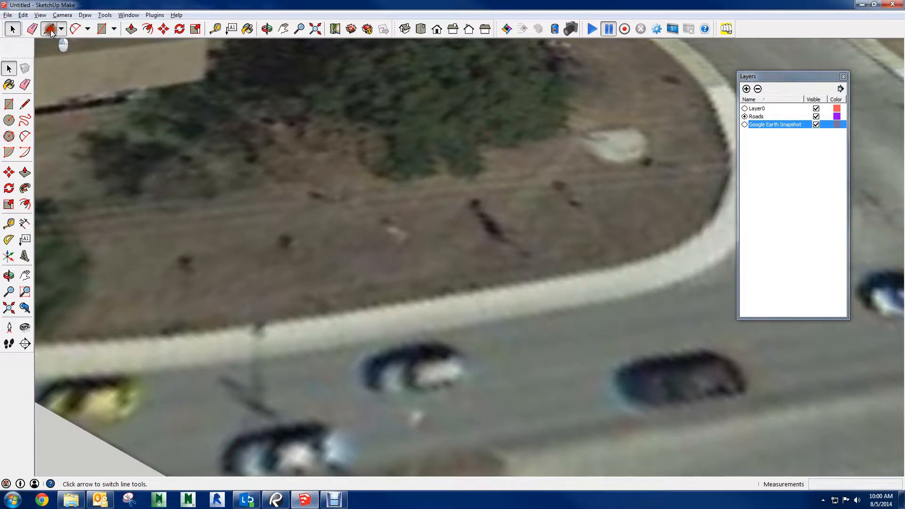
pyautogui.click(50, 31)
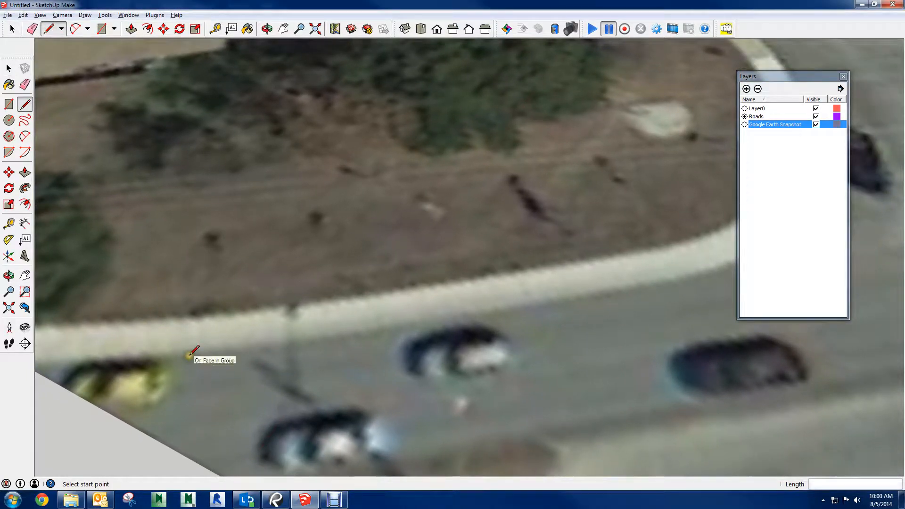
pyautogui.click(191, 355)
pyautogui.scroll(3, 317, 339)
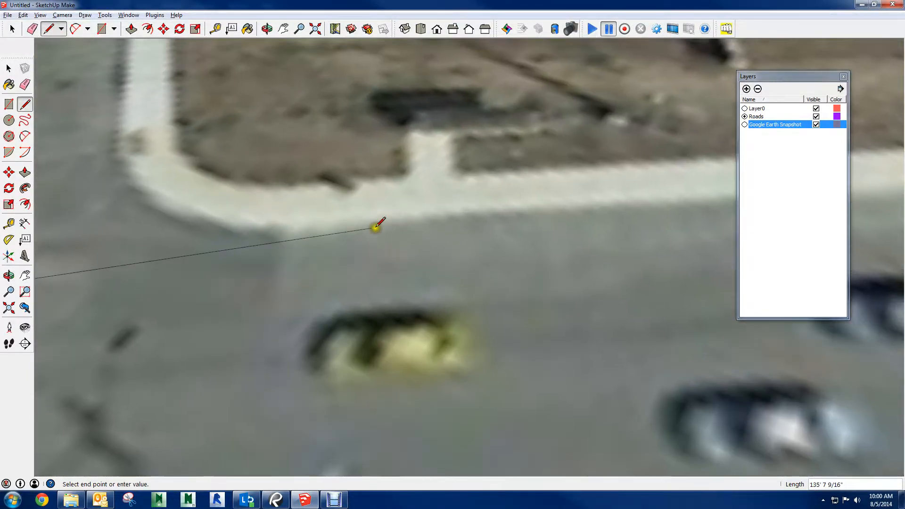
pyautogui.click(294, 235)
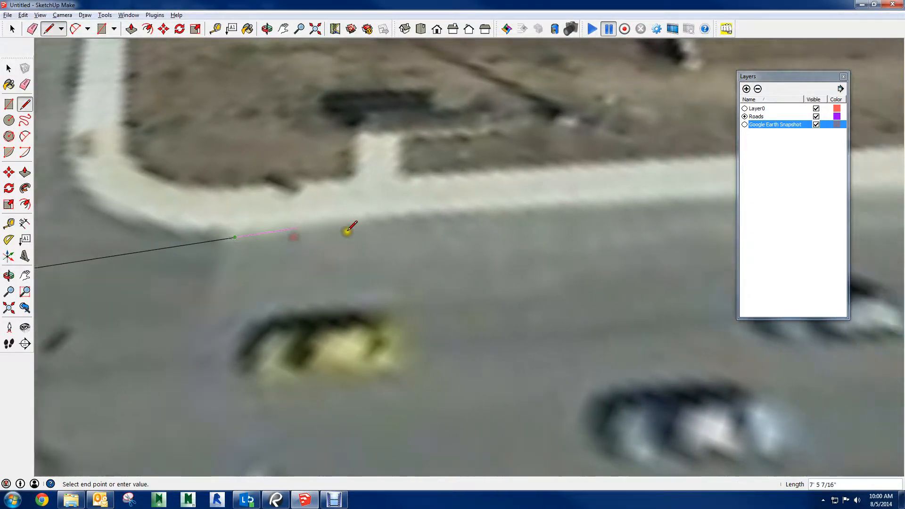
# Continue the line along the main road's curb, following the sidewalk's jog, up to the school driveway entrance.
pyautogui.click(657, 185)
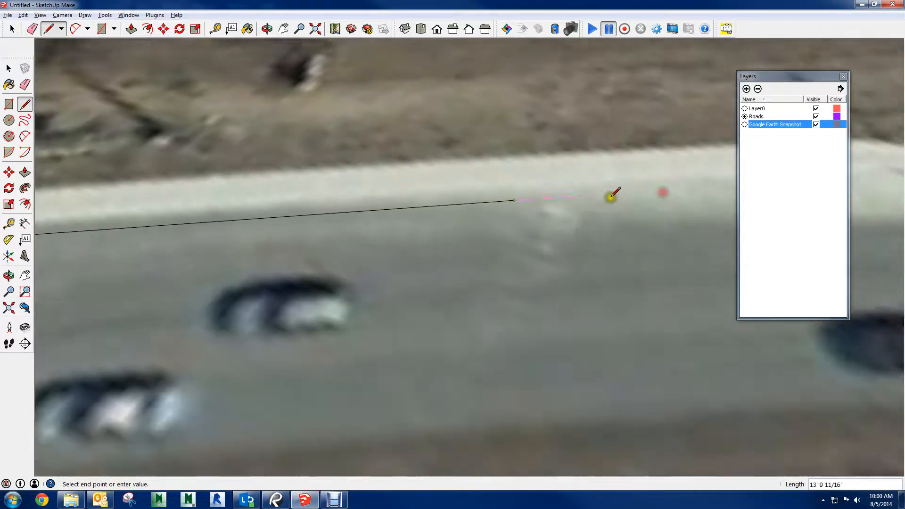
pyautogui.click(563, 226)
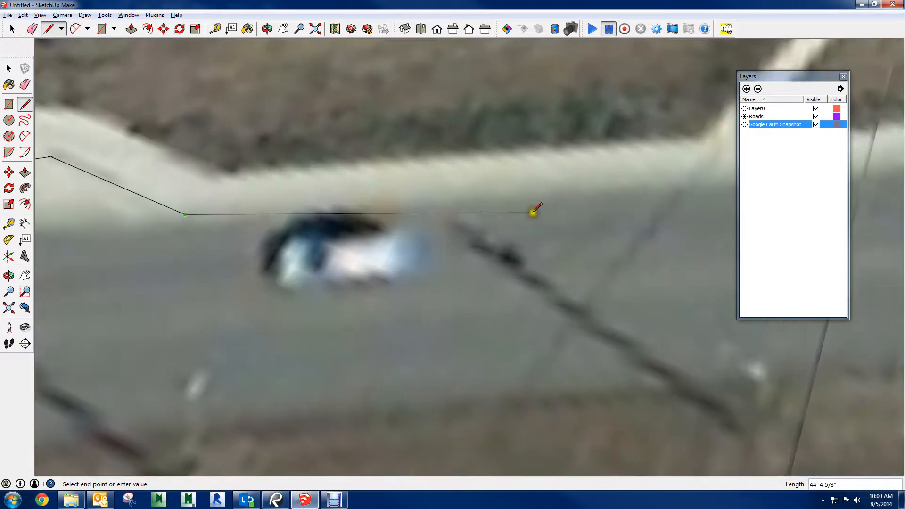
pyautogui.click(509, 197)
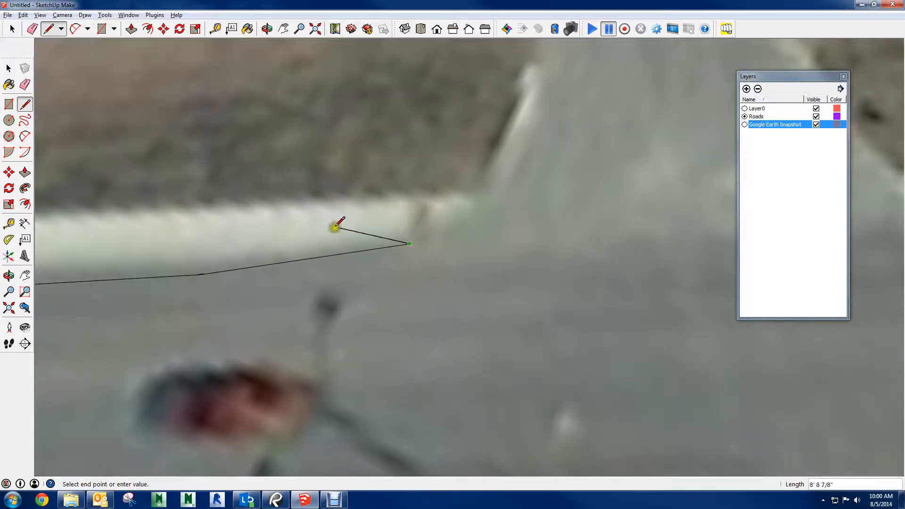
# Examine the driveway route around the running track and parking lot, then take a close look at the driveway entrance corner.
pyautogui.keyDown('shift'); pyautogui.moveTo(589, 189); pyautogui.dragTo(478, 297, button='middle'); pyautogui.keyUp('shift')
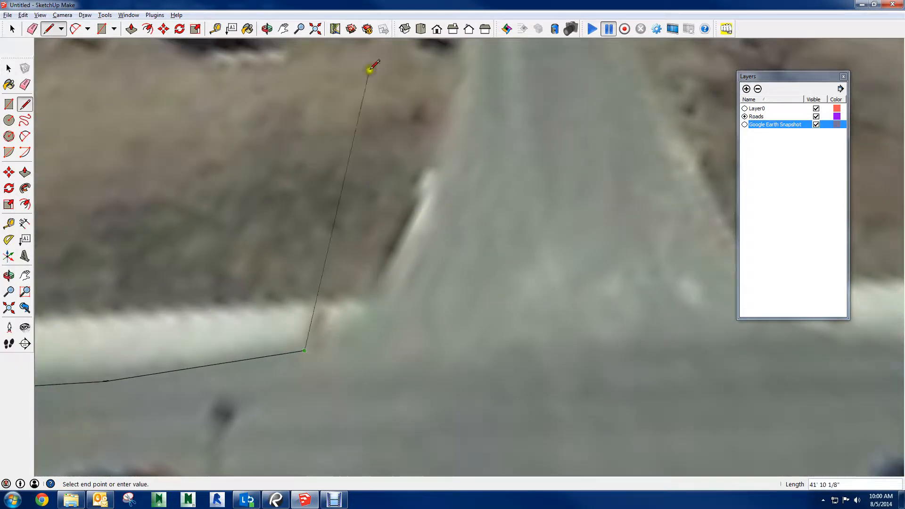
pyautogui.click(299, 29)
pyautogui.moveTo(344, 55); pyautogui.dragTo(479, 427)
pyautogui.scroll(-5, 459, 272)
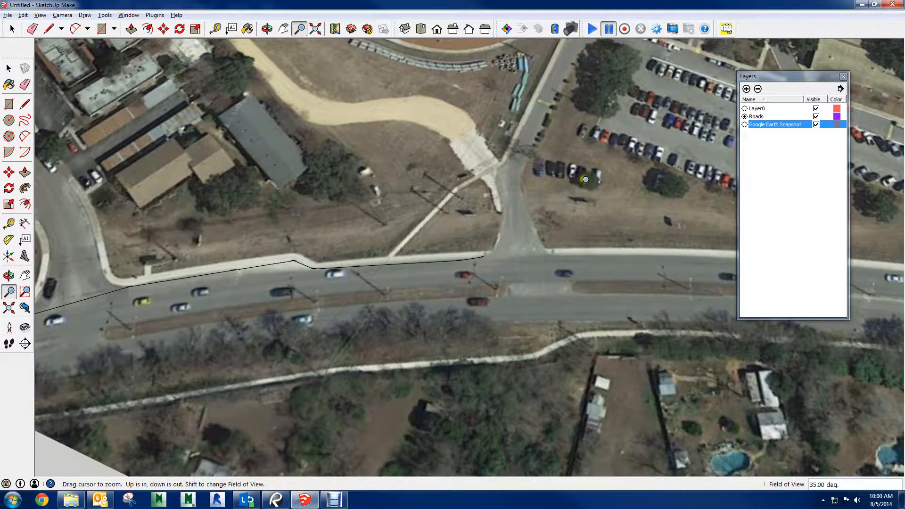
pyautogui.moveTo(585, 179); pyautogui.dragTo(518, 418, button='middle')
pyautogui.scroll(-2, 515, 359)
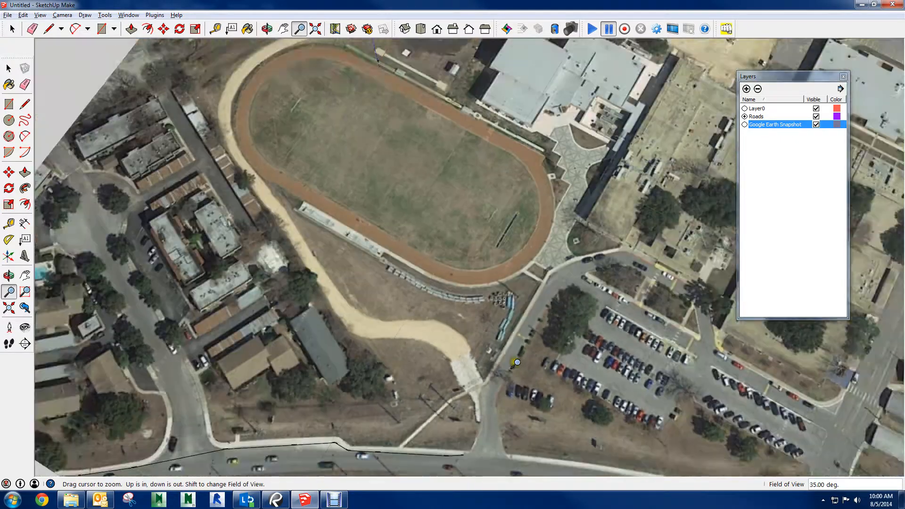
pyautogui.scroll(1, 514, 359)
pyautogui.moveTo(403, 147); pyautogui.dragTo(266, 128, button='middle')
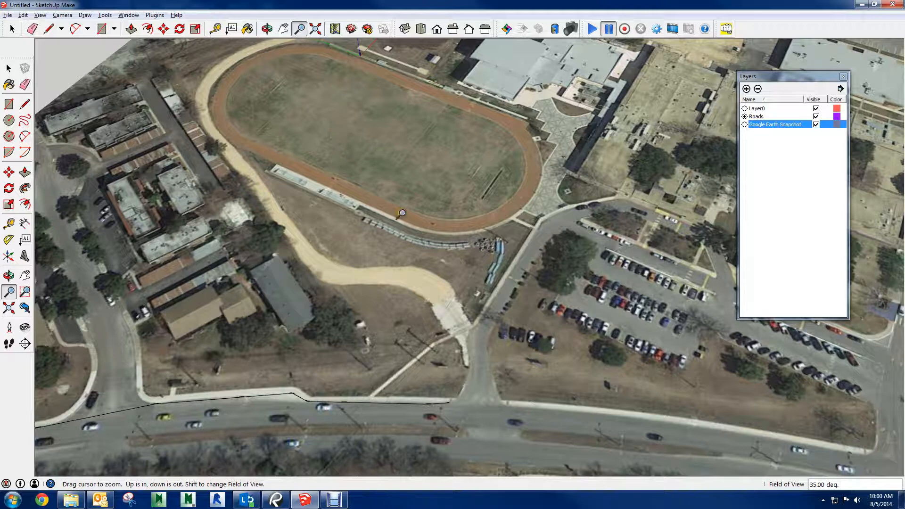
pyautogui.scroll(1, 431, 463)
pyautogui.scroll(3, 463, 343)
pyautogui.keyDown('shift'); pyautogui.moveTo(458, 460); pyautogui.dragTo(451, 343, button='middle'); pyautogui.keyUp('shift')
pyautogui.scroll(4, 451, 343)
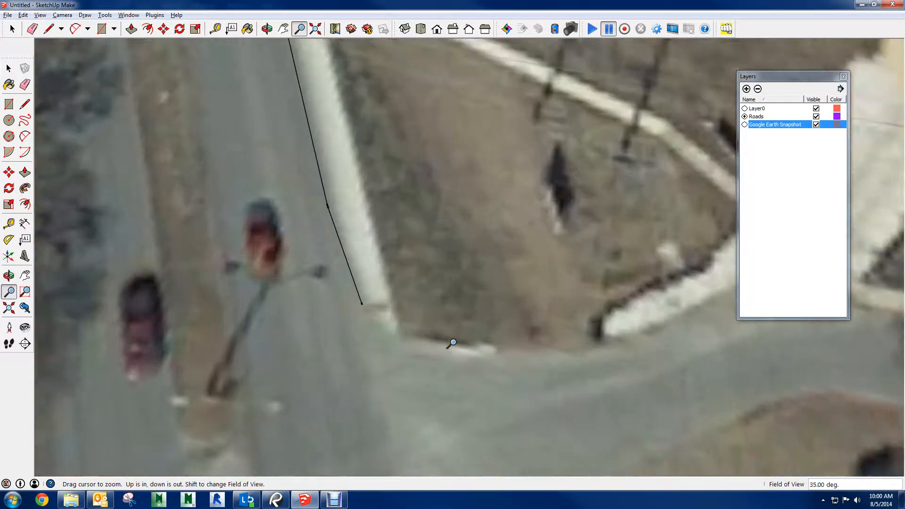
pyautogui.scroll(1, 452, 343)
pyautogui.press('a')
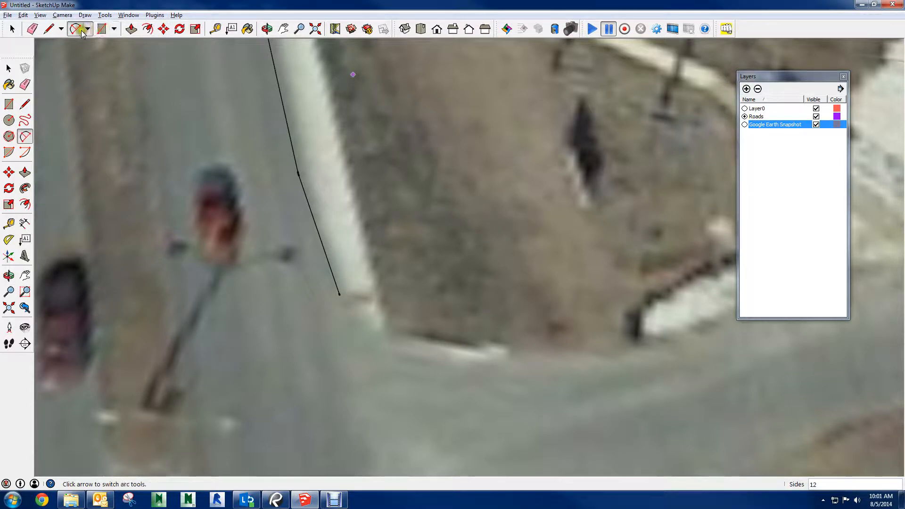
pyautogui.click(339, 295)
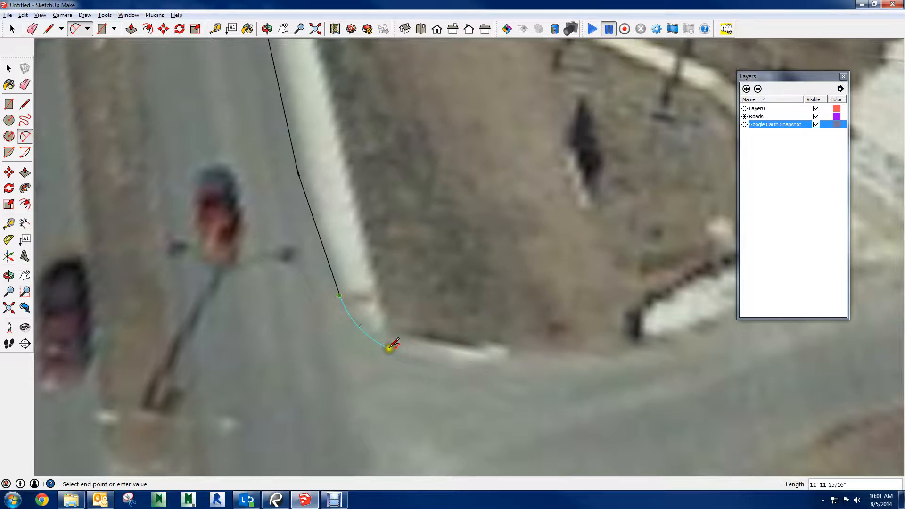
pyautogui.click(384, 348)
pyautogui.press('Escape')
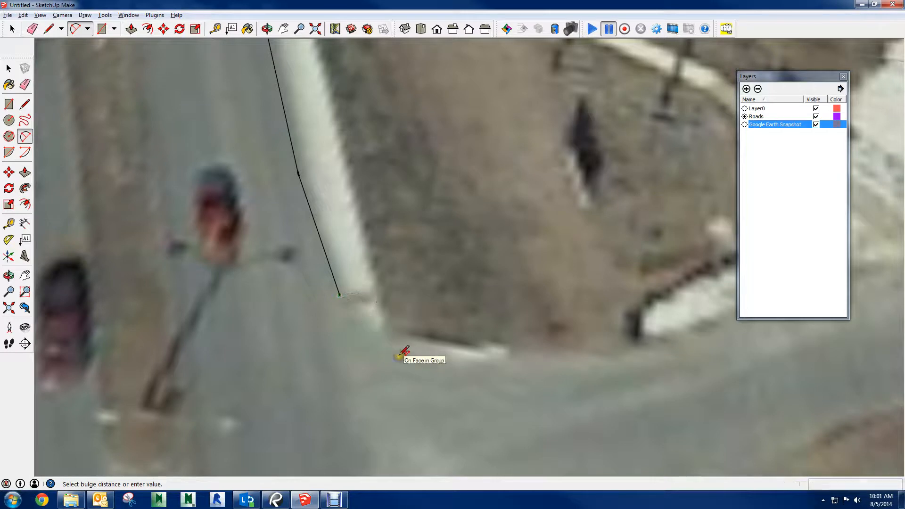
# Round the driveway entrance corner with two consecutive tangent arcs starting at the end of the curb line.
pyautogui.click(338, 297)
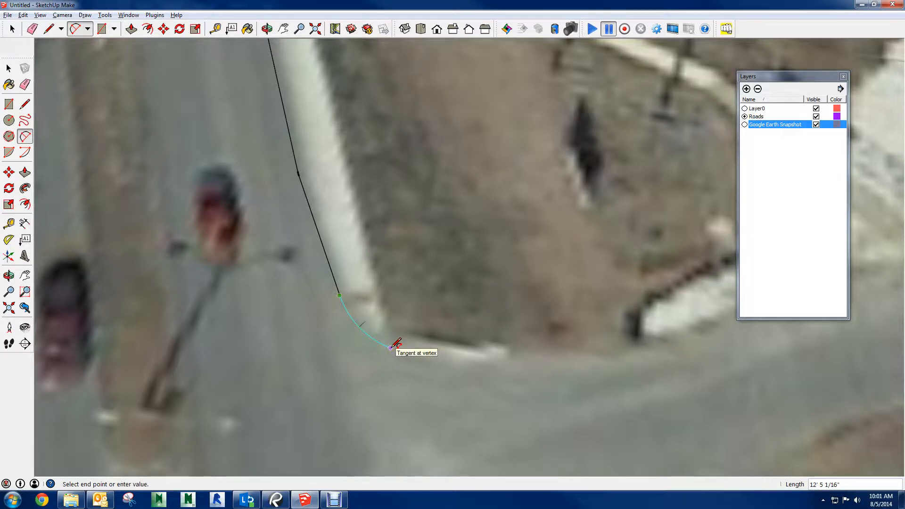
pyautogui.click(390, 348)
pyautogui.click(390, 347)
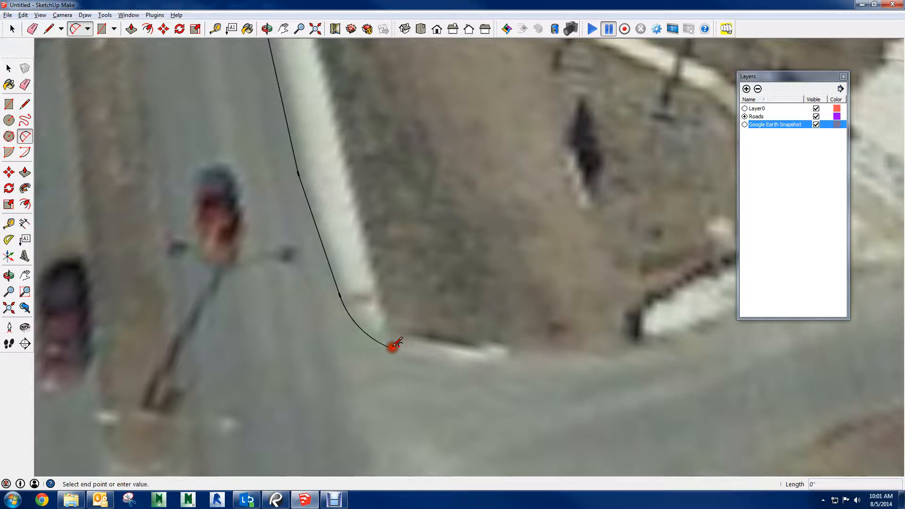
pyautogui.click(558, 365)
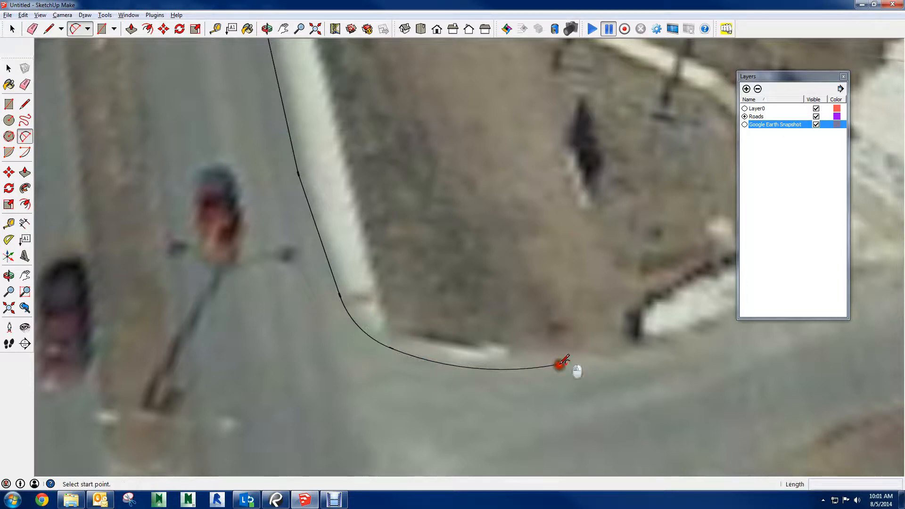
# Continue with a tangent arc along the driveway's edge to the concrete apron by the sidewalk crossing.
pyautogui.moveTo(676, 347)
pyautogui.keyDown('shift'); pyautogui.mouseDown(button='middle')
pyautogui.moveTo(335, 412)
pyautogui.moveTo(607, 304)
pyautogui.moveTo(443, 370)
pyautogui.mouseUp(button='middle'); pyautogui.keyUp('shift')
pyautogui.scroll(-2, 442, 368)
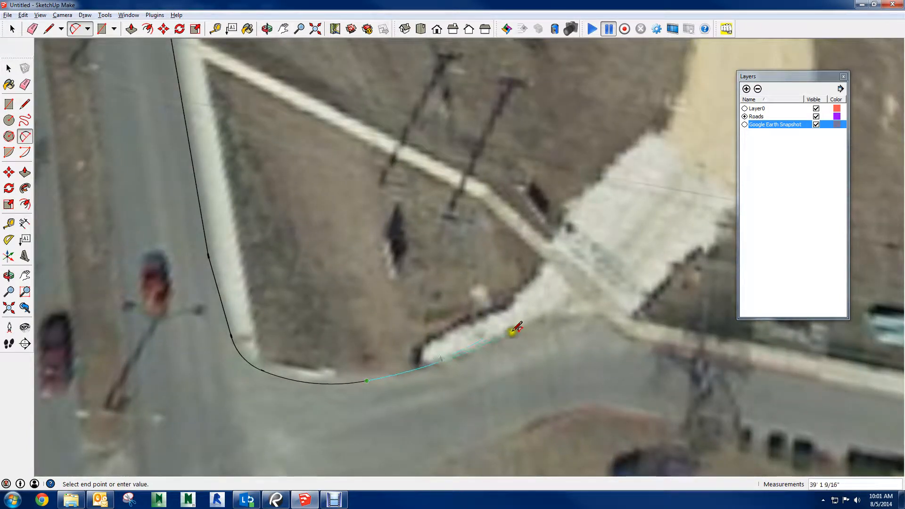
pyautogui.doubleClick(550, 311)
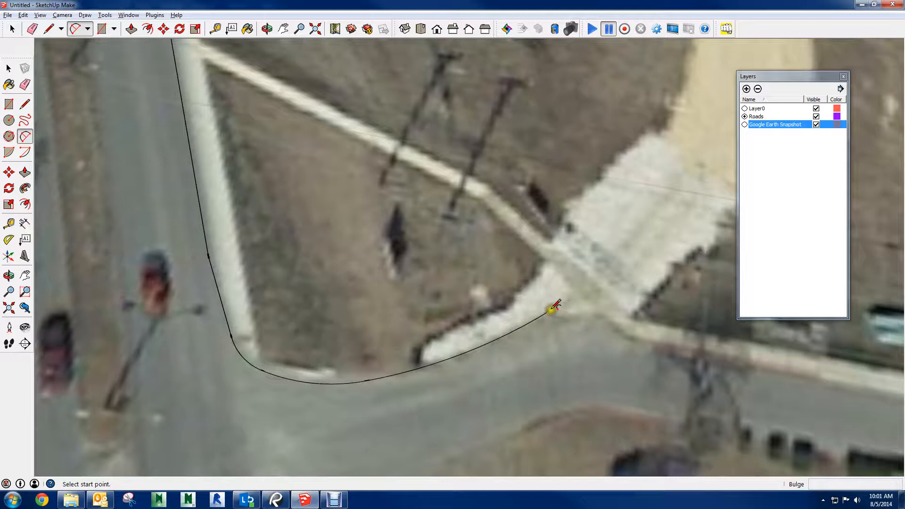
pyautogui.click(552, 309)
pyautogui.scroll(3, 607, 312)
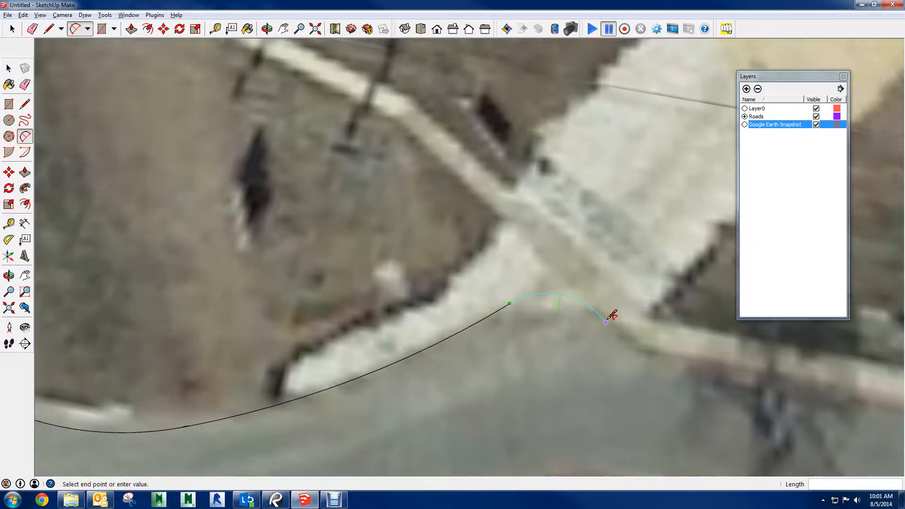
# Draw line segments from the arc's end across the concrete apron to the start of the driveway's straight curb.
pyautogui.press('l')
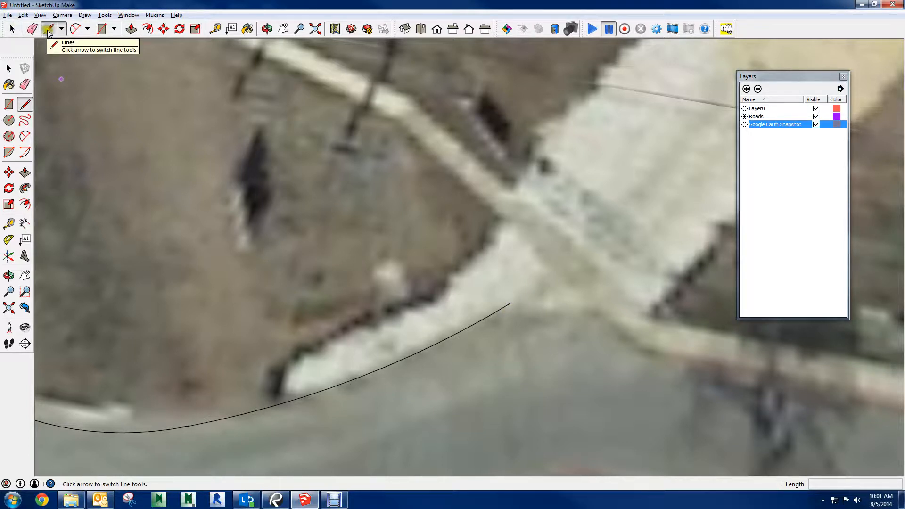
pyautogui.click(521, 299)
pyautogui.click(512, 302)
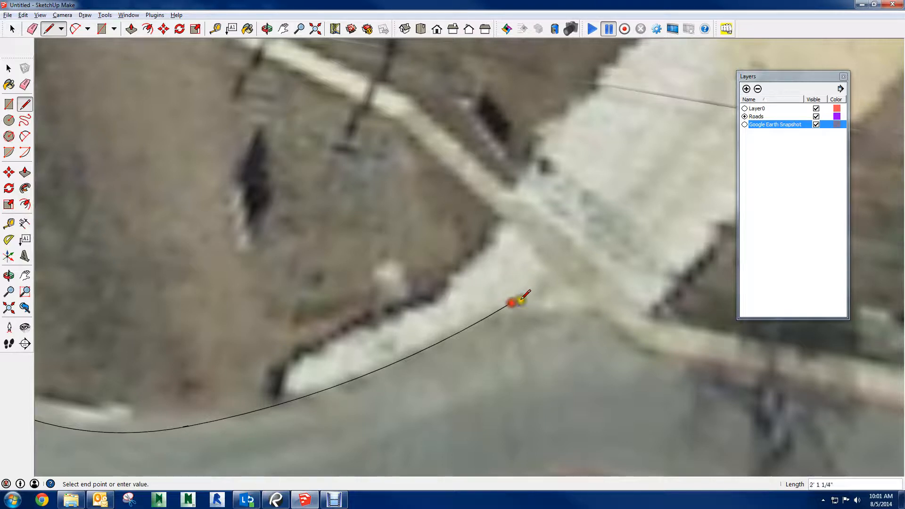
pyautogui.scroll(2, 597, 307)
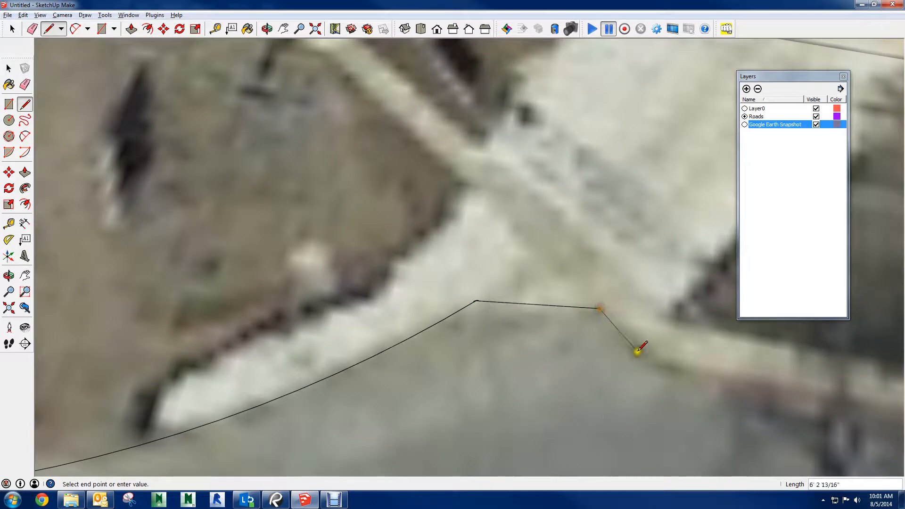
pyautogui.click(647, 360)
# Draw a line about 186 ft long along the driveway's straight curb to the bend beside the paved plaza.
pyautogui.scroll(1, 640, 351)
pyautogui.scroll(-2, 654, 337)
pyautogui.keyDown('shift'); pyautogui.moveTo(669, 394); pyautogui.dragTo(262, 135, button='middle'); pyautogui.keyUp('shift')
pyautogui.scroll(-4, 312, 123)
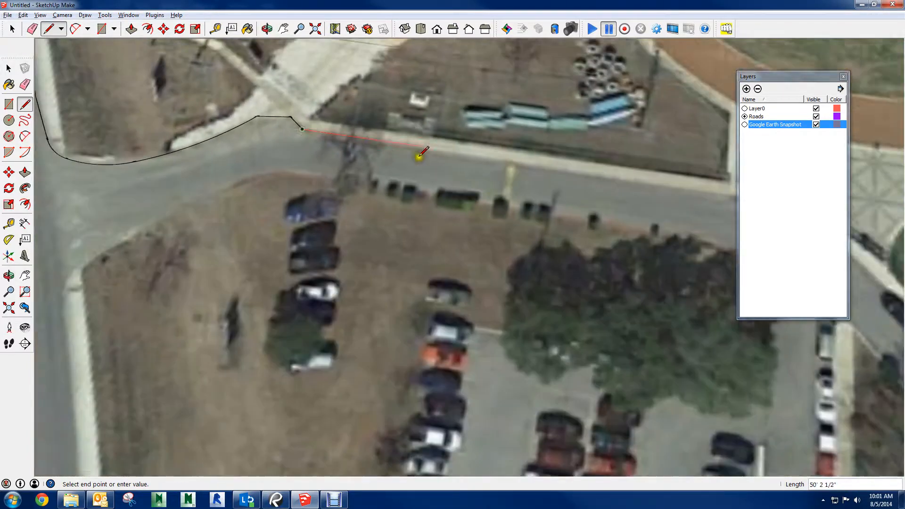
pyautogui.scroll(-1, 533, 200)
pyautogui.keyDown('shift'); pyautogui.moveTo(552, 205); pyautogui.dragTo(285, 204, button='middle'); pyautogui.keyUp('shift')
pyautogui.scroll(4, 523, 178)
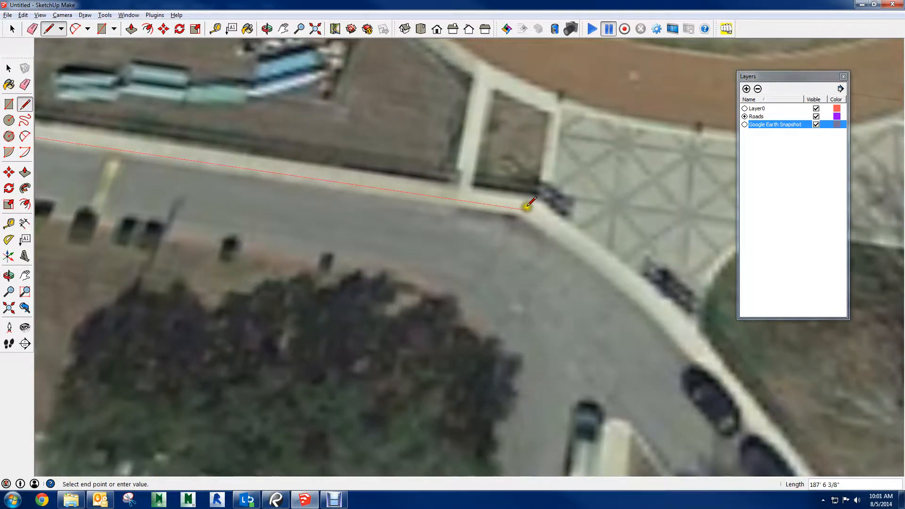
pyautogui.scroll(2, 517, 213)
pyautogui.scroll(3, 522, 213)
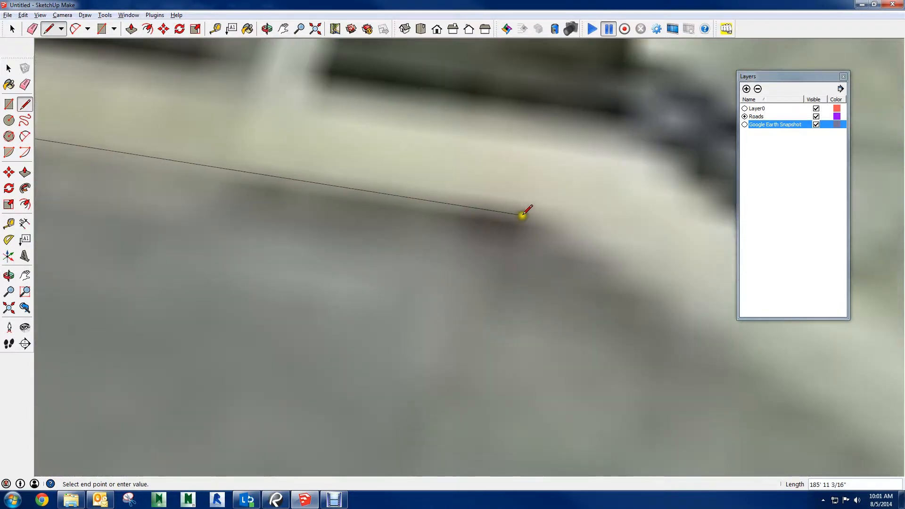
# Continue the curb line past the school front and the tree to the yellow-marked corner beside the parking lane.
pyautogui.scroll(-5, 540, 214)
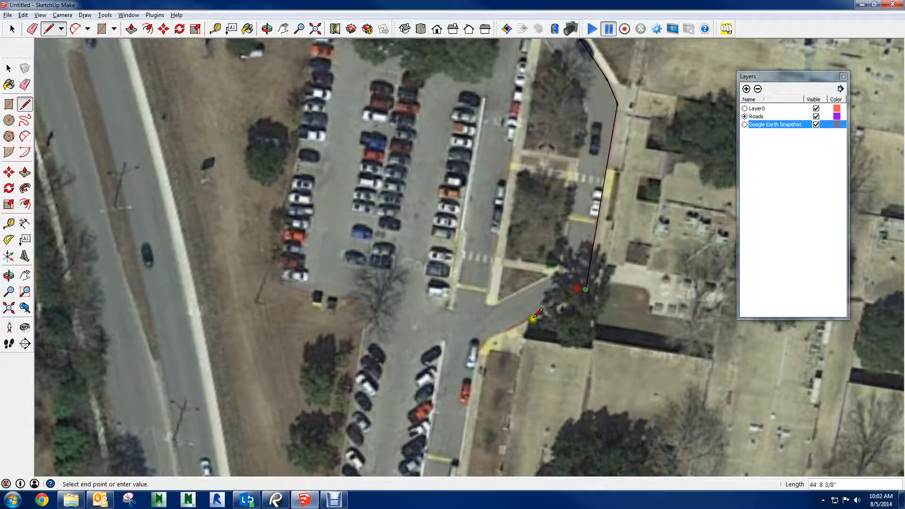
pyautogui.scroll(5, 537, 313)
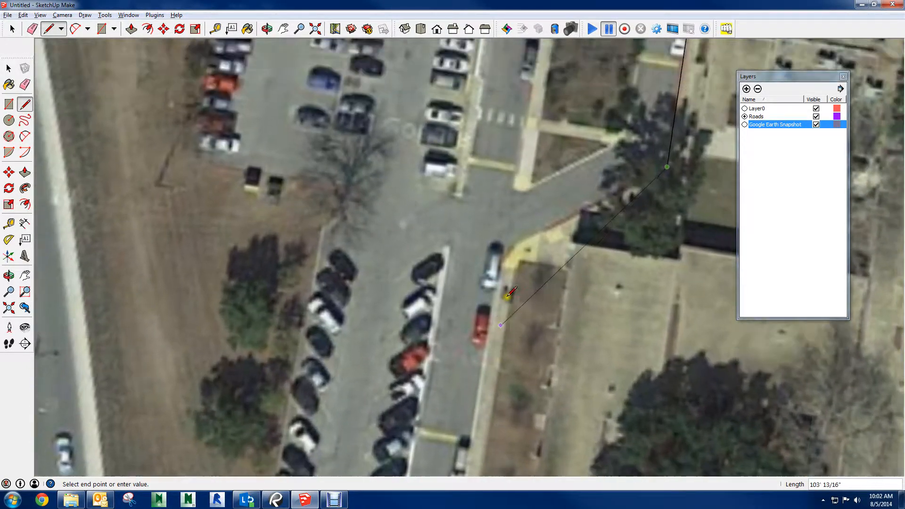
pyautogui.moveTo(508, 297); pyautogui.dragTo(509, 292, button='middle')
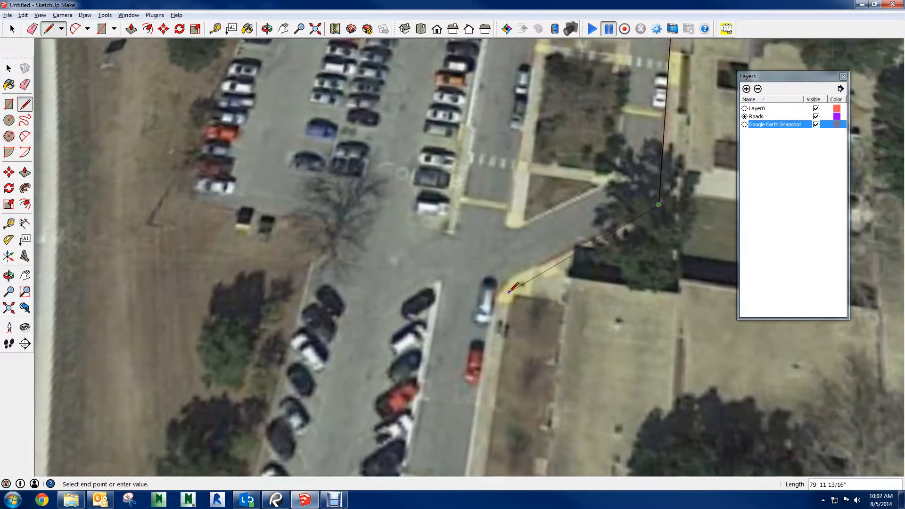
pyautogui.scroll(4, 509, 291)
pyautogui.click(523, 249)
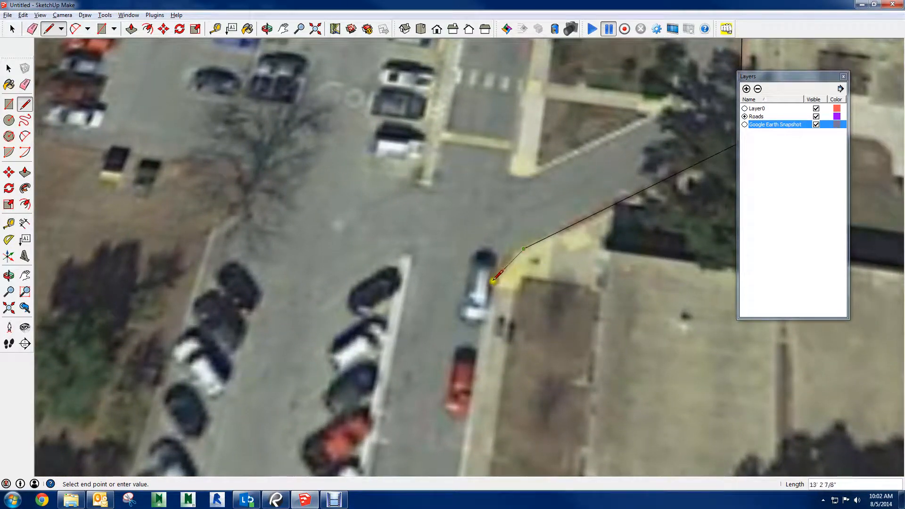
# Extend the line along the parking lane's long straight curb to where the rounded corner begins.
pyautogui.scroll(-4, 500, 292)
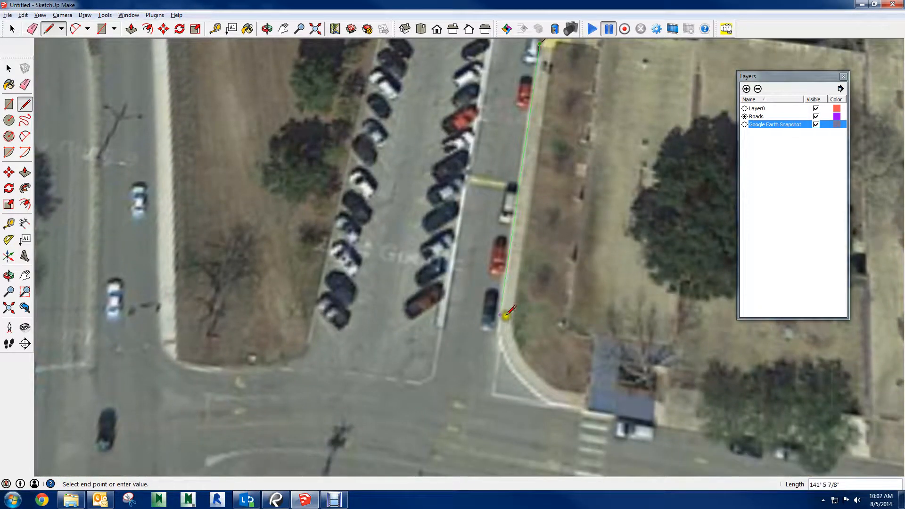
pyautogui.click(499, 331)
pyautogui.scroll(5, 498, 332)
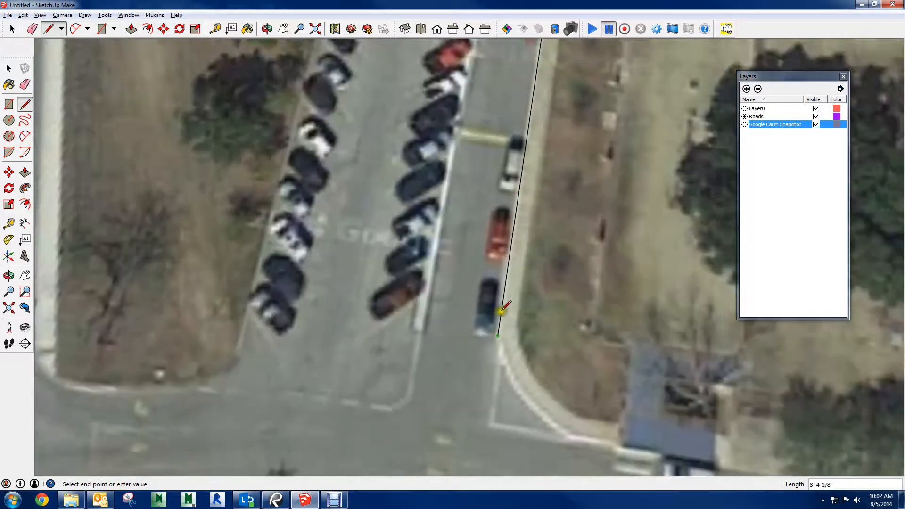
# Trace the rounded curb corner at the end of the parking lane with two connected arcs.
pyautogui.press('a')
pyautogui.scroll(2, 499, 345)
pyautogui.keyDown('shift'); pyautogui.moveTo(501, 349); pyautogui.dragTo(340, 89, button='middle'); pyautogui.keyUp('shift')
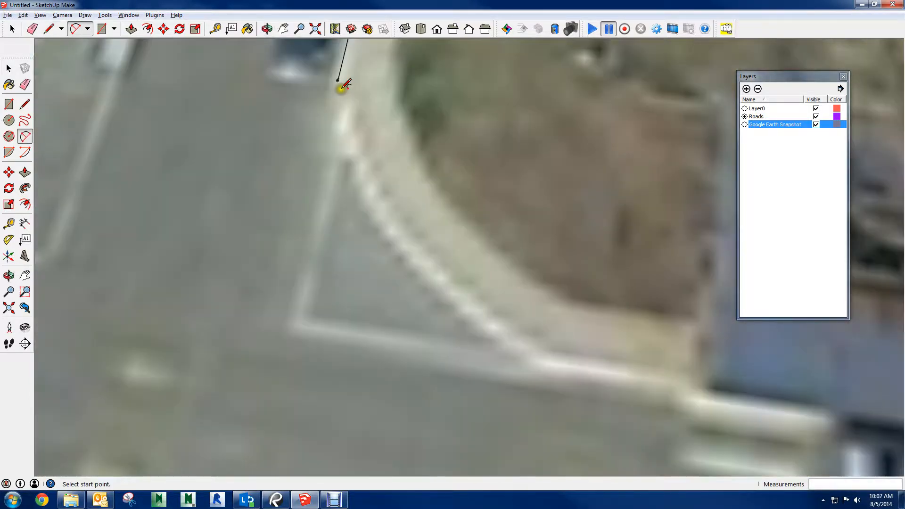
pyautogui.click(337, 82)
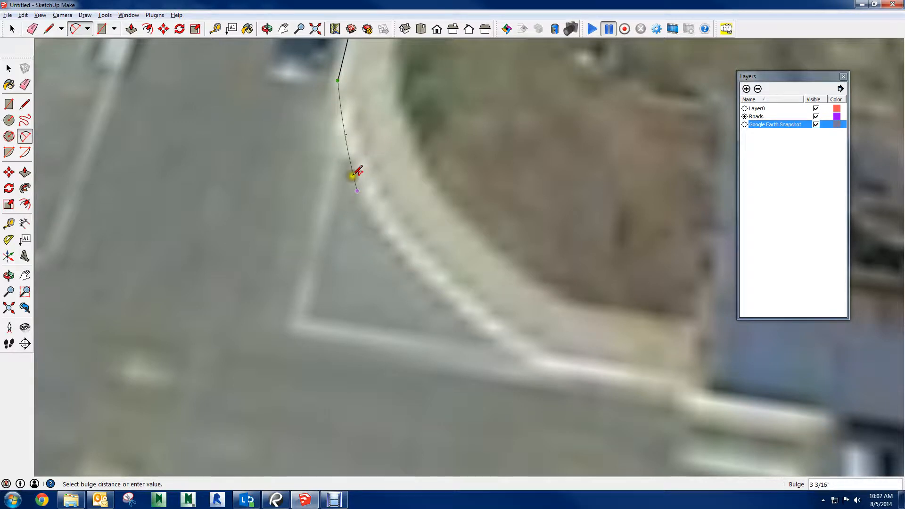
pyautogui.press('Escape')
pyautogui.click(338, 83)
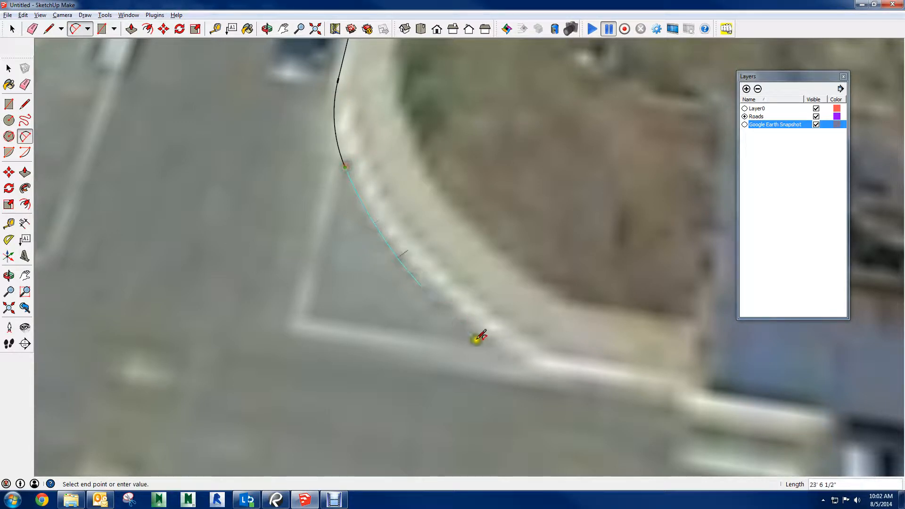
pyautogui.doubleClick(538, 376)
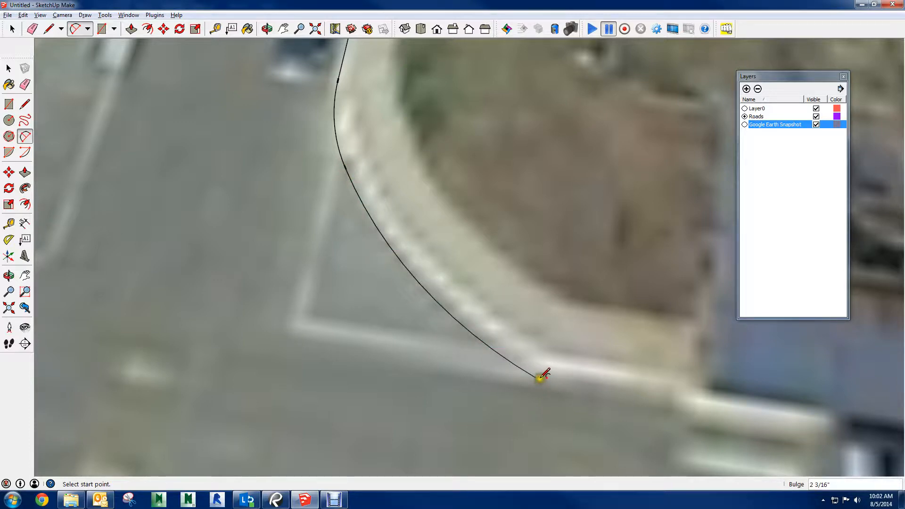
# Draw a line about 347 ft long from the arc's end along the school-side curb to the last tree.
pyautogui.press('l')
pyautogui.click(537, 376)
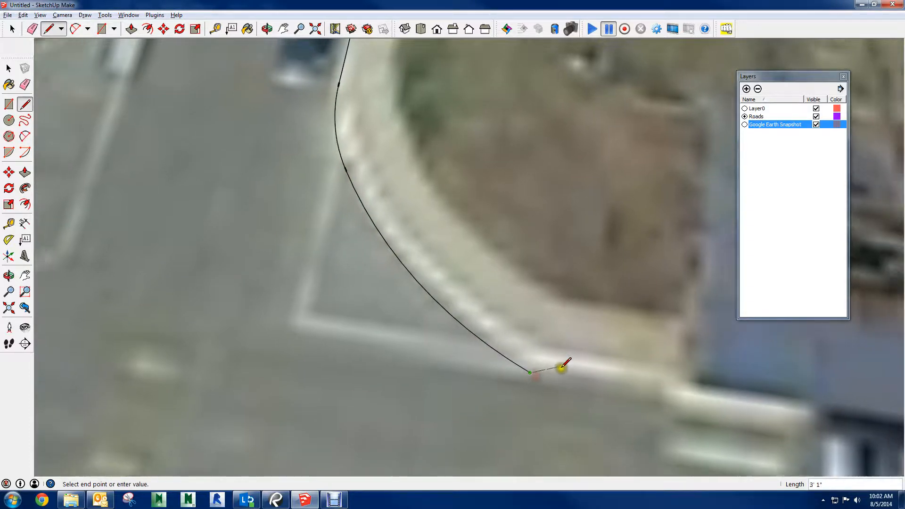
pyautogui.scroll(-2, 563, 366)
pyautogui.scroll(-8, 569, 360)
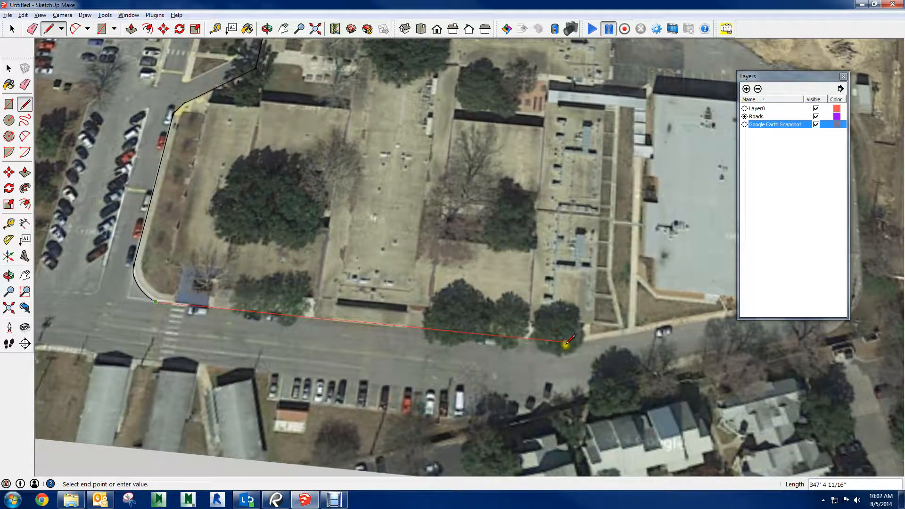
pyautogui.click(567, 340)
# Continue the outline straight across the side road and back along the opposite curb behind the parked cars to the main intersection.
pyautogui.scroll(-6, 570, 330)
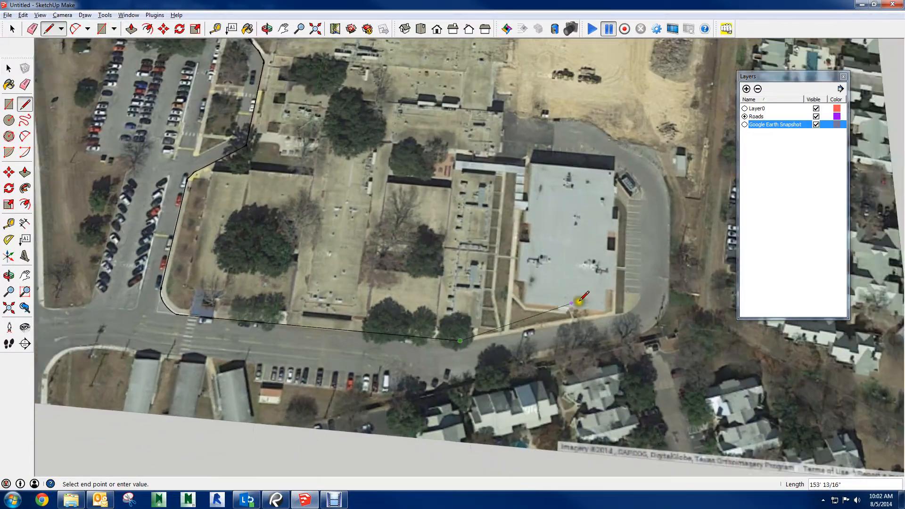
pyautogui.scroll(5, 518, 330)
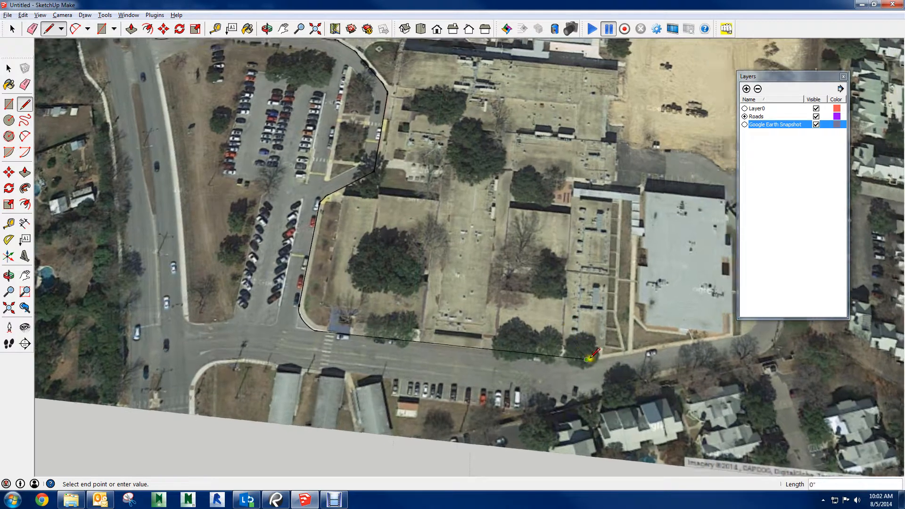
pyautogui.keyDown('shift'); pyautogui.moveTo(586, 360); pyautogui.dragTo(589, 316, button='middle'); pyautogui.keyUp('shift')
pyautogui.scroll(2, 589, 316)
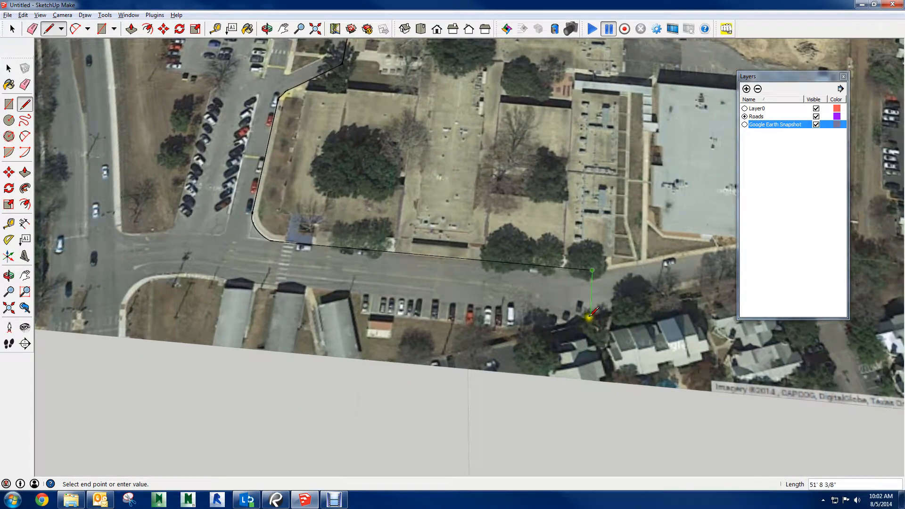
pyautogui.click(523, 326)
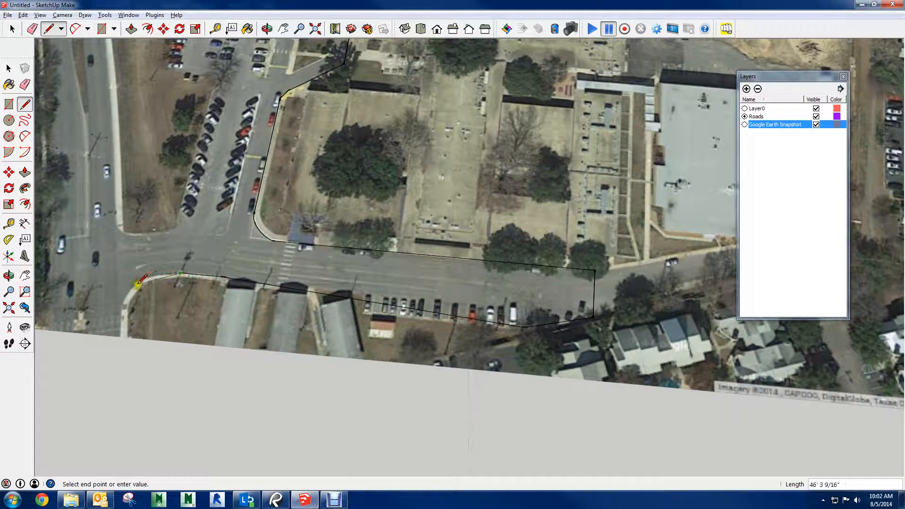
# Erase the line's overshoot into the intersection and trace the rounded corner curb with short line segments down to the imagery's edge.
pyautogui.scroll(6, 140, 278)
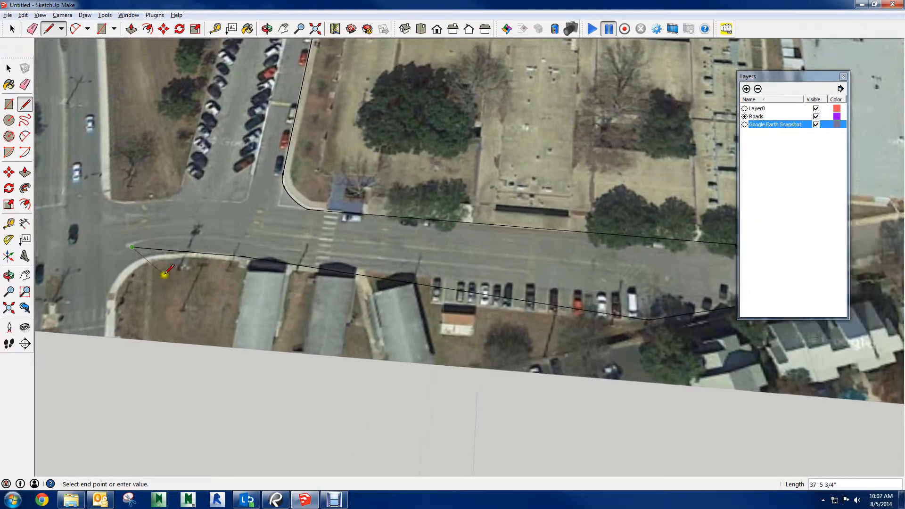
pyautogui.scroll(3, 213, 275)
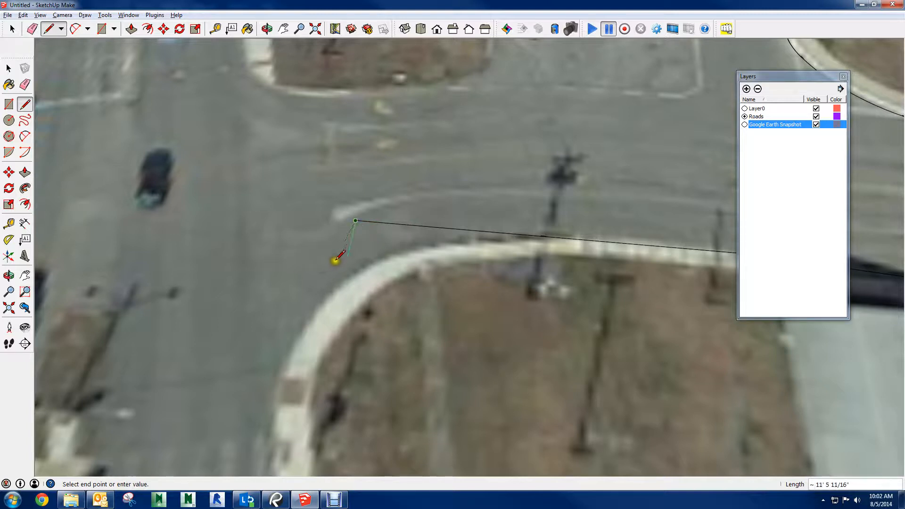
pyautogui.press('e')
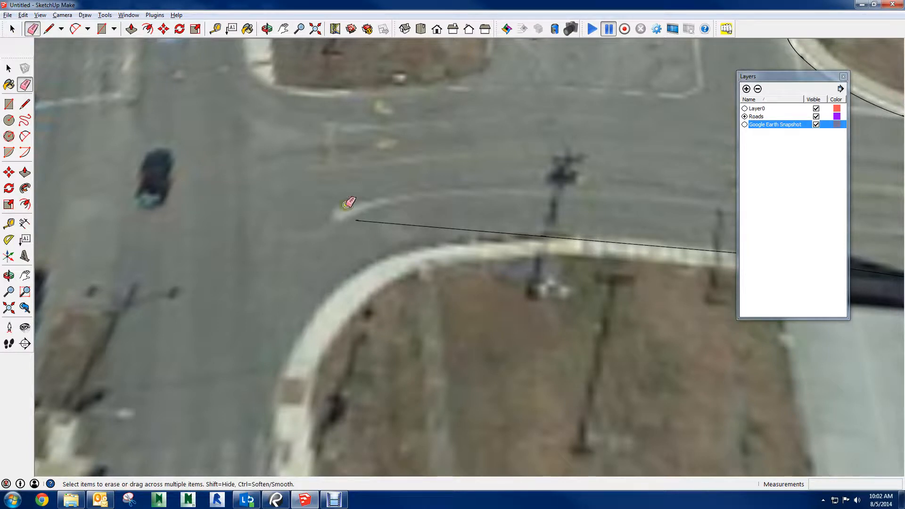
pyautogui.click(381, 223)
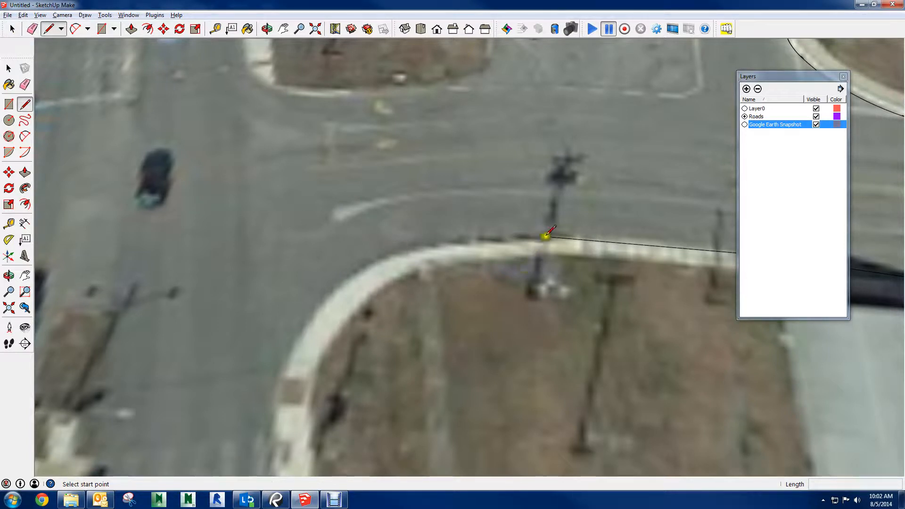
pyautogui.click(545, 236)
pyautogui.scroll(2, 414, 245)
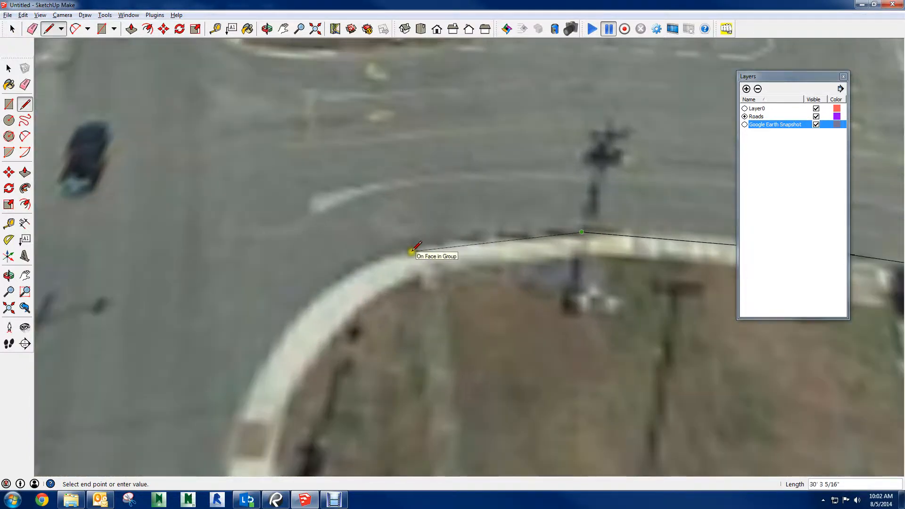
pyautogui.moveTo(299, 317)
pyautogui.mouseDown(button='middle')
pyautogui.moveTo(365, 192)
pyautogui.moveTo(382, 216)
pyautogui.moveTo(378, 149)
pyautogui.mouseUp(button='middle')
pyautogui.click(363, 161)
pyautogui.click(378, 277)
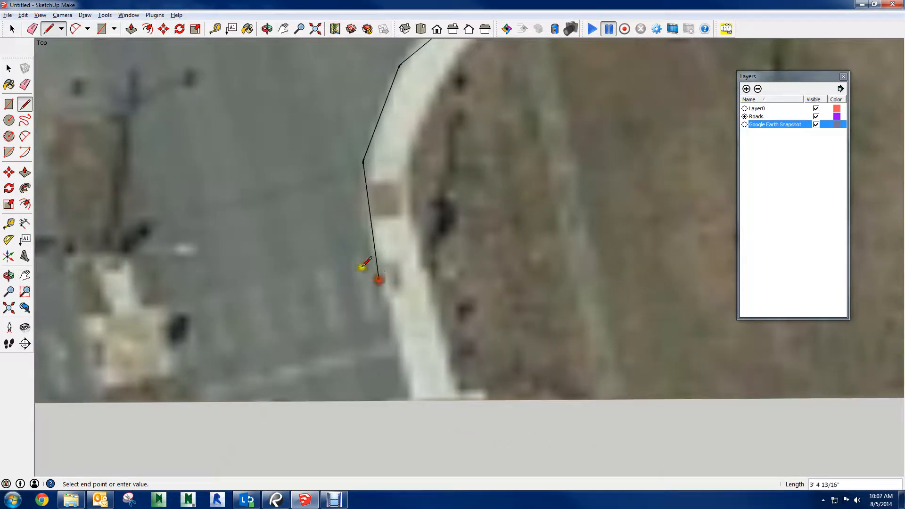
# Continue the outline across the main road and along its far edge, and close it at the start of the school-side curb line.
pyautogui.keyDown('shift'); pyautogui.moveTo(135, 229); pyautogui.dragTo(467, 201, button='middle'); pyautogui.keyUp('shift')
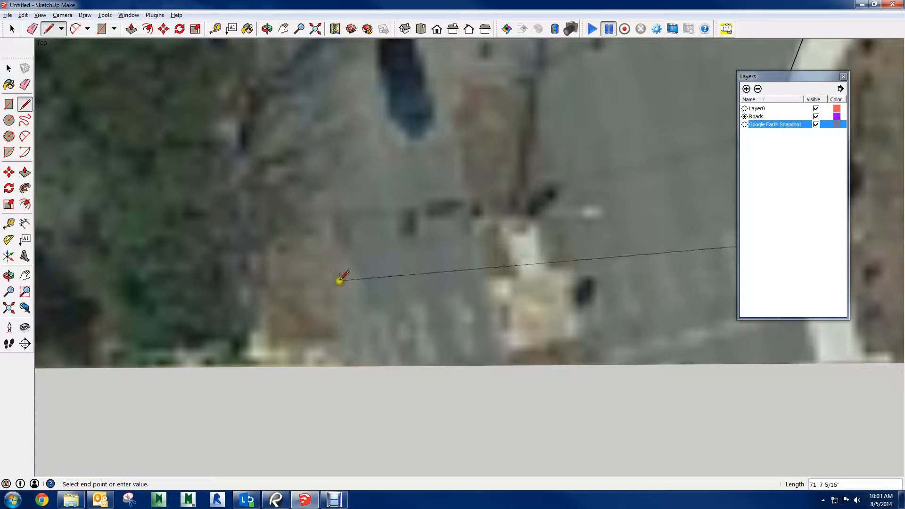
pyautogui.scroll(-6, 348, 269)
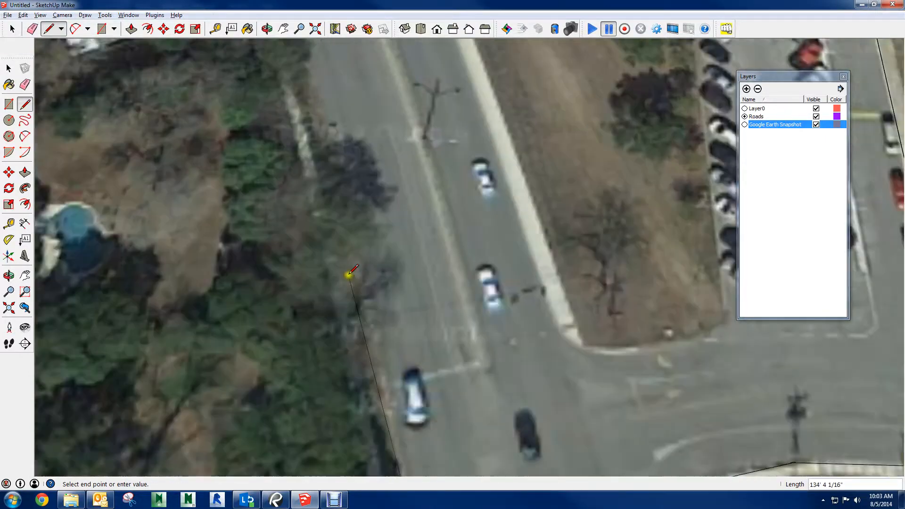
pyautogui.scroll(-3, 349, 272)
pyautogui.keyDown('shift'); pyautogui.moveTo(349, 273); pyautogui.dragTo(371, 88, button='middle'); pyautogui.keyUp('shift')
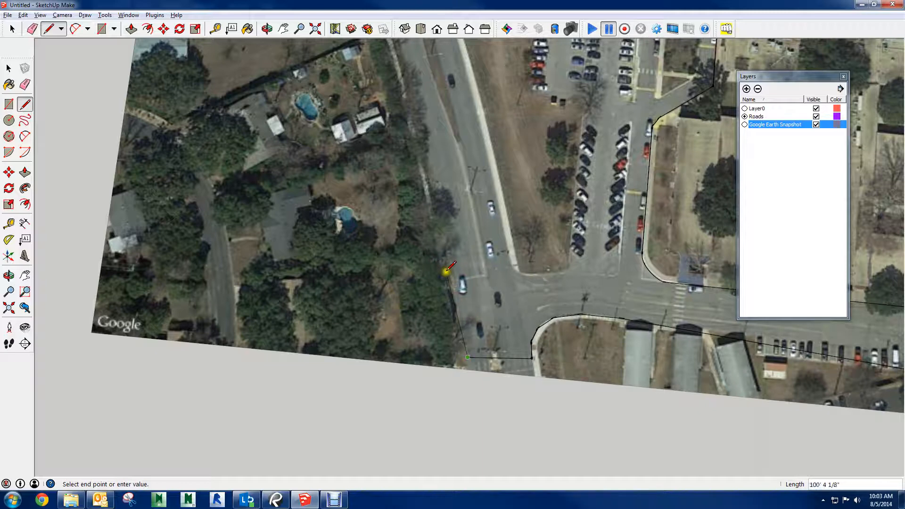
pyautogui.keyDown('shift'); pyautogui.moveTo(419, 145); pyautogui.dragTo(426, 158, button='middle'); pyautogui.keyUp('shift')
pyautogui.keyDown('shift'); pyautogui.moveTo(419, 216); pyautogui.dragTo(366, 178, button='middle'); pyautogui.keyUp('shift')
pyautogui.click(343, 111)
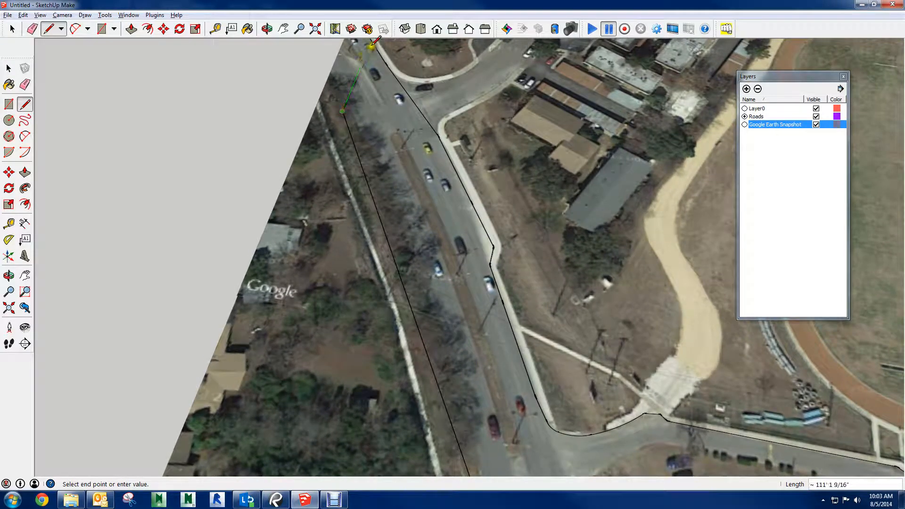
pyautogui.click(372, 45)
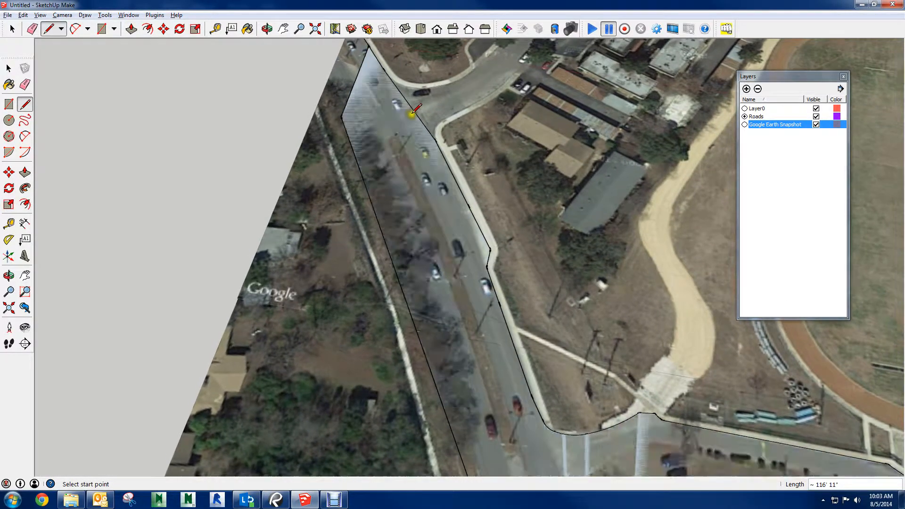
# Delete the face filling the closed road outline, keeping its edges.
pyautogui.keyDown('shift'); pyautogui.moveTo(405, 115); pyautogui.dragTo(438, 128, button='middle'); pyautogui.keyUp('shift')
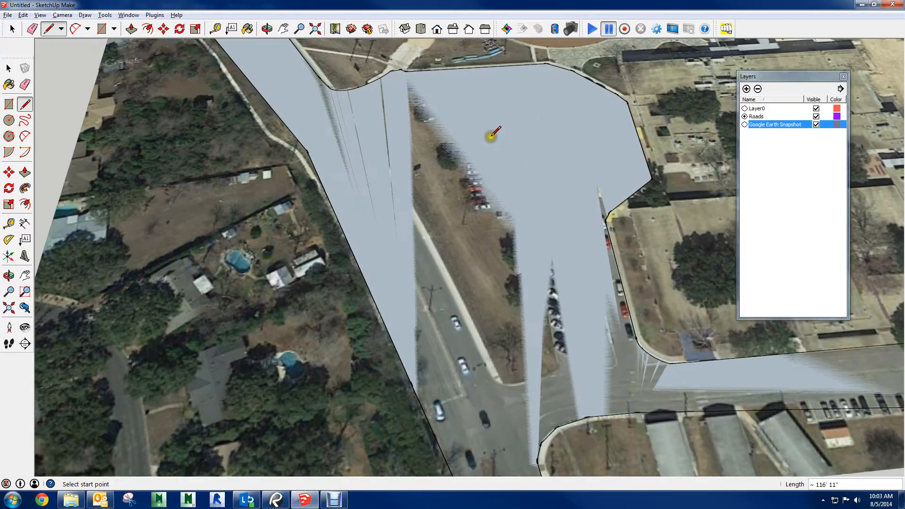
pyautogui.press('space')
pyautogui.click(447, 181)
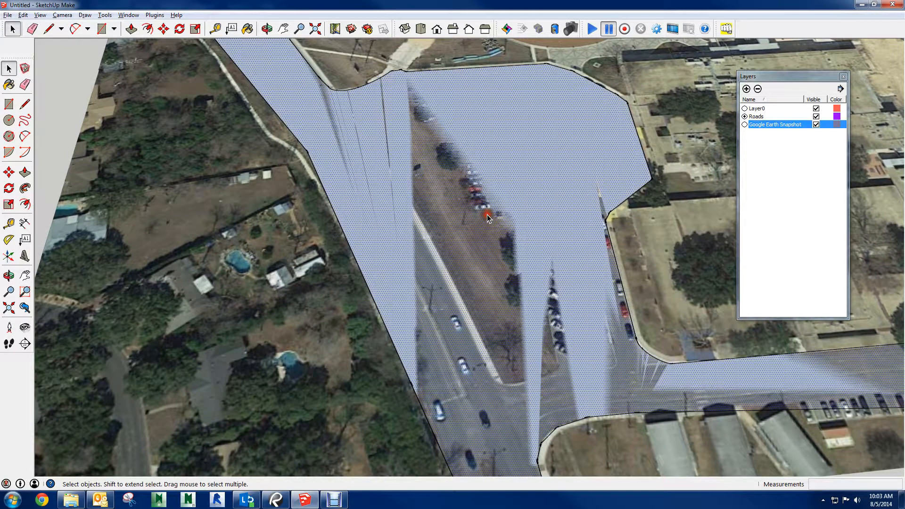
pyautogui.press('p')
pyautogui.press('space')
pyautogui.press('Delete')
# Draw line segments along the main road's school-side curb from the intersection corner, past both driveway openings, to the existing curb line.
pyautogui.moveTo(401, 126); pyautogui.dragTo(770, 324, button='middle')
pyautogui.keyDown('shift'); pyautogui.moveTo(770, 324); pyautogui.dragTo(598, 259, button='middle'); pyautogui.keyUp('shift')
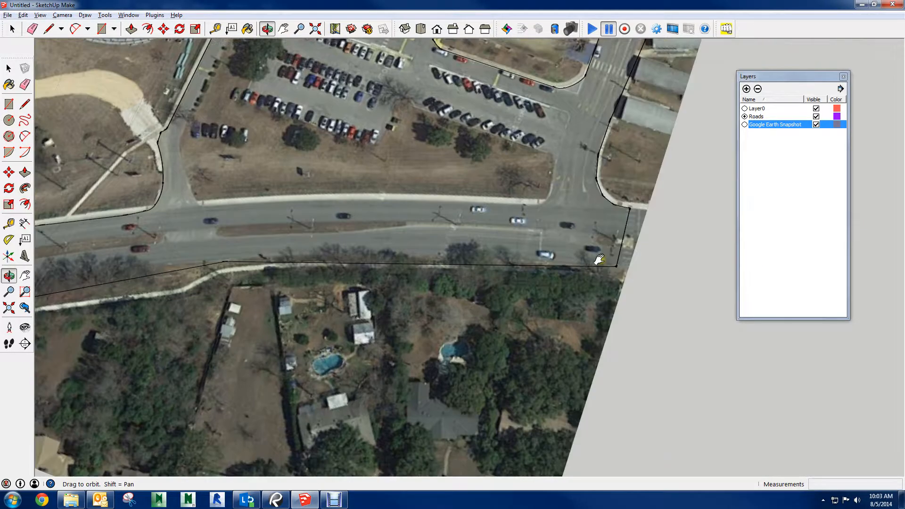
pyautogui.press('space')
pyautogui.press('l')
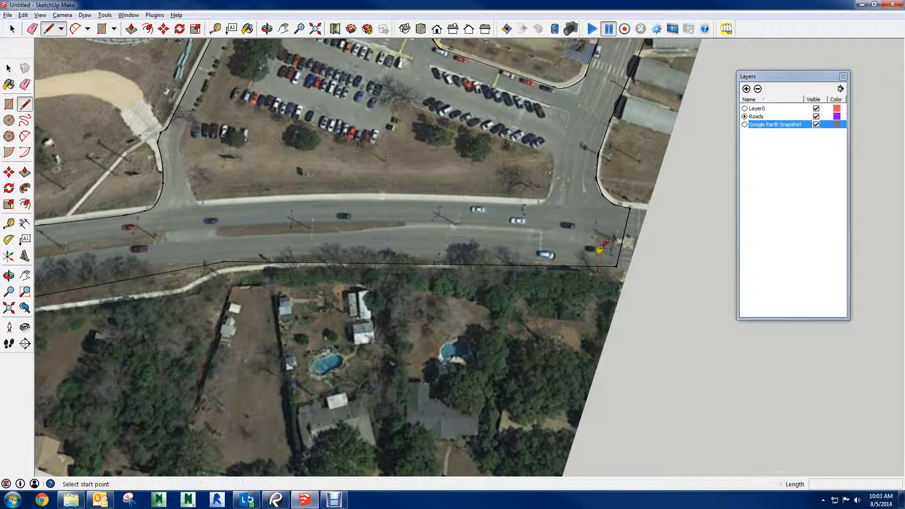
pyautogui.click(617, 203)
pyautogui.scroll(5, 424, 208)
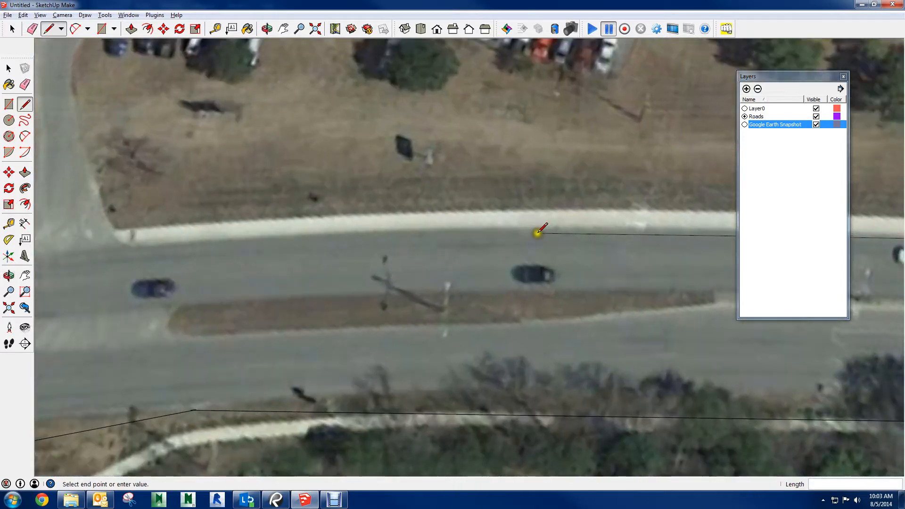
pyautogui.scroll(1, 538, 231)
pyautogui.click(539, 229)
pyautogui.click(100, 246)
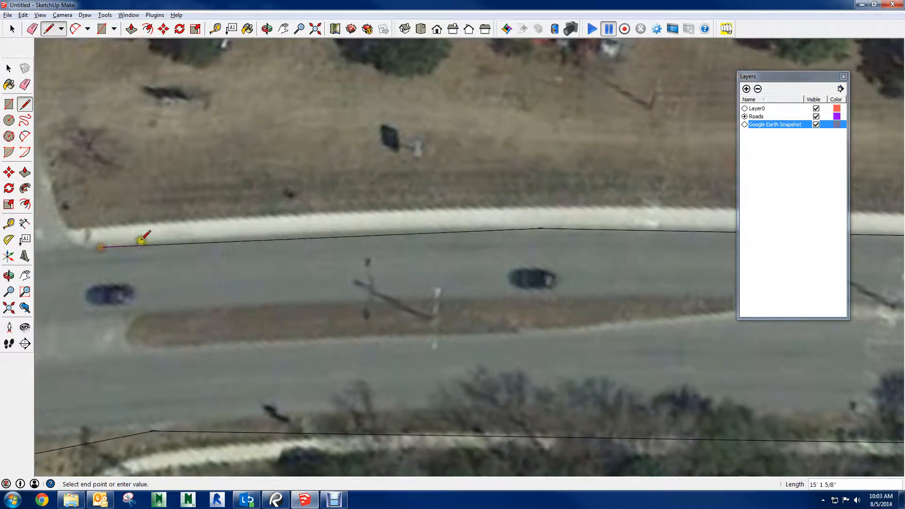
pyautogui.keyDown('shift'); pyautogui.moveTo(144, 236); pyautogui.dragTo(801, 208, button='middle'); pyautogui.keyUp('shift')
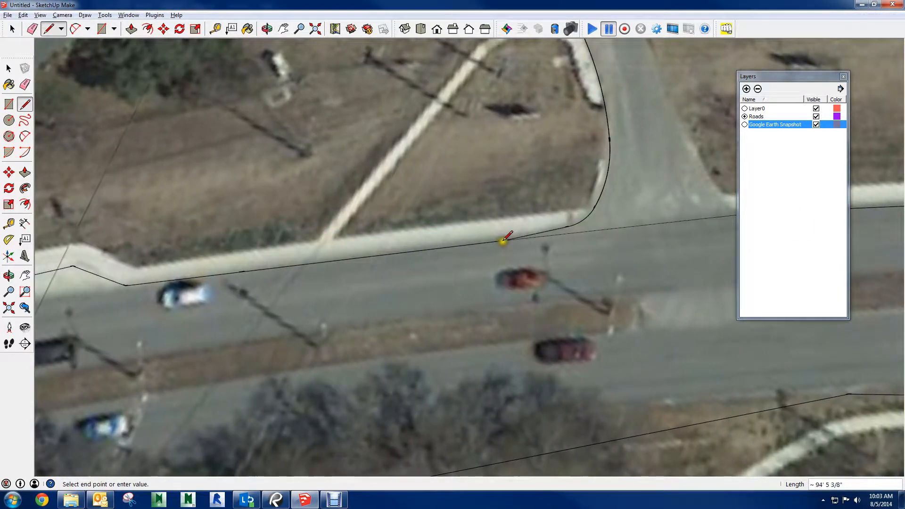
pyautogui.click(502, 240)
pyautogui.scroll(-3, 589, 208)
pyautogui.press('space')
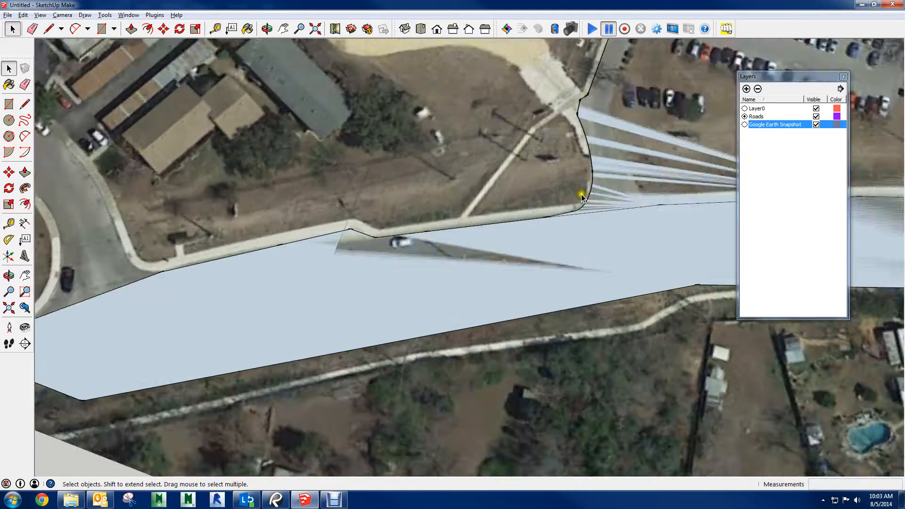
# Erase the curved curb edges at the driveway entrance between the main road and the parking lot.
pyautogui.scroll(-3, 583, 199)
pyautogui.keyDown('shift'); pyautogui.moveTo(607, 161); pyautogui.dragTo(281, 234, button='middle'); pyautogui.keyUp('shift')
pyautogui.scroll(1, 292, 194)
pyautogui.scroll(-3, 363, 164)
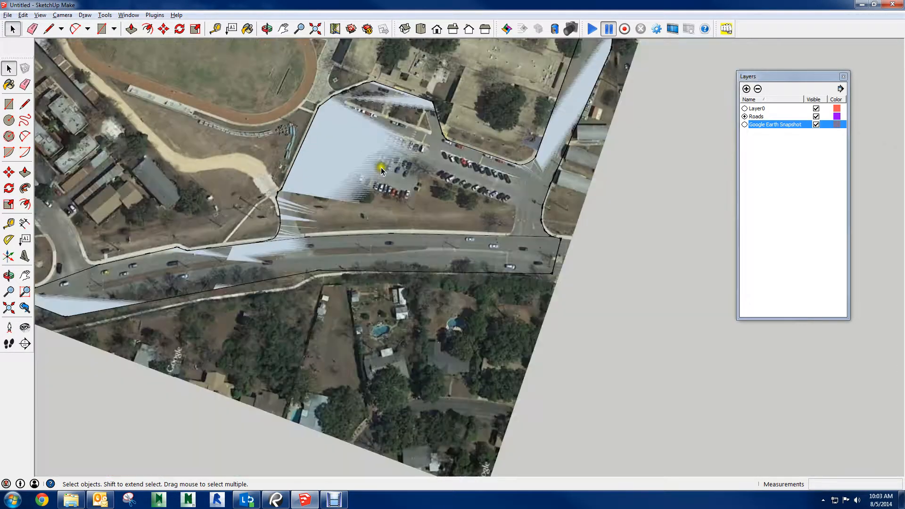
pyautogui.keyDown('shift'); pyautogui.moveTo(380, 167); pyautogui.dragTo(204, 318, button='middle'); pyautogui.keyUp('shift')
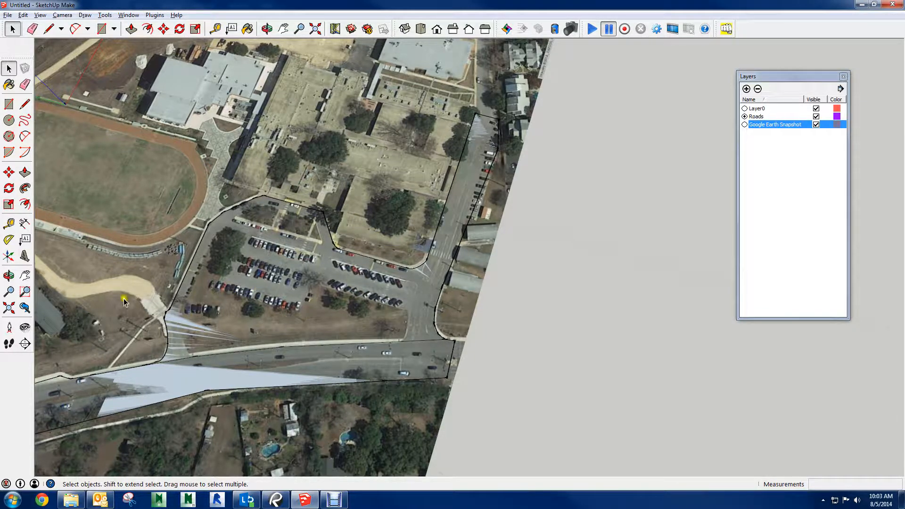
pyautogui.scroll(1, 123, 298)
pyautogui.keyDown('shift'); pyautogui.moveTo(125, 293); pyautogui.dragTo(308, 307, button='middle'); pyautogui.keyUp('shift')
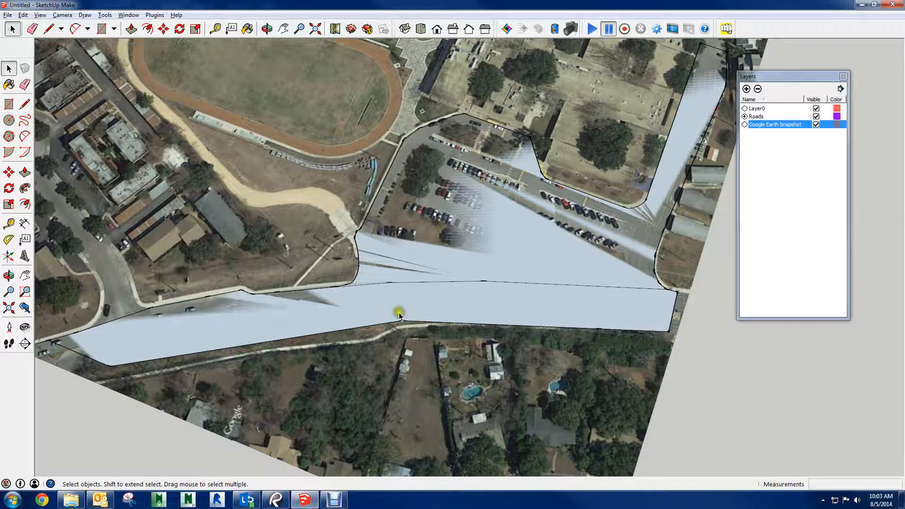
pyautogui.press('e')
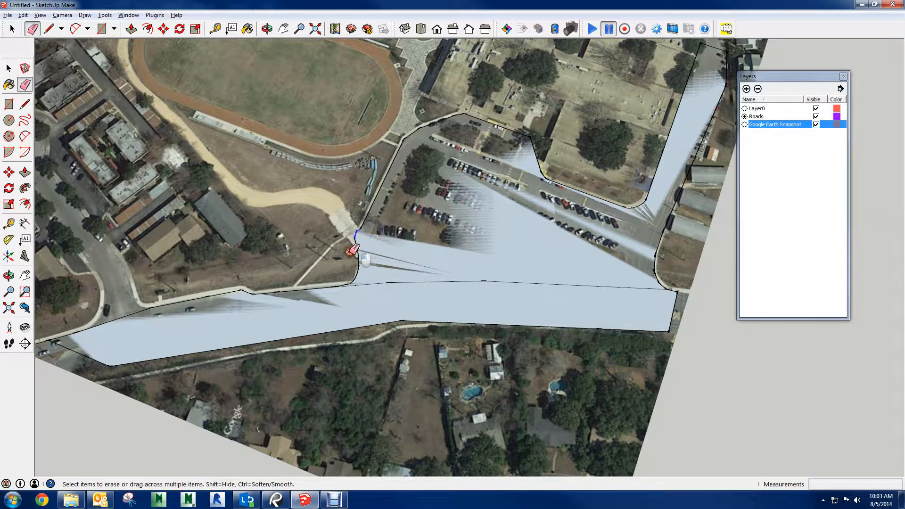
pyautogui.moveTo(348, 256)
pyautogui.mouseDown()
pyautogui.moveTo(364, 249)
pyautogui.moveTo(353, 275)
pyautogui.mouseUp()
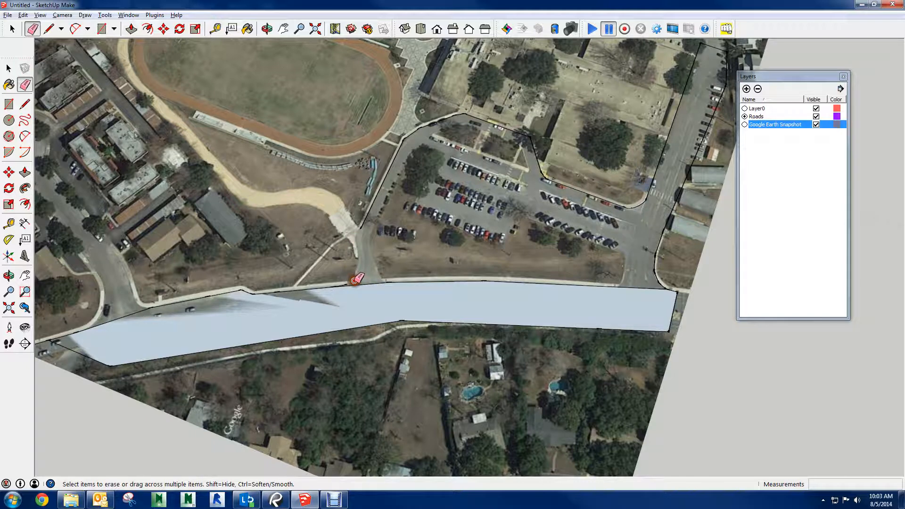
pyautogui.moveTo(360, 228); pyautogui.dragTo(402, 139)
pyautogui.press('space')
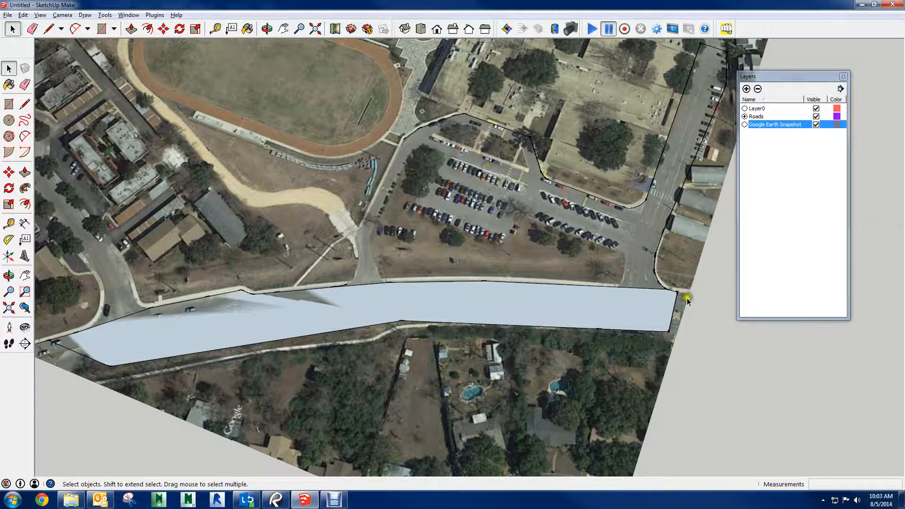
# Delete the traced curb line running along the driveway and around the parking lot, keeping the main road outline.
pyautogui.press('e')
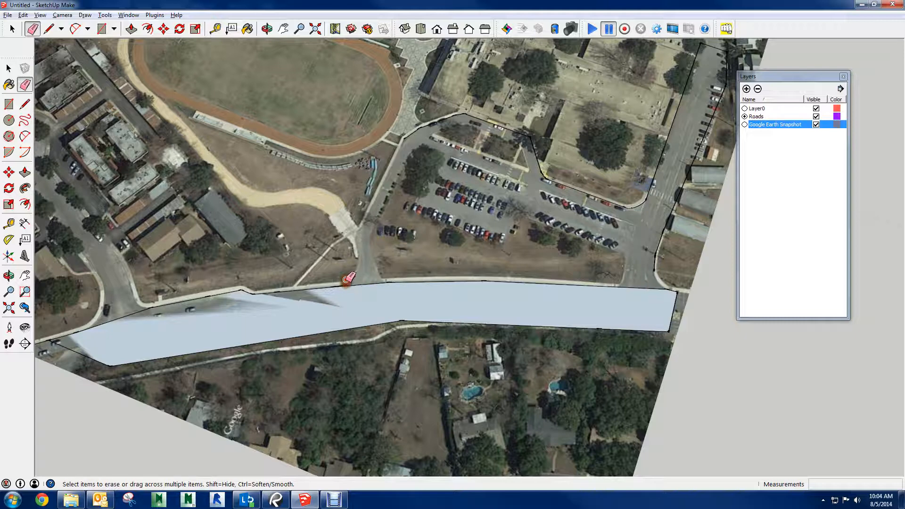
pyautogui.press('space')
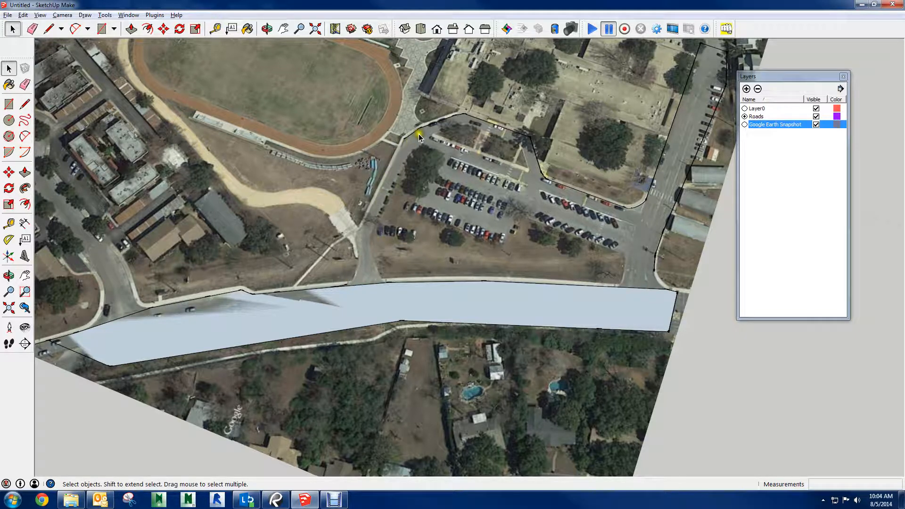
pyautogui.scroll(5, 418, 129)
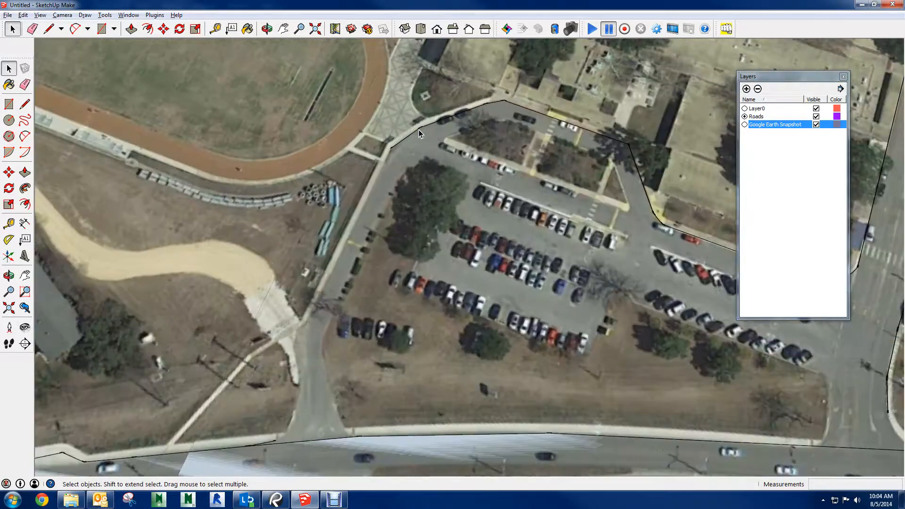
pyautogui.scroll(2, 417, 129)
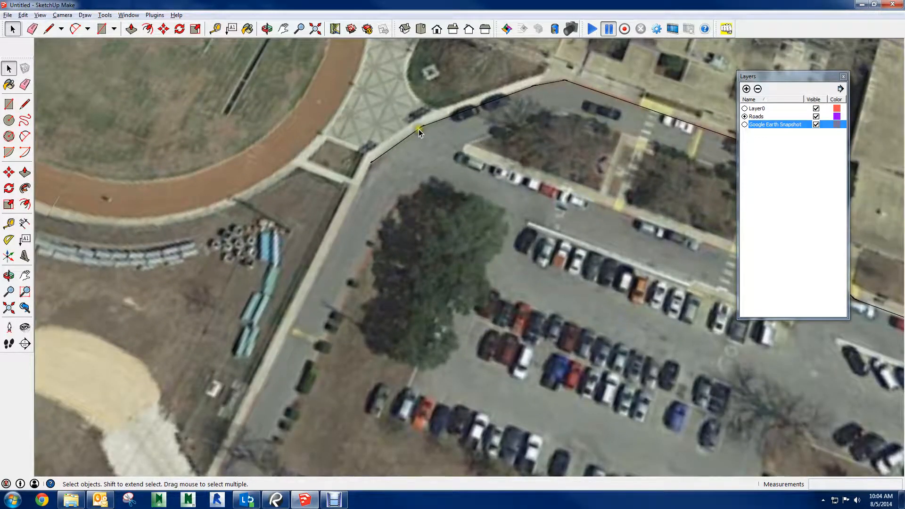
pyautogui.click(418, 130)
pyautogui.click(419, 129)
# Add a new layer named Existing.
pyautogui.scroll(-5, 419, 130)
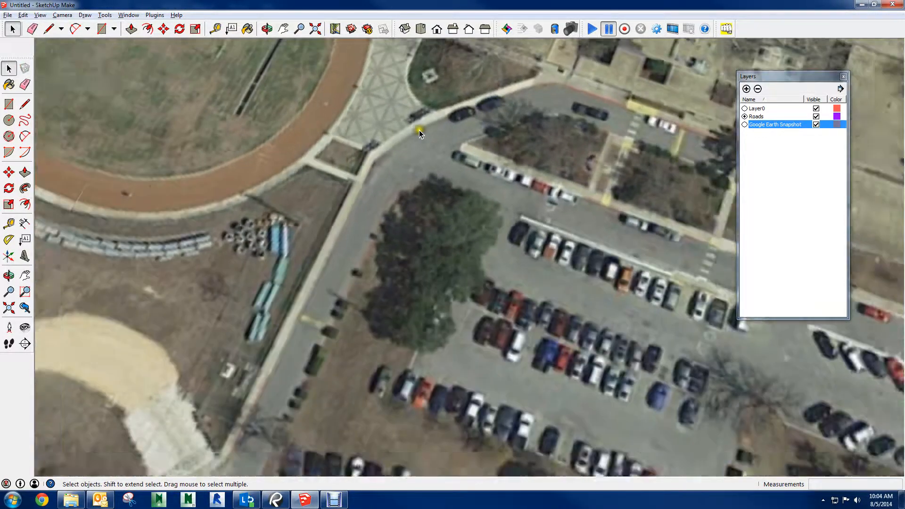
pyautogui.scroll(-2, 422, 326)
pyautogui.scroll(2, 355, 366)
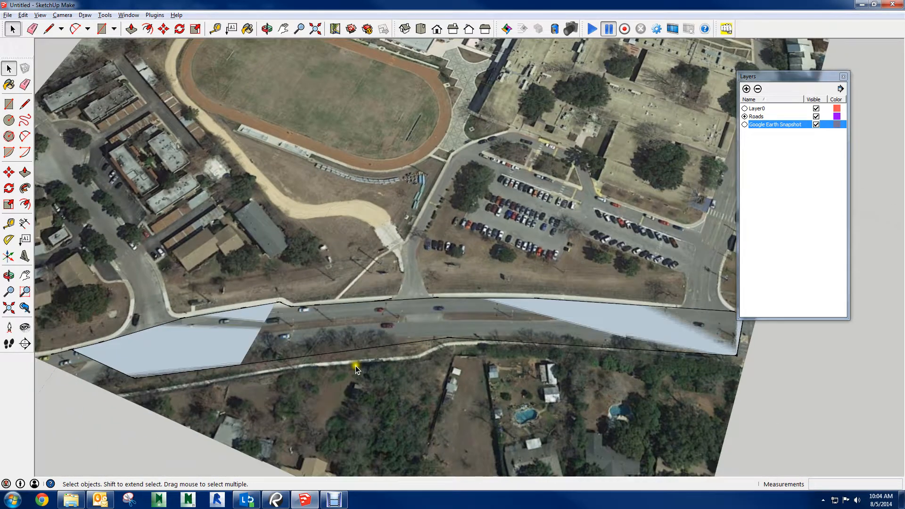
pyautogui.scroll(3, 333, 245)
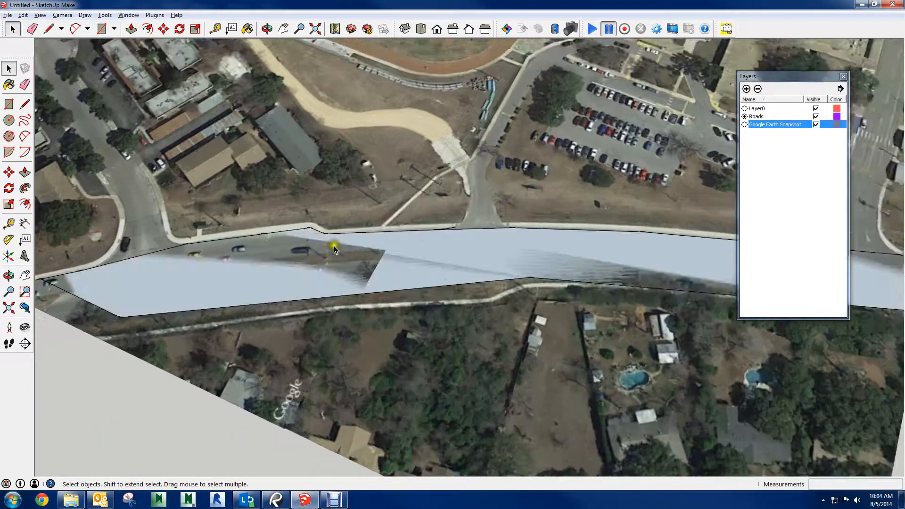
pyautogui.scroll(-6, 387, 280)
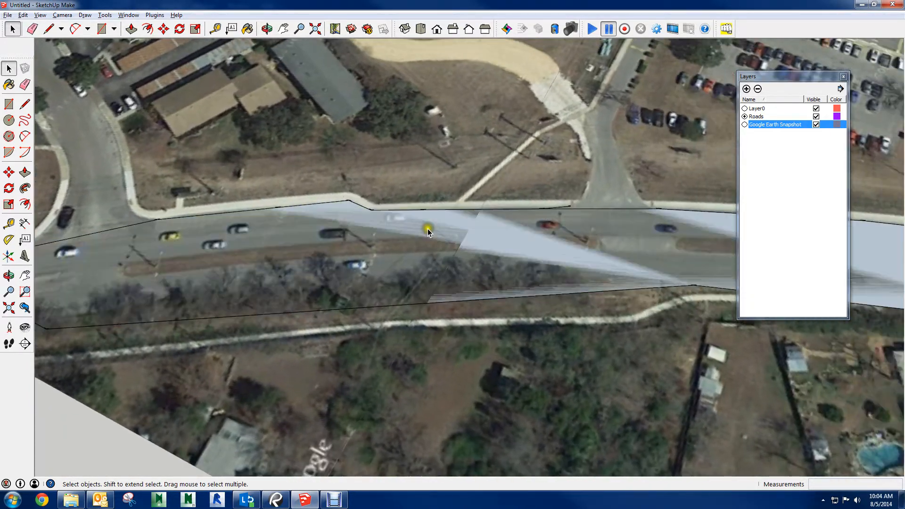
pyautogui.scroll(4, 454, 213)
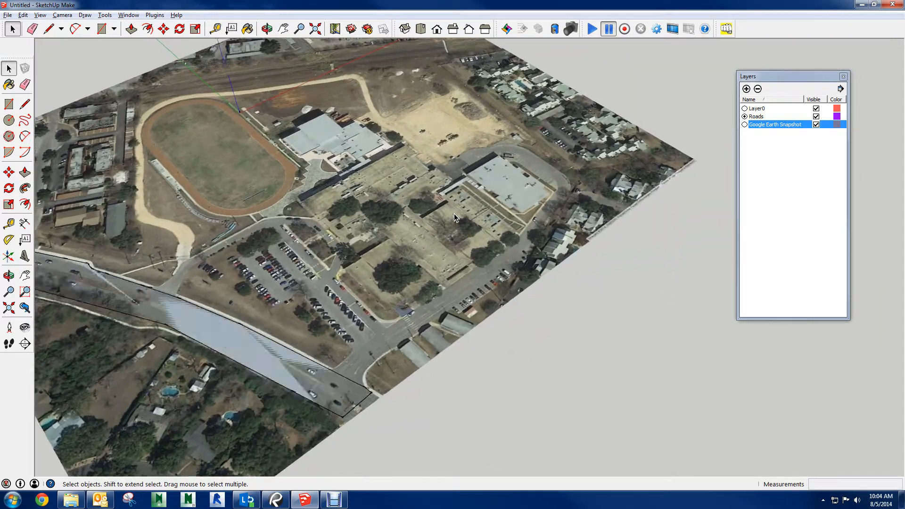
pyautogui.scroll(5, 455, 221)
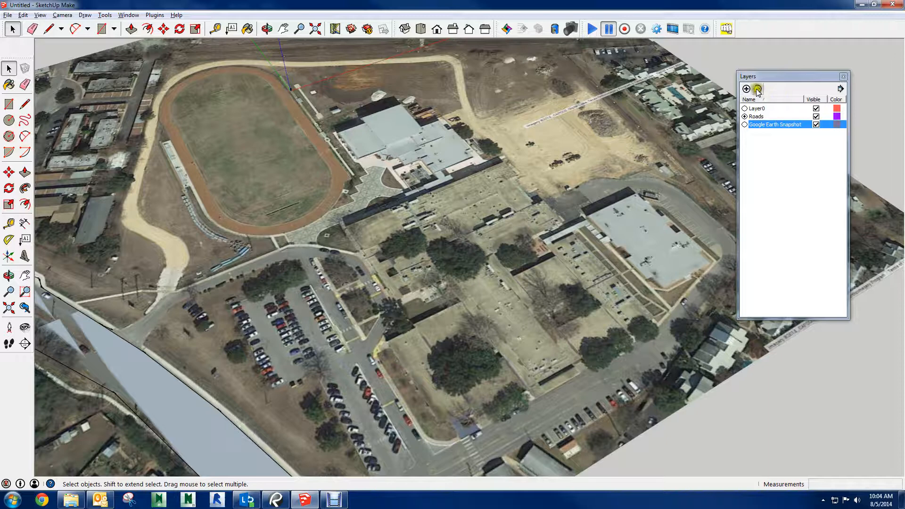
pyautogui.click(746, 88)
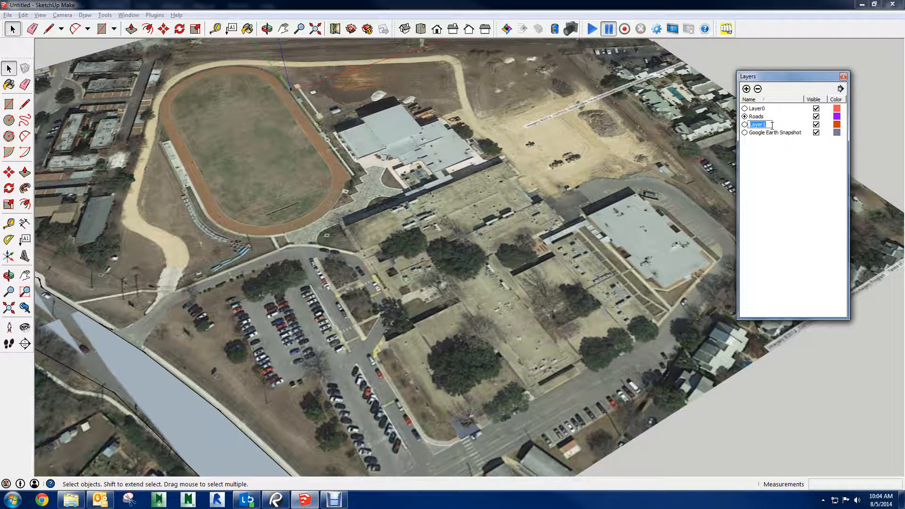
pyautogui.press('Return')
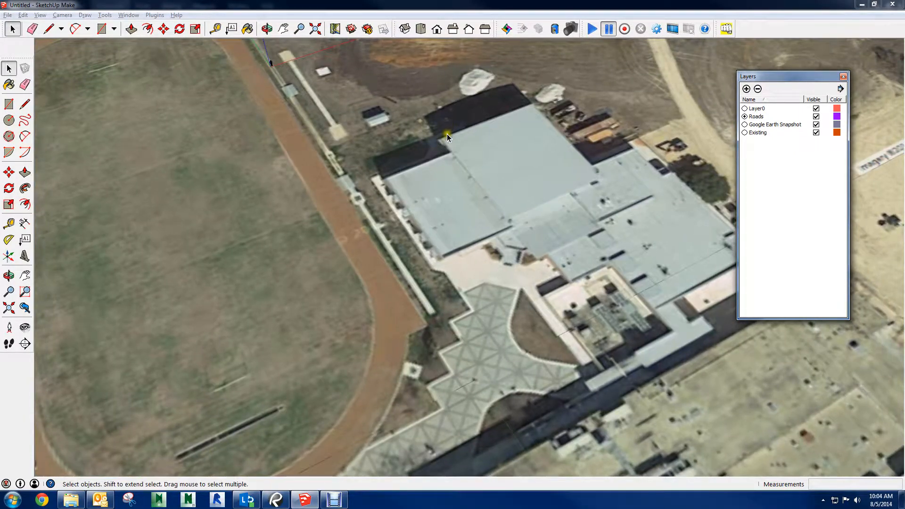
# Draw a rectangle about 99' by 86' over the large roof section of the school building beside the running track.
pyautogui.moveTo(523, 135); pyautogui.dragTo(462, 285, button='middle')
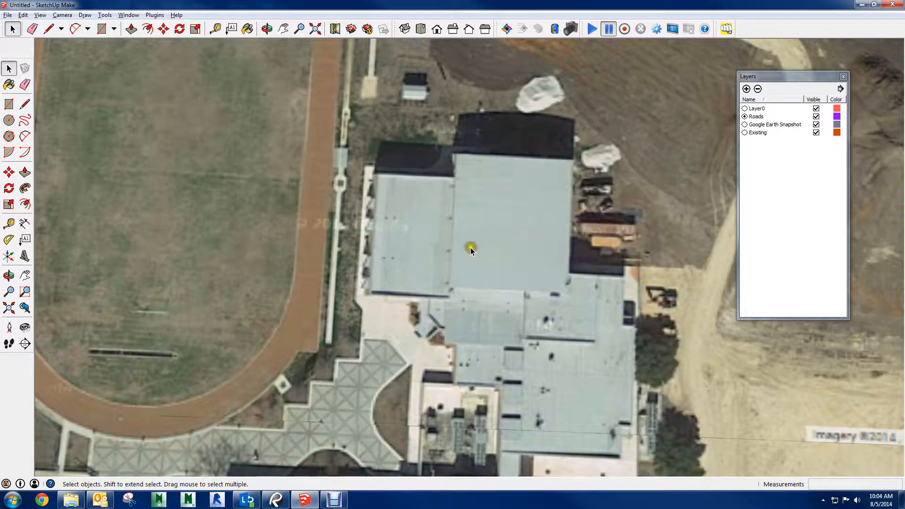
pyautogui.press('r')
pyautogui.click(454, 154)
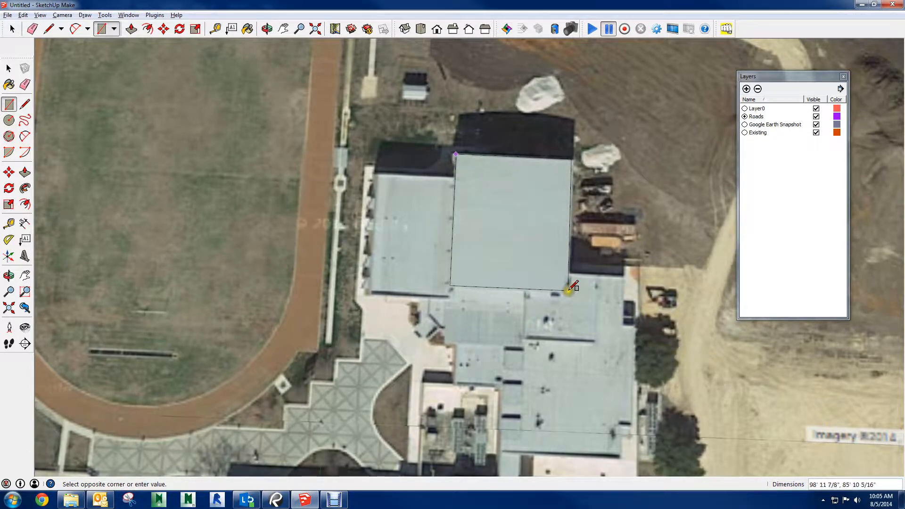
pyautogui.click(567, 287)
pyautogui.press('space')
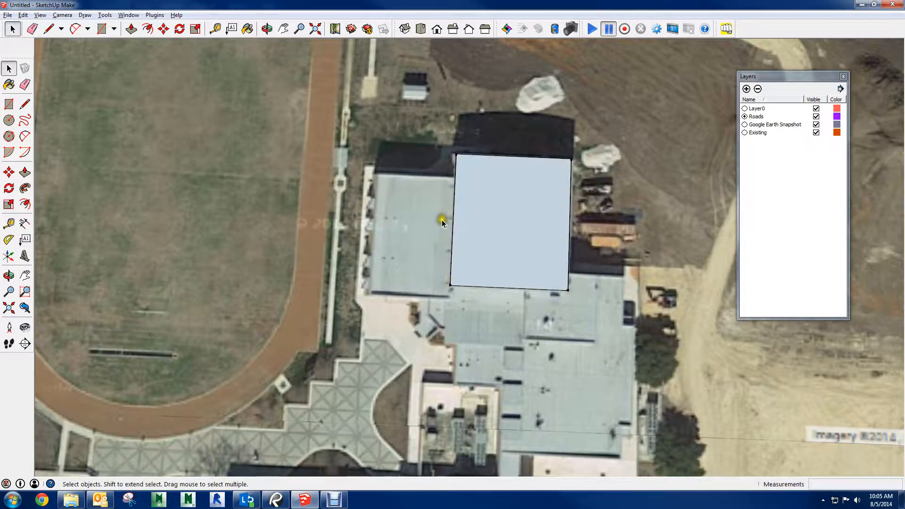
# Examine the school buildings and the neighbouring houses and streets around the running track in the aerial image.
pyautogui.scroll(-5, 451, 194)
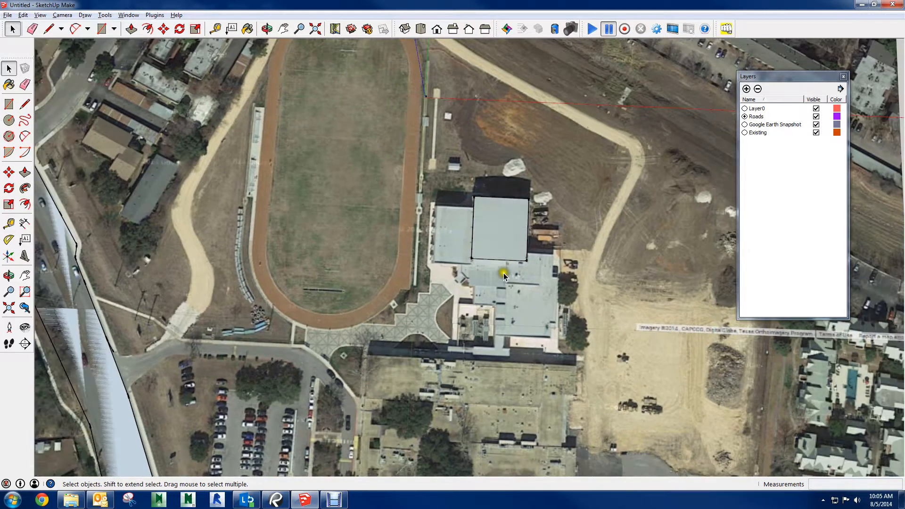
pyautogui.scroll(1, 504, 272)
pyautogui.keyDown('shift'); pyautogui.moveTo(503, 273); pyautogui.dragTo(608, 188, button='middle'); pyautogui.keyUp('shift')
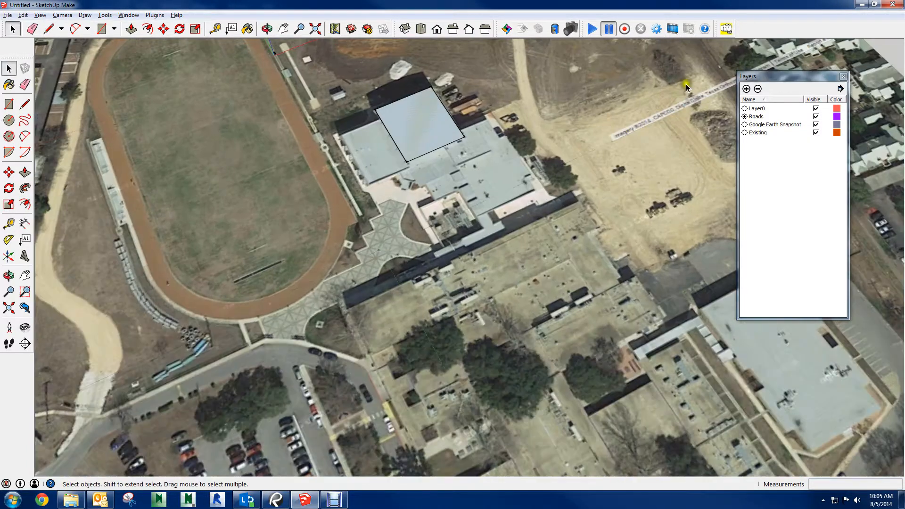
pyautogui.scroll(-5, 607, 207)
pyautogui.keyDown('shift'); pyautogui.moveTo(572, 292); pyautogui.dragTo(629, 209, button='middle'); pyautogui.keyUp('shift')
pyautogui.scroll(3, 258, 208)
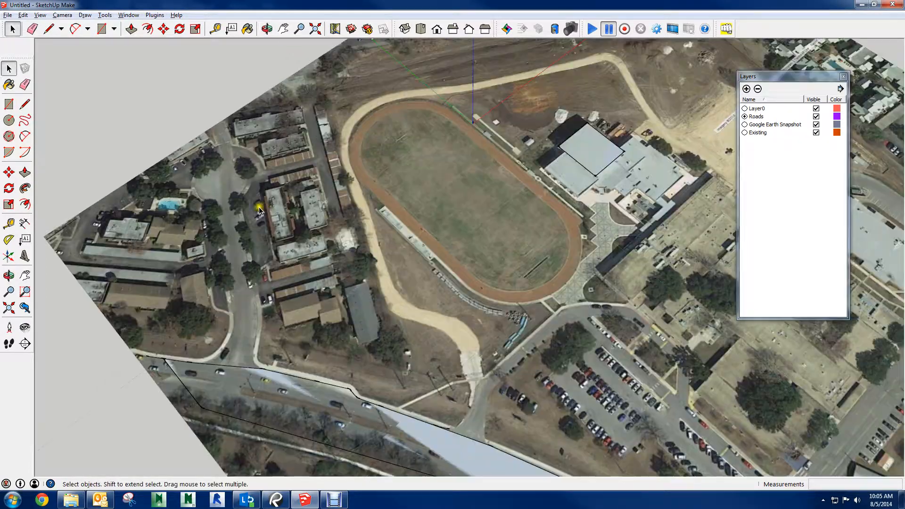
pyautogui.keyDown('shift'); pyautogui.moveTo(354, 301); pyautogui.dragTo(426, 237, button='middle'); pyautogui.keyUp('shift')
pyautogui.moveTo(426, 237); pyautogui.dragTo(456, 167, button='middle')
pyautogui.scroll(2, 470, 224)
pyautogui.scroll(2, 456, 224)
pyautogui.moveTo(456, 167); pyautogui.dragTo(440, 226, button='middle')
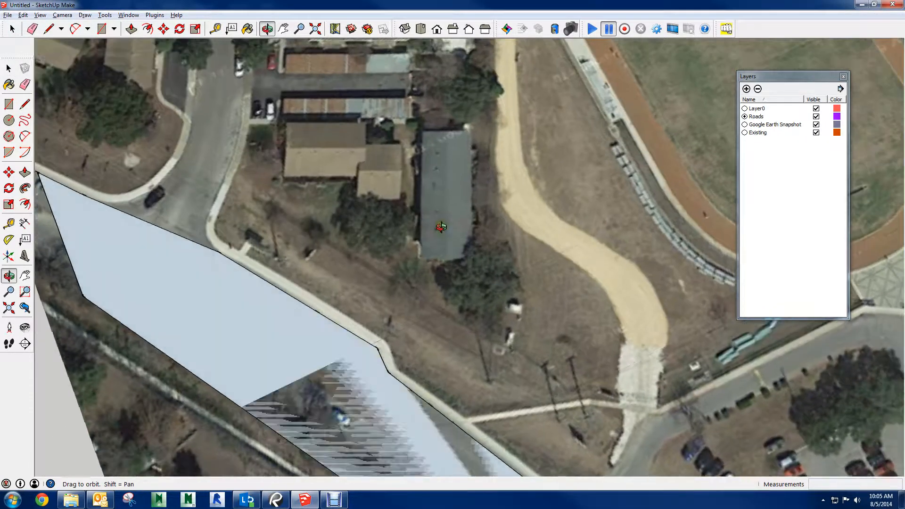
# Add a new layer named Context, keeping Roads as the active layer.
pyautogui.click(745, 89)
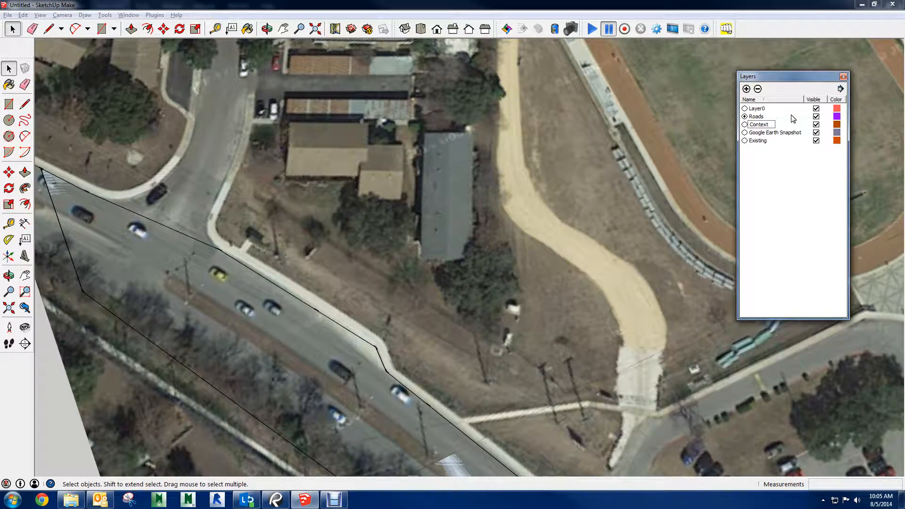
pyautogui.press('Return')
pyautogui.click(753, 116)
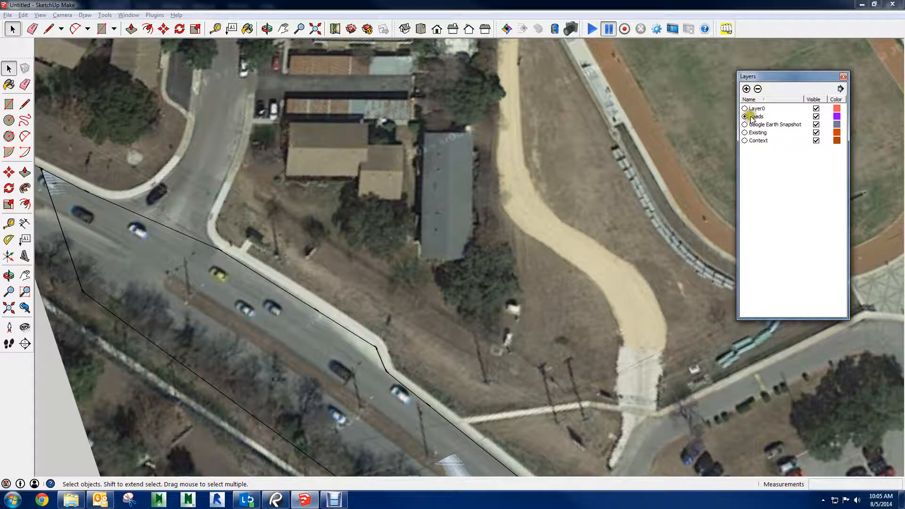
# Select the face of the roof rectangle and open its entity information.
pyautogui.keyDown('shift'); pyautogui.moveTo(626, 113); pyautogui.dragTo(231, 444, button='middle'); pyautogui.keyUp('shift')
pyautogui.keyDown('shift'); pyautogui.moveTo(568, 347); pyautogui.dragTo(349, 279, button='middle'); pyautogui.keyUp('shift')
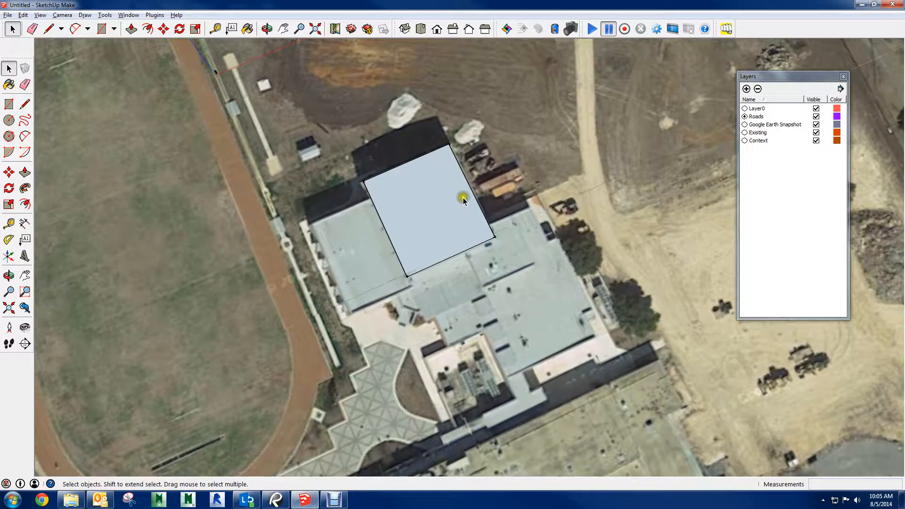
pyautogui.click(451, 214)
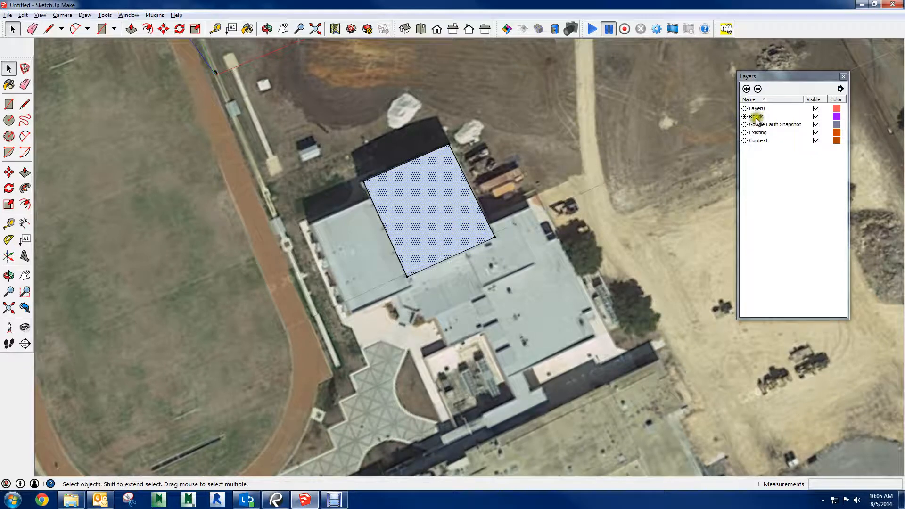
pyautogui.moveTo(471, 189); pyautogui.dragTo(434, 251, button='middle')
pyautogui.rightClick(450, 230)
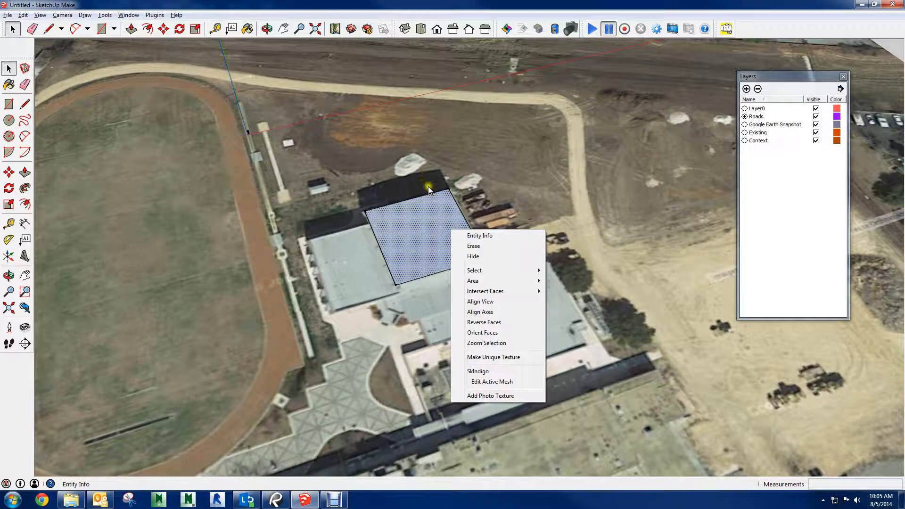
pyautogui.click(499, 236)
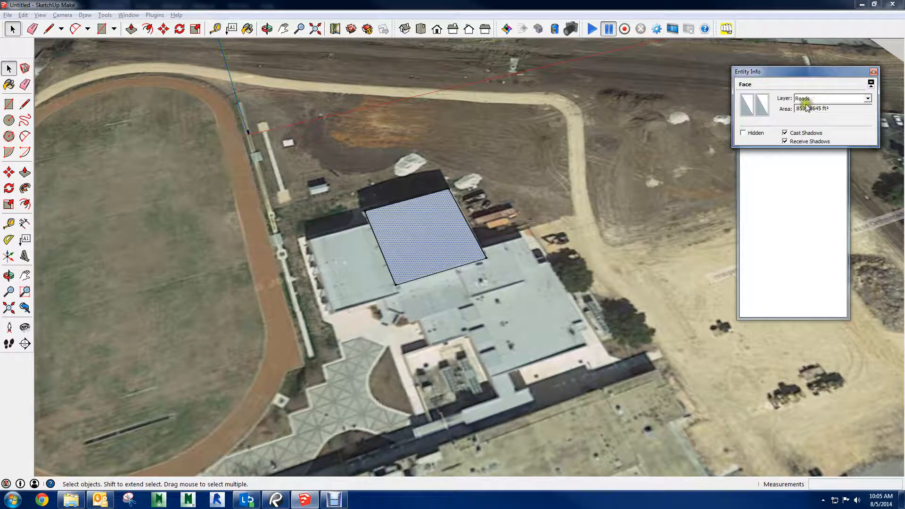
# Try selecting the roof rectangle's face together with its edges, directly and by window and crossing selection.
pyautogui.doubleClick(431, 228)
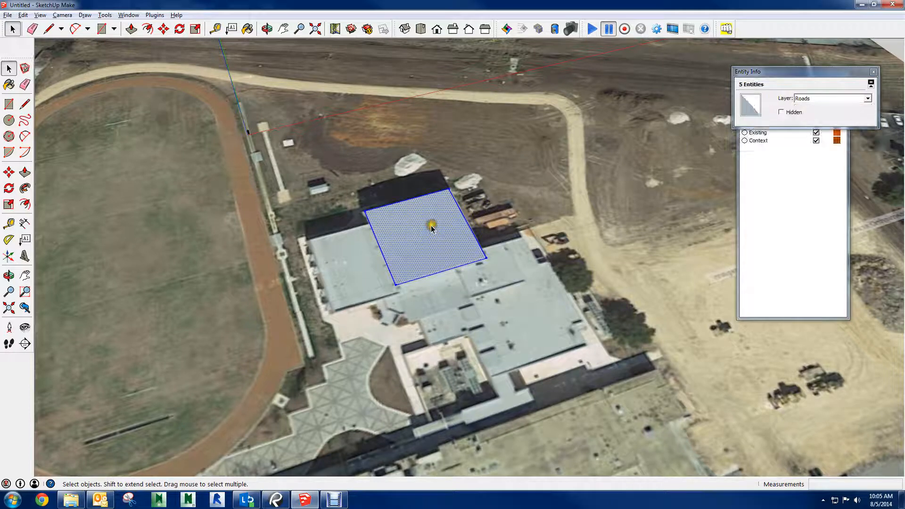
pyautogui.click(530, 205)
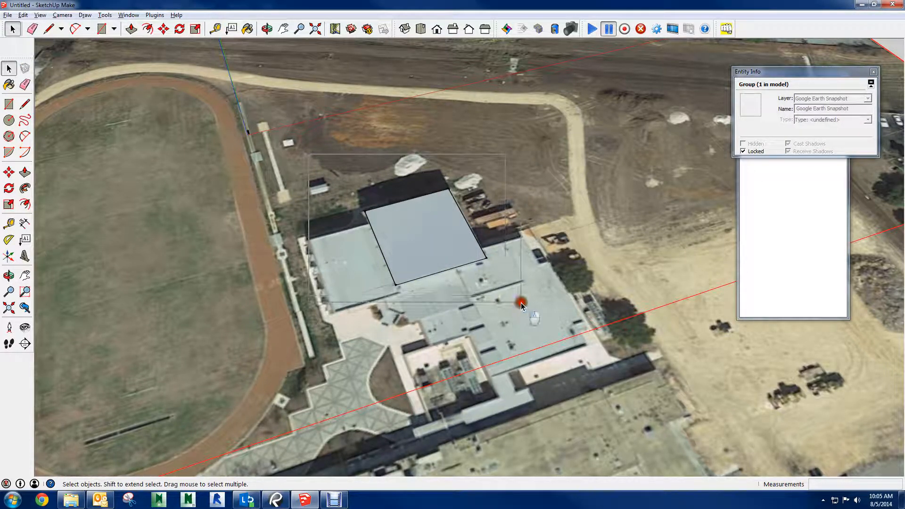
pyautogui.moveTo(520, 301); pyautogui.dragTo(487, 288)
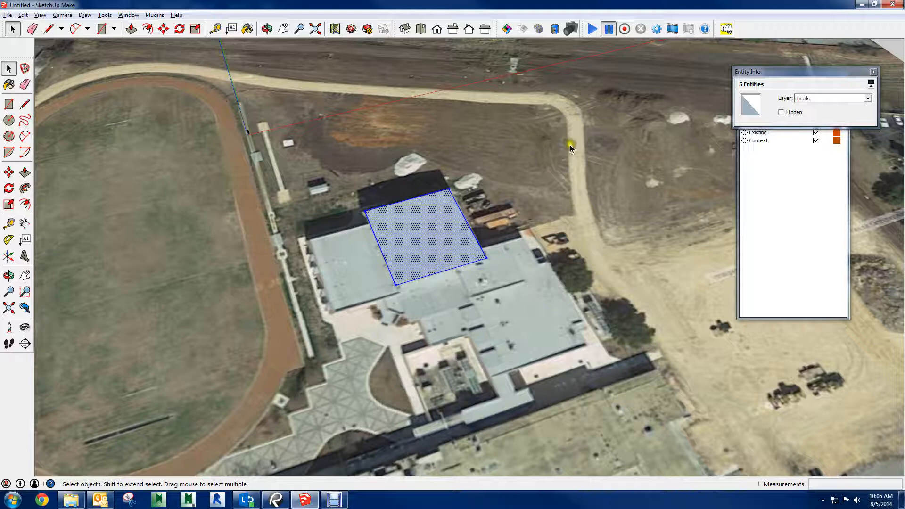
pyautogui.moveTo(570, 145); pyautogui.dragTo(463, 235)
pyautogui.moveTo(318, 303); pyautogui.dragTo(318, 303)
pyautogui.moveTo(434, 168); pyautogui.dragTo(397, 150, button='middle')
pyautogui.click(327, 160)
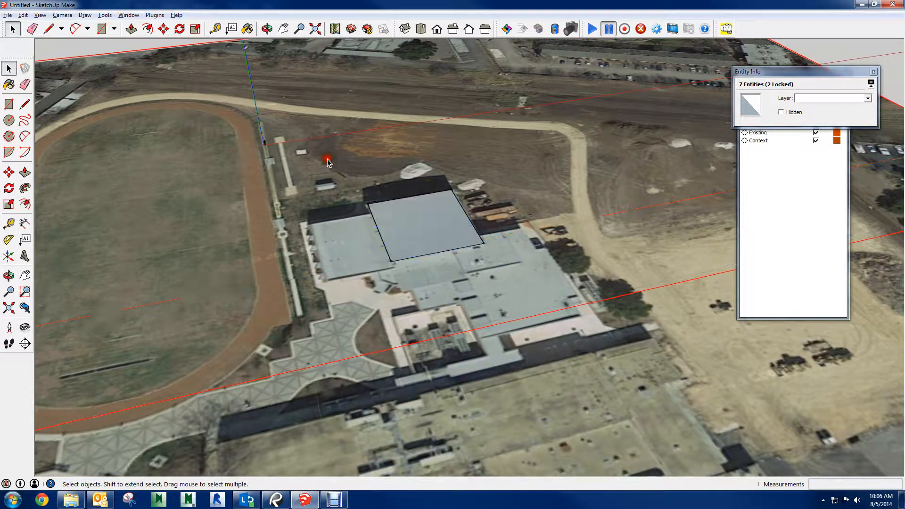
# Select the roof rectangle's face and all its edges with a window and assign them to the Existing layer.
pyautogui.moveTo(341, 154); pyautogui.dragTo(494, 292)
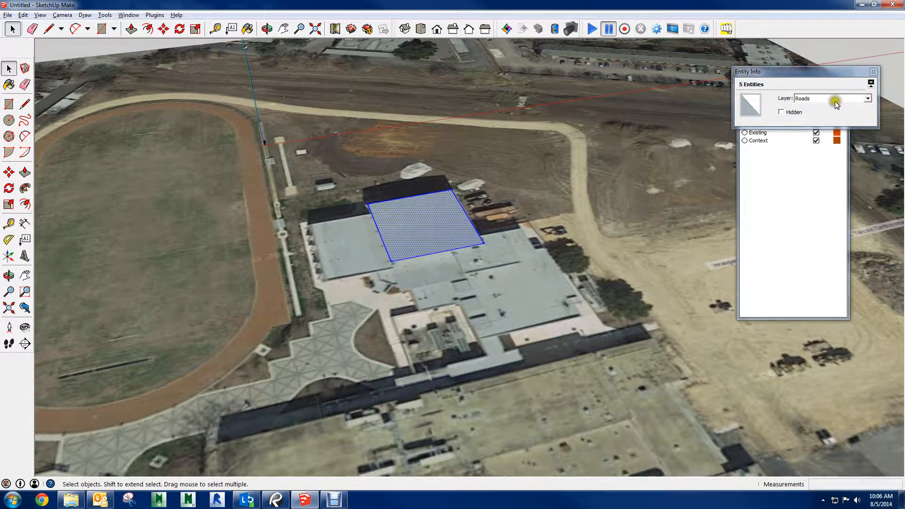
pyautogui.click(867, 99)
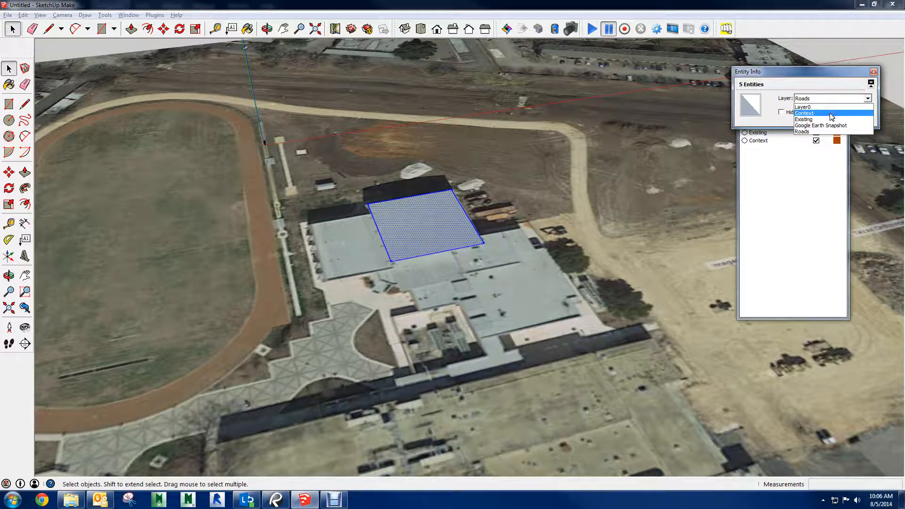
pyautogui.click(815, 119)
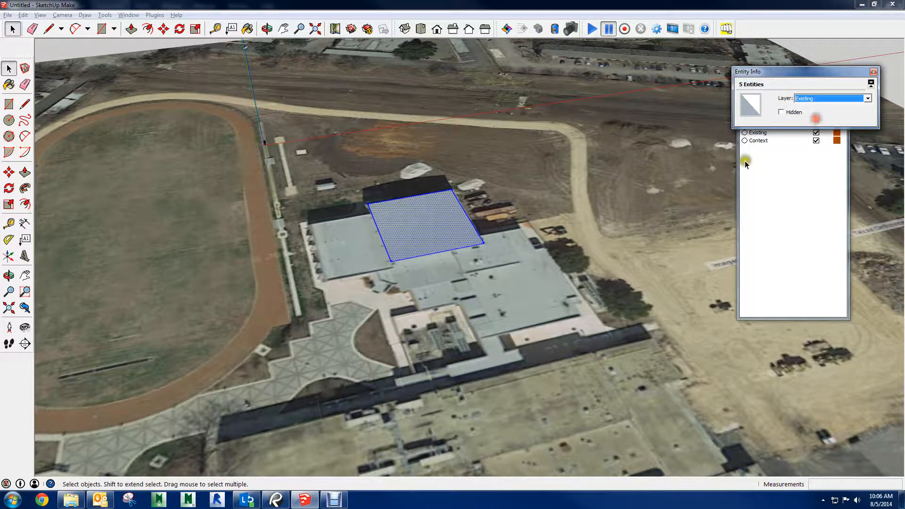
# Clear the selection and reselect the roof face to check its layer assignment.
pyautogui.click(356, 250)
pyautogui.scroll(5, 428, 228)
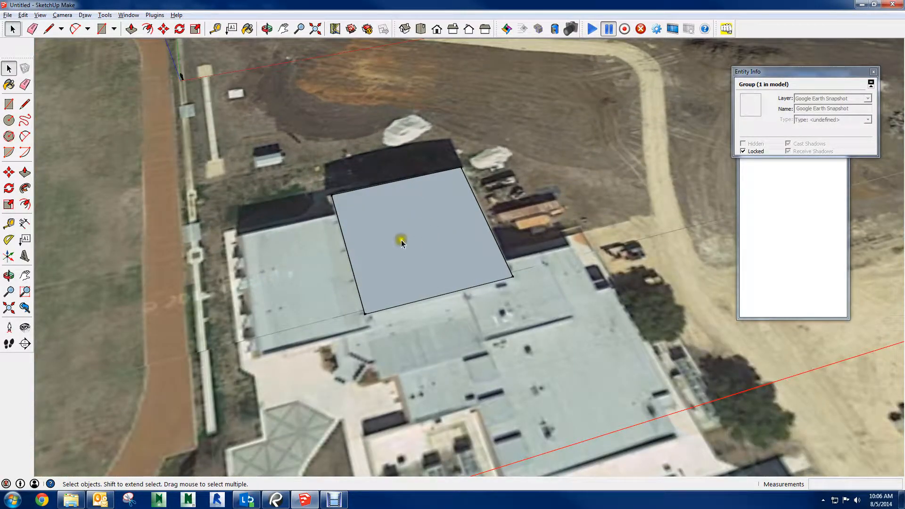
pyautogui.click(401, 240)
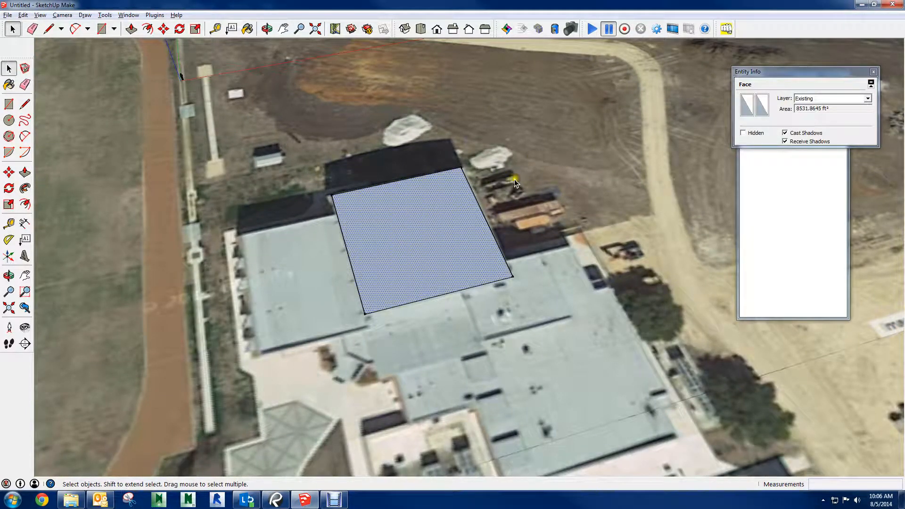
pyautogui.scroll(-3, 514, 179)
pyautogui.keyDown('shift'); pyautogui.moveTo(496, 181); pyautogui.dragTo(598, 81, button='middle'); pyautogui.keyUp('shift')
pyautogui.scroll(-5, 554, 123)
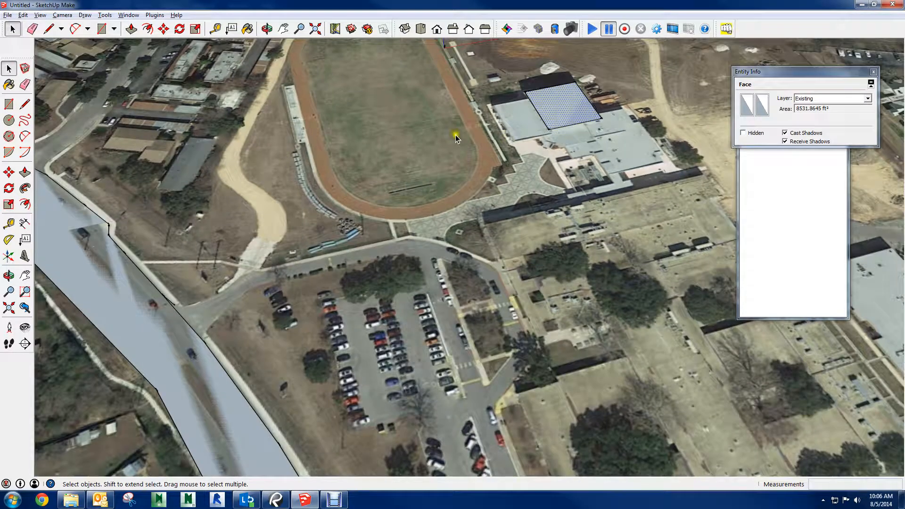
# Close the entity information and make Context the active layer.
pyautogui.keyDown('shift'); pyautogui.moveTo(456, 138); pyautogui.dragTo(541, 221, button='middle'); pyautogui.keyUp('shift')
pyautogui.scroll(6, 541, 213)
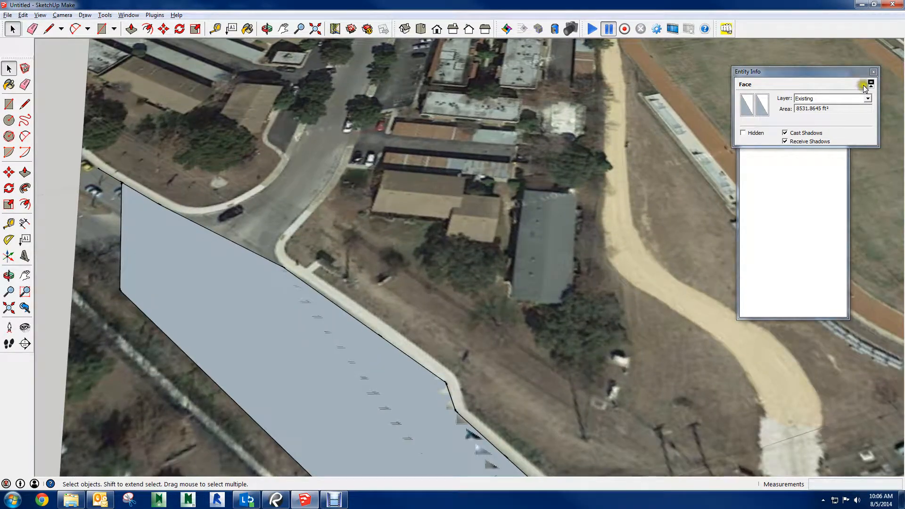
pyautogui.click(873, 71)
pyautogui.keyDown('shift'); pyautogui.moveTo(617, 203); pyautogui.dragTo(601, 269, button='middle'); pyautogui.keyUp('shift')
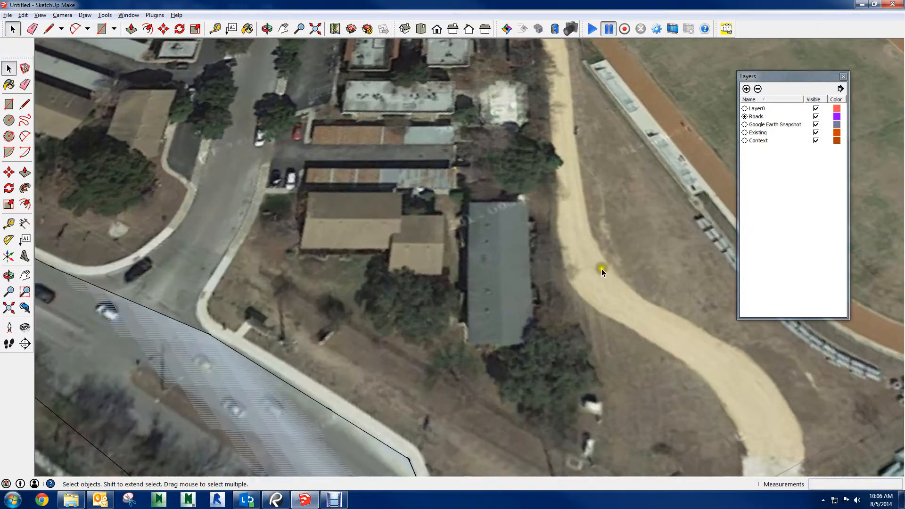
pyautogui.click(745, 141)
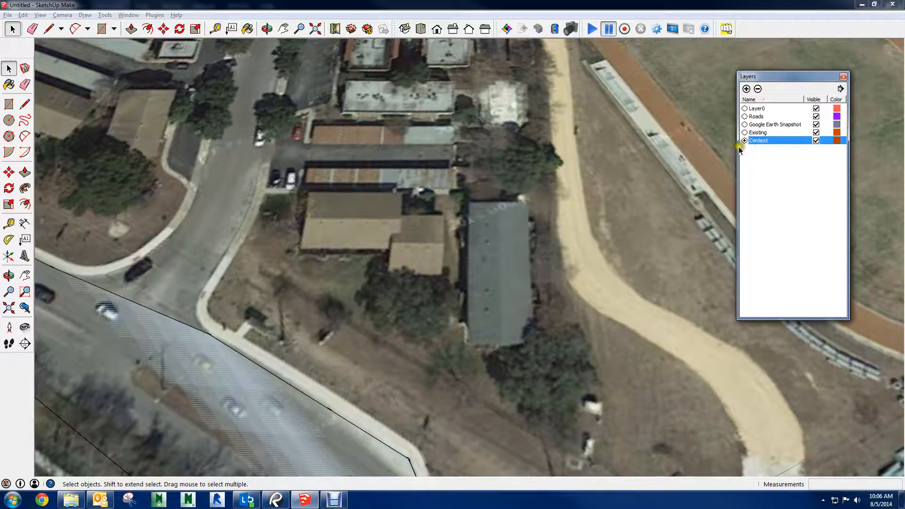
# Examine the orientation of the school roof rectangle and the long grey-roofed building beside the dirt path on the aerial snapshot.
pyautogui.keyDown('shift'); pyautogui.moveTo(431, 259); pyautogui.dragTo(365, 276, button='middle'); pyautogui.keyUp('shift')
pyautogui.scroll(-3, 366, 259)
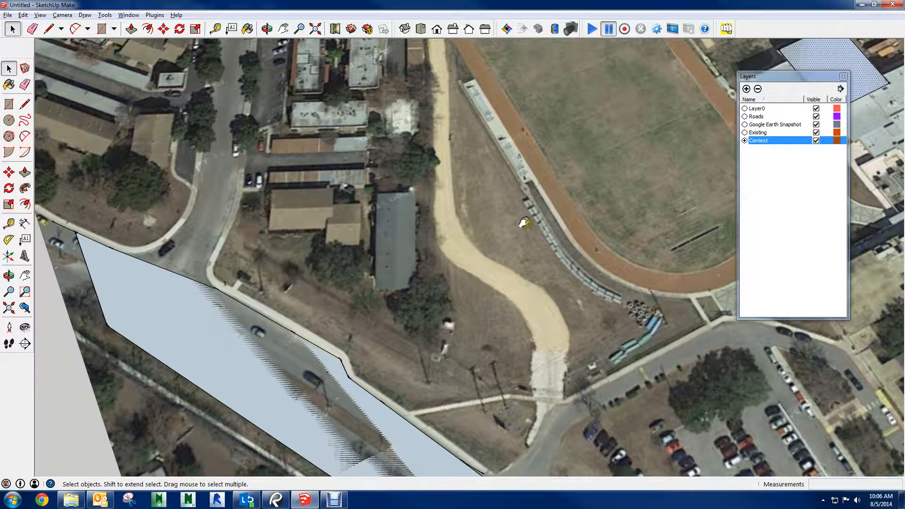
pyautogui.keyDown('shift'); pyautogui.moveTo(523, 222); pyautogui.dragTo(236, 359, button='middle'); pyautogui.keyUp('shift')
pyautogui.moveTo(617, 235); pyautogui.dragTo(538, 244, button='middle')
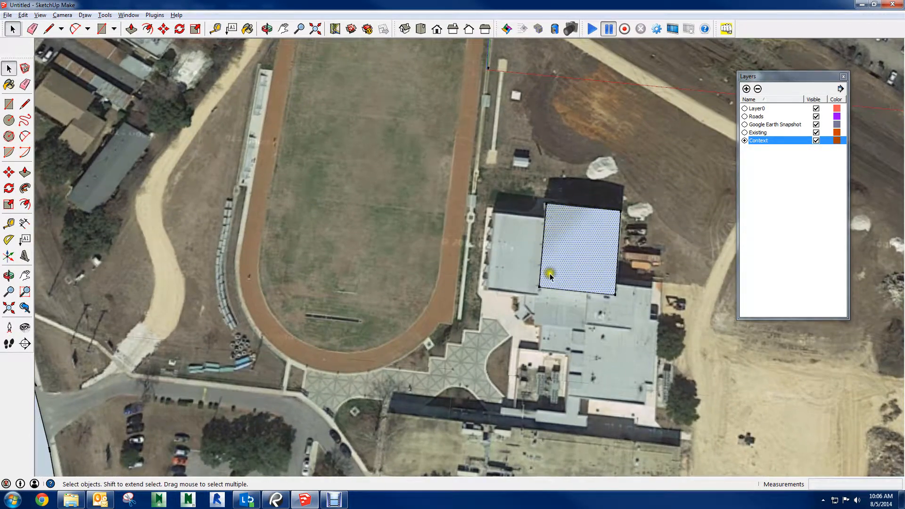
pyautogui.keyDown('shift'); pyautogui.moveTo(650, 289); pyautogui.dragTo(615, 267, button='middle'); pyautogui.keyUp('shift')
pyautogui.keyDown('shift'); pyautogui.moveTo(270, 248); pyautogui.dragTo(610, 245, button='middle'); pyautogui.keyUp('shift')
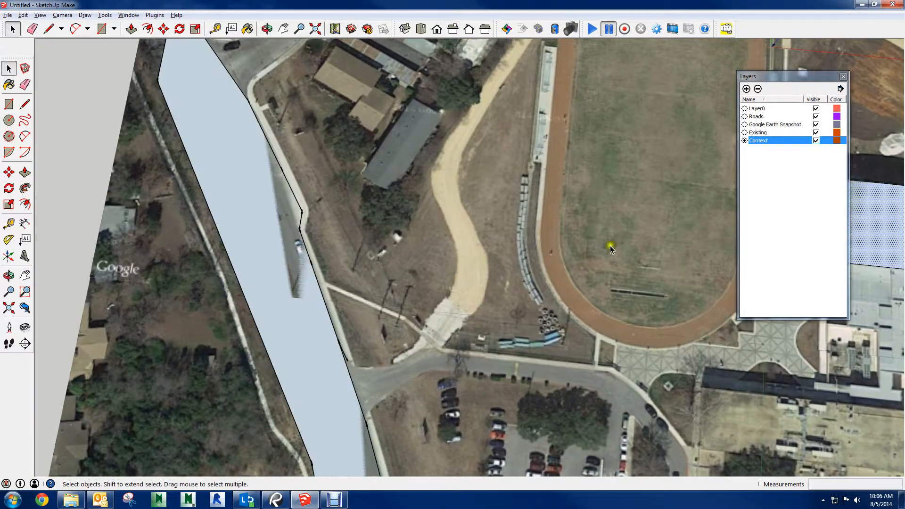
pyautogui.moveTo(343, 173); pyautogui.dragTo(502, 112, button='middle')
pyautogui.scroll(5, 485, 240)
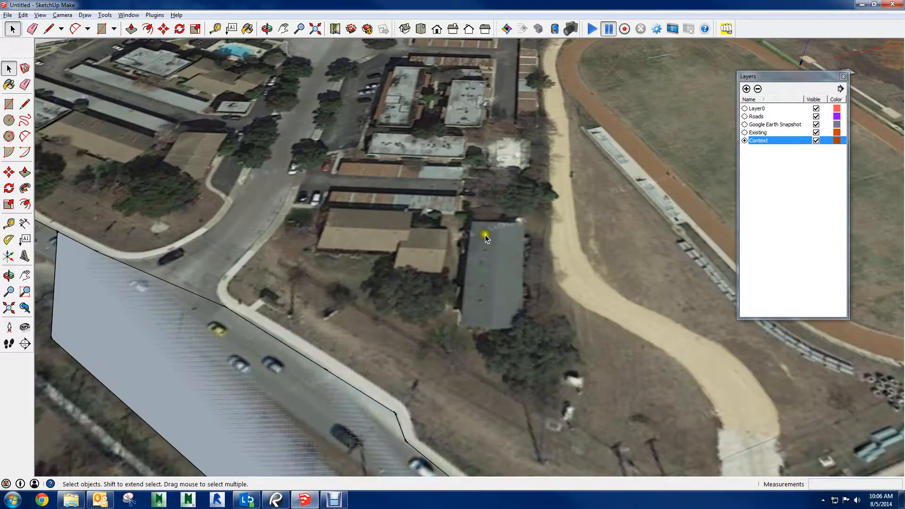
pyautogui.keyDown('shift'); pyautogui.moveTo(485, 237); pyautogui.dragTo(427, 246, button='middle'); pyautogui.keyUp('shift')
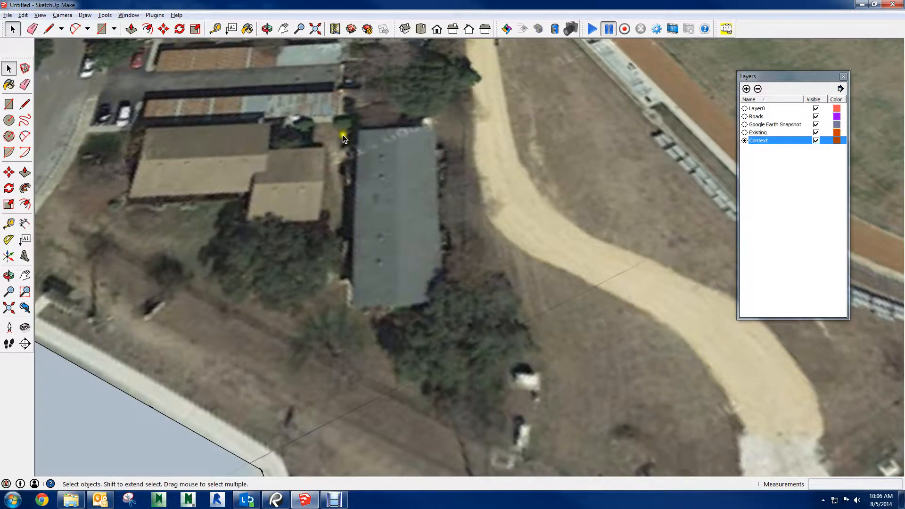
# Try to outline the long grey-roofed building with a rectangle started at its roof corner, and undo it.
pyautogui.click(103, 30)
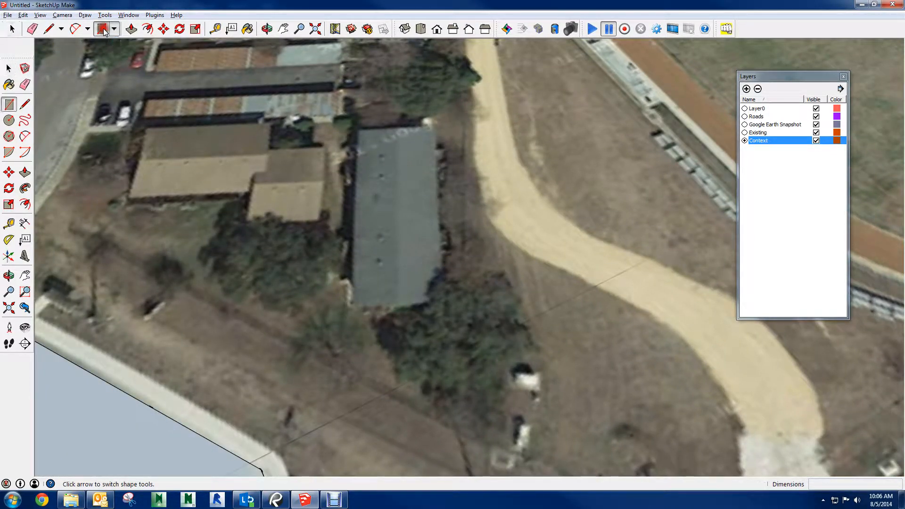
pyautogui.click(362, 126)
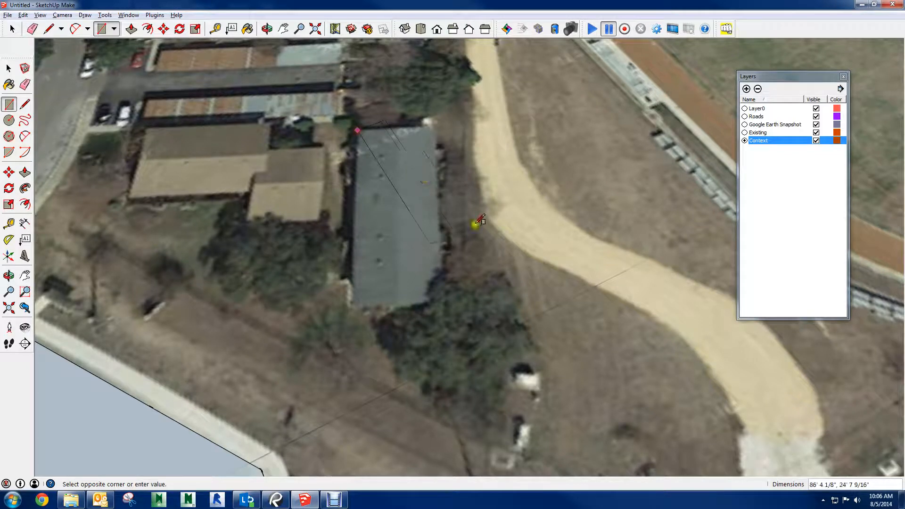
pyautogui.moveTo(545, 236); pyautogui.dragTo(397, 314, button='middle')
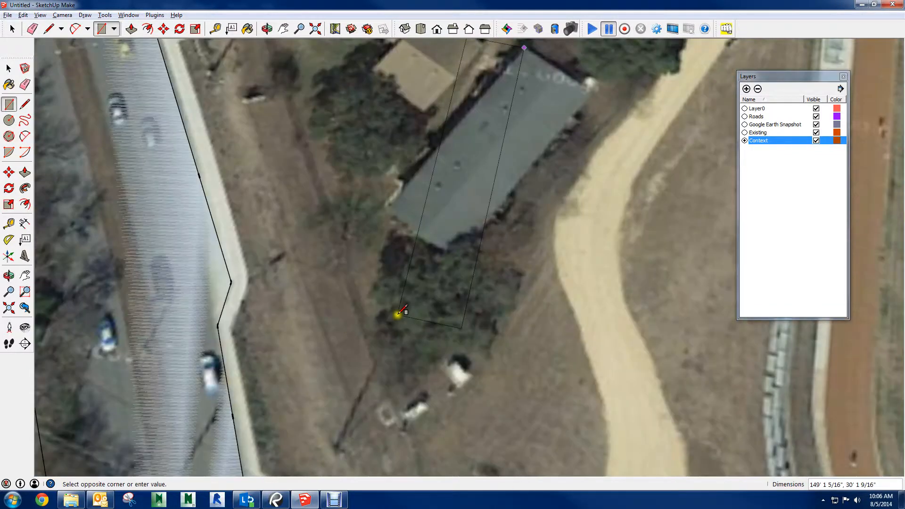
pyautogui.moveTo(579, 250); pyautogui.dragTo(585, 288, button='middle')
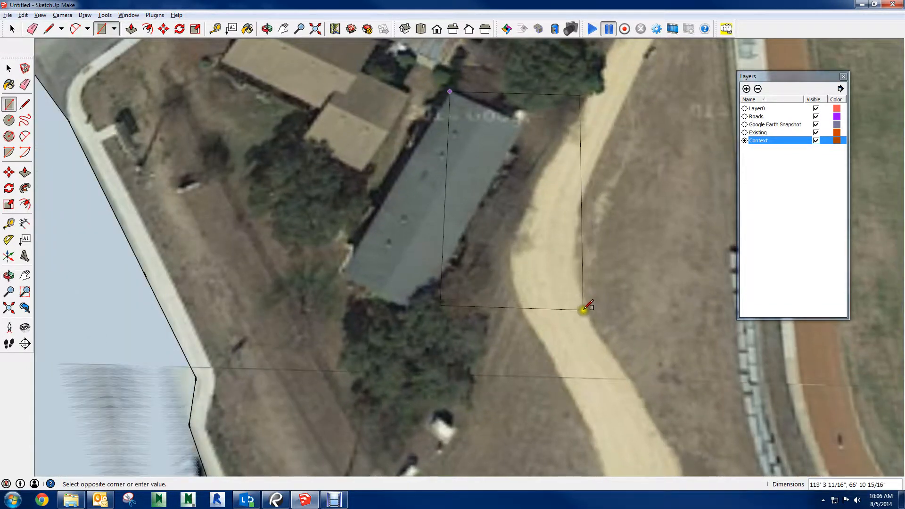
pyautogui.click(583, 306)
pyautogui.moveTo(495, 208); pyautogui.dragTo(588, 169, button='middle')
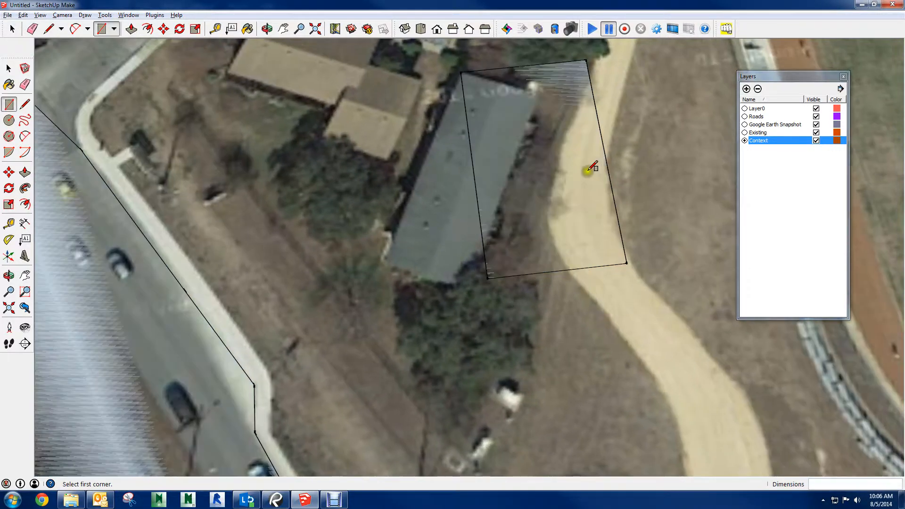
pyautogui.hotkey('ctrl', 'z')
# Trace the four edges of the long grey-roofed building beside the dirt path with lines, about 110' long, closing the outline into a face.
pyautogui.press('l')
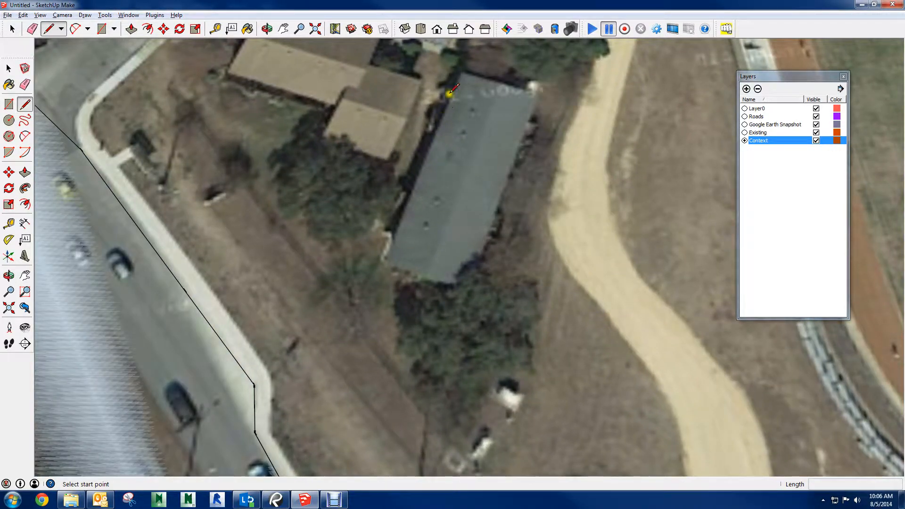
pyautogui.scroll(5, 466, 59)
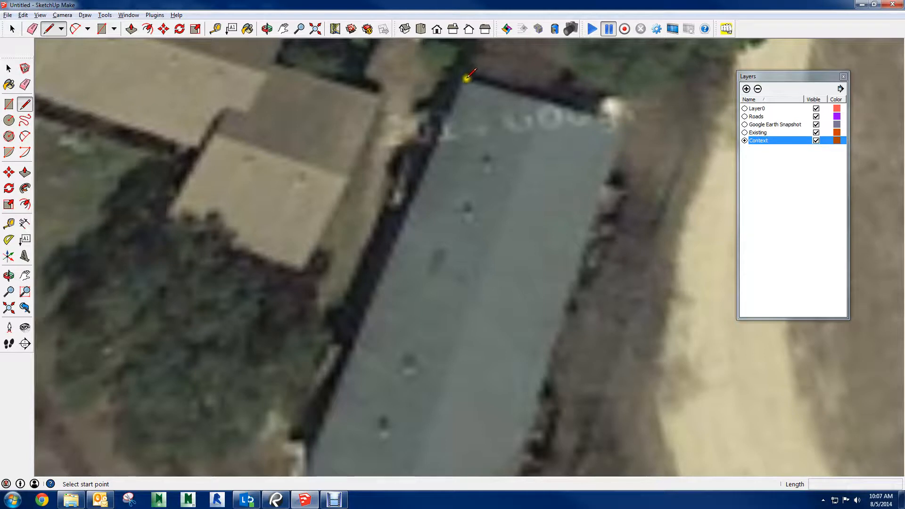
pyautogui.click(467, 78)
pyautogui.moveTo(403, 289); pyautogui.dragTo(430, 329, button='middle')
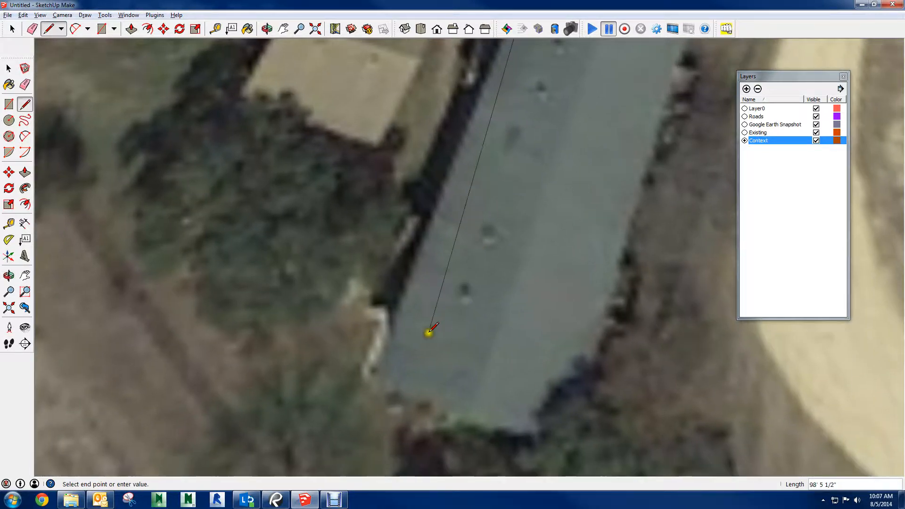
pyautogui.click(370, 380)
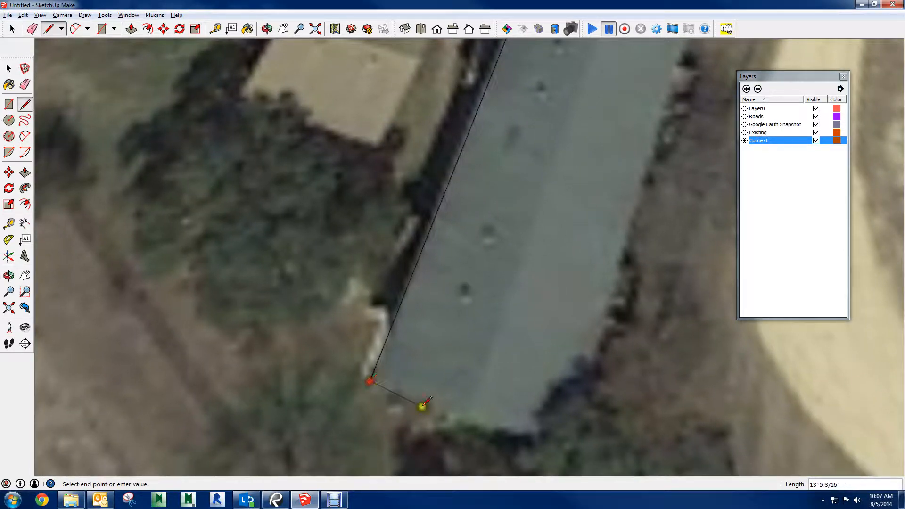
pyautogui.click(571, 439)
pyautogui.keyDown('shift'); pyautogui.moveTo(664, 94); pyautogui.dragTo(606, 322, button='middle'); pyautogui.keyUp('shift')
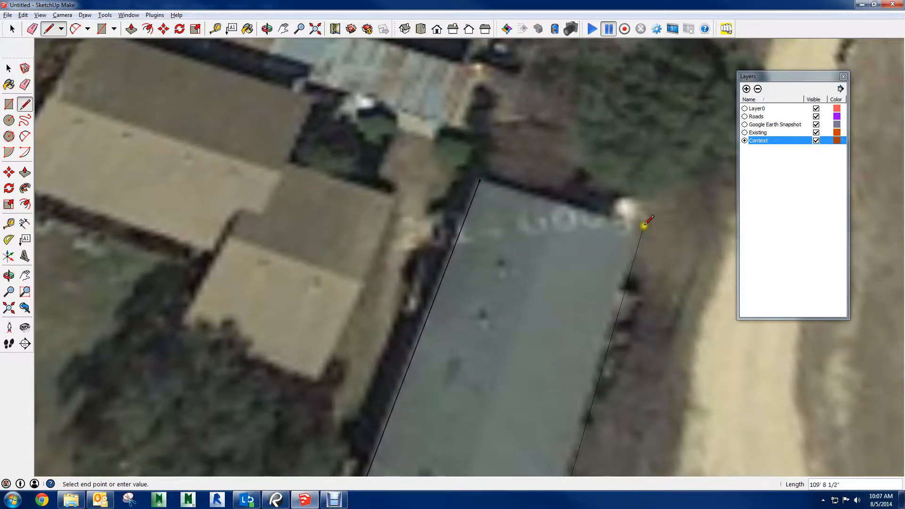
pyautogui.click(644, 225)
pyautogui.click(479, 180)
# Try to extrude the traced building footprint upward by about 31' with Push/Pull.
pyautogui.scroll(-1, 473, 381)
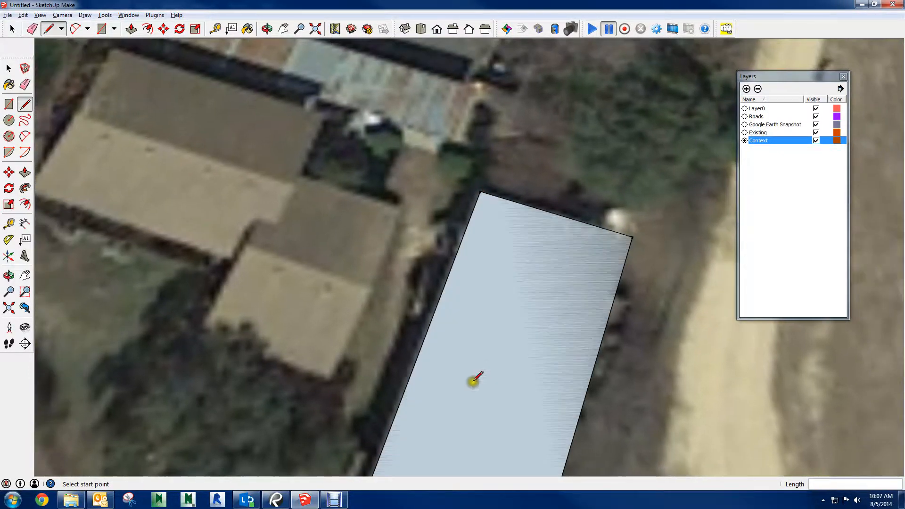
pyautogui.scroll(-1, 475, 447)
pyautogui.scroll(-2, 489, 325)
pyautogui.keyDown('shift'); pyautogui.moveTo(489, 331); pyautogui.dragTo(414, 195, button='middle'); pyautogui.keyUp('shift')
pyautogui.moveTo(414, 195); pyautogui.dragTo(627, 27, button='middle')
pyautogui.moveTo(400, 293)
pyautogui.keyDown('shift'); pyautogui.mouseDown(button='middle')
pyautogui.moveTo(454, 260)
pyautogui.moveTo(434, 283)
pyautogui.moveTo(442, 240)
pyautogui.mouseUp(button='middle'); pyautogui.keyUp('shift')
pyautogui.press('p')
pyautogui.click(445, 273)
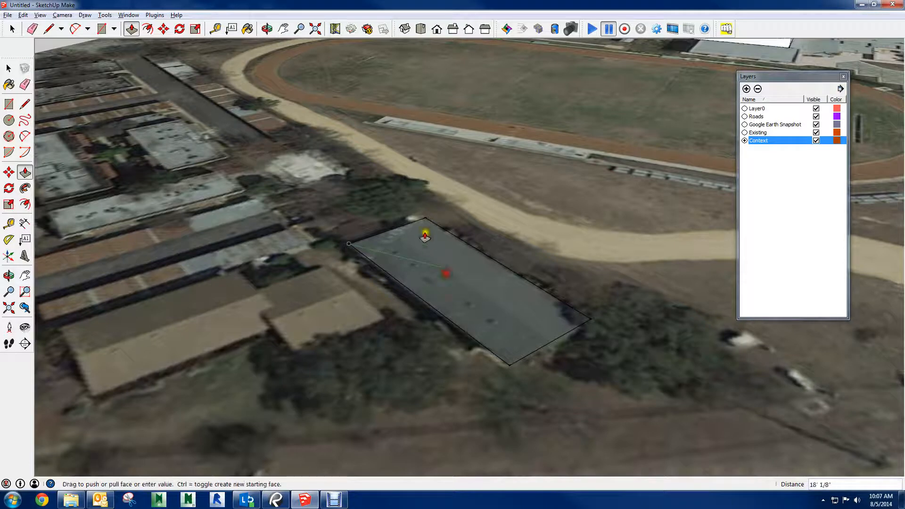
pyautogui.click(437, 273)
pyautogui.click(434, 267)
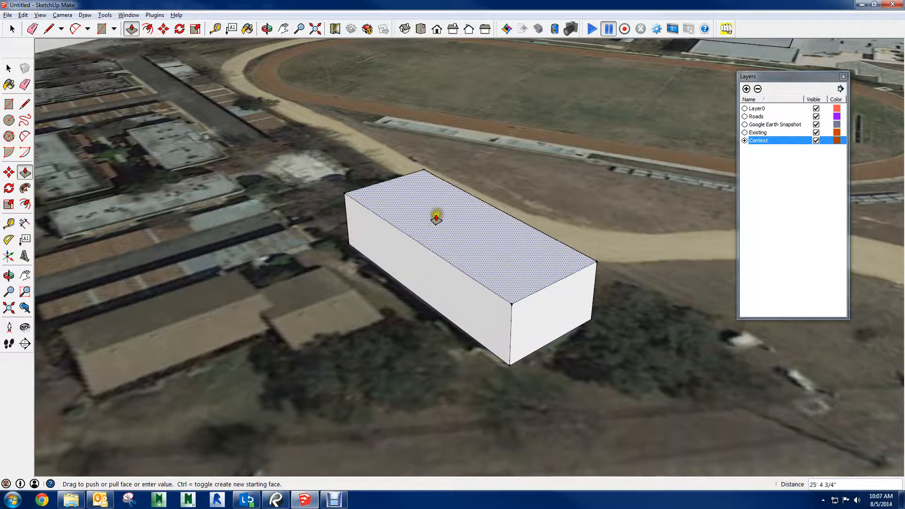
pyautogui.click(434, 202)
# Inspect the extruded block against the surrounding site and undo the extrusion.
pyautogui.moveTo(553, 250); pyautogui.dragTo(422, 325, button='middle')
pyautogui.scroll(-5, 445, 217)
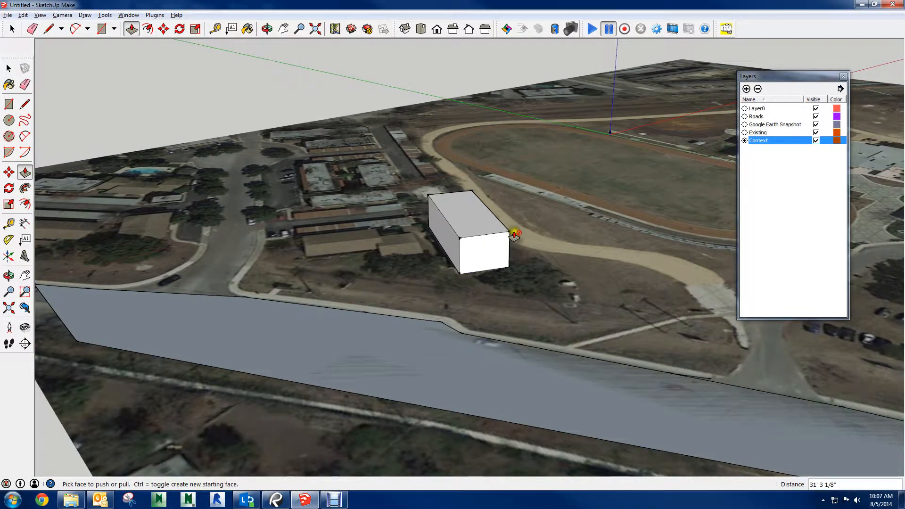
pyautogui.moveTo(514, 236); pyautogui.dragTo(462, 350, button='middle')
pyautogui.hotkey('ctrl', 'z')
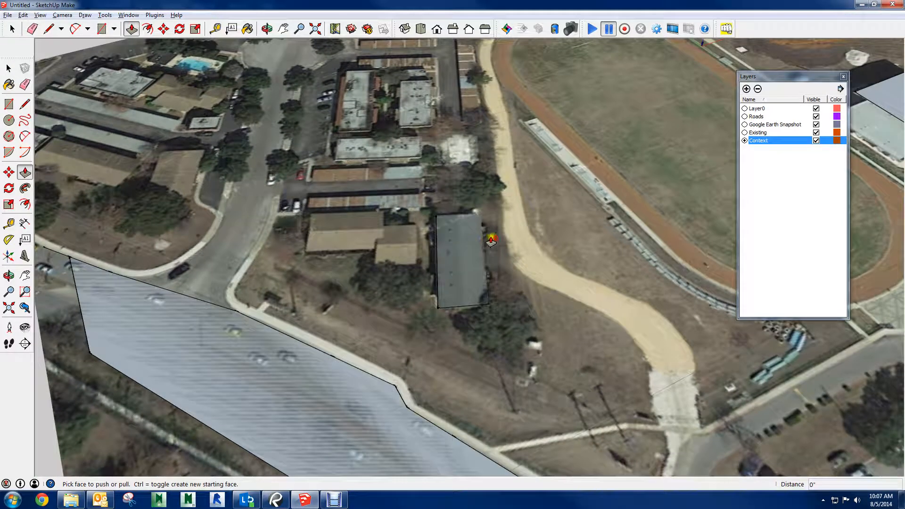
# Examine the drawing axes at the origin beside the track and their direction relative to the neighbouring residential buildings.
pyautogui.keyDown('shift'); pyautogui.moveTo(512, 225); pyautogui.dragTo(360, 309, button='middle'); pyautogui.keyUp('shift')
pyautogui.scroll(-3, 398, 296)
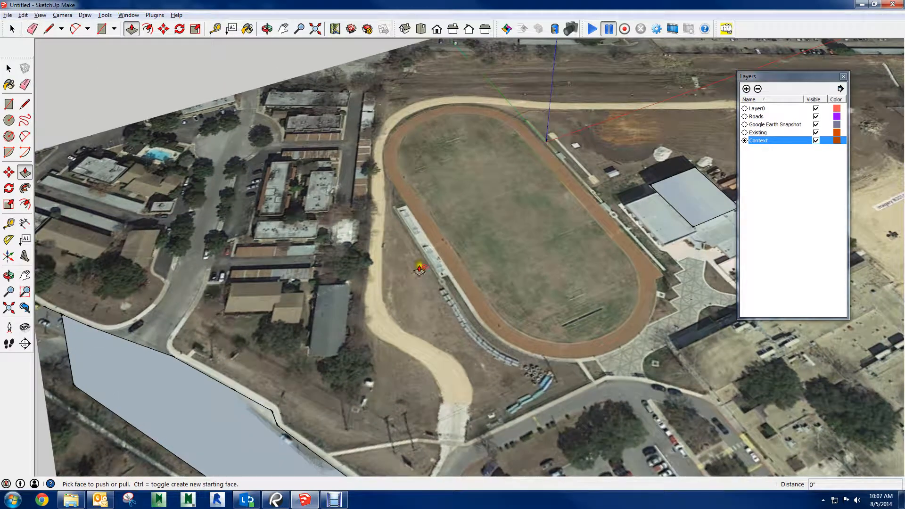
pyautogui.moveTo(285, 305); pyautogui.dragTo(622, 210, button='middle')
pyautogui.scroll(1, 612, 142)
pyautogui.scroll(3, 611, 143)
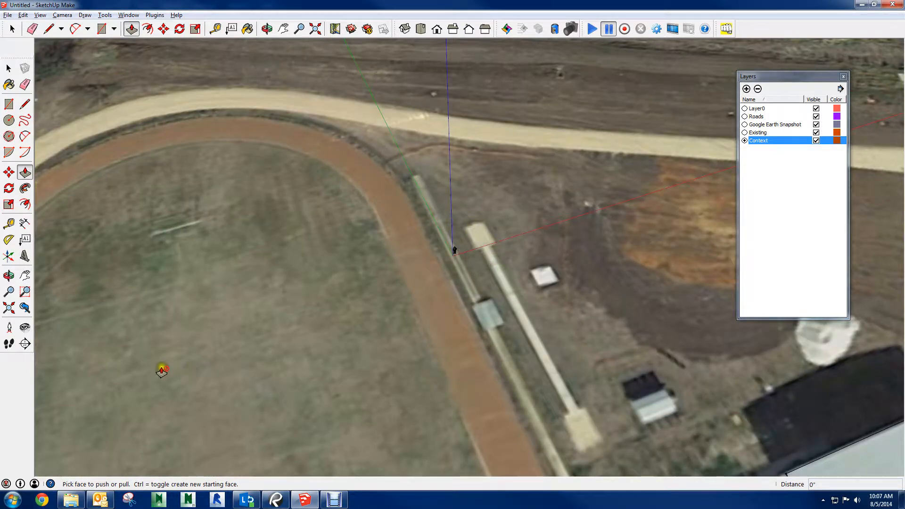
pyautogui.scroll(-3, 162, 371)
pyautogui.moveTo(217, 344); pyautogui.dragTo(572, 141, button='middle')
pyautogui.keyDown('shift'); pyautogui.moveTo(215, 400); pyautogui.dragTo(565, 145, button='middle'); pyautogui.keyUp('shift')
pyautogui.scroll(-2, 564, 146)
pyautogui.scroll(3, 567, 153)
pyautogui.scroll(-1, 593, 207)
pyautogui.scroll(-3, 596, 222)
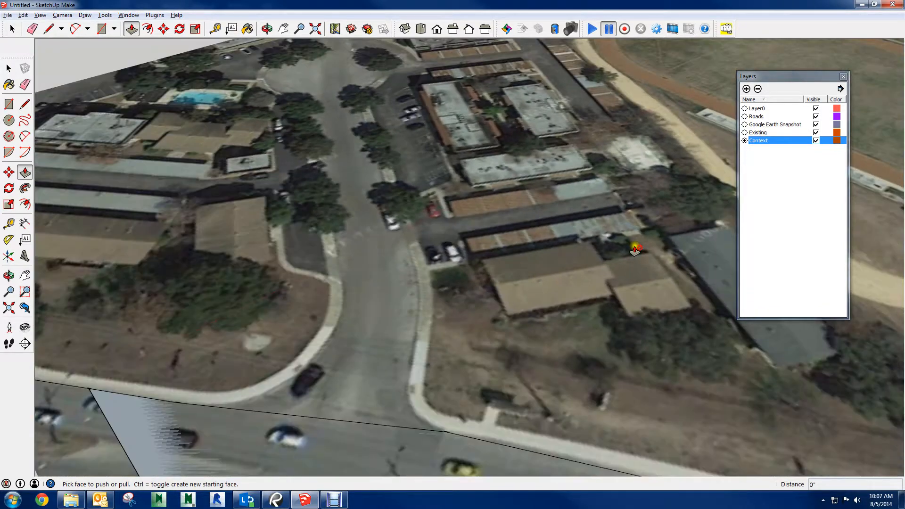
pyautogui.moveTo(630, 242); pyautogui.dragTo(456, 204, button='middle')
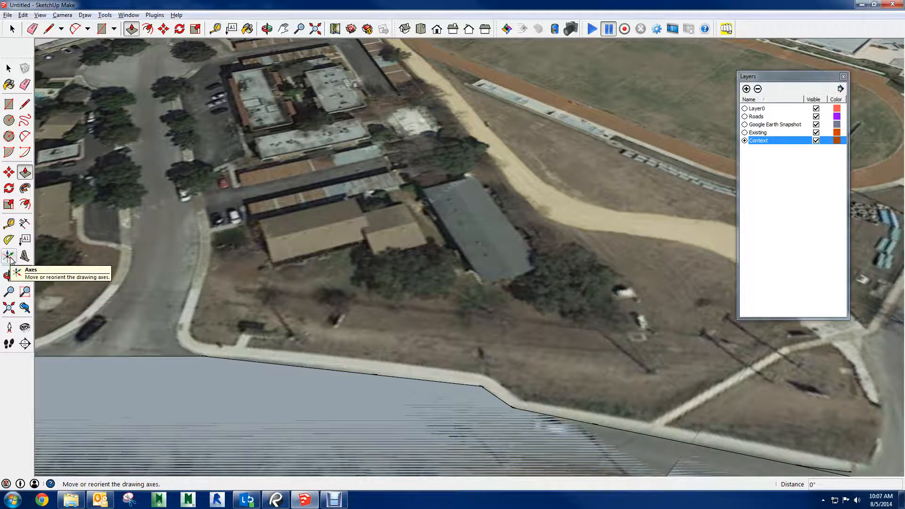
# Draw a rectangle of about 38' by 30' from the origin along the red and green axes beside the track.
pyautogui.keyDown('shift'); pyautogui.moveTo(568, 90); pyautogui.dragTo(332, 332, button='middle'); pyautogui.keyUp('shift')
pyautogui.moveTo(504, 161); pyautogui.dragTo(452, 106, button='middle')
pyautogui.scroll(10, 306, 235)
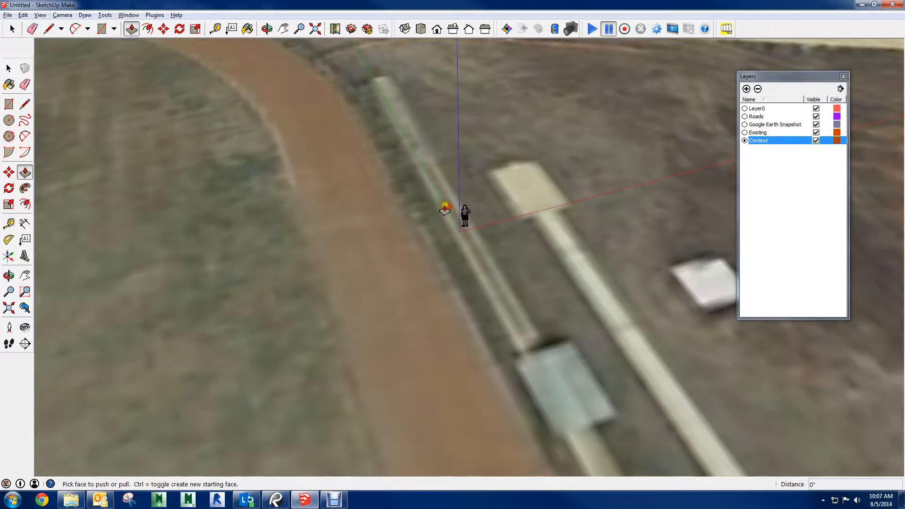
pyautogui.scroll(3, 464, 224)
pyautogui.keyDown('shift'); pyautogui.moveTo(490, 232); pyautogui.dragTo(400, 296, button='middle'); pyautogui.keyUp('shift')
pyautogui.press('r')
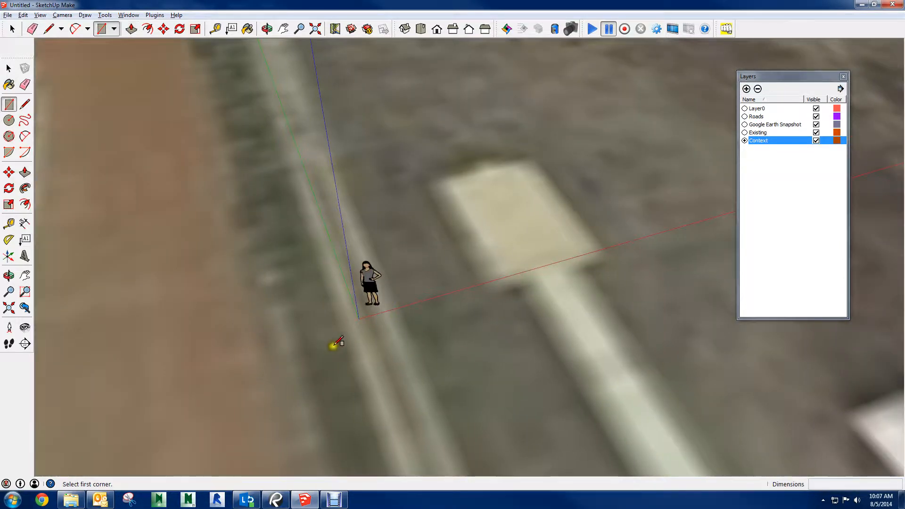
pyautogui.click(359, 318)
pyautogui.click(585, 69)
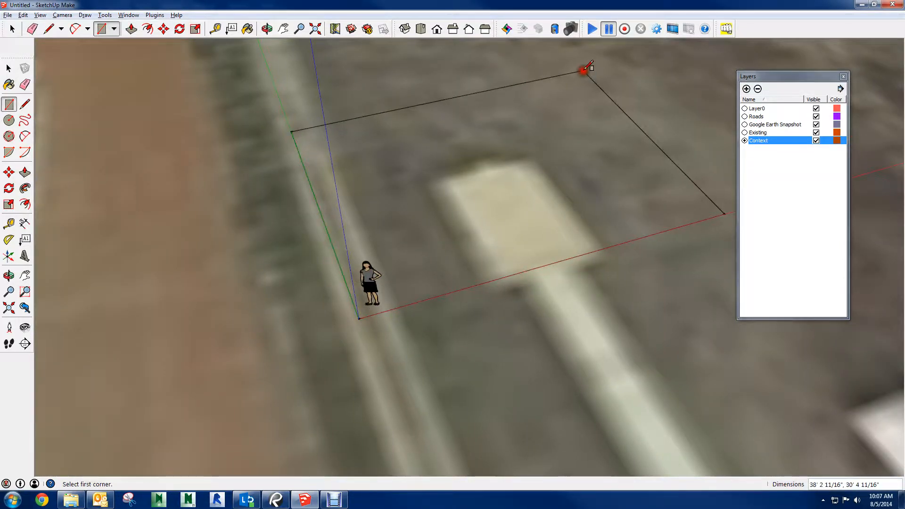
# Extrude the rectangle at the origin upward into a thin slab with Push/Pull.
pyautogui.press('p')
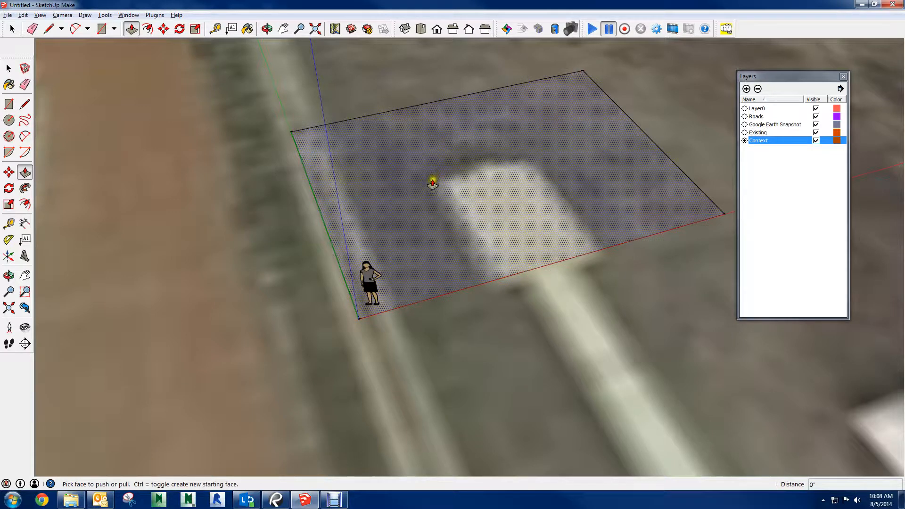
pyautogui.click(430, 182)
pyautogui.click(438, 166)
pyautogui.press('space')
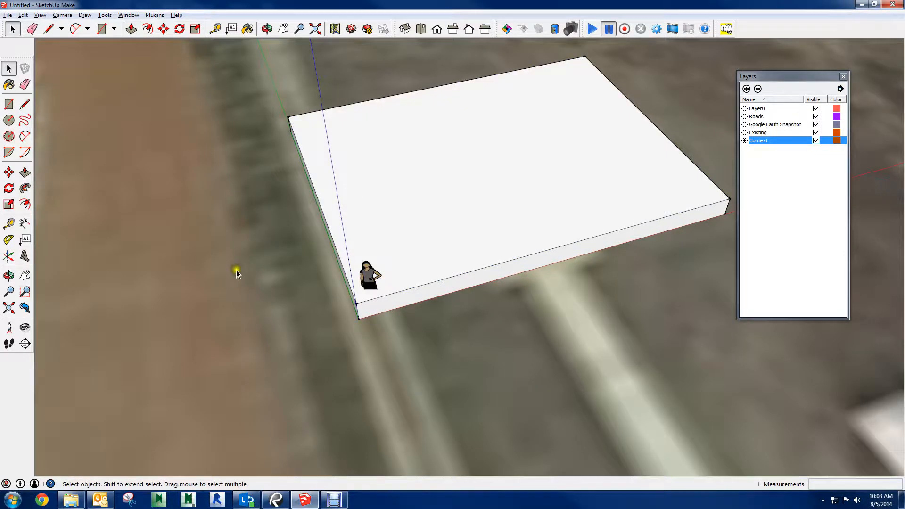
# Start the Axes tool and place a new origin at the upper corner of the gray-roofed building beside the dirt path.
pyautogui.scroll(-3, 236, 270)
pyautogui.keyDown('shift'); pyautogui.moveTo(241, 278); pyautogui.dragTo(462, 204, button='middle'); pyautogui.keyUp('shift')
pyautogui.scroll(-5, 568, 133)
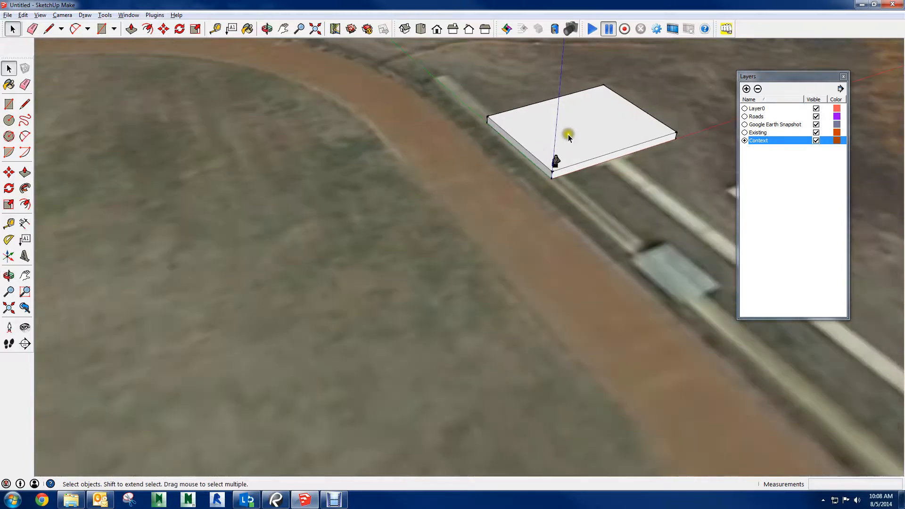
pyautogui.scroll(-10, 518, 155)
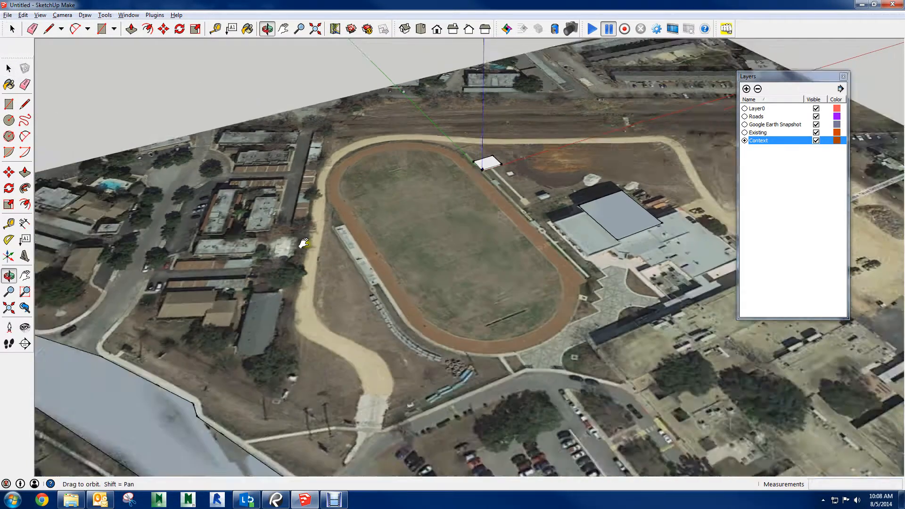
pyautogui.moveTo(452, 175); pyautogui.dragTo(538, 202, button='middle')
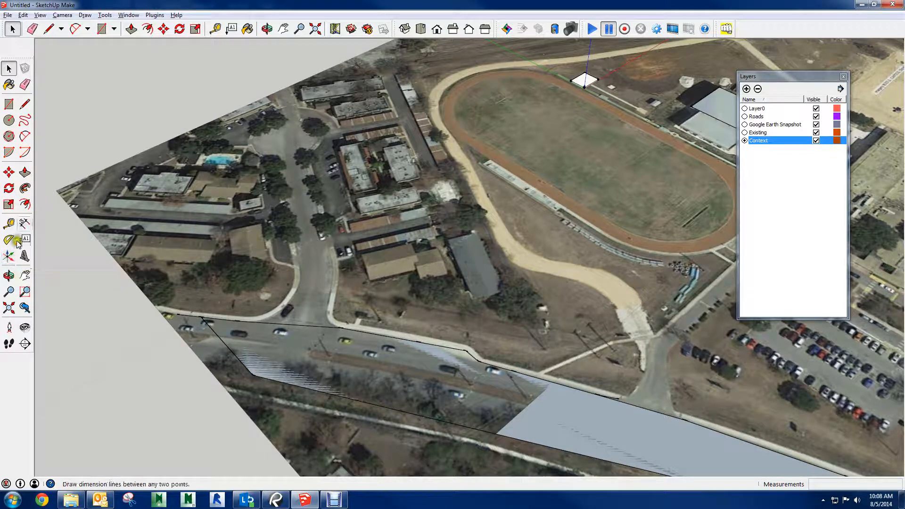
pyautogui.click(105, 15)
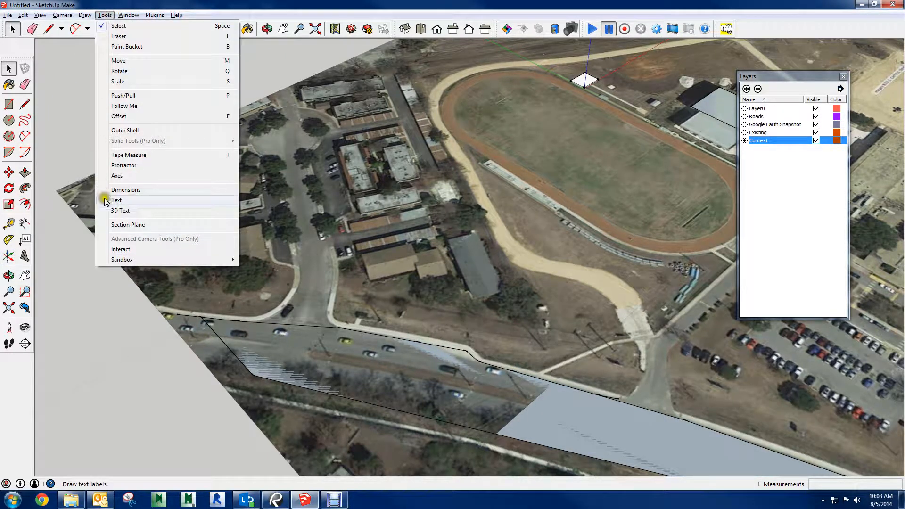
pyautogui.click(118, 176)
pyautogui.scroll(8, 473, 233)
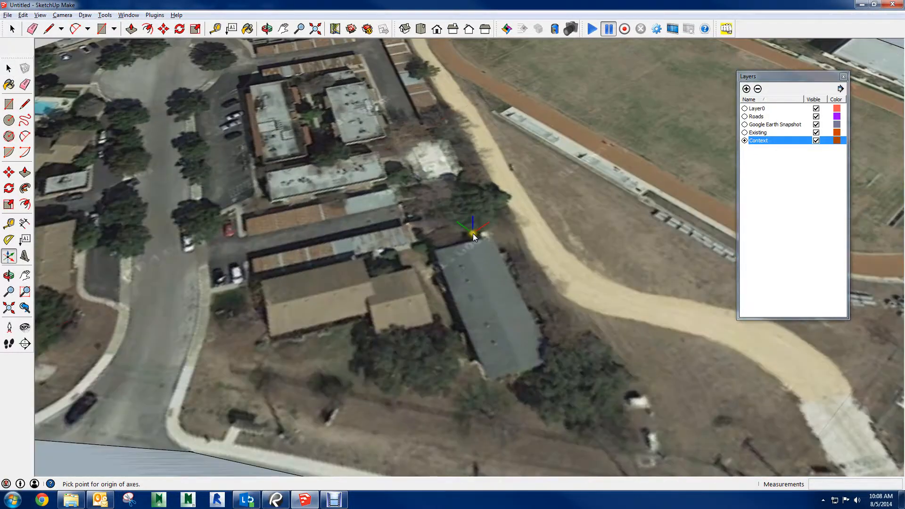
pyautogui.scroll(2, 491, 390)
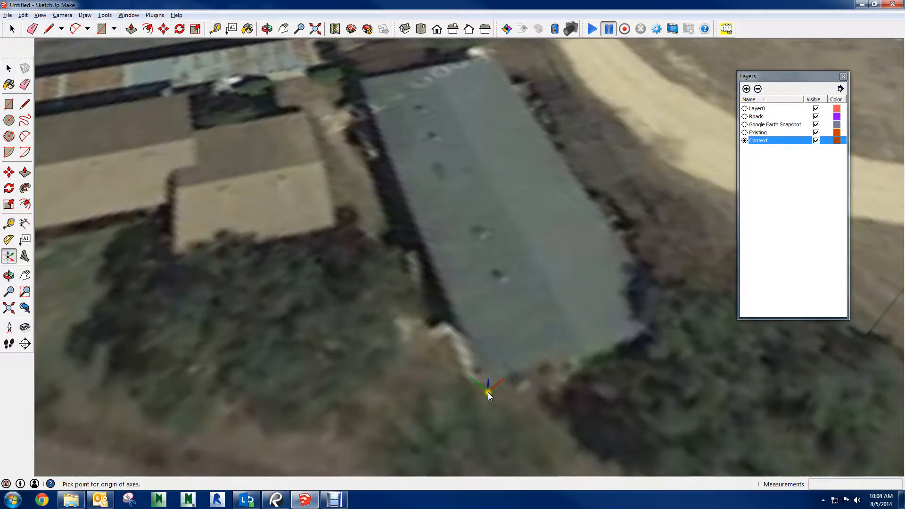
pyautogui.moveTo(359, 78); pyautogui.dragTo(397, 174, button='middle')
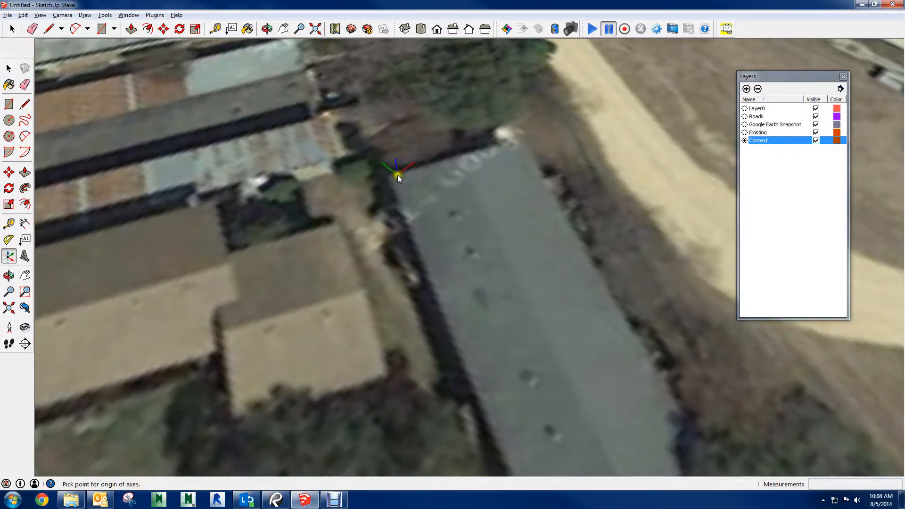
pyautogui.scroll(3, 385, 170)
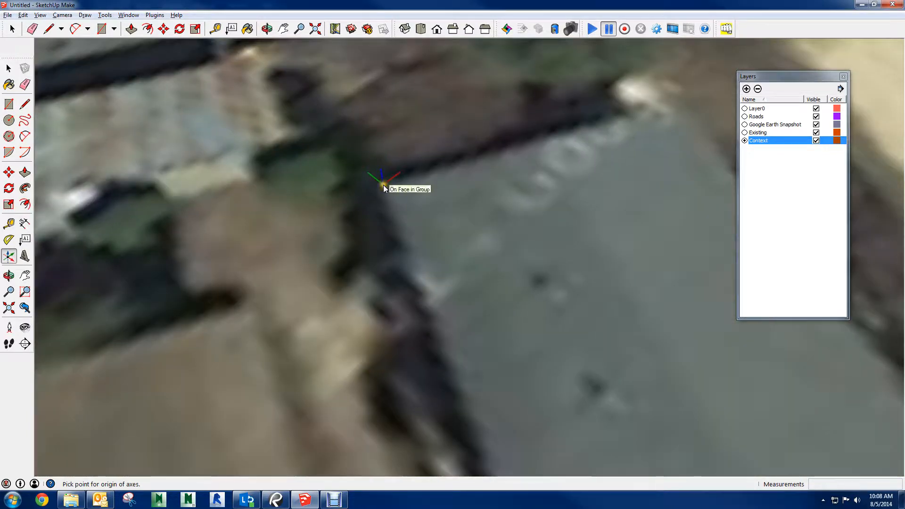
pyautogui.click(383, 185)
# Align the red axis with the gray-roofed building's long edge and the green axis with its short edge.
pyautogui.keyDown('shift'); pyautogui.moveTo(701, 422); pyautogui.dragTo(539, 99, button='middle'); pyautogui.keyUp('shift')
pyautogui.keyDown('shift'); pyautogui.moveTo(459, 325); pyautogui.dragTo(448, 170, button='middle'); pyautogui.keyUp('shift')
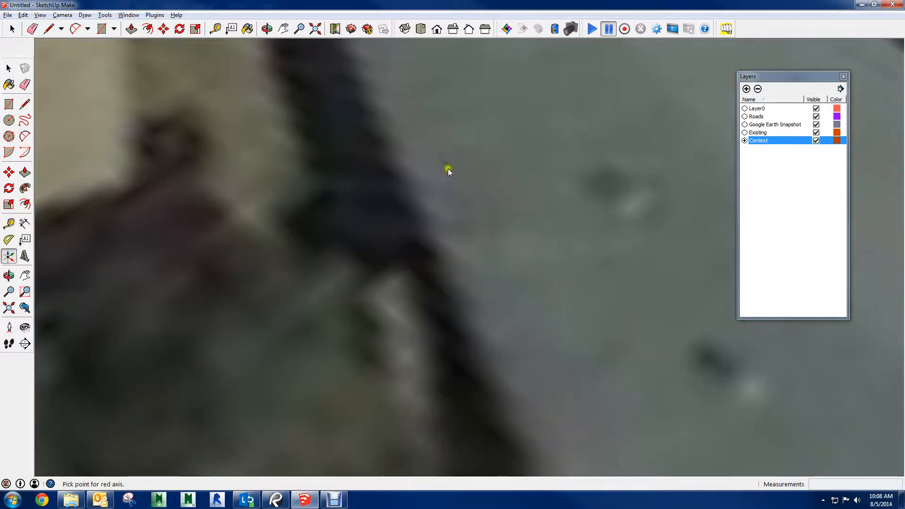
pyautogui.click(500, 383)
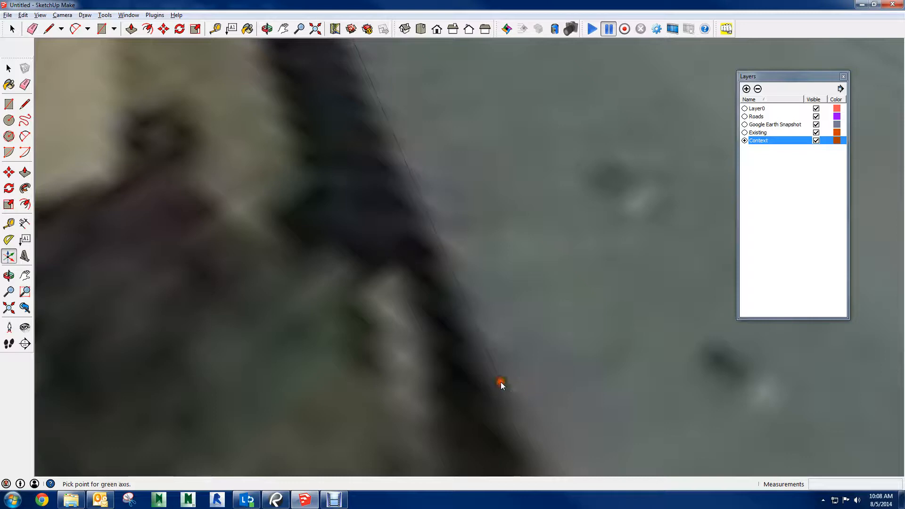
pyautogui.scroll(-3, 491, 326)
pyautogui.keyDown('shift'); pyautogui.moveTo(425, 83); pyautogui.dragTo(534, 318, button='middle'); pyautogui.keyUp('shift')
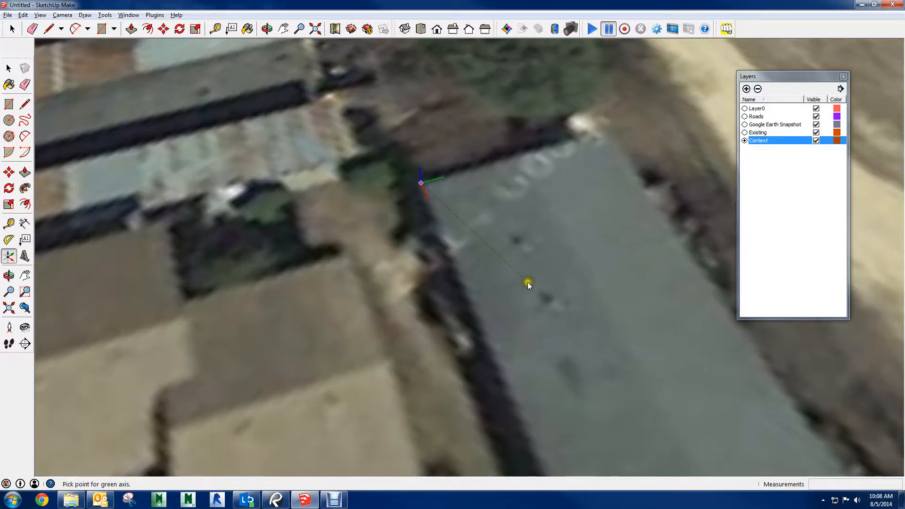
pyautogui.click(495, 163)
# Try a large rectangle of about 595' by 333' over the residential block to test the new axes, and undo it.
pyautogui.scroll(-4, 495, 282)
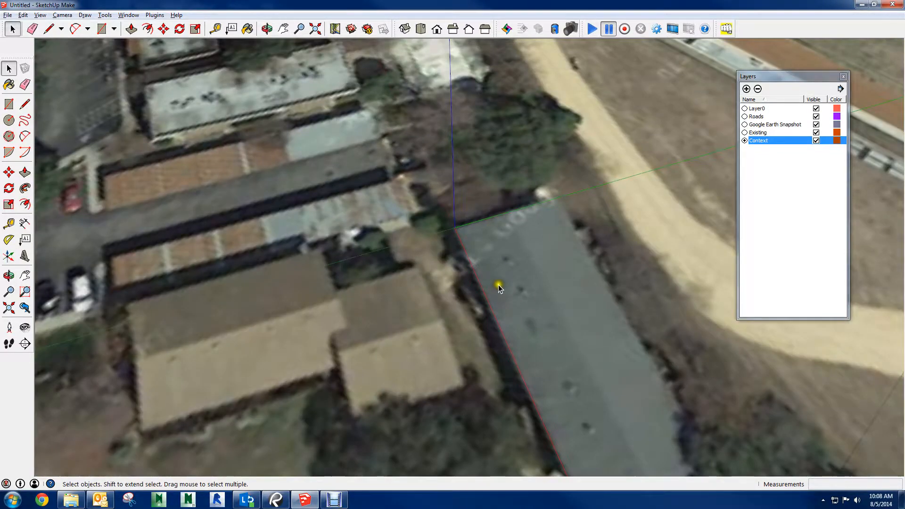
pyautogui.scroll(-1, 513, 305)
pyautogui.moveTo(544, 298); pyautogui.dragTo(423, 203, button='middle')
pyautogui.scroll(-5, 423, 202)
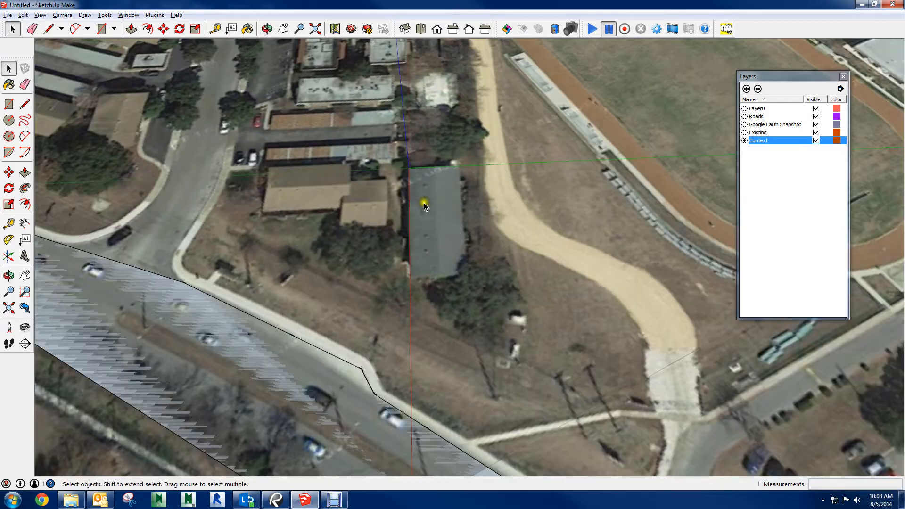
pyautogui.keyDown('shift'); pyautogui.moveTo(423, 140); pyautogui.dragTo(439, 217, button='middle'); pyautogui.keyUp('shift')
pyautogui.press('r')
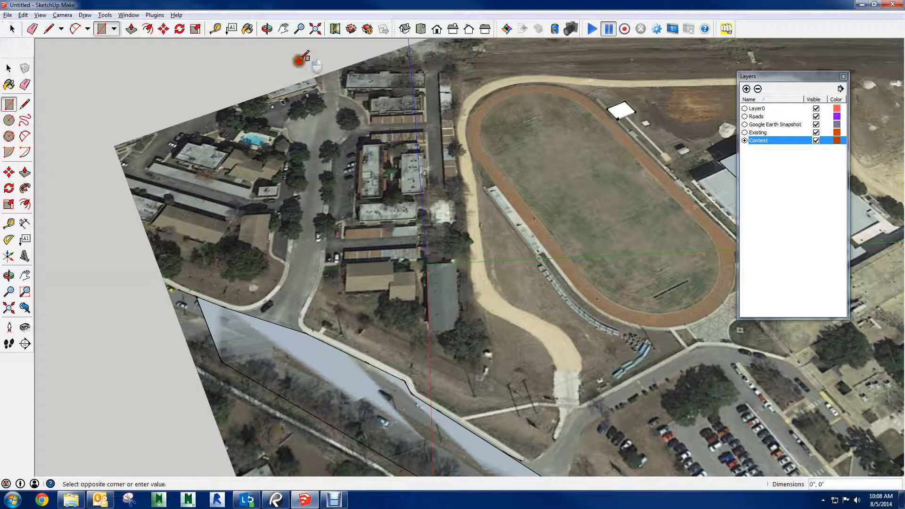
pyautogui.click(299, 60)
pyautogui.click(508, 330)
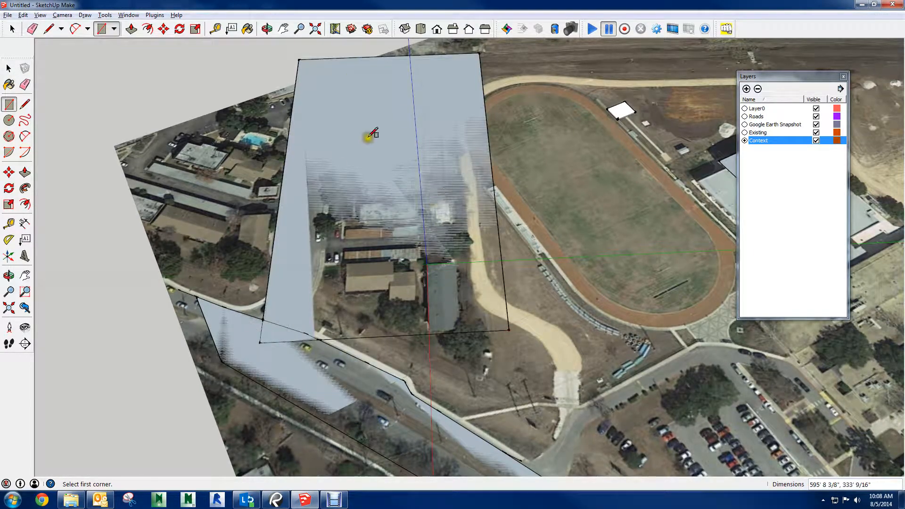
pyautogui.hotkey('ctrl', 'z')
# Trace the gray-roofed building beside the dirt path with a rectangle starting at the axes origin.
pyautogui.scroll(3, 423, 261)
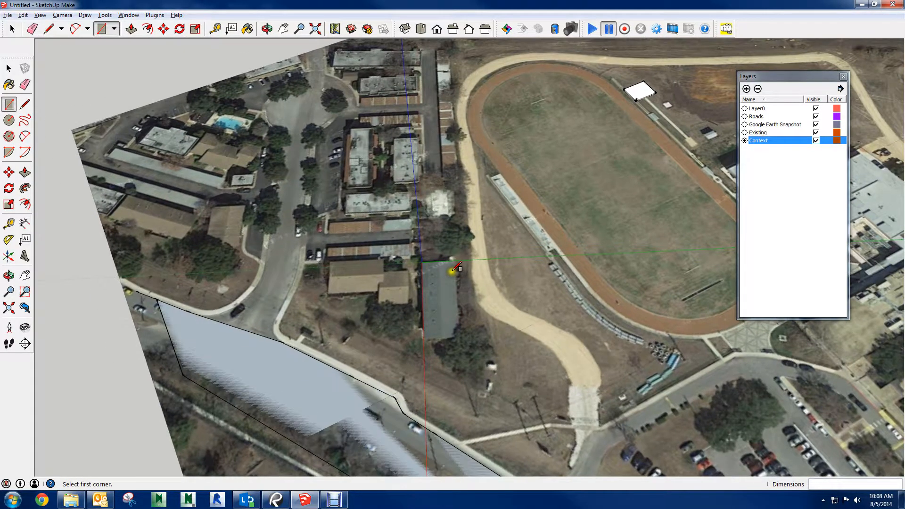
pyautogui.scroll(4, 424, 259)
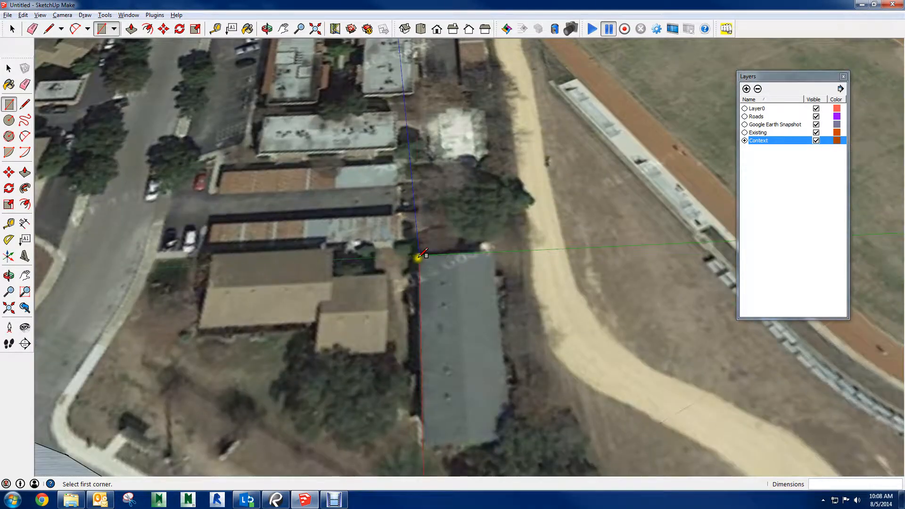
pyautogui.click(419, 254)
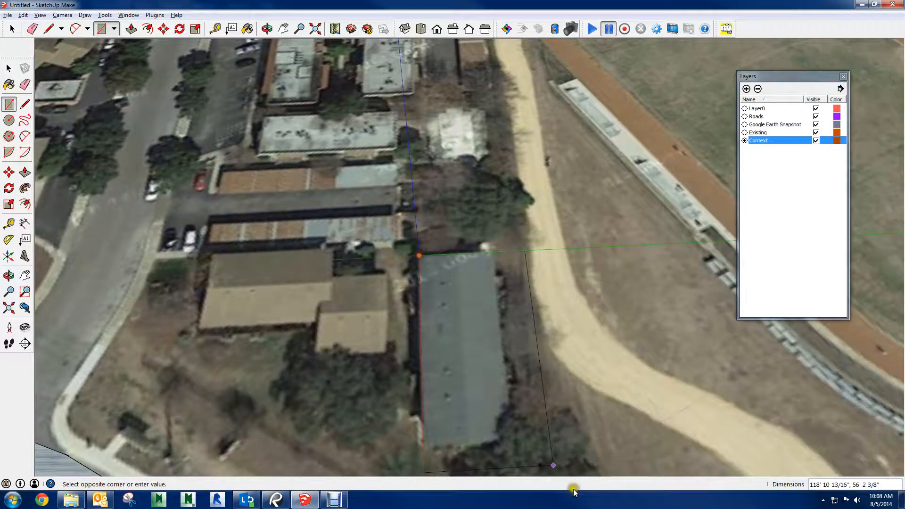
pyautogui.click(510, 437)
# Trace the tan-roofed building with two overlapping rectangles, about 69' by 44' and 51' by 36', and dismiss the e-mail notification.
pyautogui.click(211, 256)
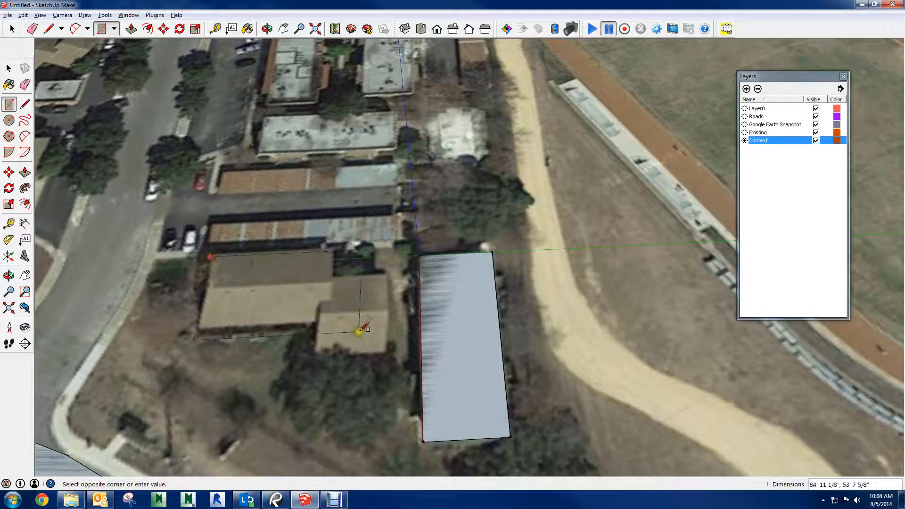
pyautogui.click(329, 319)
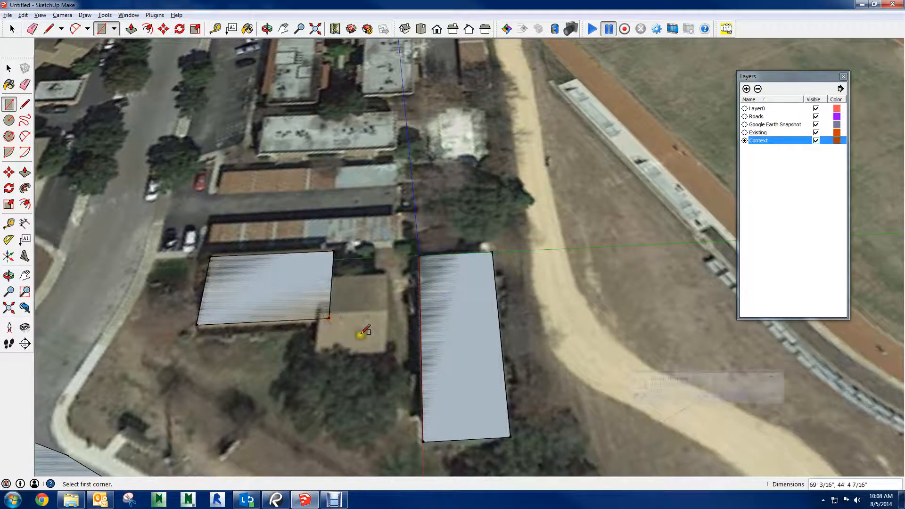
pyautogui.click(387, 353)
pyautogui.click(322, 274)
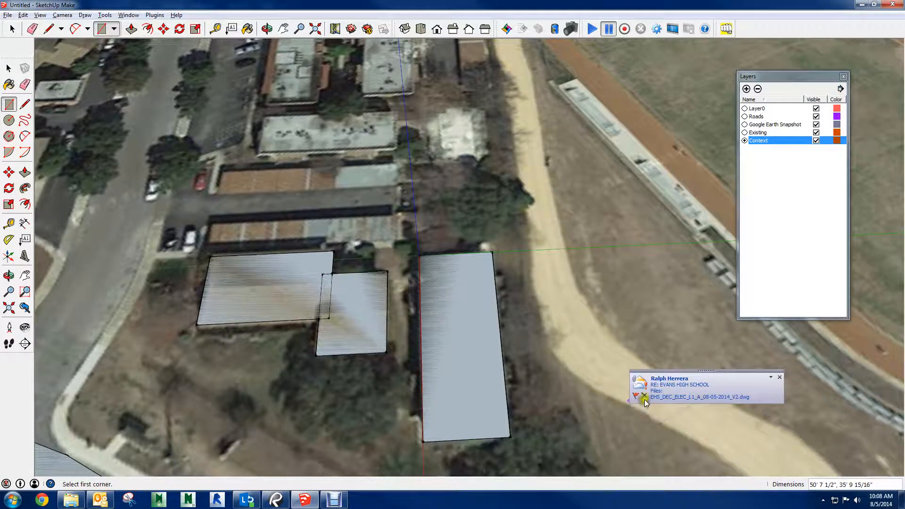
pyautogui.click(780, 377)
# Trace the long white-roofed building north of the carports and the small white structure beside it, about 45' by 30', with rectangles.
pyautogui.moveTo(401, 236); pyautogui.dragTo(424, 203, button='middle')
pyautogui.click(415, 200)
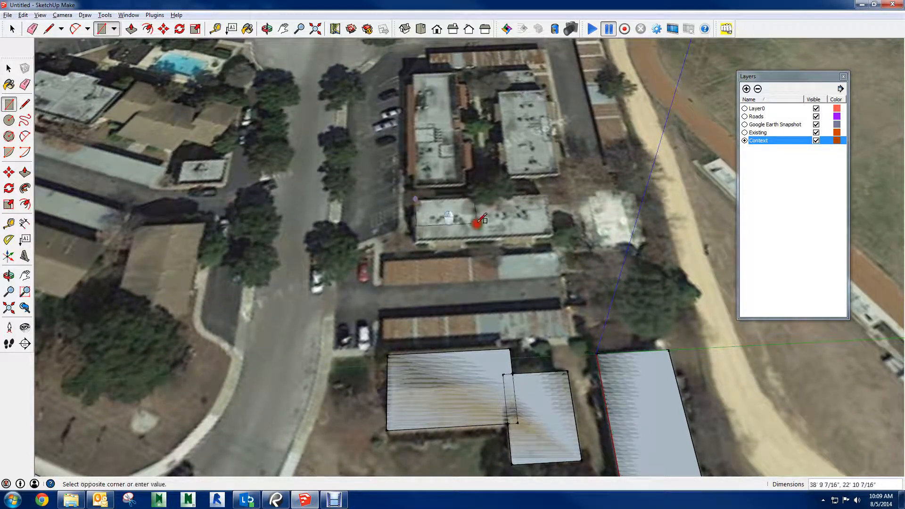
pyautogui.click(553, 241)
pyautogui.click(586, 195)
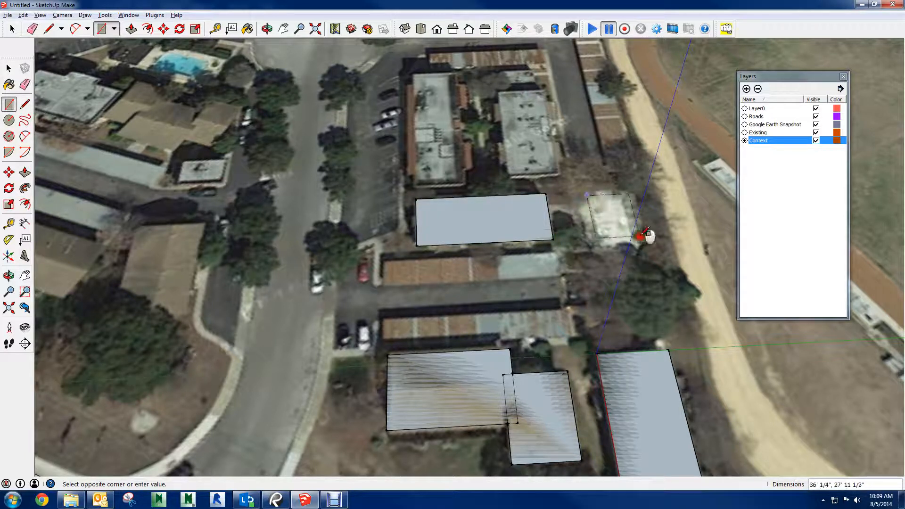
pyautogui.click(643, 249)
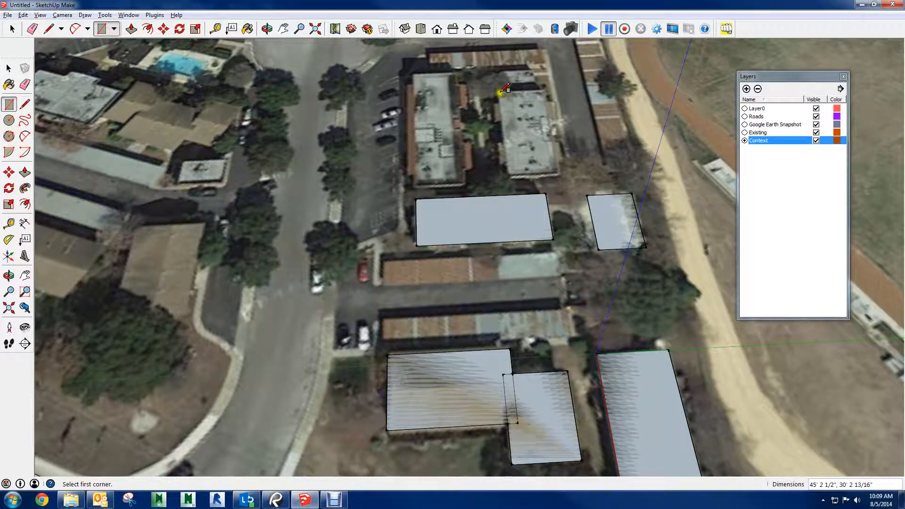
# Trace the two parallel flat-roofed apartment buildings with rectangles of about 86' by 34' and 117' by 38'.
pyautogui.click(499, 92)
pyautogui.click(556, 177)
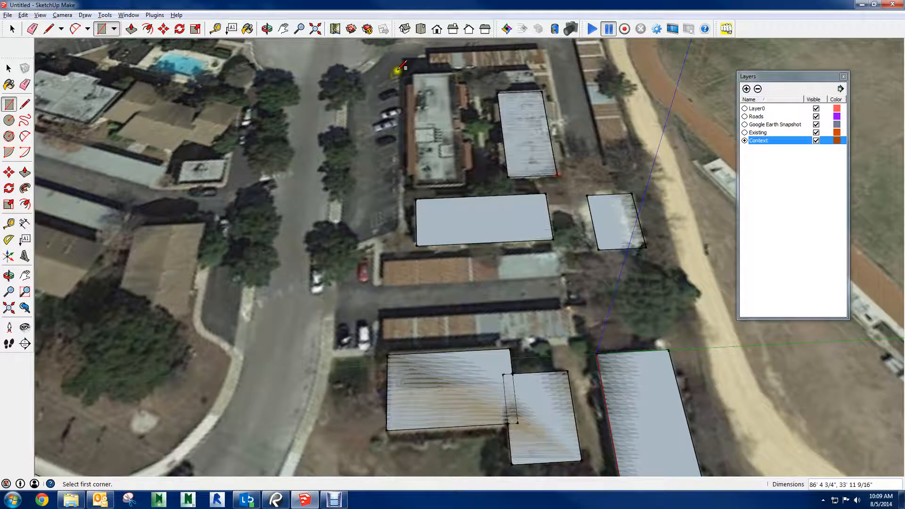
pyautogui.click(409, 73)
pyautogui.click(466, 185)
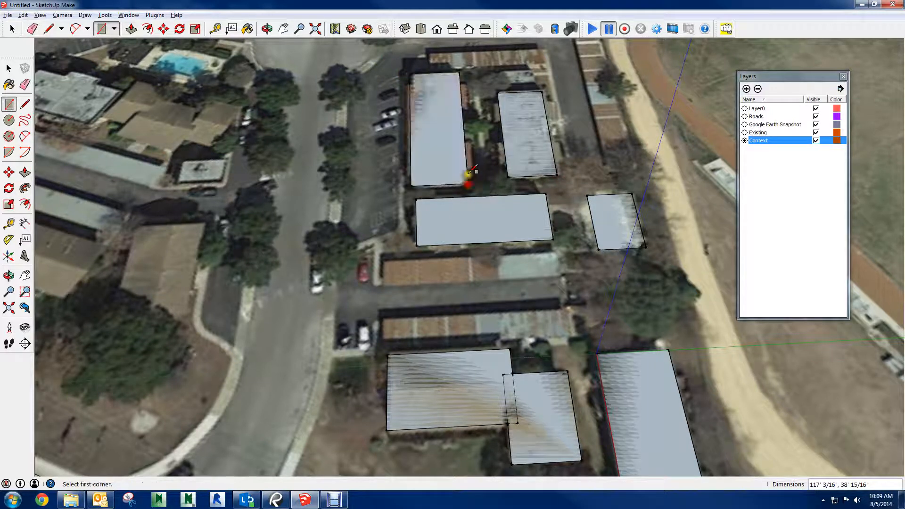
# Trace the covered strip behind the apartments with a rectangle of about 95' by 21' and add a narrow adjoining rectangle beside the east apartment building.
pyautogui.click(429, 52)
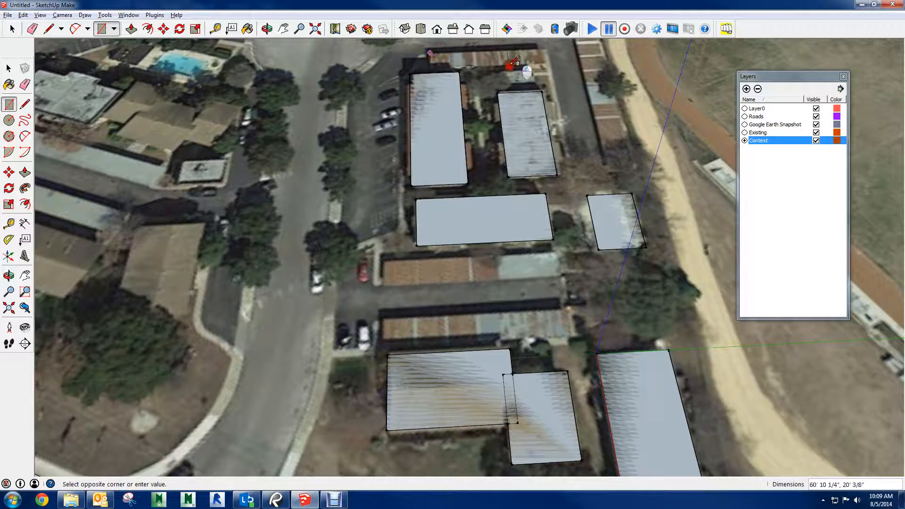
pyautogui.click(551, 66)
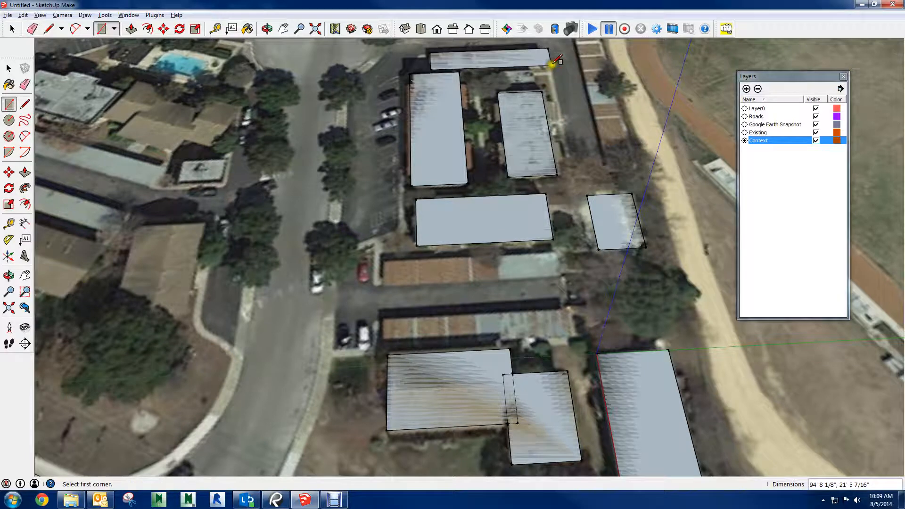
pyautogui.click(551, 65)
pyautogui.click(567, 164)
pyautogui.scroll(-1, 560, 71)
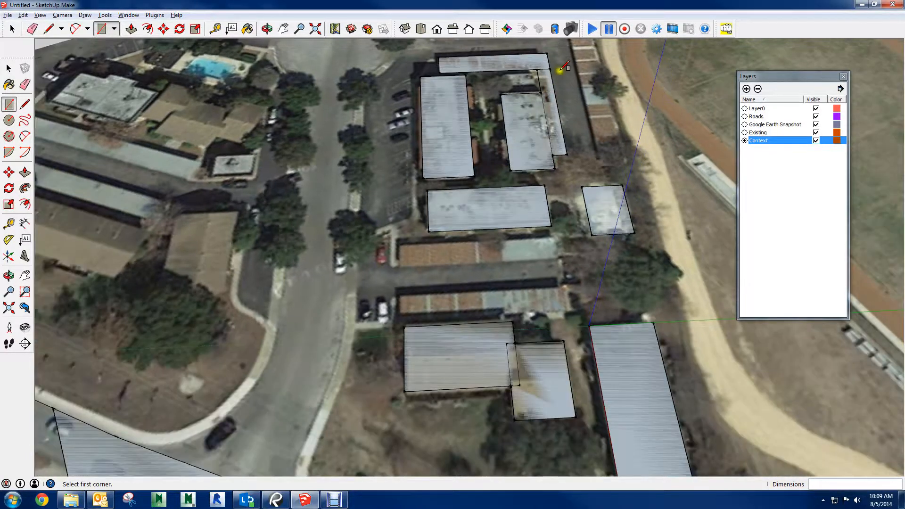
# Erase the overlapping interior edges so the tan-roofed building and the L-shaped strip each form a single footprint.
pyautogui.press('e')
pyautogui.scroll(-3, 629, 321)
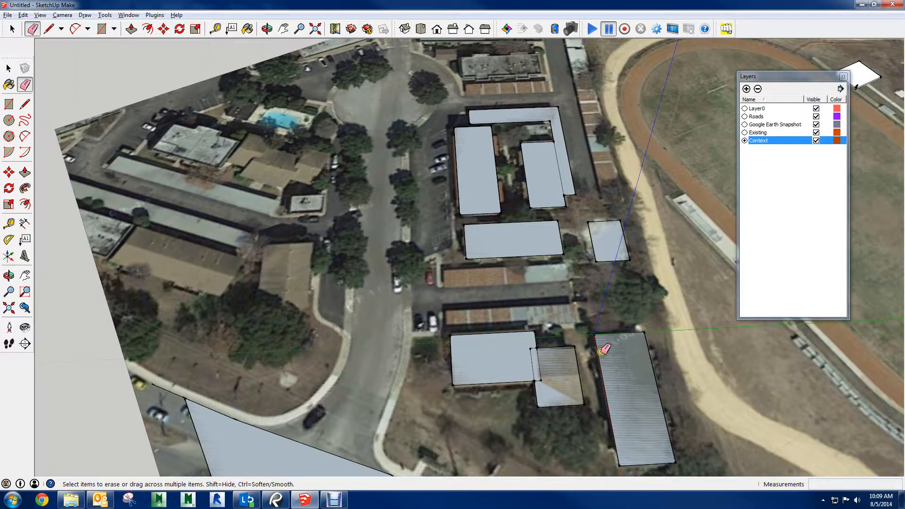
pyautogui.moveTo(629, 322); pyautogui.dragTo(530, 367, button='middle')
pyautogui.moveTo(526, 368); pyautogui.dragTo(525, 375)
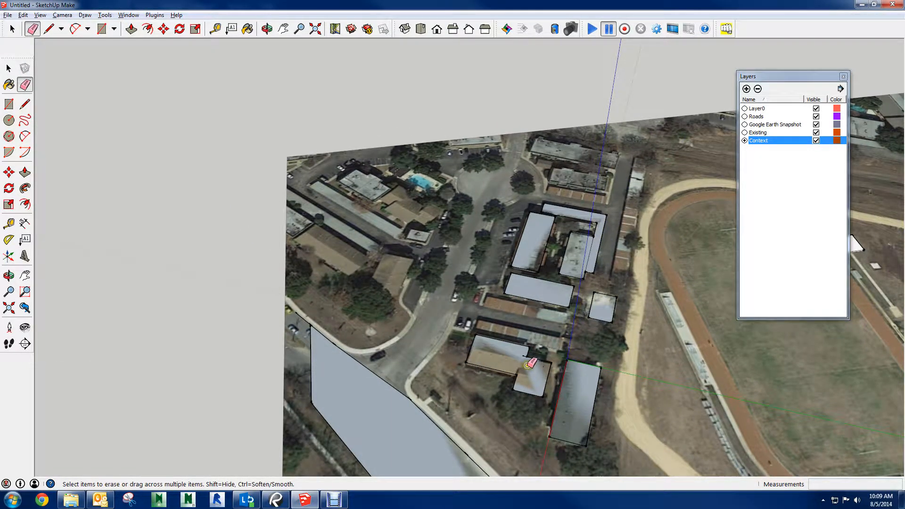
pyautogui.scroll(4, 527, 364)
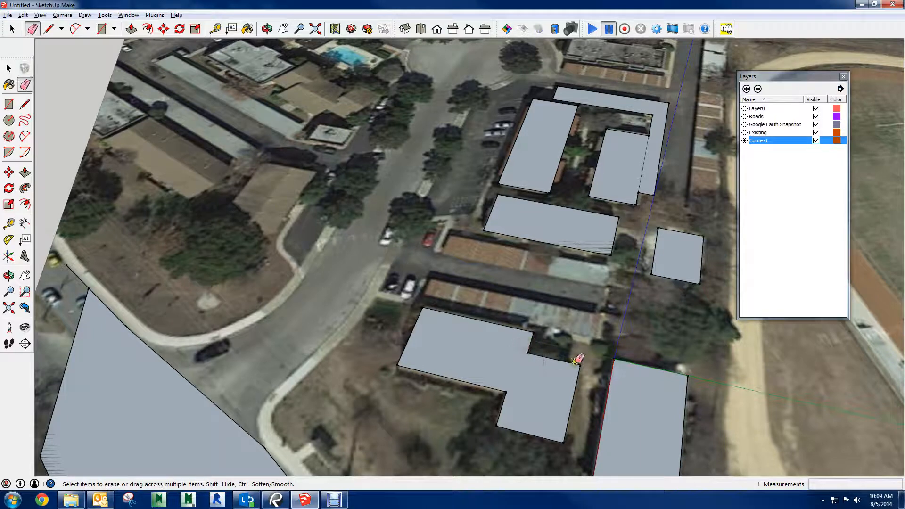
# Try extruding the long rectangular building footprint beside the dirt track by about 13', and undo the extrusion.
pyautogui.moveTo(564, 401)
pyautogui.mouseDown(button='middle')
pyautogui.moveTo(377, 192)
pyautogui.moveTo(330, 243)
pyautogui.mouseUp(button='middle')
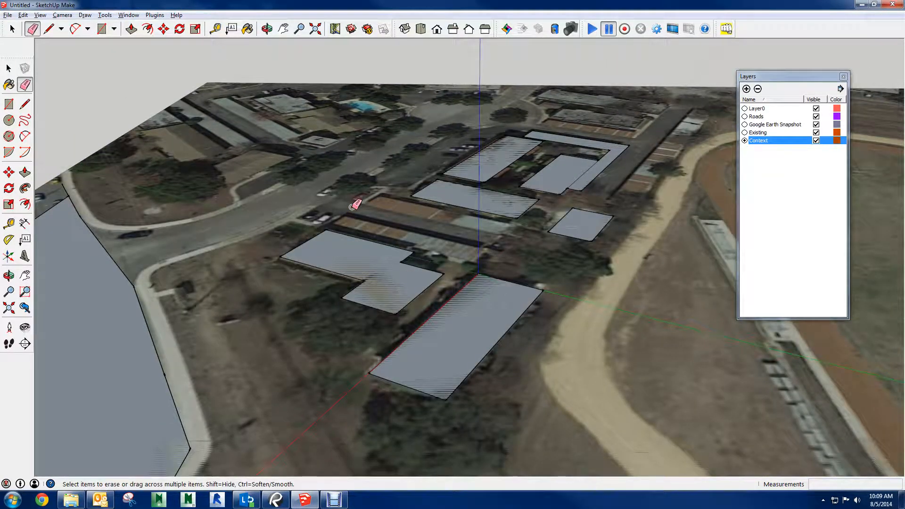
pyautogui.press('p')
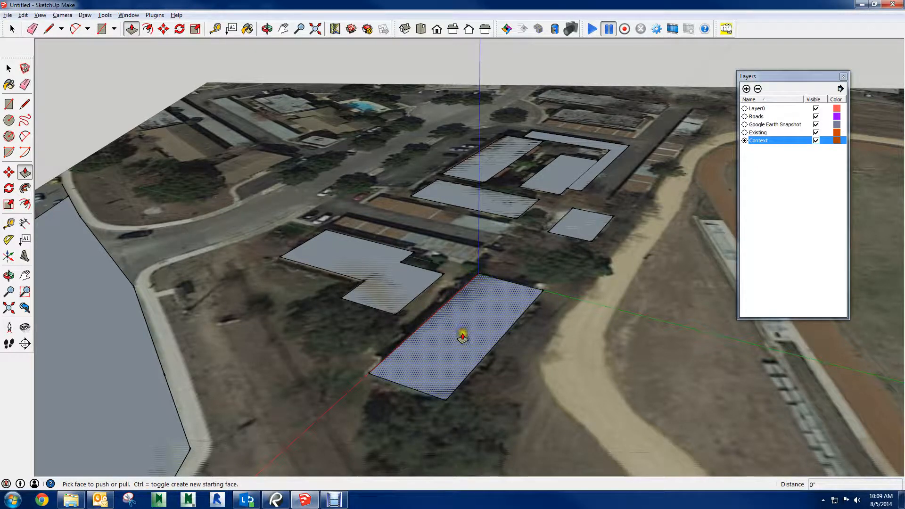
pyautogui.moveTo(462, 336); pyautogui.dragTo(467, 322)
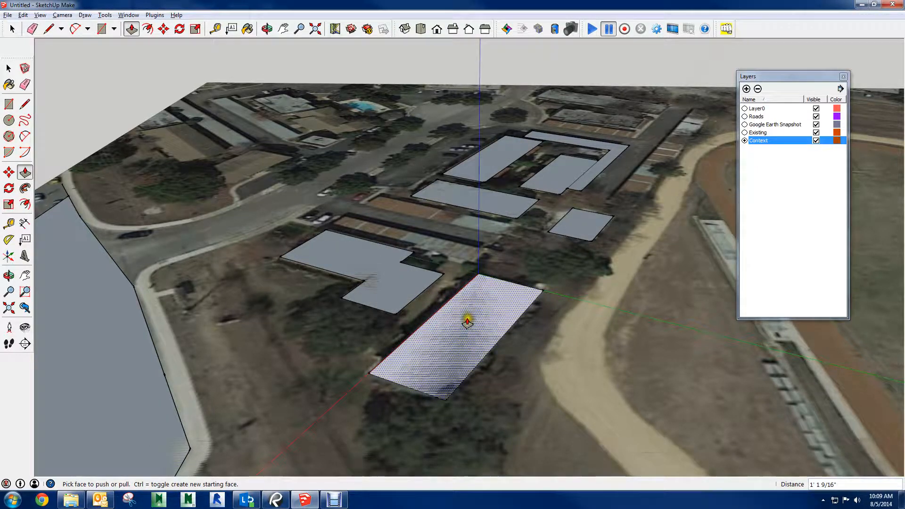
pyautogui.click(446, 348)
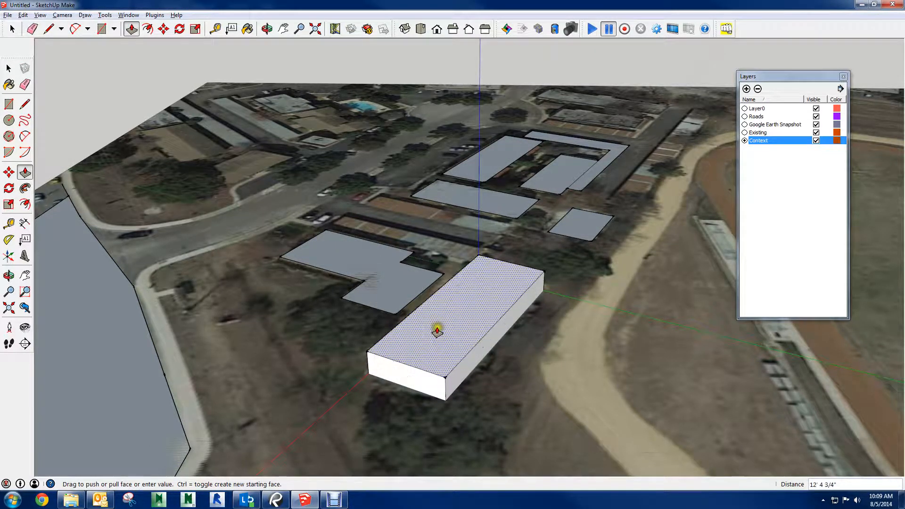
pyautogui.click(438, 326)
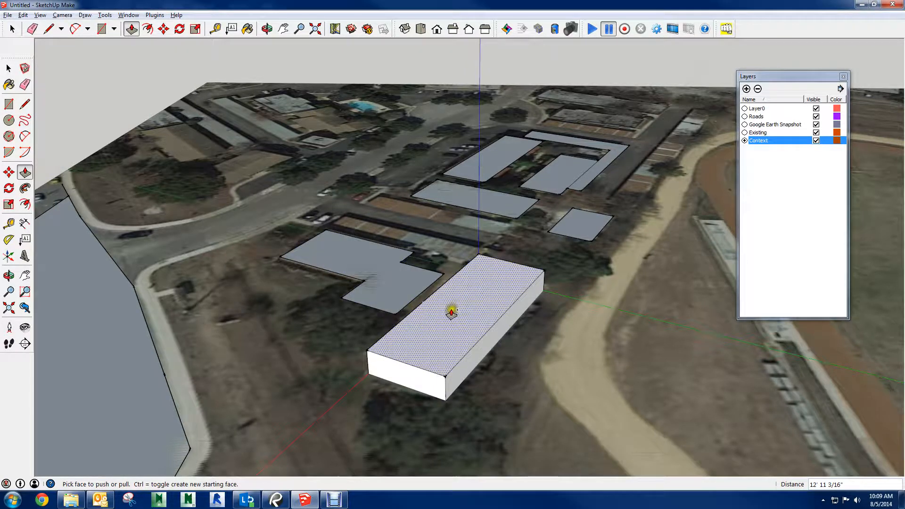
pyautogui.hotkey('ctrl', 'z')
# Extrude the long rectangular building footprint beside the dirt track to a height of 25'.
pyautogui.moveTo(473, 317)
pyautogui.mouseDown(button='middle')
pyautogui.moveTo(390, 297)
pyautogui.moveTo(408, 320)
pyautogui.moveTo(398, 306)
pyautogui.moveTo(358, 298)
pyautogui.moveTo(351, 307)
pyautogui.moveTo(323, 293)
pyautogui.mouseUp(button='middle')
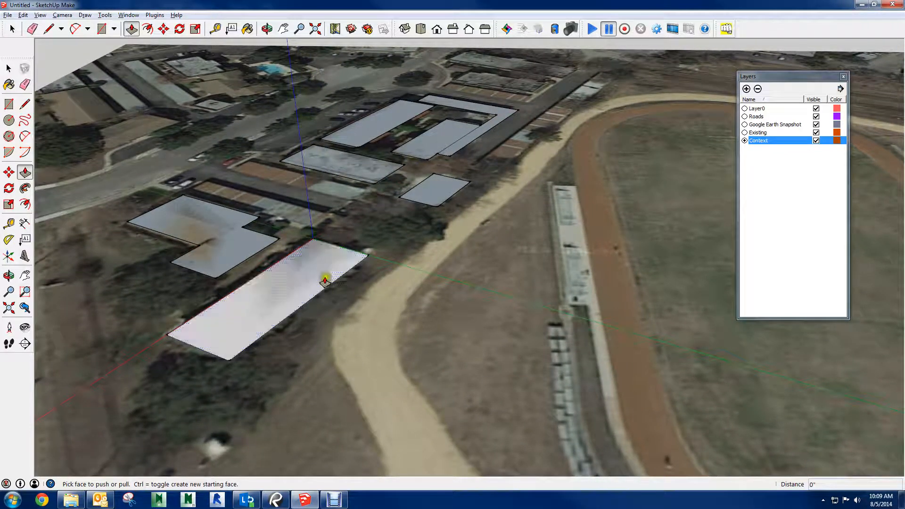
pyautogui.press('space')
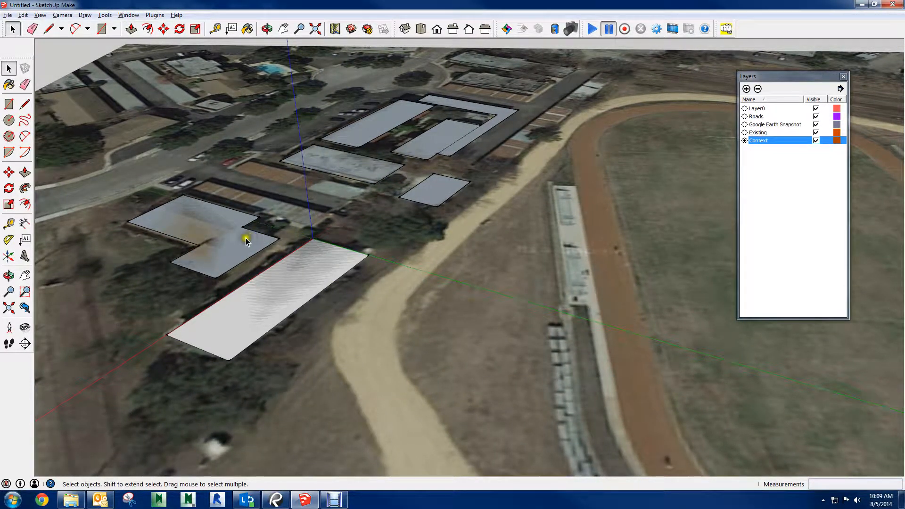
pyautogui.press('p')
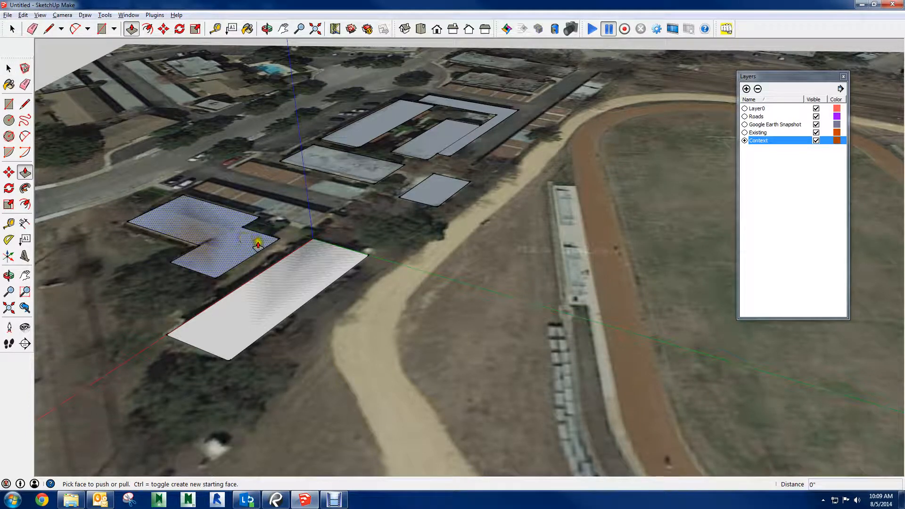
pyautogui.moveTo(258, 244); pyautogui.dragTo(340, 282, button='middle')
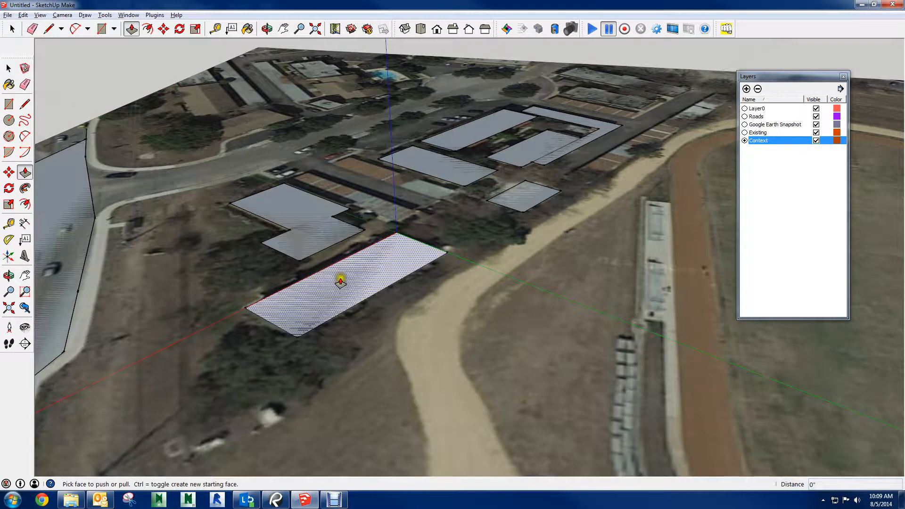
pyautogui.scroll(2, 304, 256)
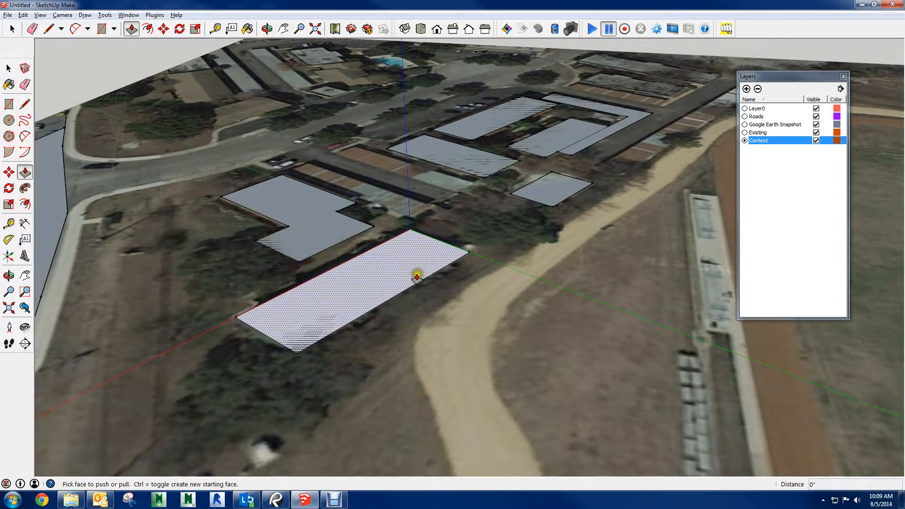
pyautogui.scroll(3, 417, 277)
pyautogui.moveTo(410, 268); pyautogui.dragTo(508, 272, button='middle')
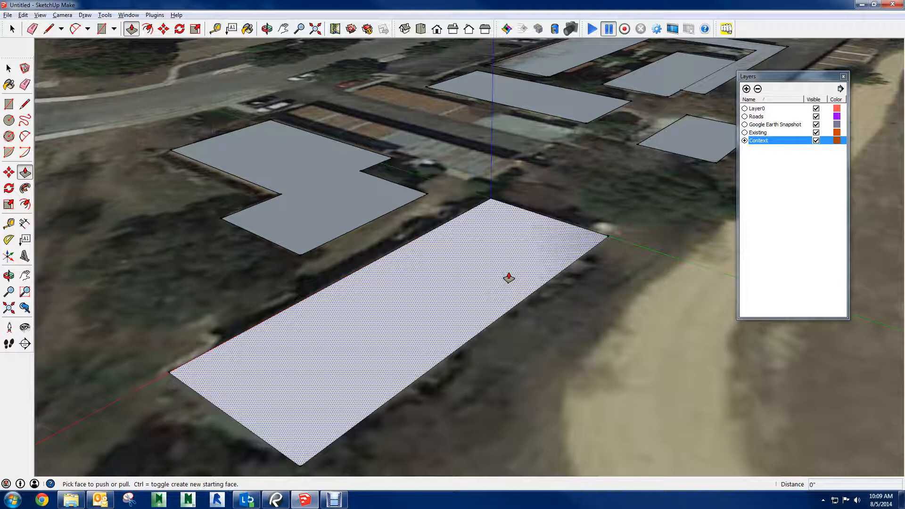
pyautogui.moveTo(458, 302); pyautogui.dragTo(461, 296)
pyautogui.click(464, 270)
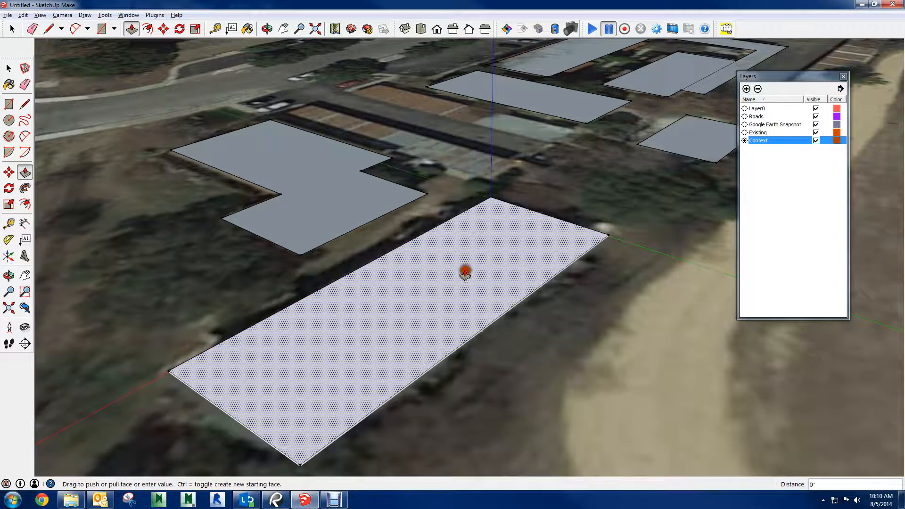
pyautogui.click(464, 267)
pyautogui.click(473, 294)
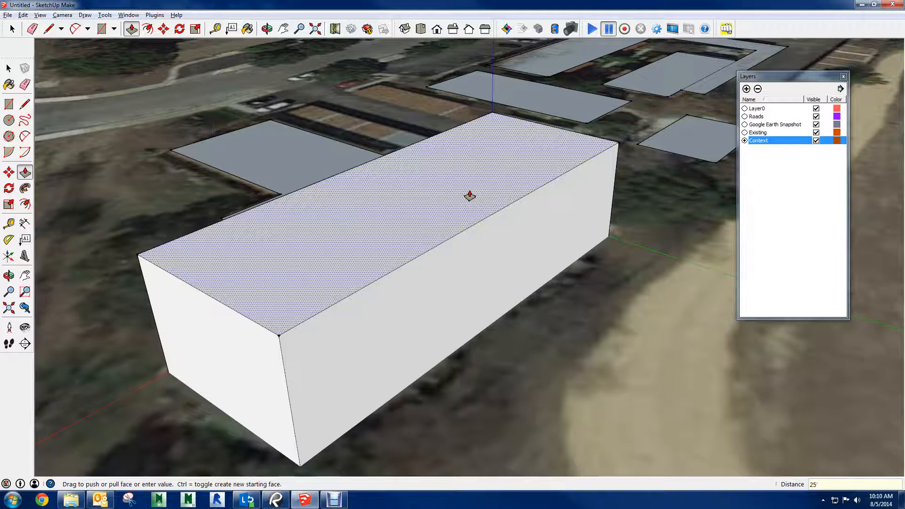
pyautogui.press('Return')
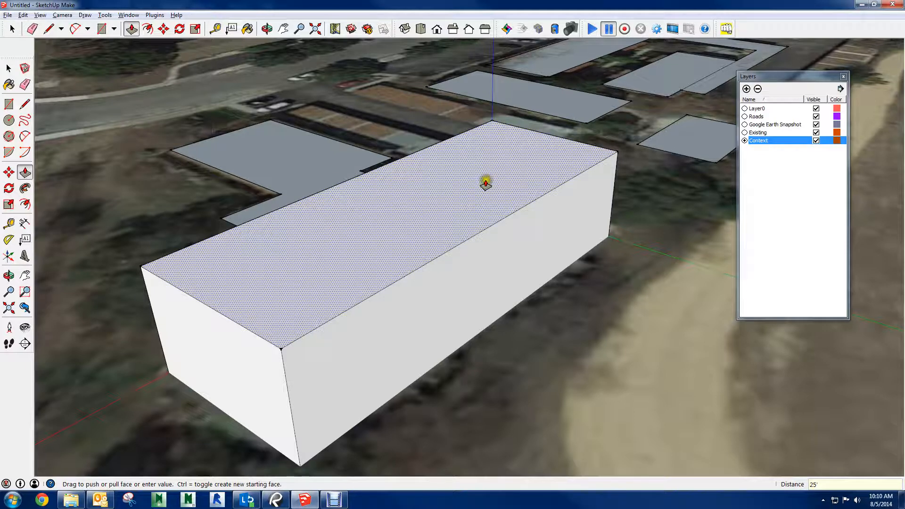
# Extrude the merged footprint of the tan-roofed building south of the carports to a height of 25'.
pyautogui.moveTo(485, 165); pyautogui.dragTo(421, 237, button='middle')
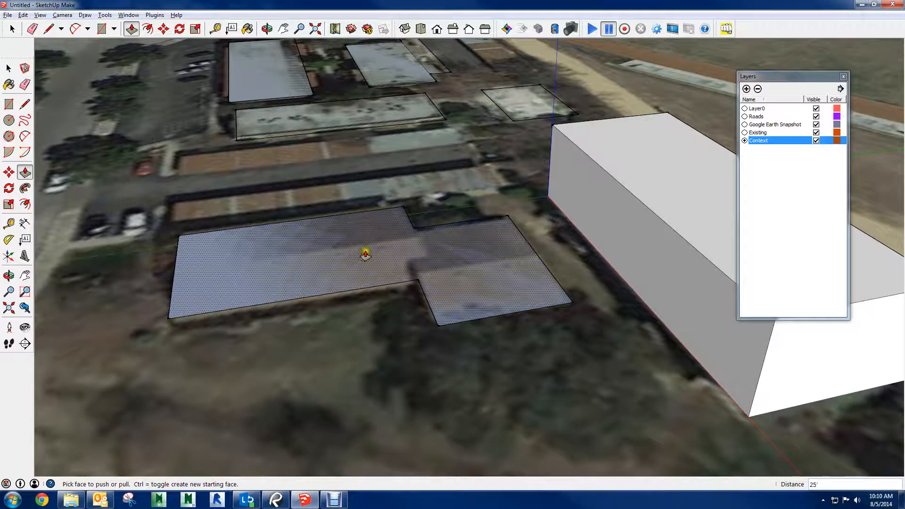
pyautogui.click(353, 263)
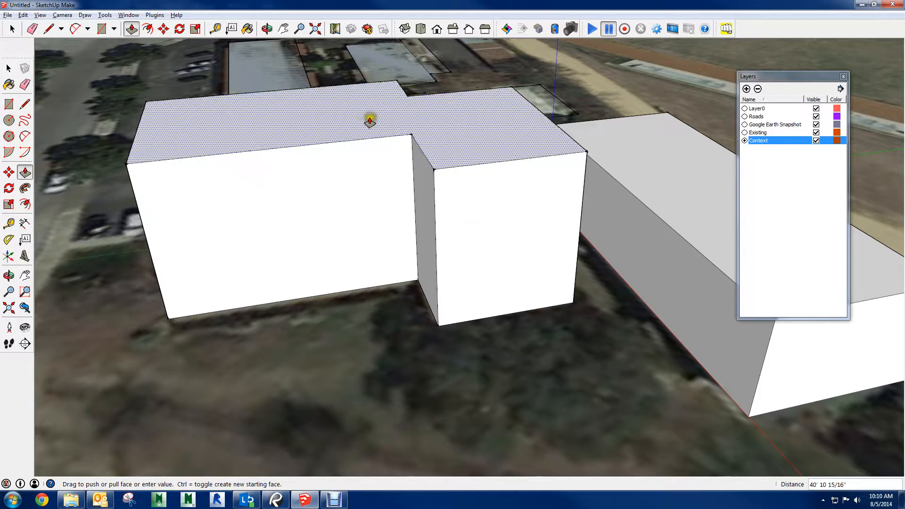
pyautogui.press('Escape')
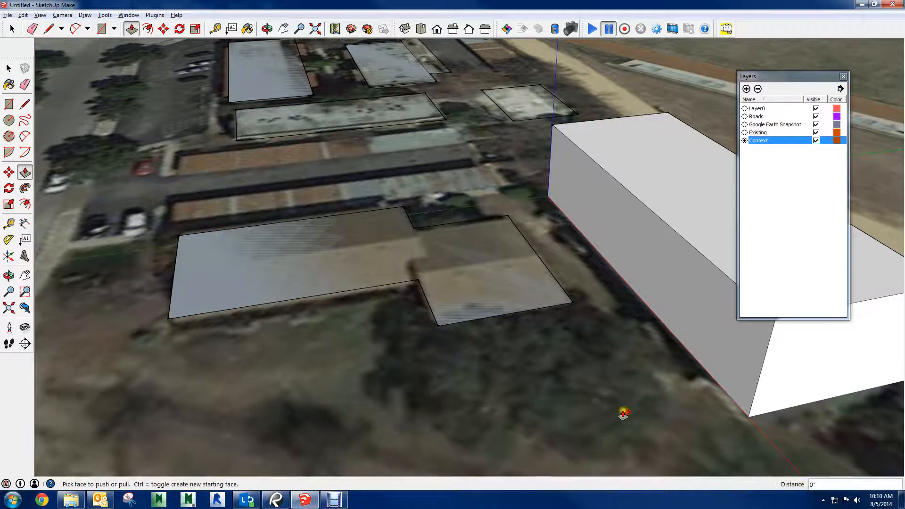
pyautogui.click(324, 264)
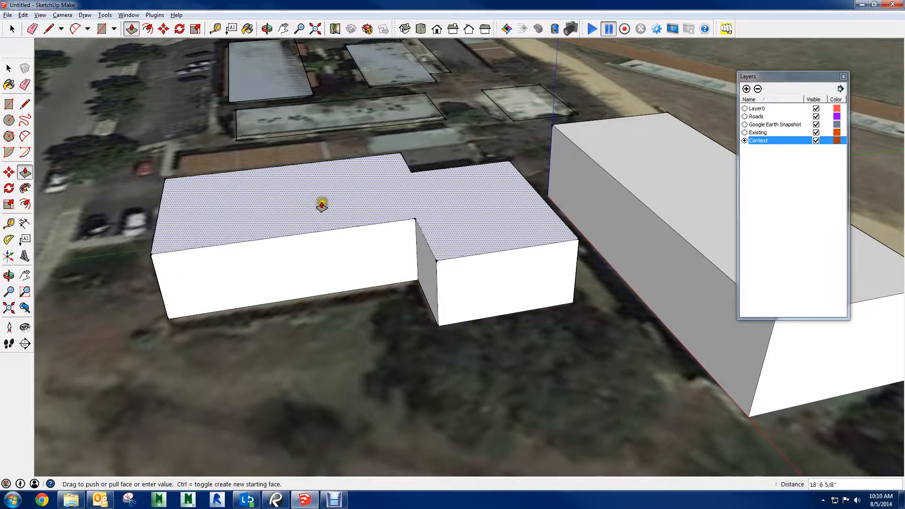
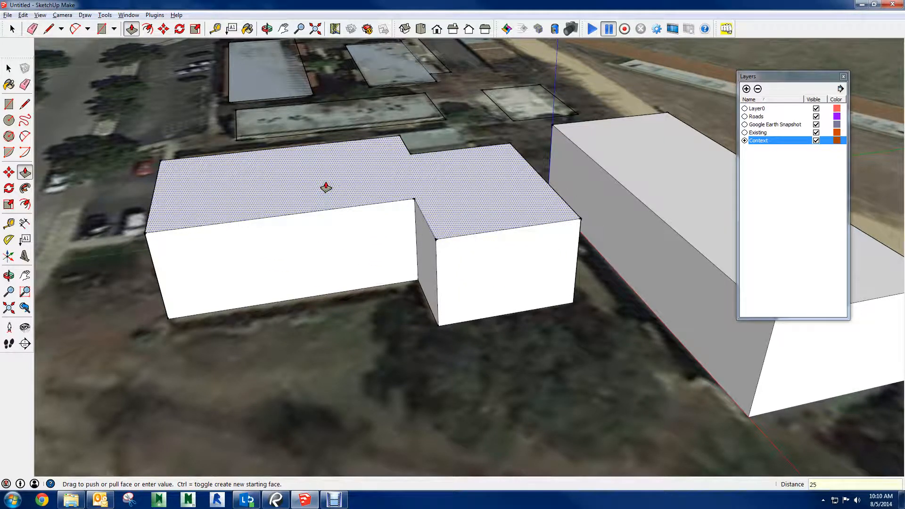
pyautogui.press('Return')
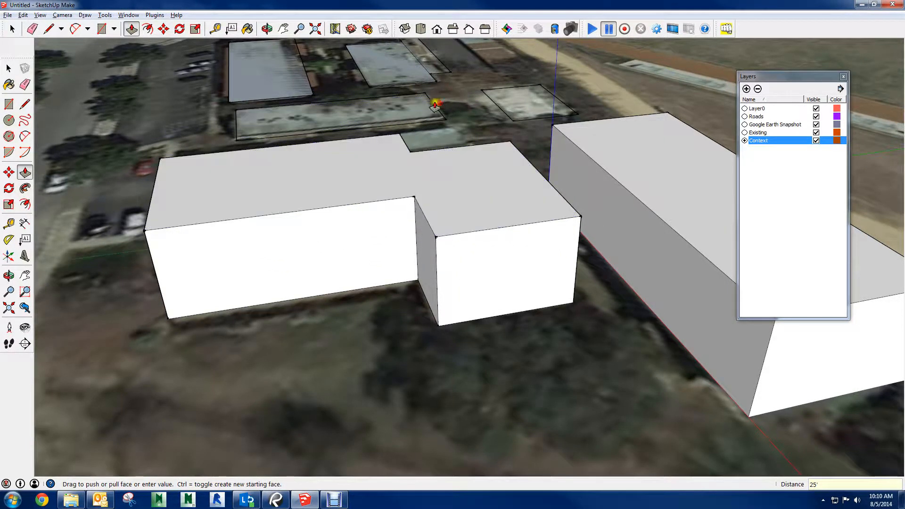
# Extrude the footprint of the small white structure near the dirt track to a height of about 23'.
pyautogui.moveTo(539, 102); pyautogui.dragTo(245, 214, button='middle')
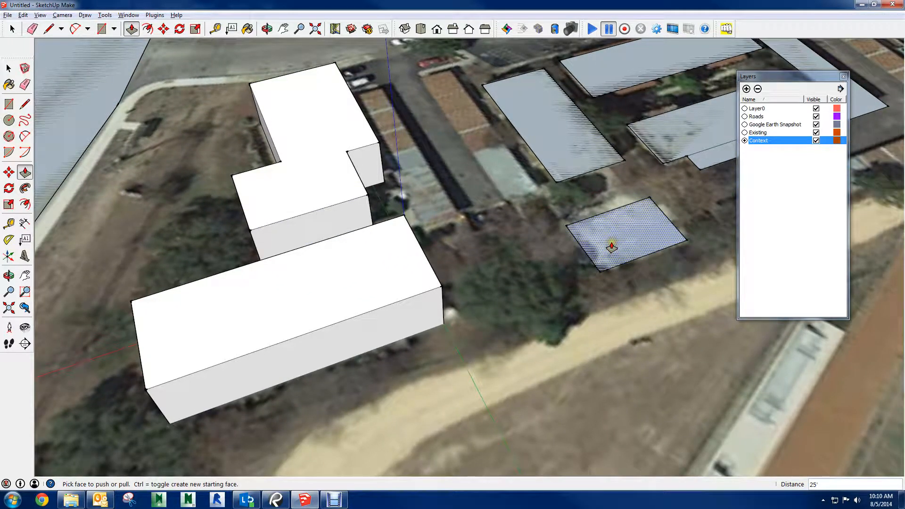
pyautogui.moveTo(611, 245)
pyautogui.mouseDown()
pyautogui.moveTo(570, 166)
pyautogui.moveTo(607, 232)
pyautogui.mouseUp()
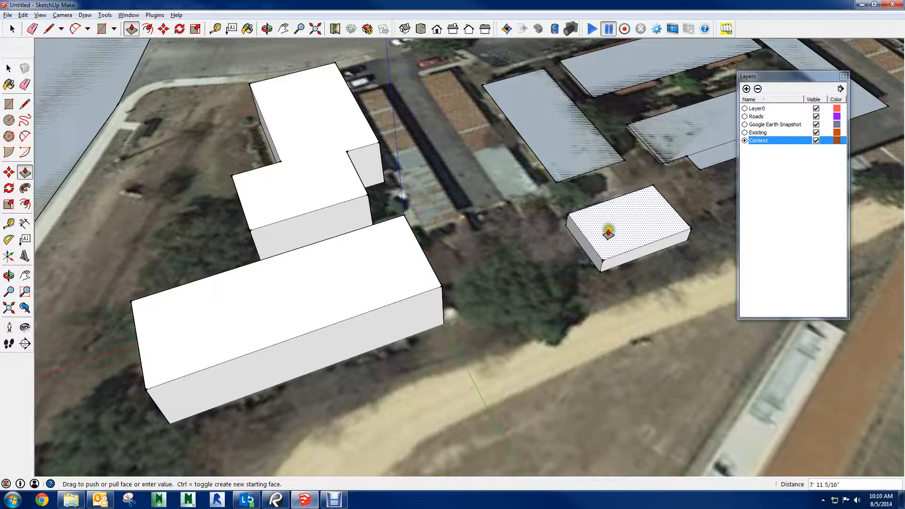
pyautogui.press('Escape')
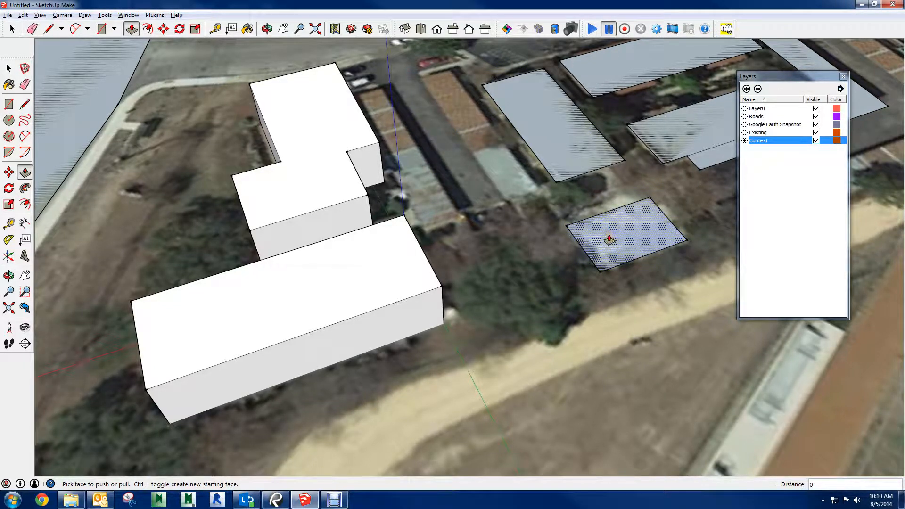
pyautogui.moveTo(620, 242); pyautogui.dragTo(621, 205)
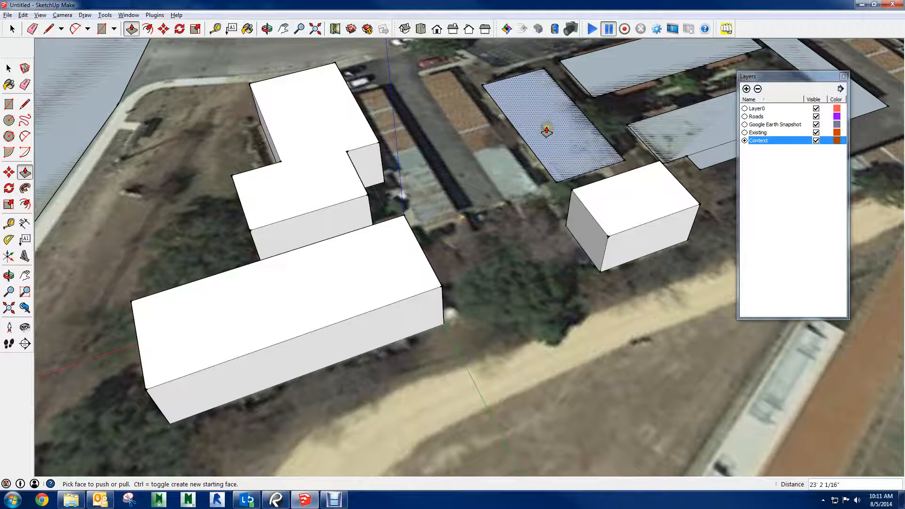
# Extrude the footprint of the long white-roofed building north of the carports to a height of 25'.
pyautogui.moveTo(546, 132); pyautogui.dragTo(483, 94)
pyautogui.press('o')
pyautogui.moveTo(483, 94); pyautogui.dragTo(411, 192, button='middle')
pyautogui.moveTo(413, 190); pyautogui.dragTo(262, 253)
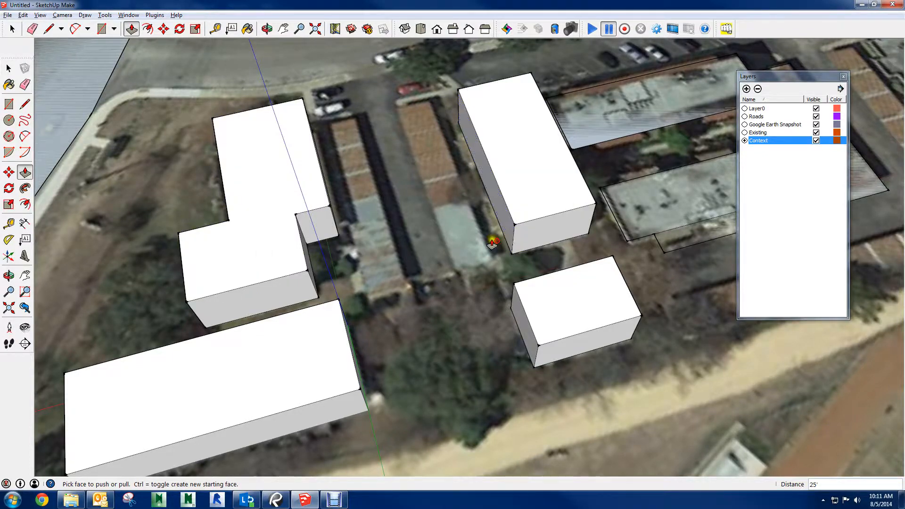
# Measure the vertical corner edge of the long building block with the Tape Measure.
pyautogui.moveTo(489, 248); pyautogui.dragTo(545, 192, button='middle')
pyautogui.scroll(3, 545, 192)
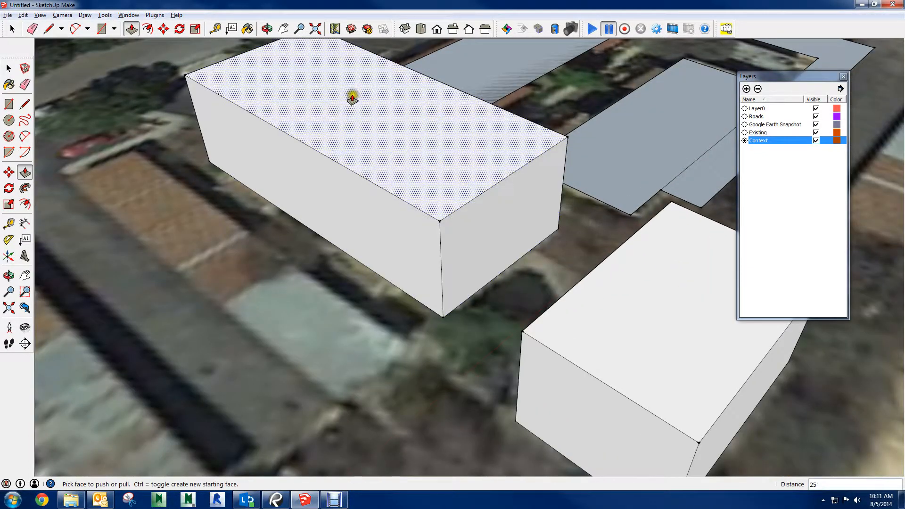
pyautogui.click(215, 29)
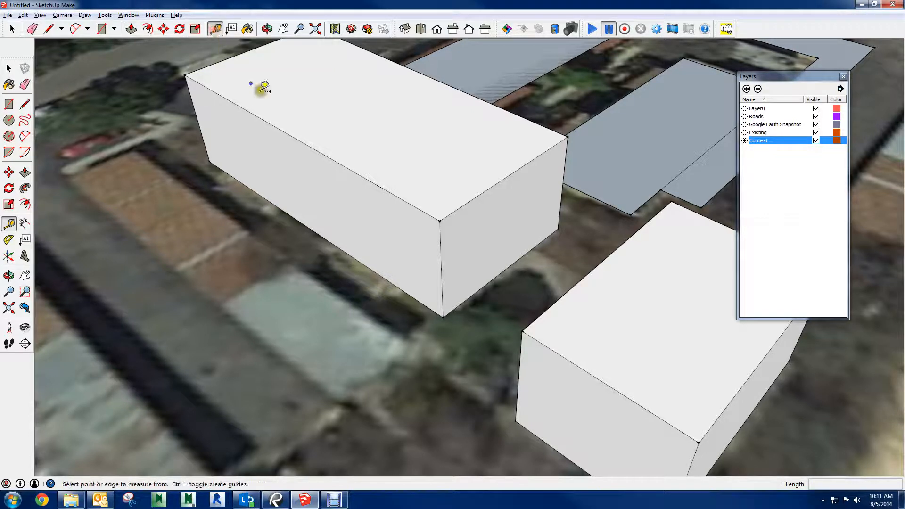
pyautogui.click(440, 220)
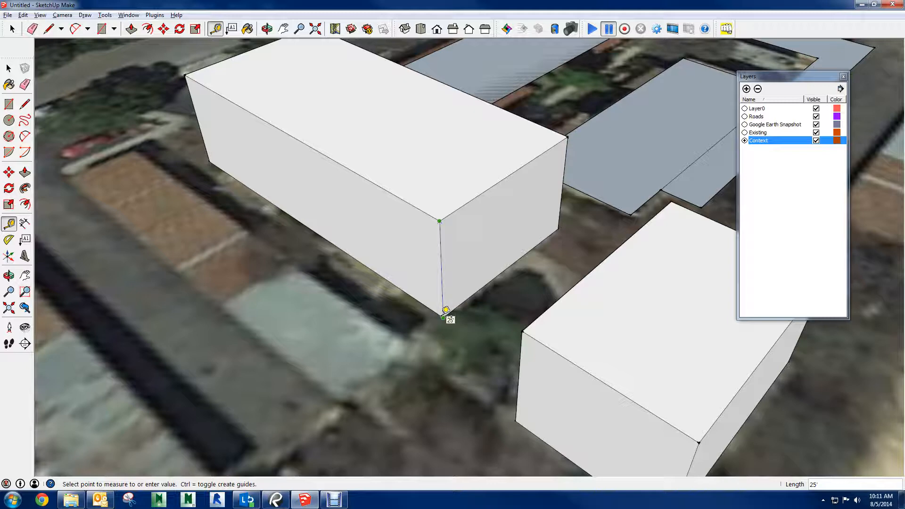
pyautogui.click(445, 311)
# Push/Pull the top of the smaller neighbouring block to align with the long building's roof height.
pyautogui.moveTo(542, 290); pyautogui.dragTo(572, 269, button='middle')
pyautogui.scroll(1, 575, 269)
pyautogui.press('p')
pyautogui.click(595, 257)
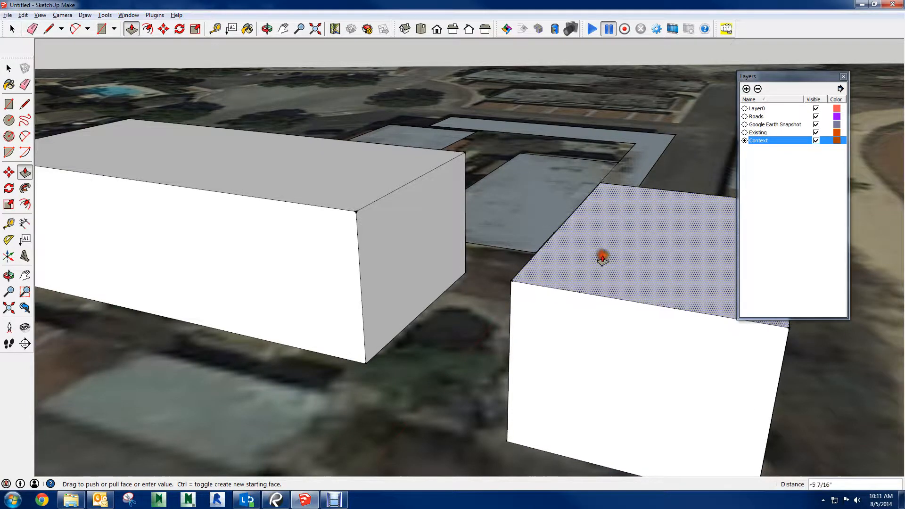
pyautogui.click(357, 209)
# Extrude the three remaining flat footprints behind the two blocks, matching each to the neighbouring roof height.
pyautogui.click(550, 187)
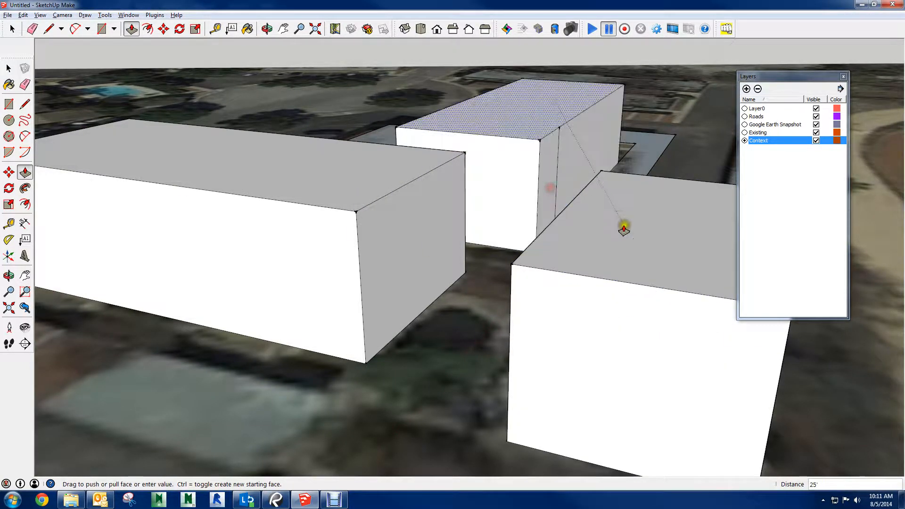
pyautogui.click(622, 227)
pyautogui.click(628, 165)
pyautogui.click(635, 209)
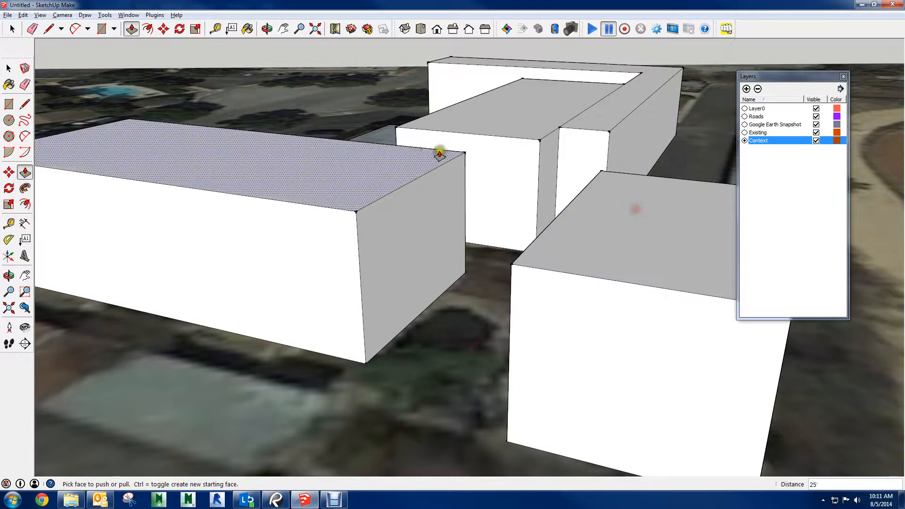
pyautogui.click(439, 153)
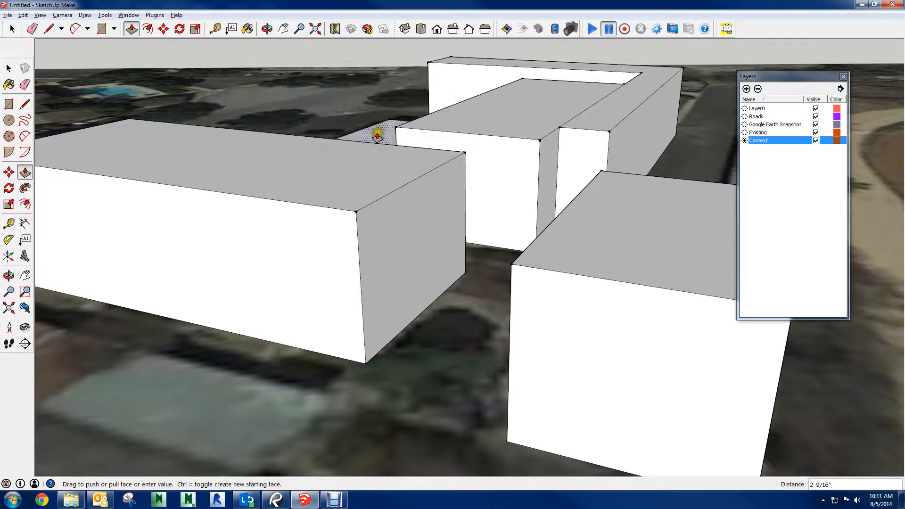
pyautogui.click(372, 173)
pyautogui.scroll(-1, 509, 142)
pyautogui.moveTo(509, 142); pyautogui.dragTo(561, 200, button='middle')
pyautogui.keyDown('shift'); pyautogui.moveTo(516, 65); pyautogui.dragTo(508, 184, button='middle'); pyautogui.keyUp('shift')
pyautogui.scroll(-5, 527, 192)
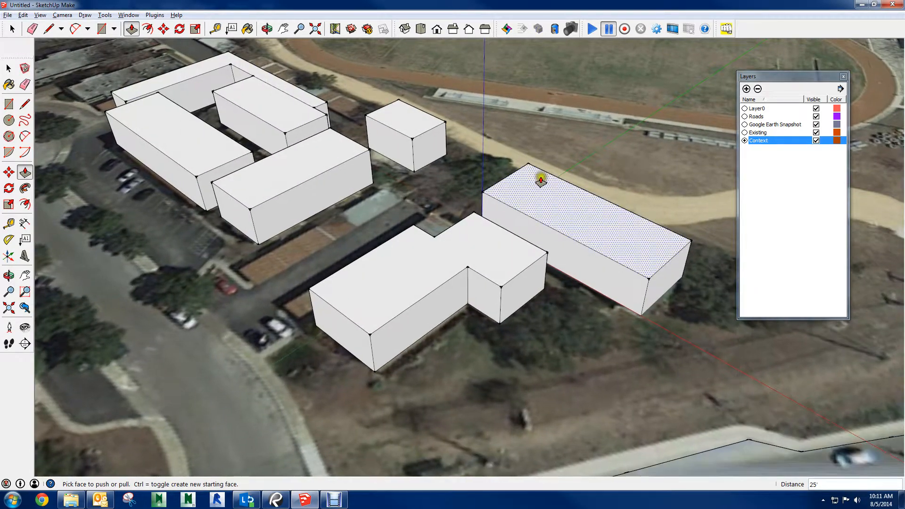
pyautogui.scroll(-4, 509, 181)
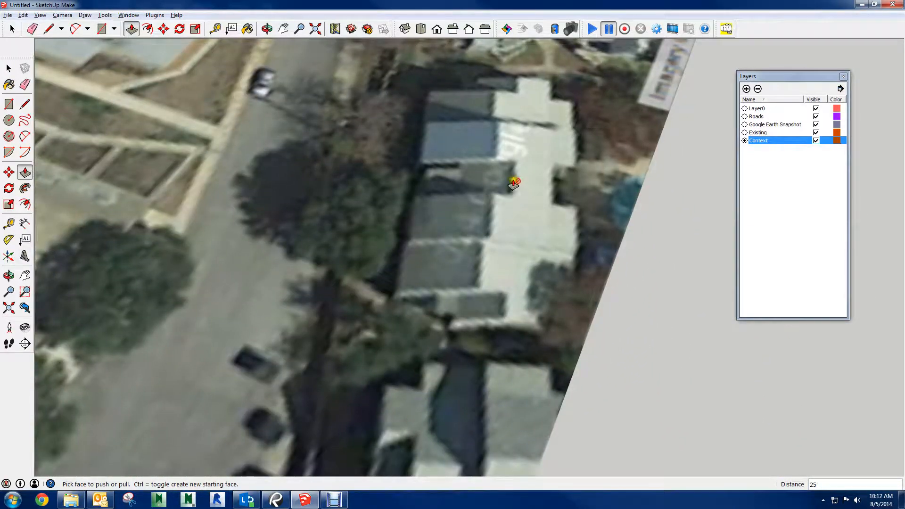
pyautogui.press('e')
pyautogui.press('r')
pyautogui.click(431, 92)
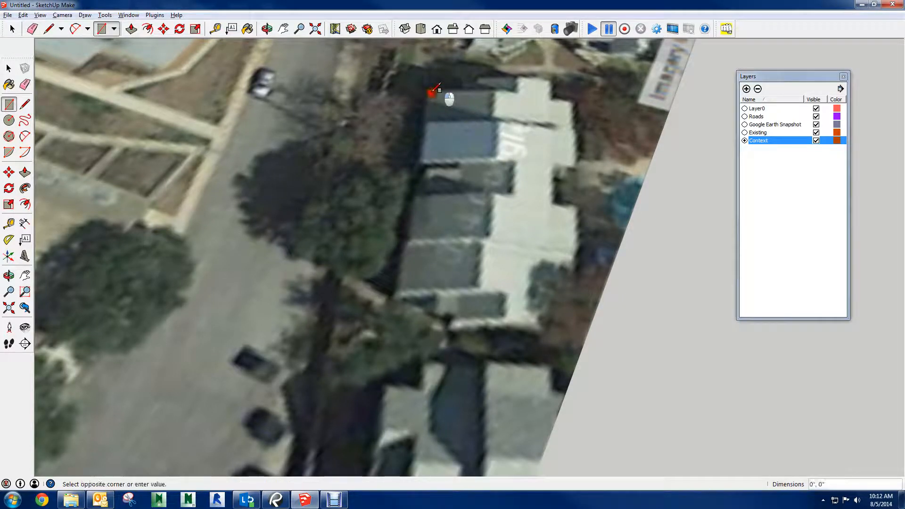
pyautogui.click(501, 329)
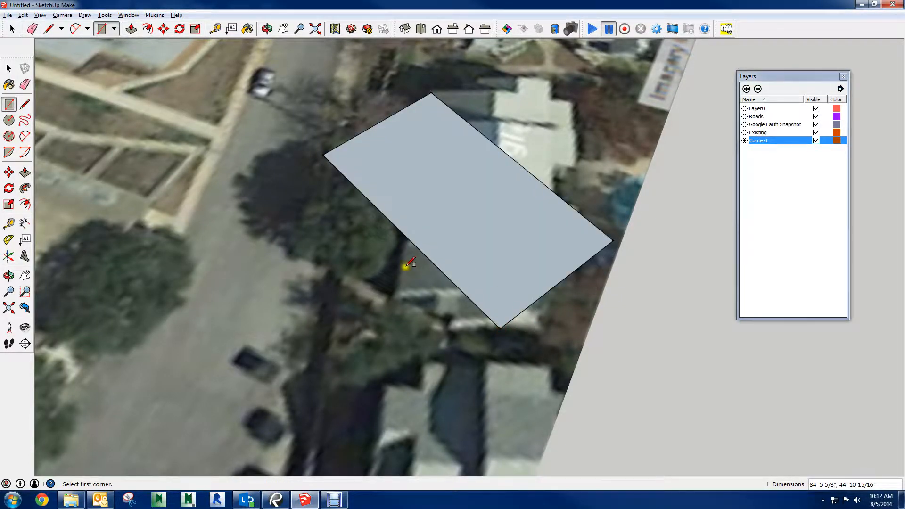
pyautogui.hotkey('ctrl', 'z')
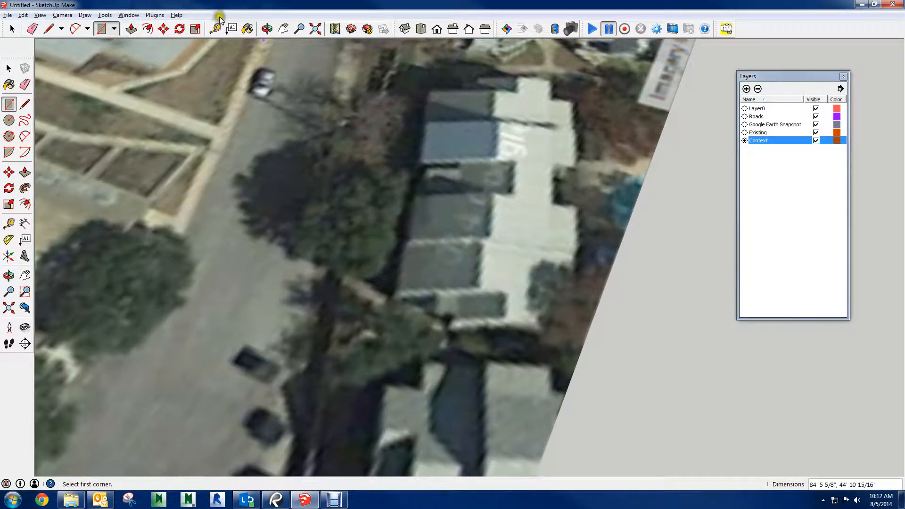
# Relocate the drawing axes to the townhouse roof's street-side corner, with red along its short edge and green along its long edge.
pyautogui.click(8, 257)
pyautogui.click(427, 90)
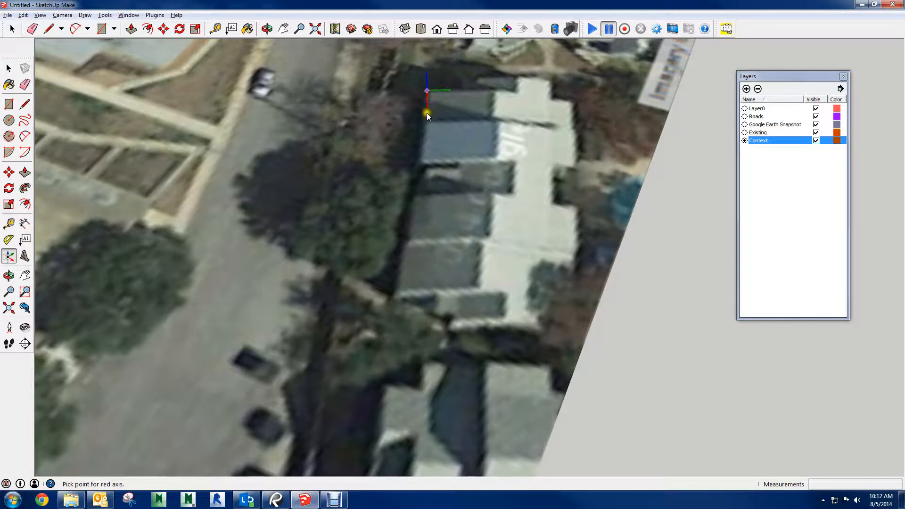
pyautogui.click(388, 430)
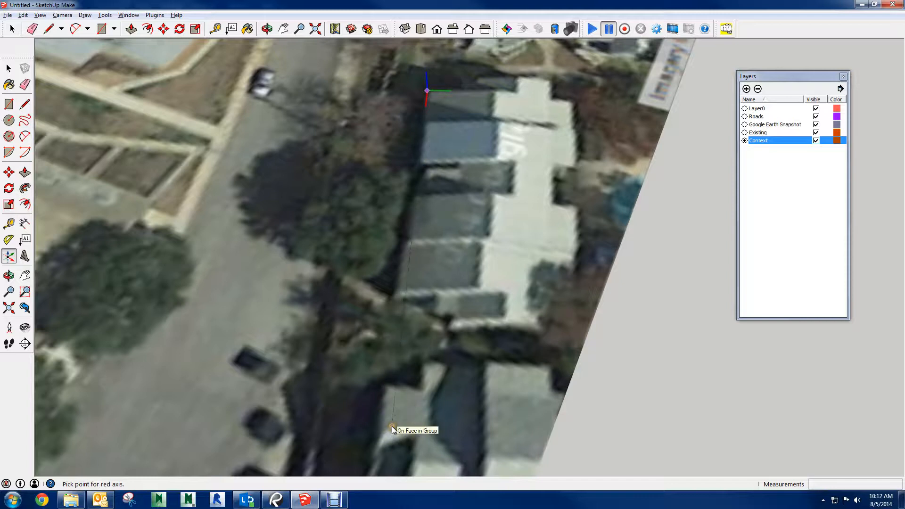
pyautogui.click(646, 238)
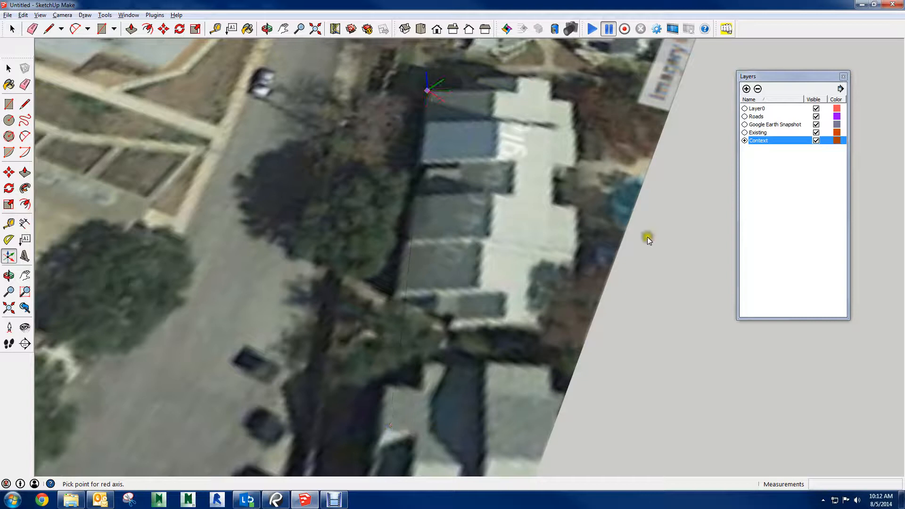
pyautogui.click(617, 95)
pyautogui.click(395, 295)
# Draw a rectangle from the new axes origin over the townhouse roof as its footprint.
pyautogui.press('r')
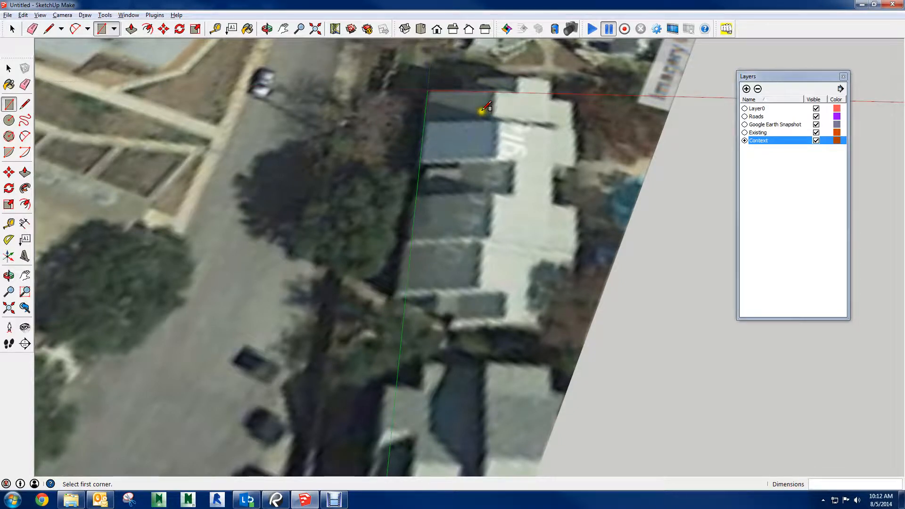
pyautogui.click(427, 90)
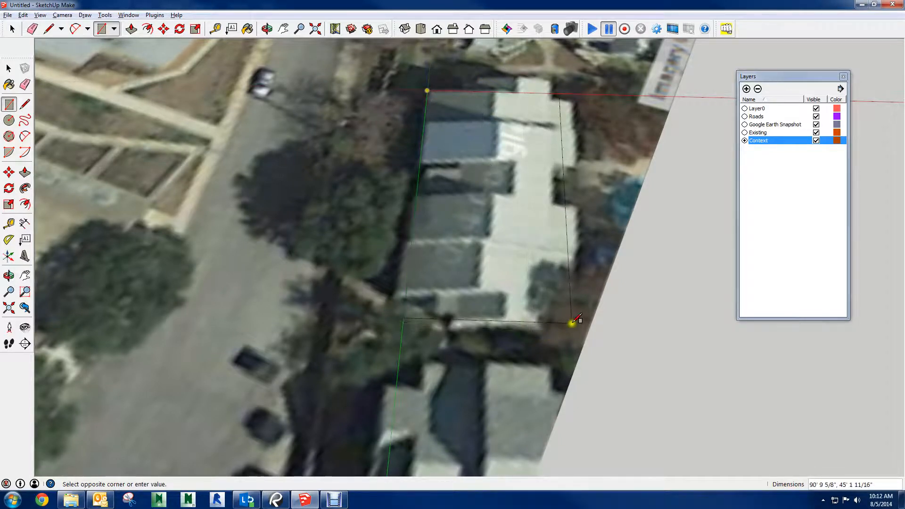
pyautogui.click(587, 320)
# Draw the adjacent house's street-side wing as a rectangle about 68' by 31', plus an adjoining connector about 37' by 15'.
pyautogui.scroll(-4, 505, 299)
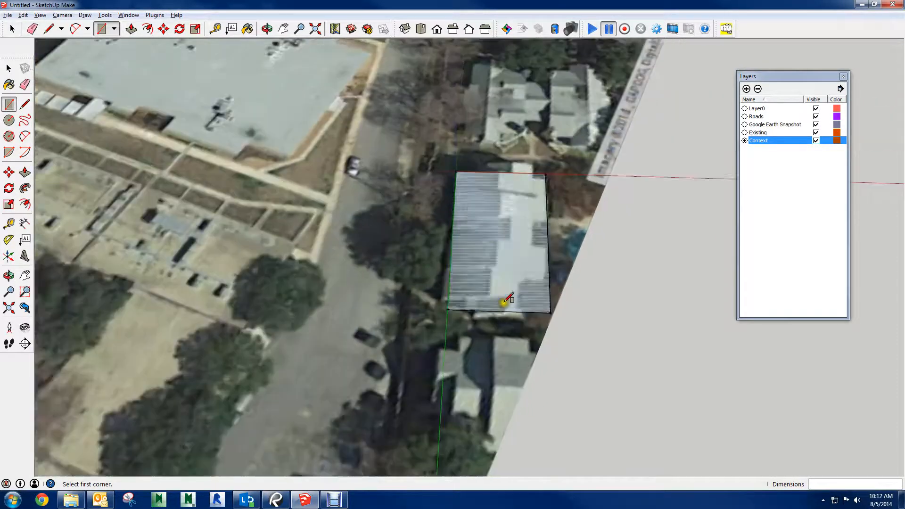
pyautogui.moveTo(490, 181); pyautogui.dragTo(492, 228, button='middle')
pyautogui.click(471, 114)
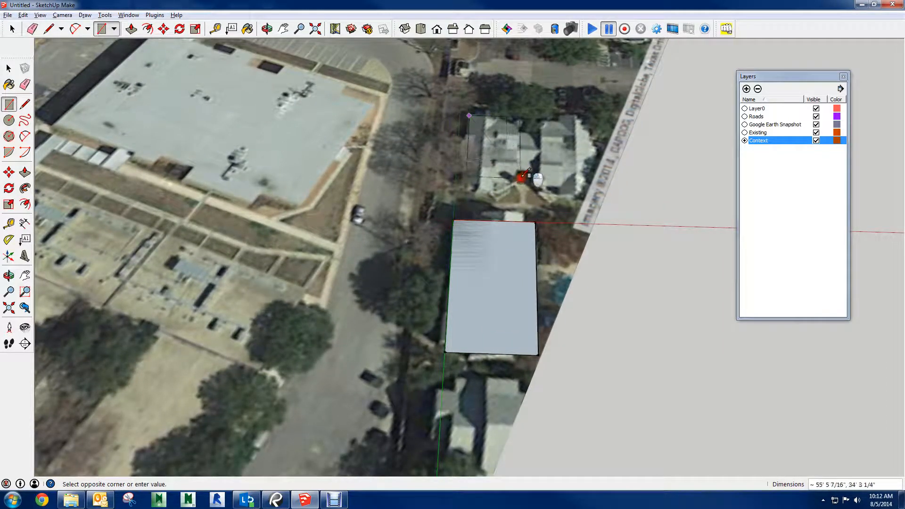
pyautogui.click(515, 192)
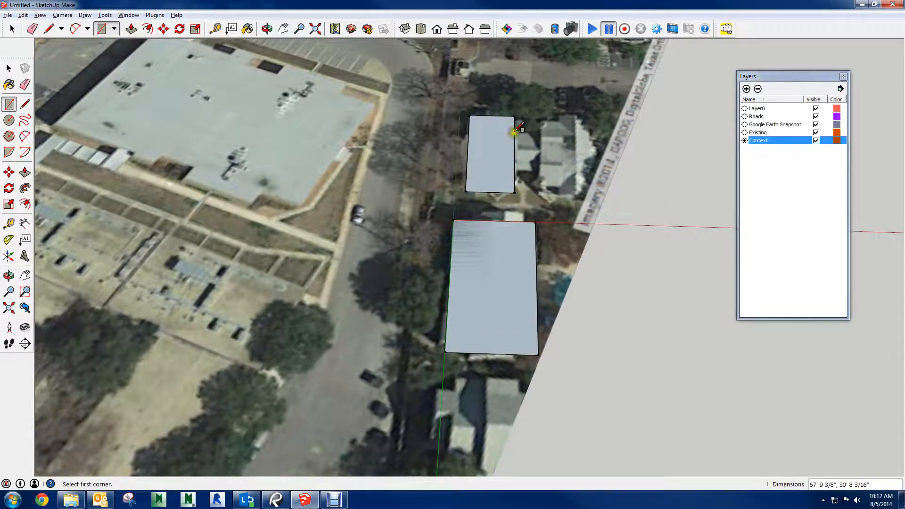
pyautogui.click(515, 132)
pyautogui.click(536, 173)
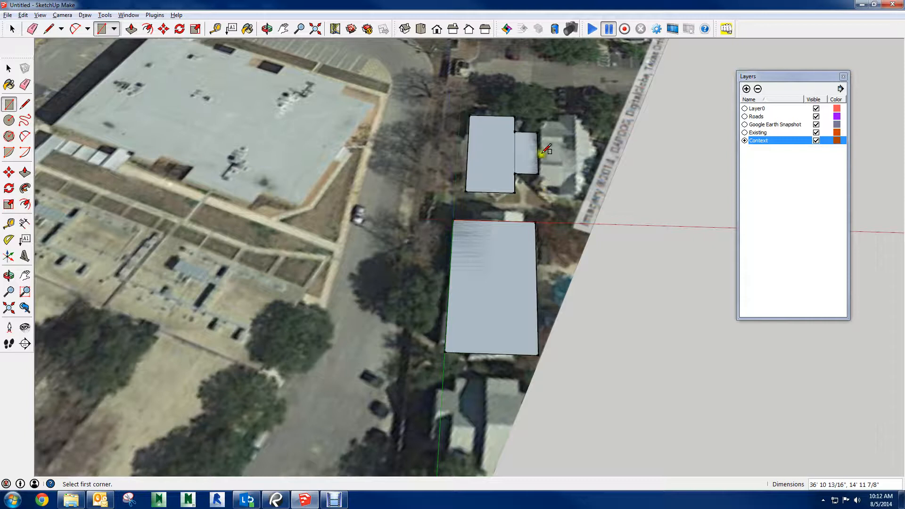
# Draw a rectangle over the house's far wing and erase the shared edges to merge the three rectangles into one footprint.
pyautogui.click(593, 114)
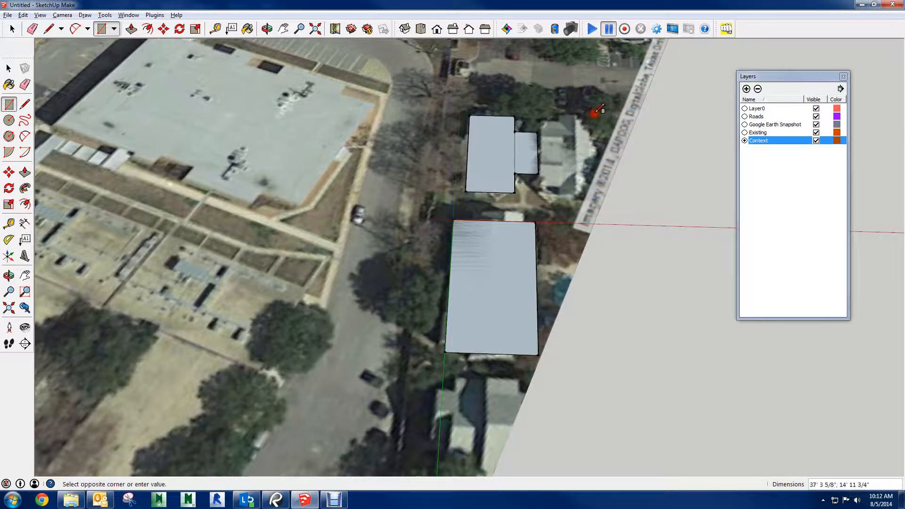
pyautogui.click(538, 205)
pyautogui.press('e')
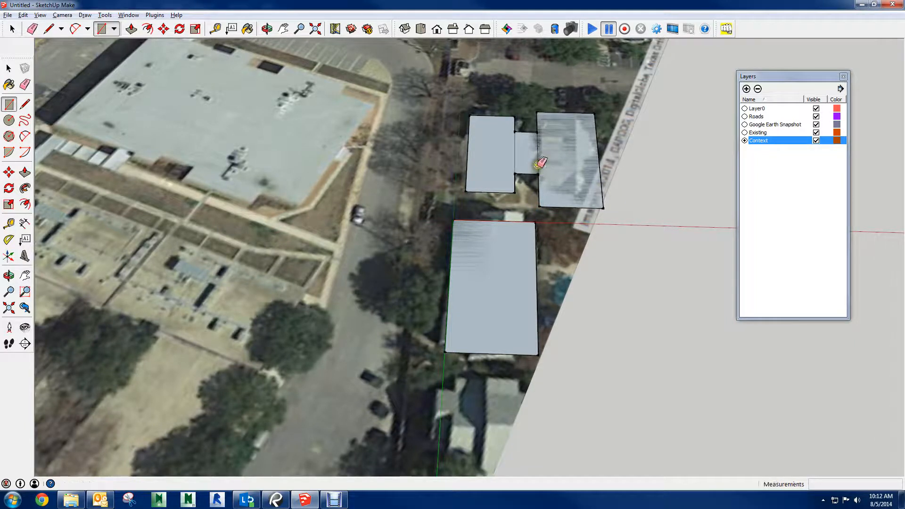
pyautogui.moveTo(548, 159); pyautogui.dragTo(504, 154)
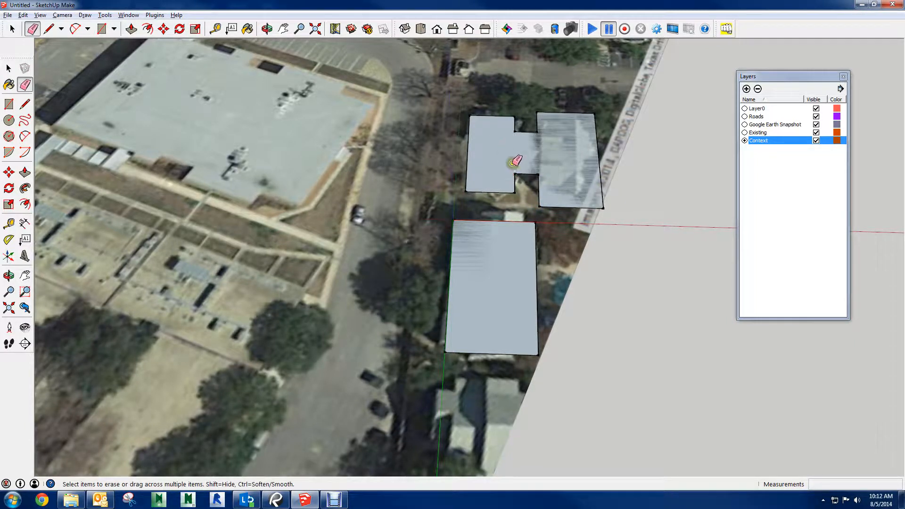
# Extrude the merged house footprint and the townhouse rectangle 25' each.
pyautogui.press('p')
pyautogui.click(513, 162)
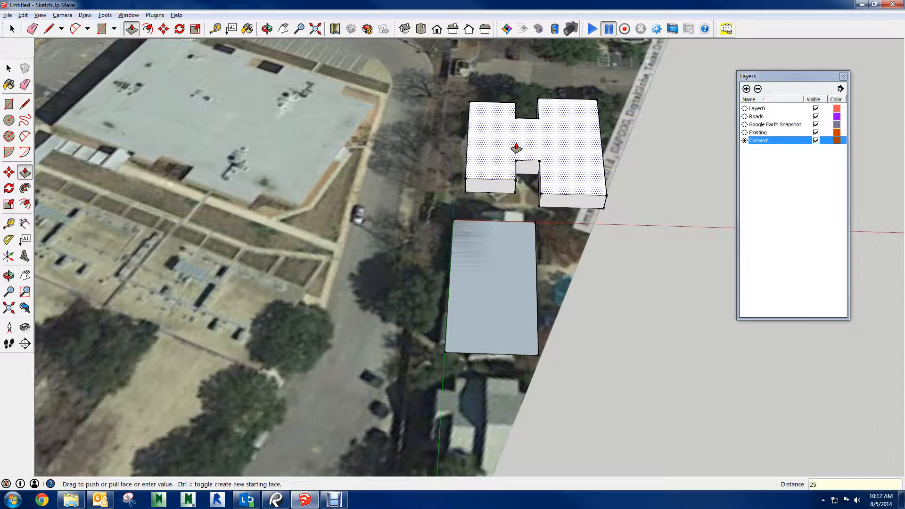
pyautogui.press('Return')
pyautogui.doubleClick(468, 246)
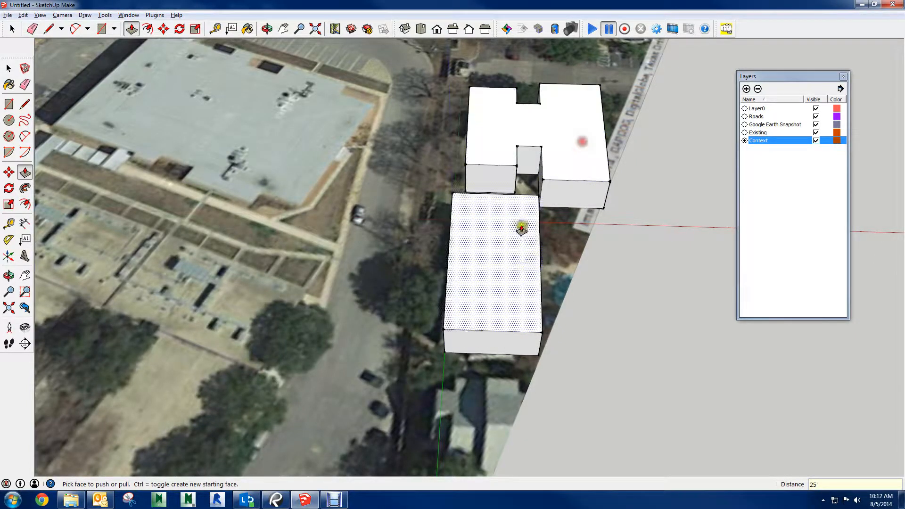
pyautogui.moveTo(485, 339); pyautogui.dragTo(535, 148, button='middle')
pyautogui.keyDown('shift'); pyautogui.moveTo(598, 219); pyautogui.dragTo(514, 220, button='middle'); pyautogui.keyUp('shift')
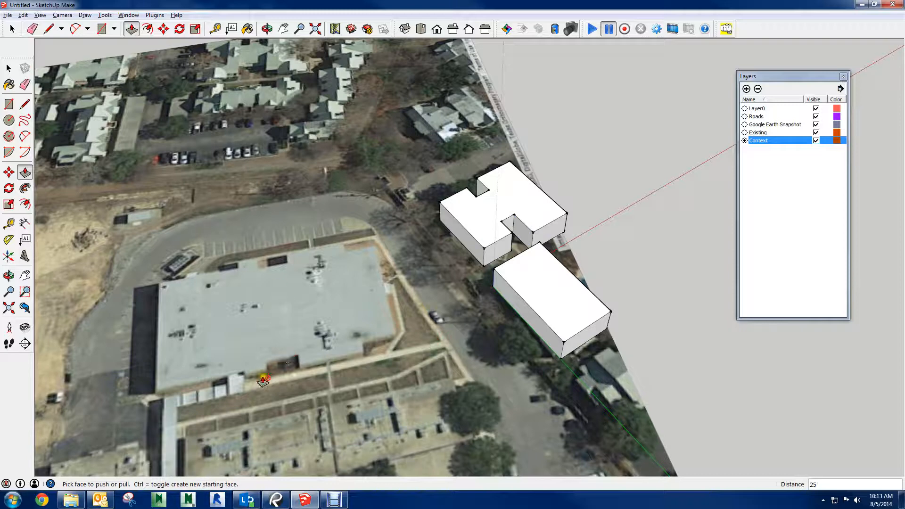
# Switch to Chrome in a maximized window, search for "bing maps" and open the Bing Maps site.
pyautogui.click(40, 499)
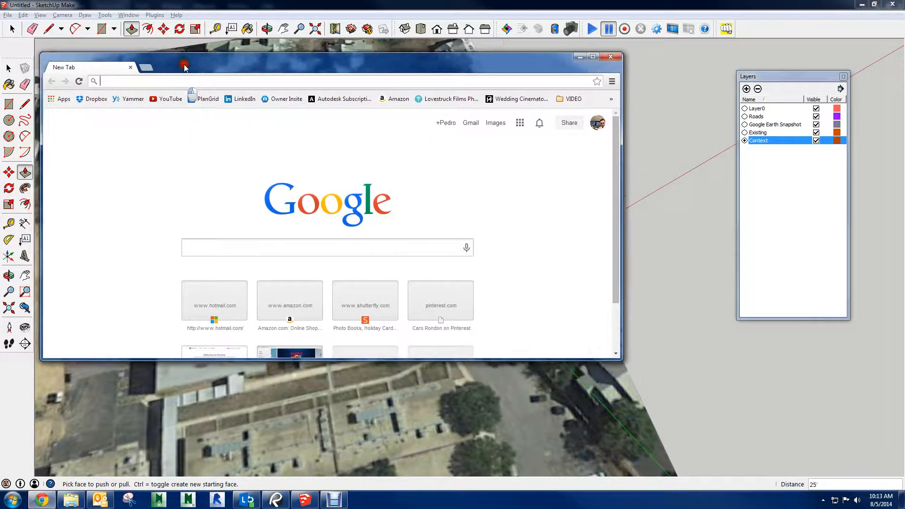
pyautogui.doubleClick(184, 66)
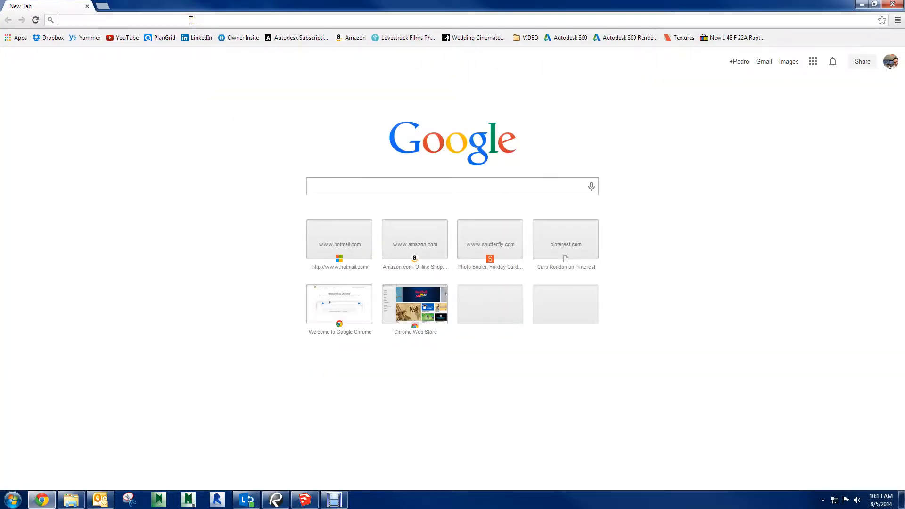
pyautogui.write('bing')
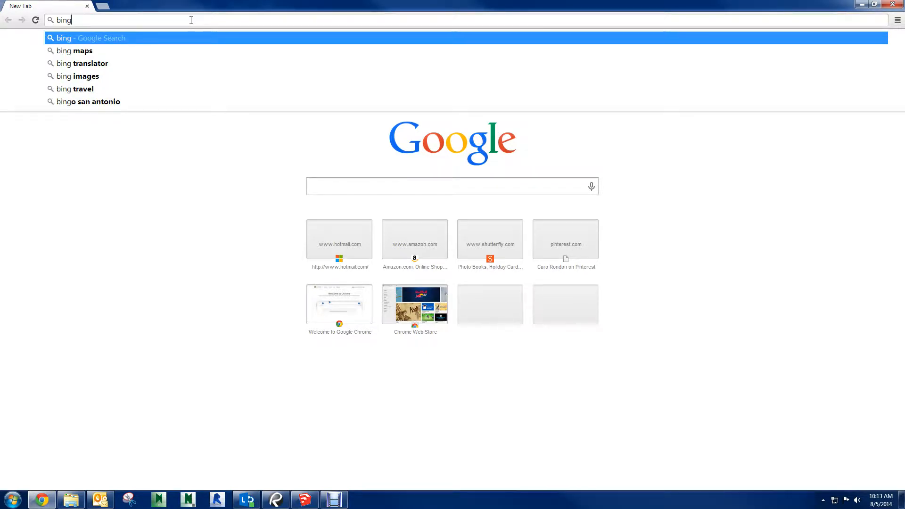
pyautogui.write('.')
pyautogui.press('Delete')
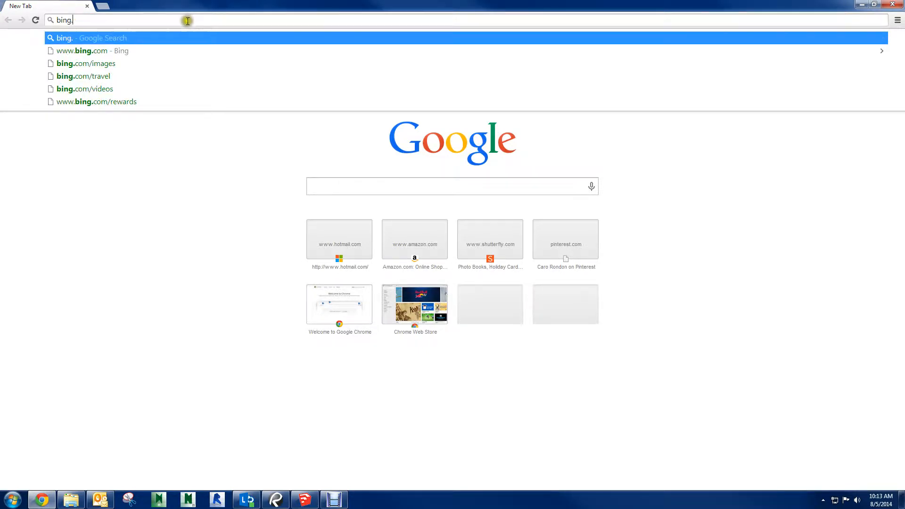
pyautogui.press('BackSpace')
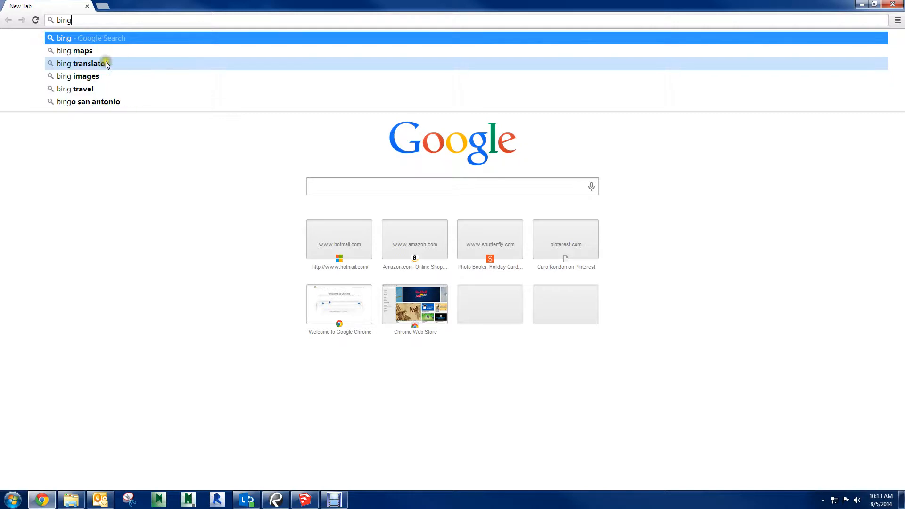
pyautogui.click(100, 52)
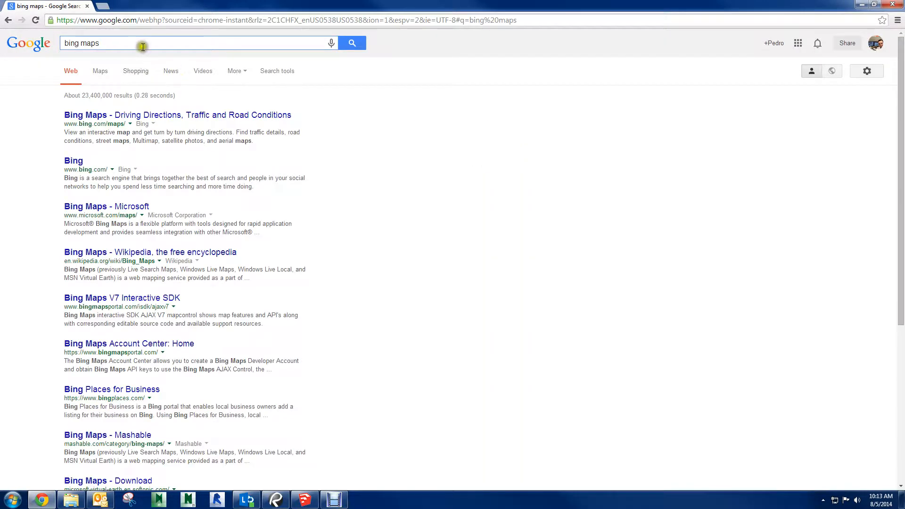
pyautogui.click(85, 115)
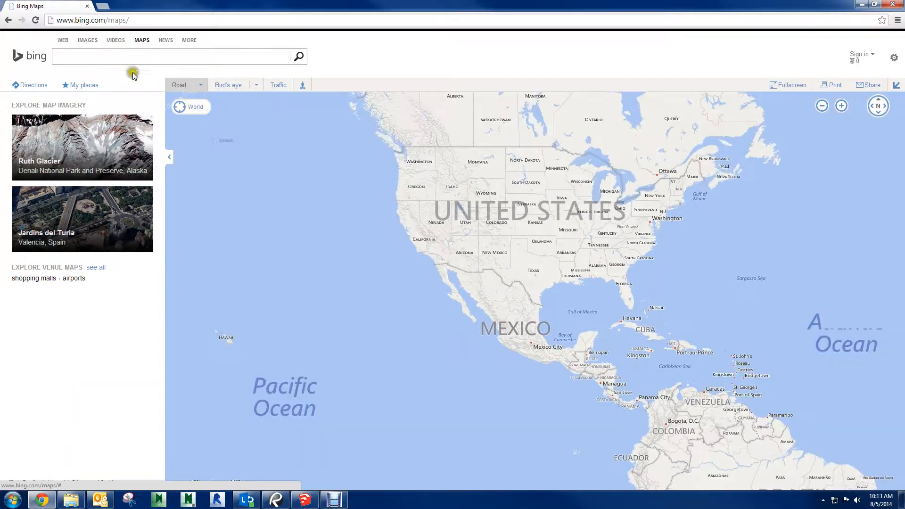
# Search the map for the school's street address and switch to Bird's eye view.
pyautogui.click(117, 56)
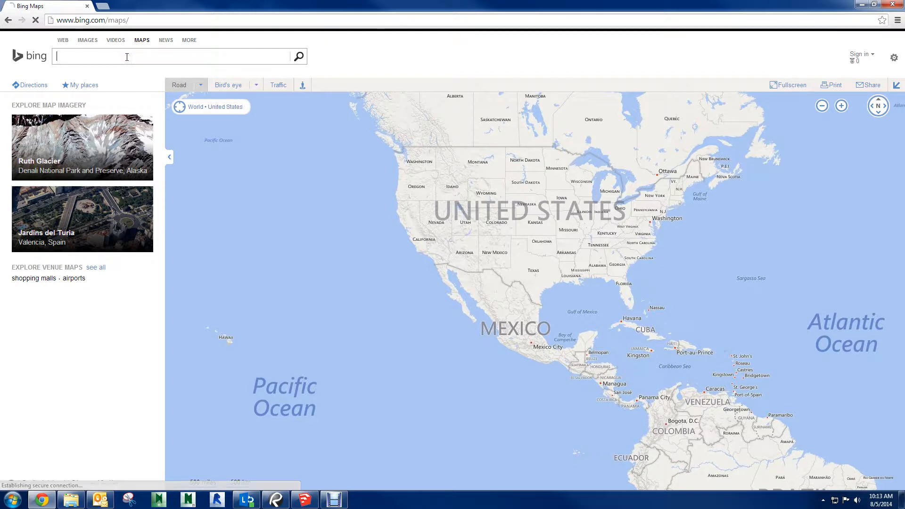
pyautogui.write('43')
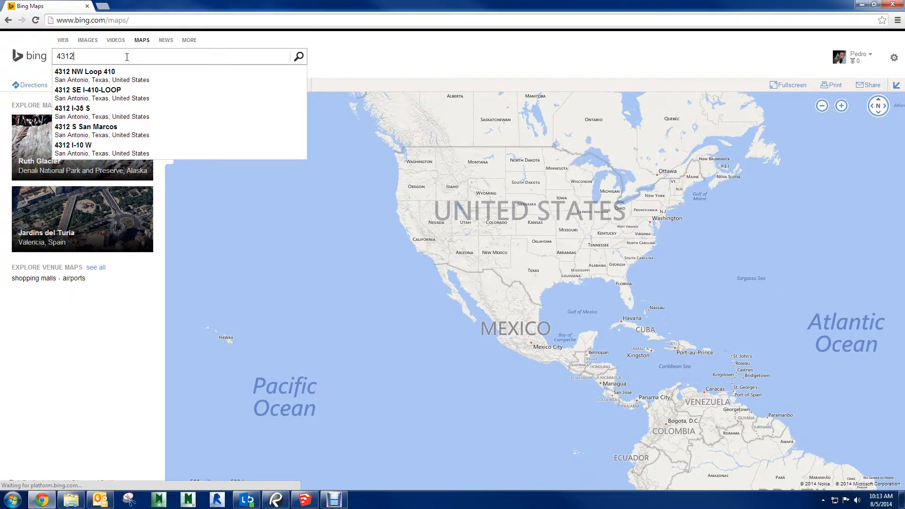
pyautogui.write('02 harry w')
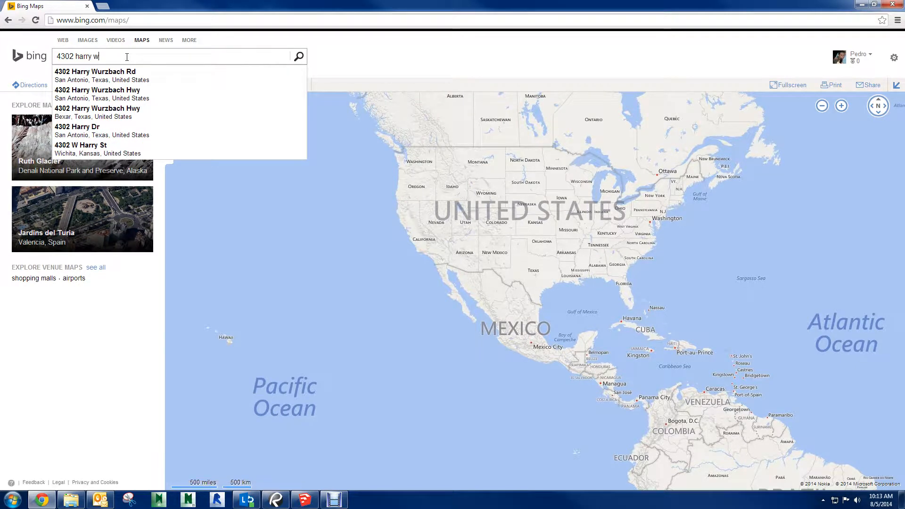
pyautogui.write('urzbach')
pyautogui.press('Return')
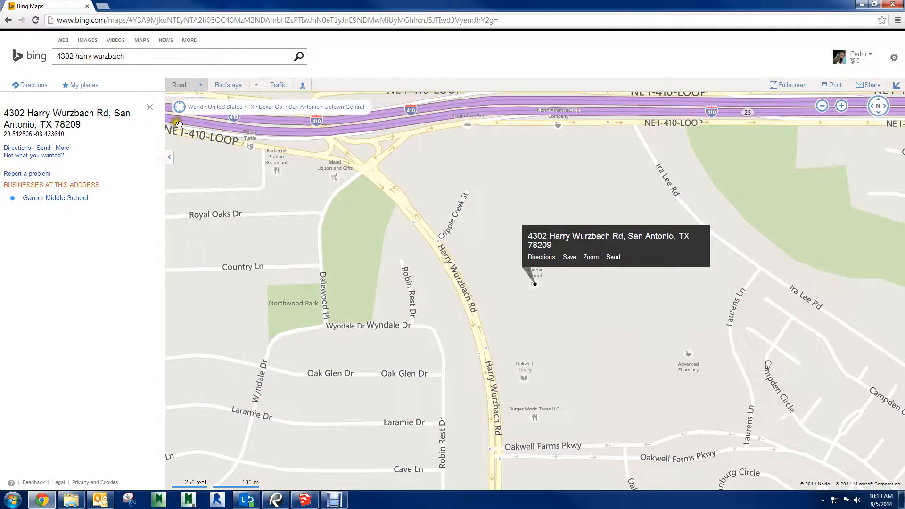
pyautogui.click(244, 86)
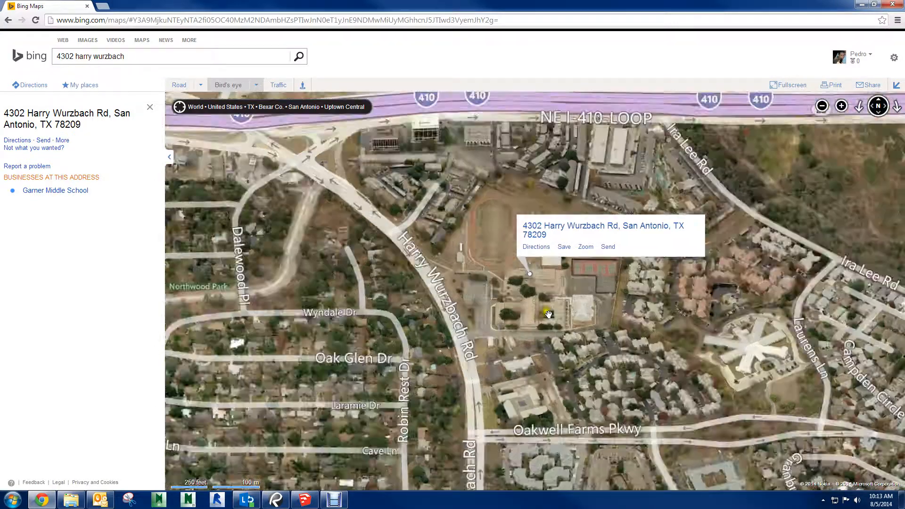
# Collapse the results sidebar and examine the school campus, running track, parking lots and neighbouring apartment buildings in the aerial imagery.
pyautogui.scroll(3, 548, 314)
pyautogui.moveTo(569, 323); pyautogui.dragTo(539, 303)
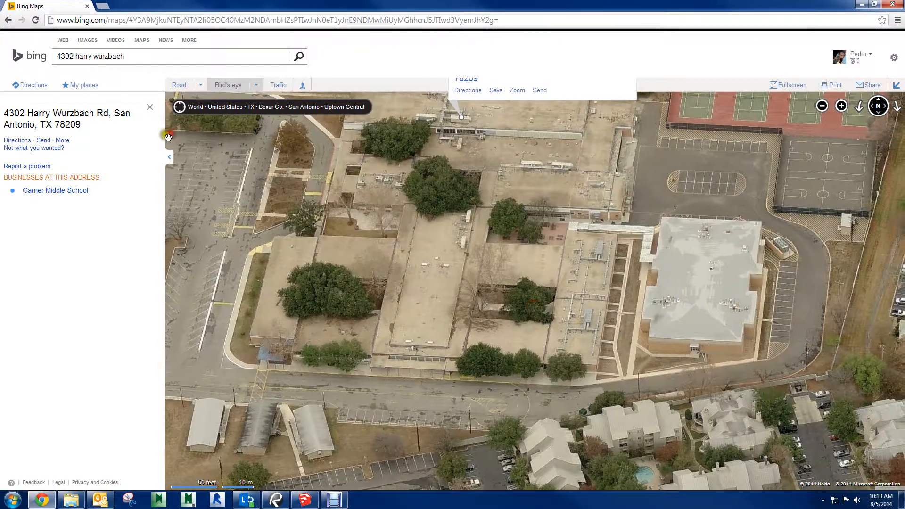
pyautogui.click(169, 157)
pyautogui.moveTo(553, 264); pyautogui.dragTo(525, 220)
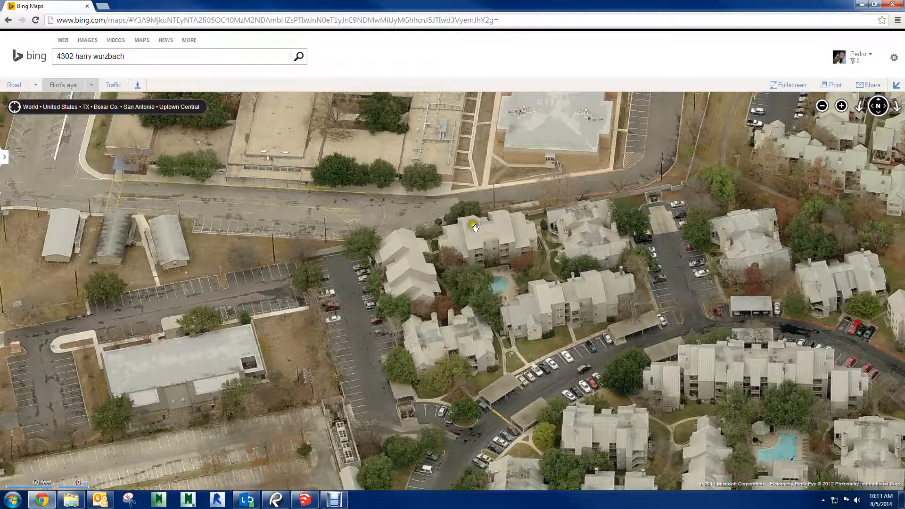
pyautogui.moveTo(485, 233); pyautogui.dragTo(474, 315)
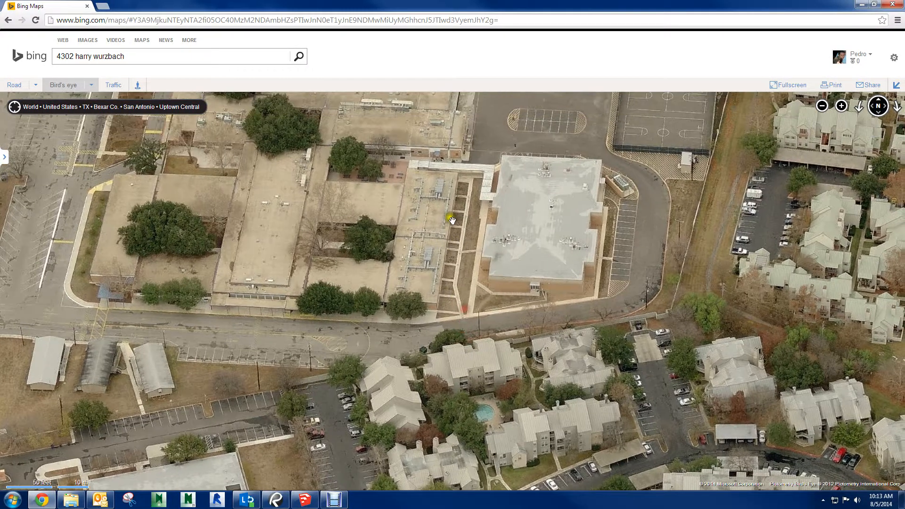
pyautogui.moveTo(363, 182)
pyautogui.mouseDown()
pyautogui.moveTo(438, 268)
pyautogui.moveTo(541, 352)
pyautogui.mouseUp()
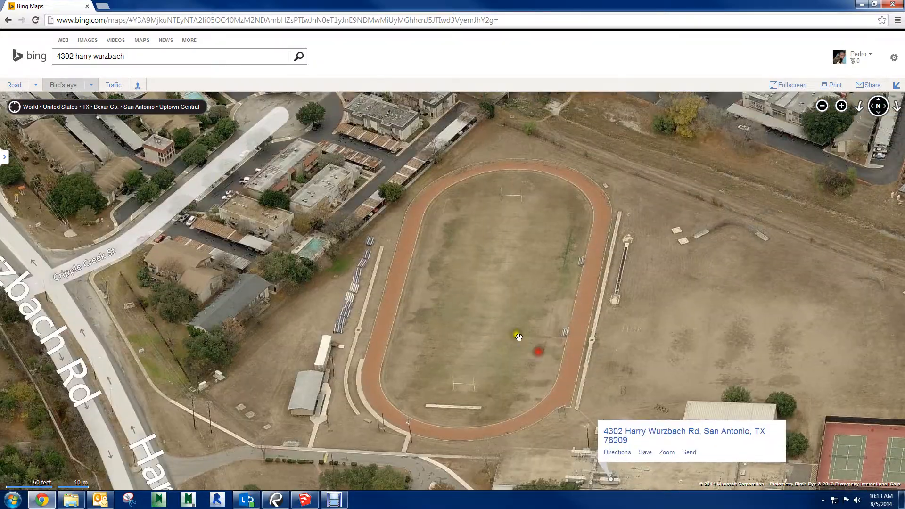
pyautogui.moveTo(327, 230); pyautogui.dragTo(341, 217)
pyautogui.moveTo(358, 265); pyautogui.dragTo(341, 203)
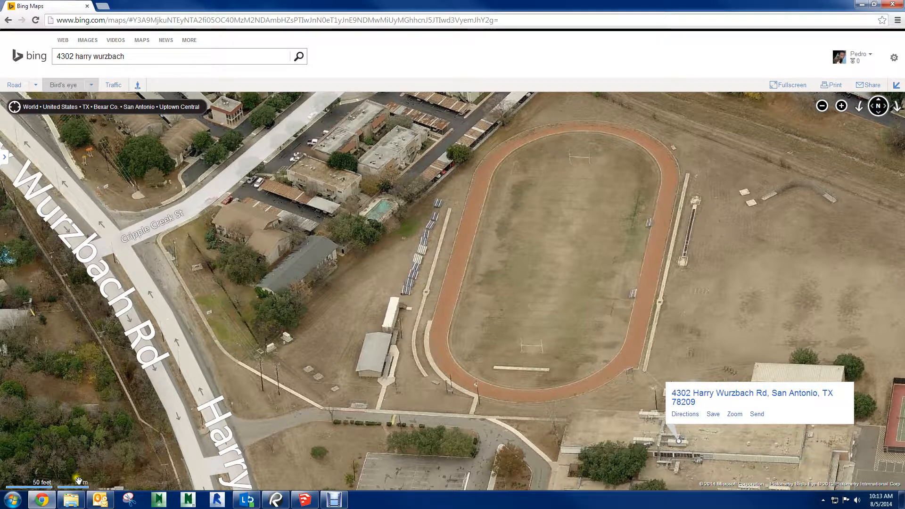
pyautogui.moveTo(522, 308); pyautogui.dragTo(548, 238)
pyautogui.moveTo(564, 325); pyautogui.dragTo(434, 191)
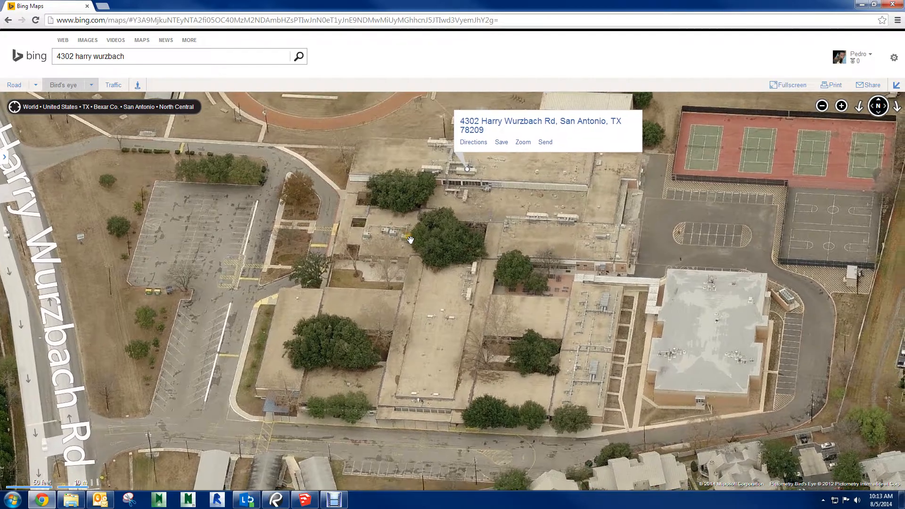
pyautogui.moveTo(431, 243); pyautogui.dragTo(398, 159)
pyautogui.moveTo(452, 222); pyautogui.dragTo(427, 160)
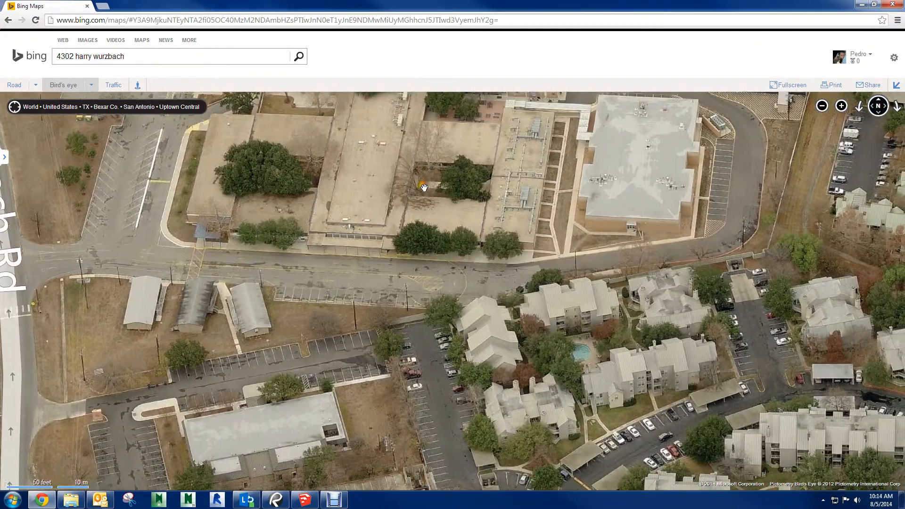
pyautogui.moveTo(474, 189); pyautogui.dragTo(768, 310)
pyautogui.moveTo(475, 197); pyautogui.dragTo(303, 220)
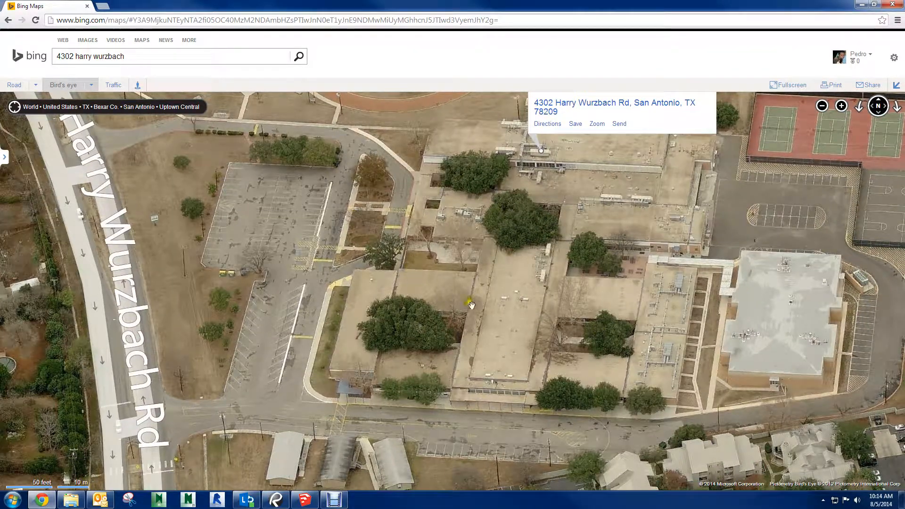
pyautogui.moveTo(501, 277); pyautogui.dragTo(488, 234)
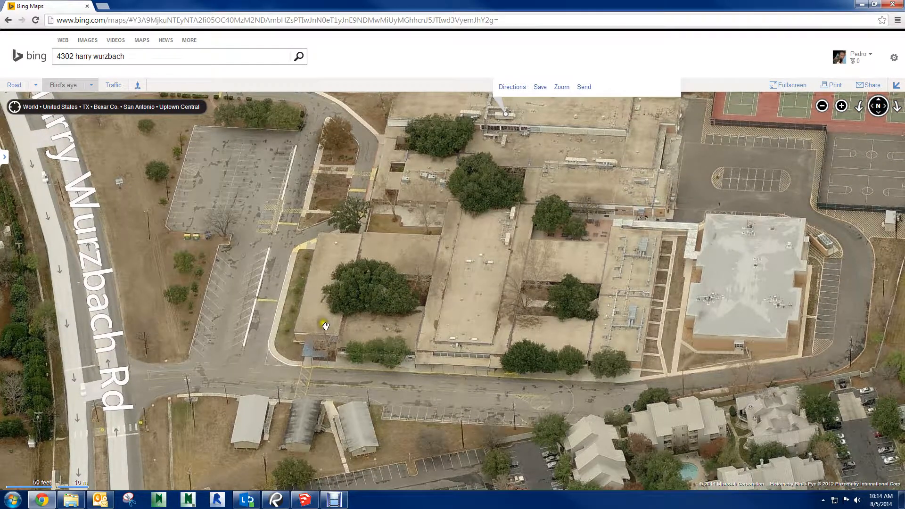
# Switch back to SketchUp and make the Existing layer active.
pyautogui.hotkey('alt', 'Tab')
pyautogui.scroll(-5, 315, 188)
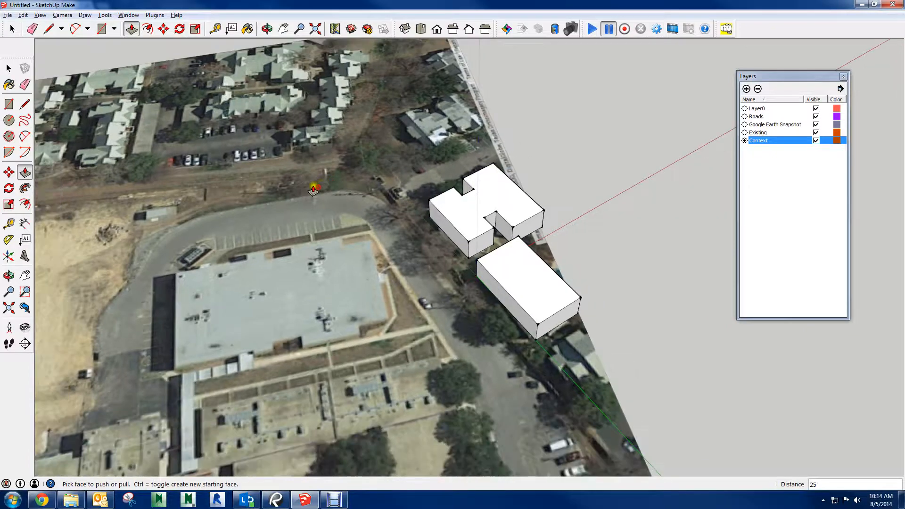
pyautogui.moveTo(312, 188)
pyautogui.keyDown('shift'); pyautogui.mouseDown(button='middle')
pyautogui.moveTo(313, 198)
pyautogui.moveTo(471, 238)
pyautogui.moveTo(530, 229)
pyautogui.mouseUp(button='middle'); pyautogui.keyUp('shift')
pyautogui.click(744, 133)
# Try extruding the large roof rectangle of the existing building about 67' high, and undo the extrusion.
pyautogui.moveTo(530, 228)
pyautogui.keyDown('shift'); pyautogui.mouseDown(button='middle')
pyautogui.moveTo(564, 114)
pyautogui.moveTo(648, 6)
pyautogui.mouseUp(button='middle'); pyautogui.keyUp('shift')
pyautogui.moveTo(491, 343); pyautogui.dragTo(467, 233, button='middle')
pyautogui.scroll(5, 468, 256)
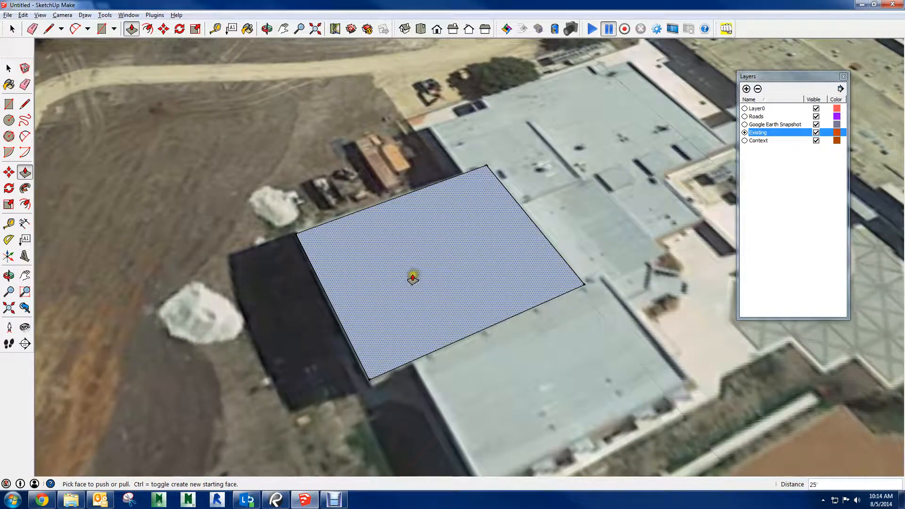
pyautogui.moveTo(411, 278); pyautogui.dragTo(394, 186)
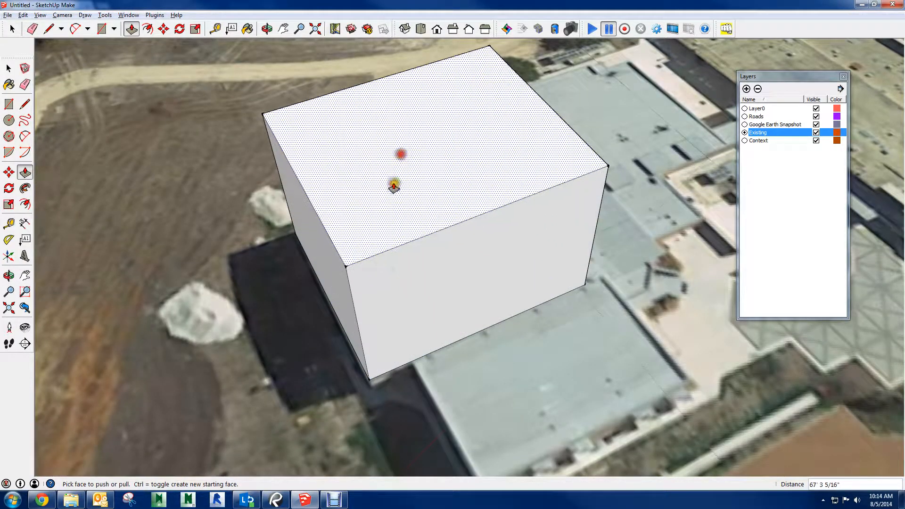
pyautogui.scroll(-3, 402, 245)
pyautogui.scroll(2, 435, 294)
pyautogui.moveTo(435, 294)
pyautogui.mouseDown(button='middle')
pyautogui.moveTo(430, 317)
pyautogui.moveTo(516, 204)
pyautogui.moveTo(535, 202)
pyautogui.moveTo(465, 230)
pyautogui.mouseUp(button='middle')
pyautogui.press('l')
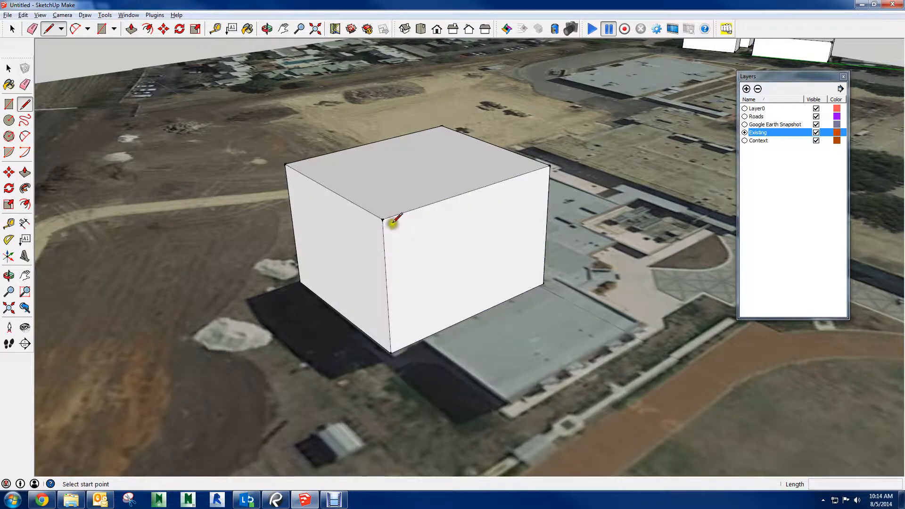
pyautogui.click(383, 218)
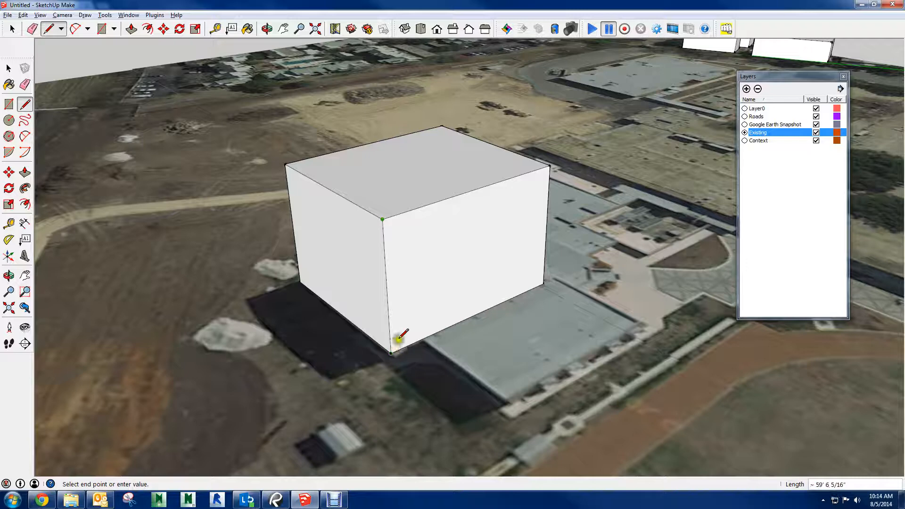
pyautogui.moveTo(425, 169)
pyautogui.mouseDown(button='middle')
pyautogui.moveTo(422, 218)
pyautogui.moveTo(510, 289)
pyautogui.moveTo(210, 186)
pyautogui.mouseUp(button='middle')
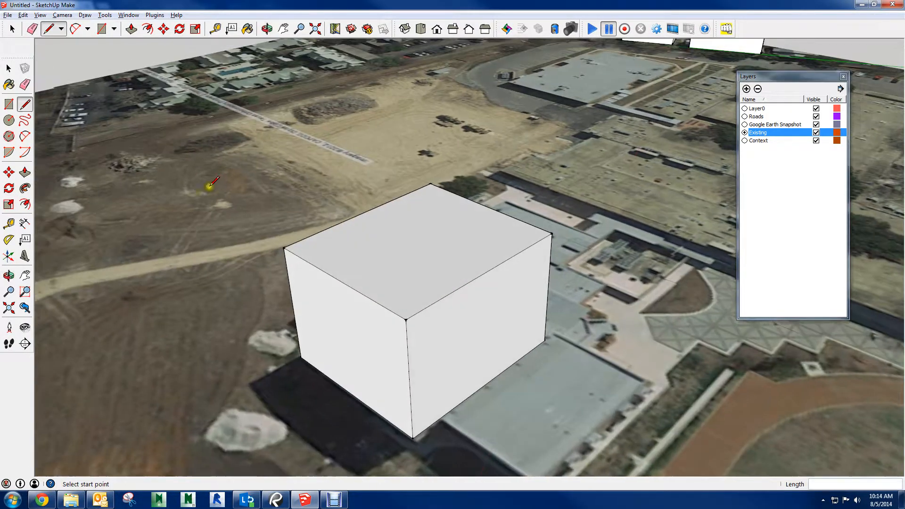
pyautogui.hotkey('ctrl', 'z')
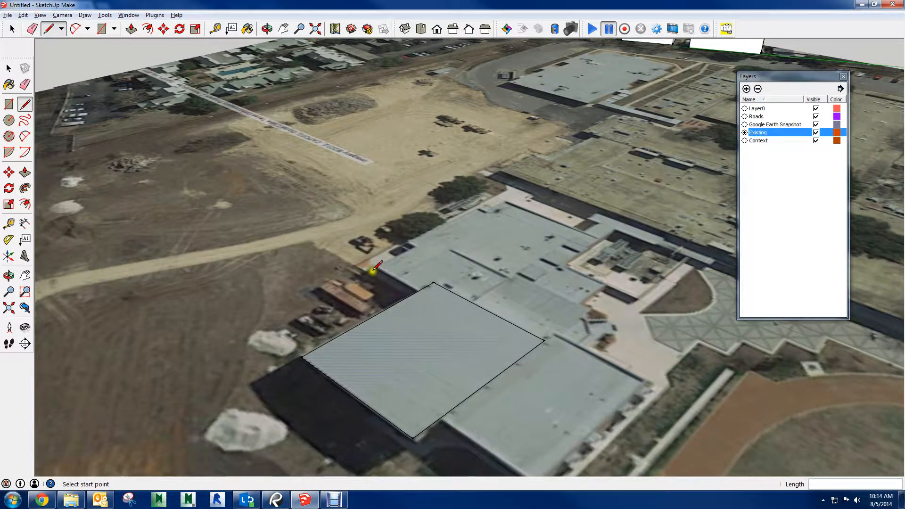
# Realign the drawing axes to the low box beside the track, with the origin at its base corner and red and green along its base edges.
pyautogui.scroll(-5, 372, 268)
pyautogui.moveTo(372, 268); pyautogui.dragTo(657, 145, button='middle')
pyautogui.moveTo(701, 121); pyautogui.dragTo(429, 169, button='middle')
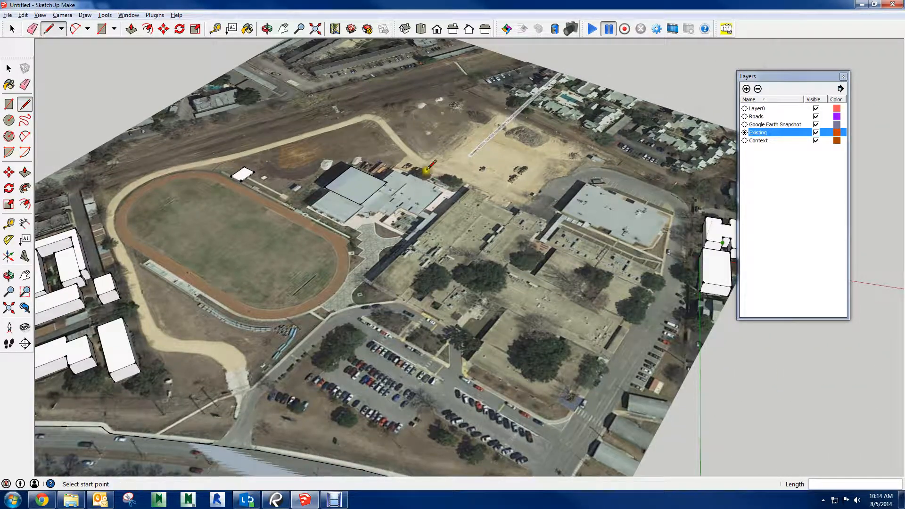
pyautogui.moveTo(430, 156); pyautogui.dragTo(360, 164, button='middle')
pyautogui.scroll(3, 360, 165)
pyautogui.scroll(8, 405, 212)
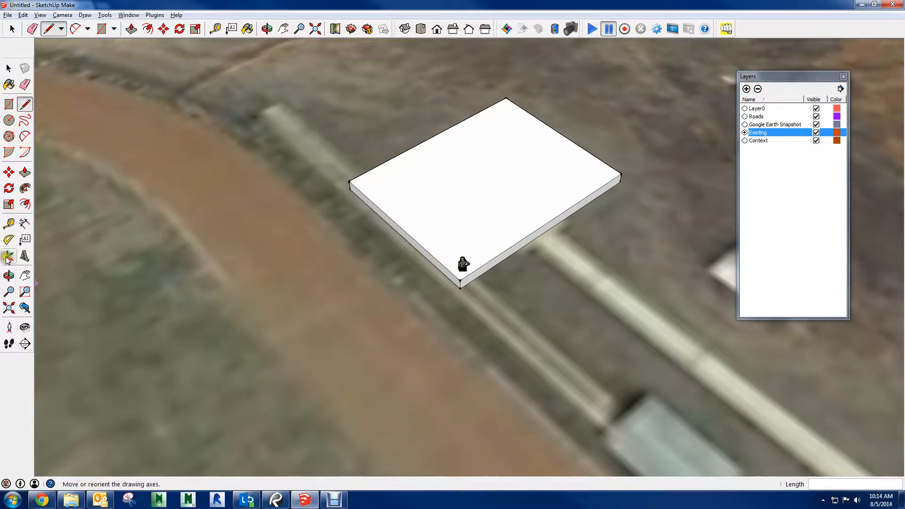
pyautogui.click(9, 257)
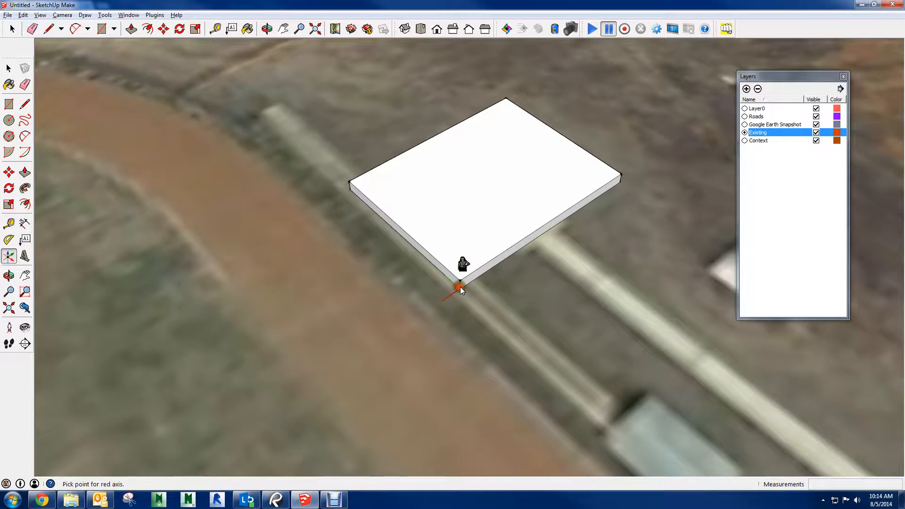
pyautogui.click(620, 180)
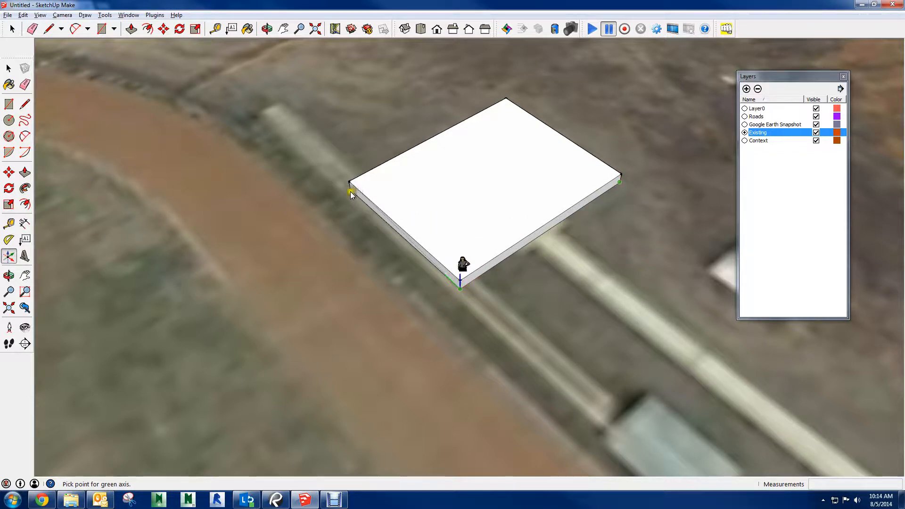
pyautogui.click(351, 193)
# Draw a rectangle about 89' by 61' over the track-side roof section adjoining the large existing roof rectangle.
pyautogui.scroll(-3, 521, 297)
pyautogui.moveTo(525, 303)
pyautogui.keyDown('shift'); pyautogui.mouseDown(button='middle')
pyautogui.moveTo(360, 169)
pyautogui.moveTo(282, 21)
pyautogui.mouseUp(button='middle'); pyautogui.keyUp('shift')
pyautogui.moveTo(541, 203)
pyautogui.mouseDown(button='middle')
pyautogui.moveTo(416, 277)
pyautogui.moveTo(339, 282)
pyautogui.mouseUp(button='middle')
pyautogui.keyDown('shift'); pyautogui.moveTo(339, 283); pyautogui.dragTo(207, 71, button='middle'); pyautogui.keyUp('shift')
pyautogui.scroll(-4, 285, 118)
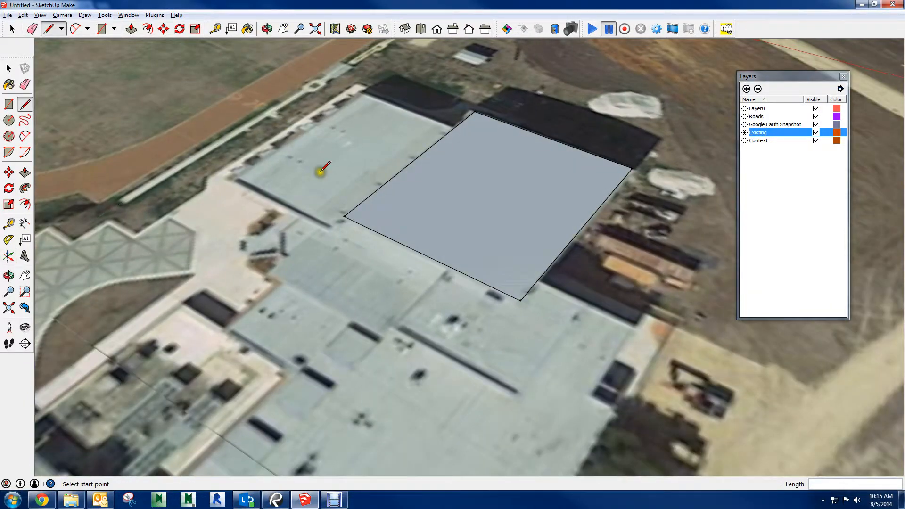
pyautogui.scroll(-2, 325, 166)
pyautogui.moveTo(325, 165)
pyautogui.mouseDown(button='middle')
pyautogui.moveTo(374, 202)
pyautogui.moveTo(512, 192)
pyautogui.moveTo(579, 218)
pyautogui.mouseUp(button='middle')
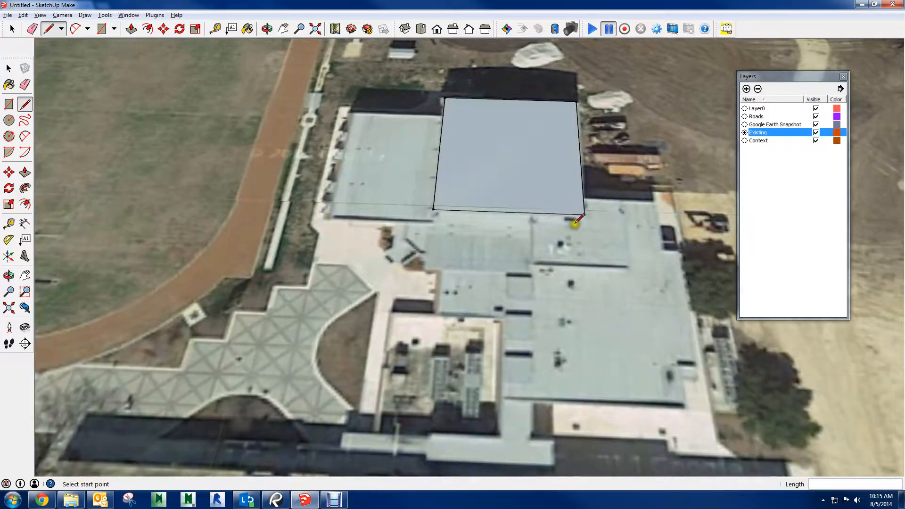
pyautogui.press('r')
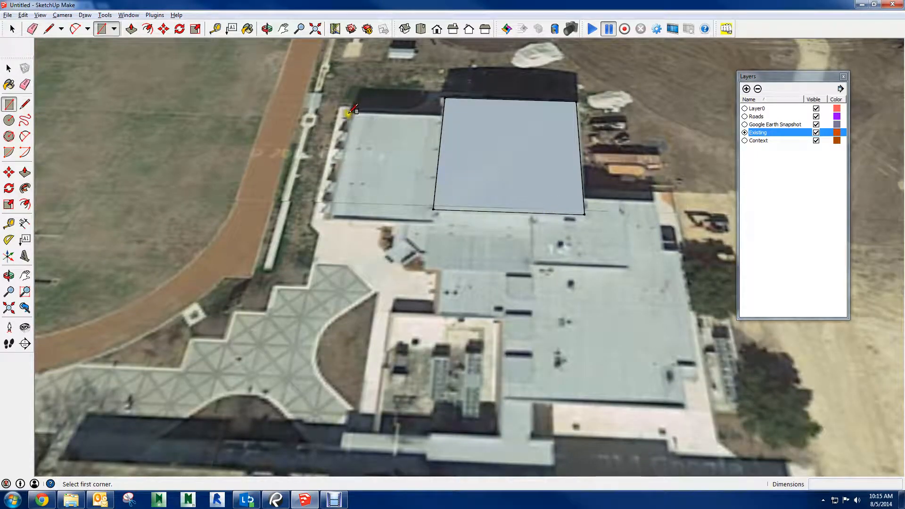
pyautogui.click(347, 112)
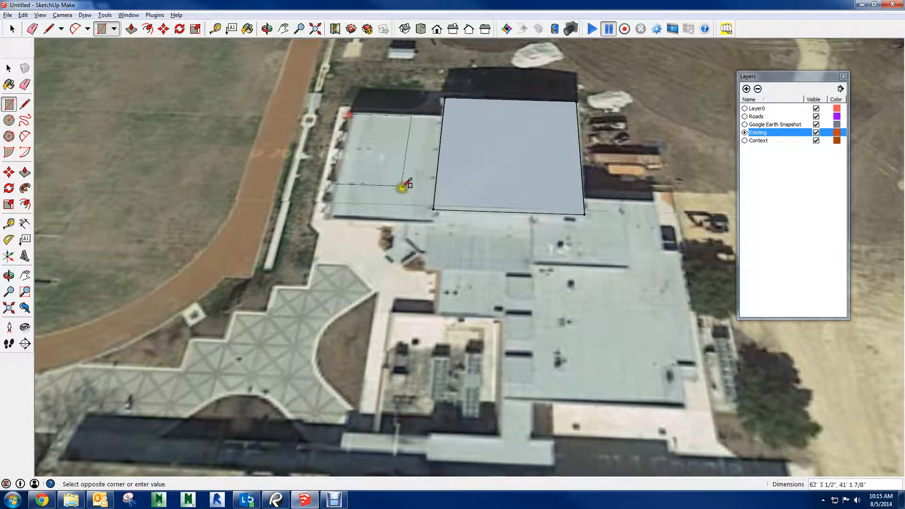
pyautogui.click(431, 221)
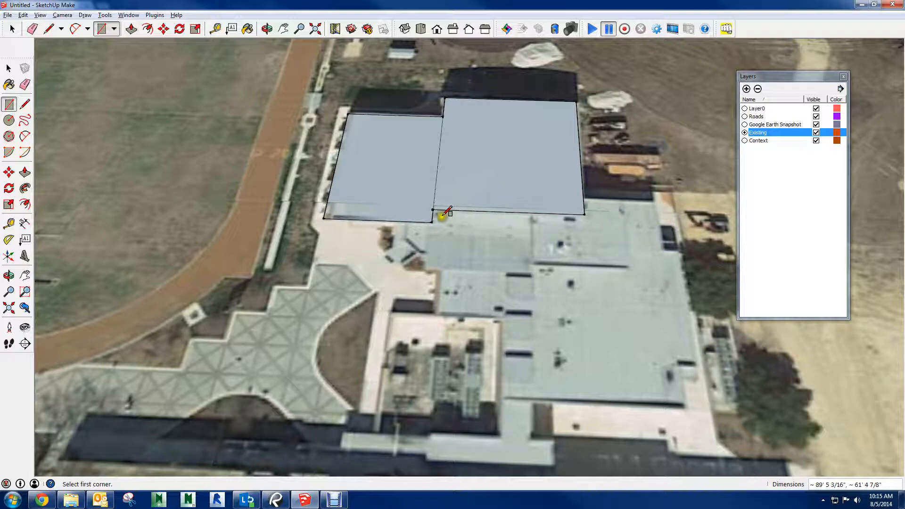
# Draw three rectangles, about 45' by 7', 34' by 28' and 84' by 44', stepping over the courtyard-side roof sections down to the building's lower end.
pyautogui.click(433, 210)
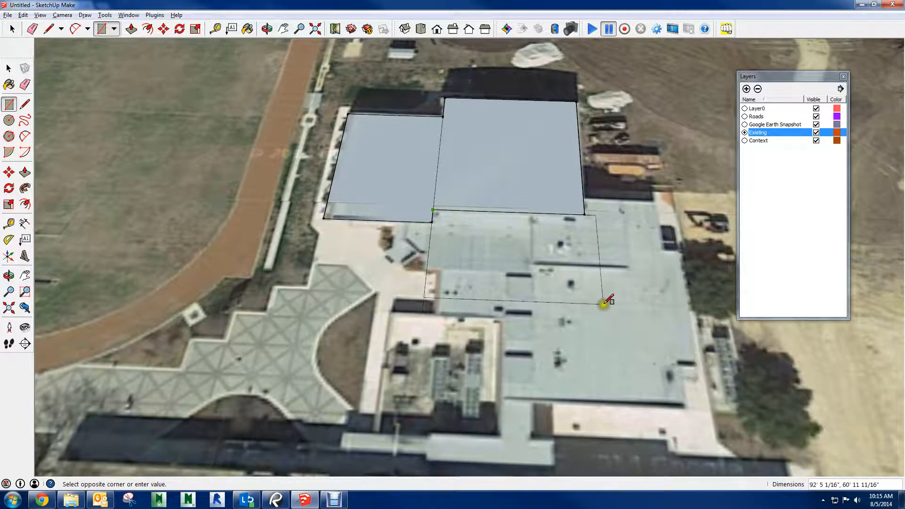
pyautogui.click(439, 272)
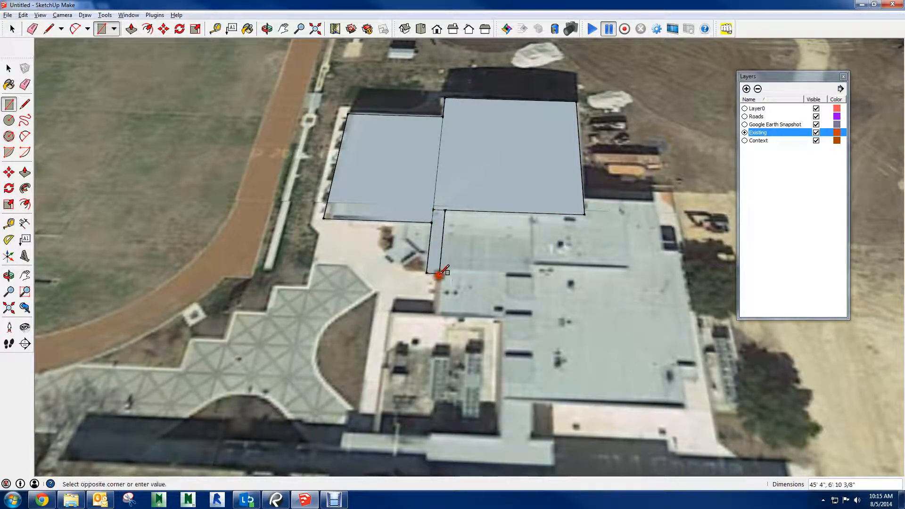
pyautogui.click(502, 317)
pyautogui.click(503, 319)
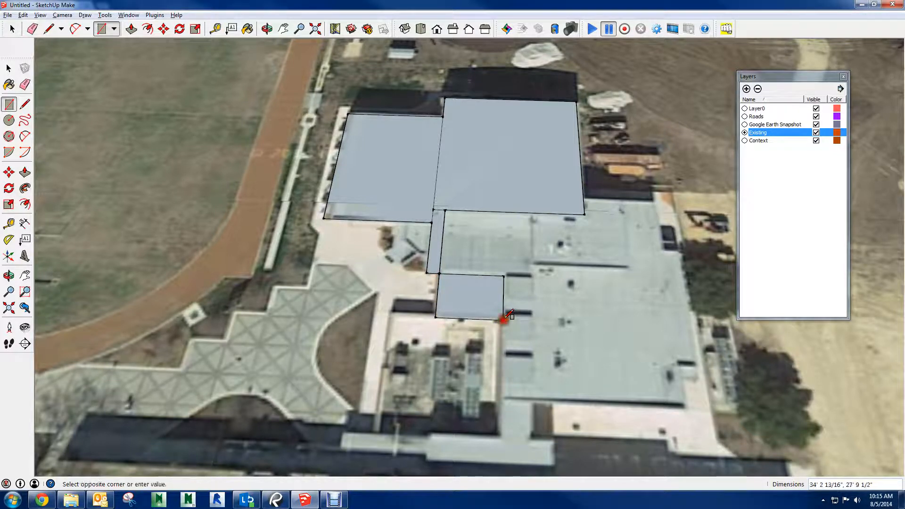
pyautogui.click(684, 406)
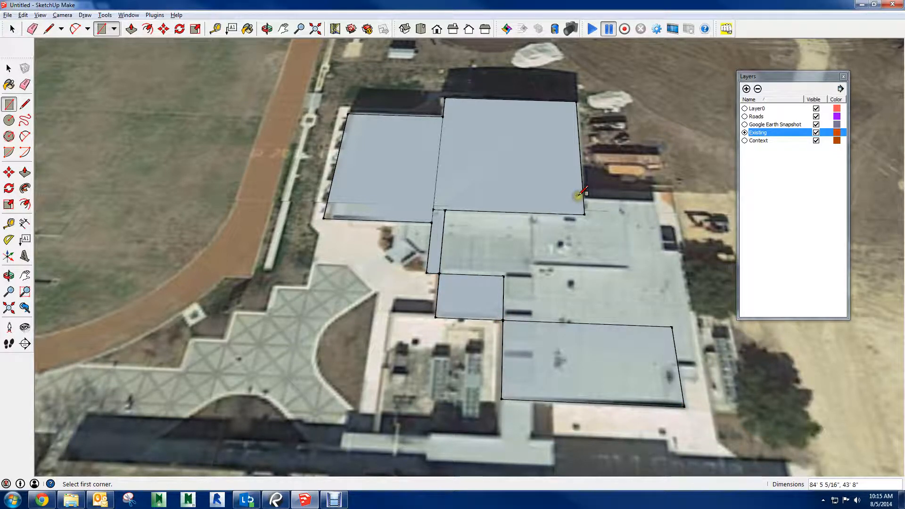
# Cover the roof's parking-side sections with rectangles about 40' by 10' and 73' by 43', plus a strip about 74' by 11' along the outer edge.
pyautogui.click(654, 203)
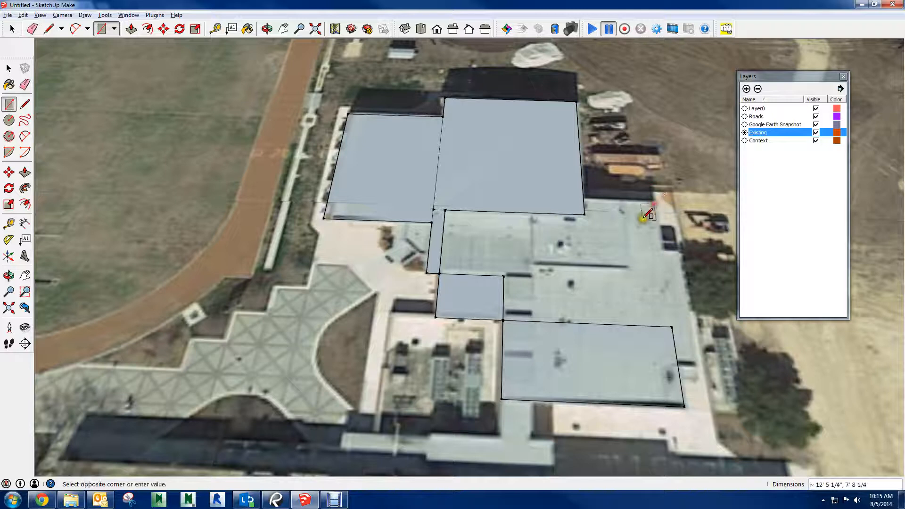
pyautogui.click(584, 216)
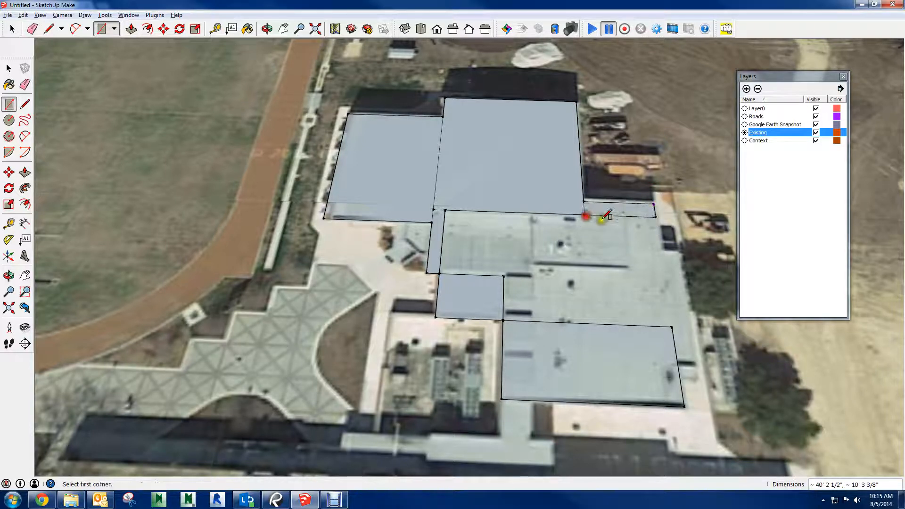
pyautogui.click(655, 217)
pyautogui.click(585, 323)
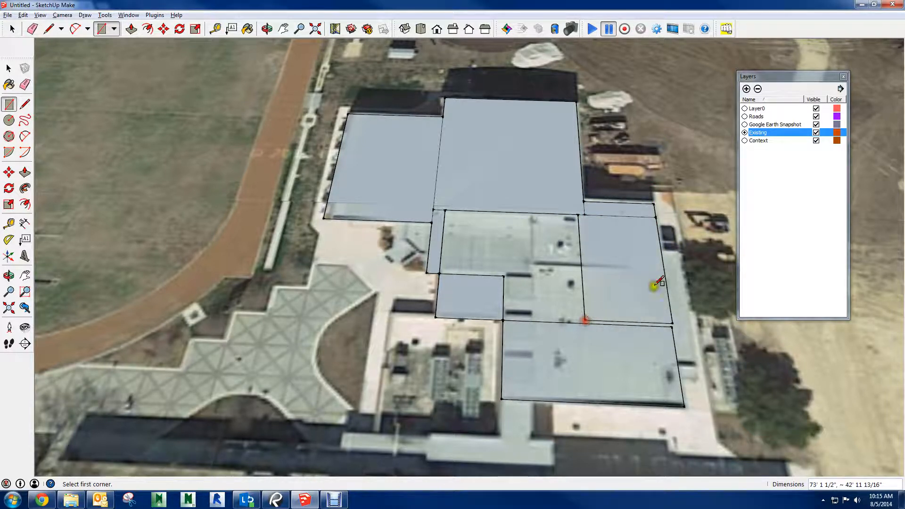
pyautogui.click(679, 372)
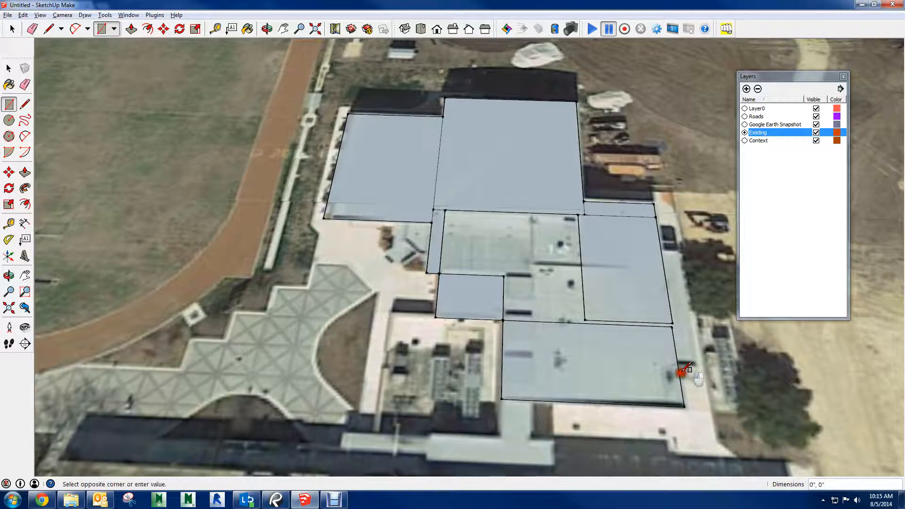
pyautogui.click(684, 249)
# Erase the inner edges between the overlapping rectangles so the existing building's roof becomes one continuous footprint face.
pyautogui.press('e')
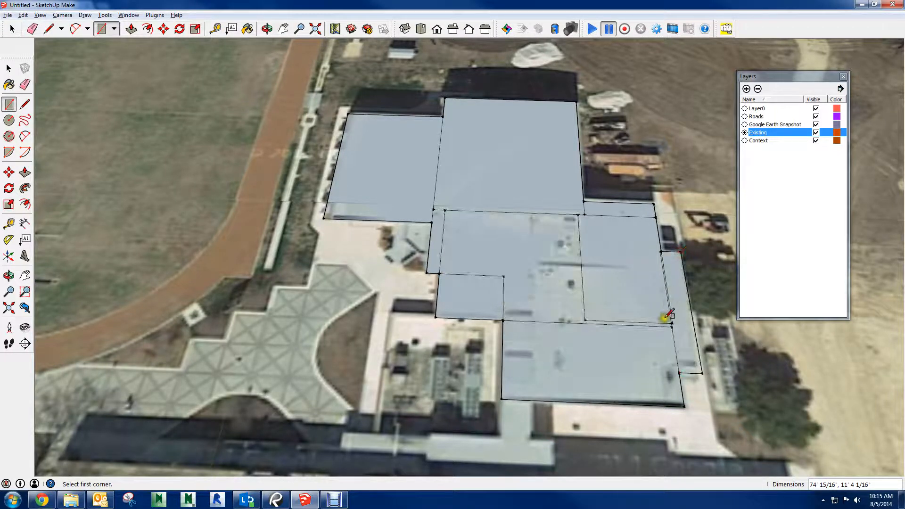
pyautogui.scroll(1, 666, 317)
pyautogui.moveTo(673, 327)
pyautogui.mouseDown()
pyautogui.moveTo(567, 257)
pyautogui.moveTo(589, 198)
pyautogui.moveTo(585, 214)
pyautogui.mouseUp()
pyautogui.moveTo(405, 194); pyautogui.dragTo(426, 177)
pyautogui.moveTo(443, 245)
pyautogui.mouseDown()
pyautogui.moveTo(529, 286)
pyautogui.moveTo(480, 275)
pyautogui.mouseUp()
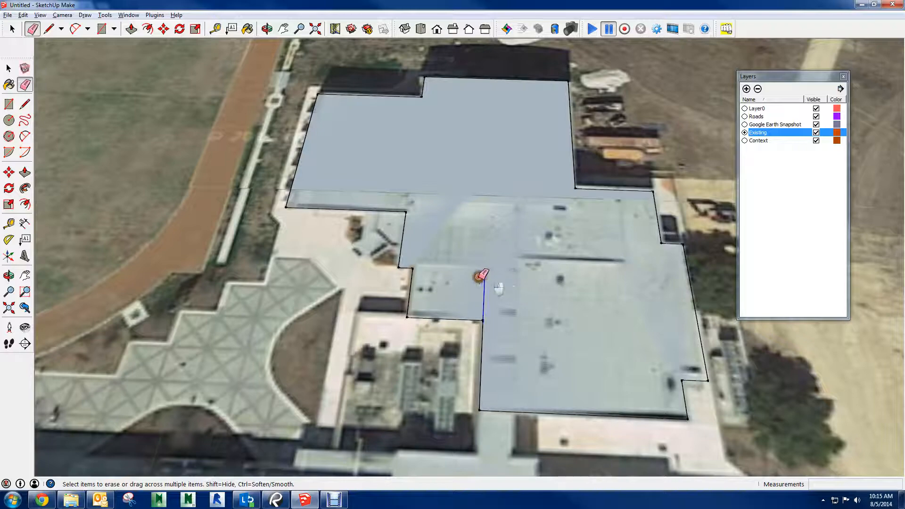
# Extrude the merged existing building footprint 18' high.
pyautogui.scroll(-3, 481, 275)
pyautogui.moveTo(495, 260); pyautogui.dragTo(384, 282, button='middle')
pyautogui.press('p')
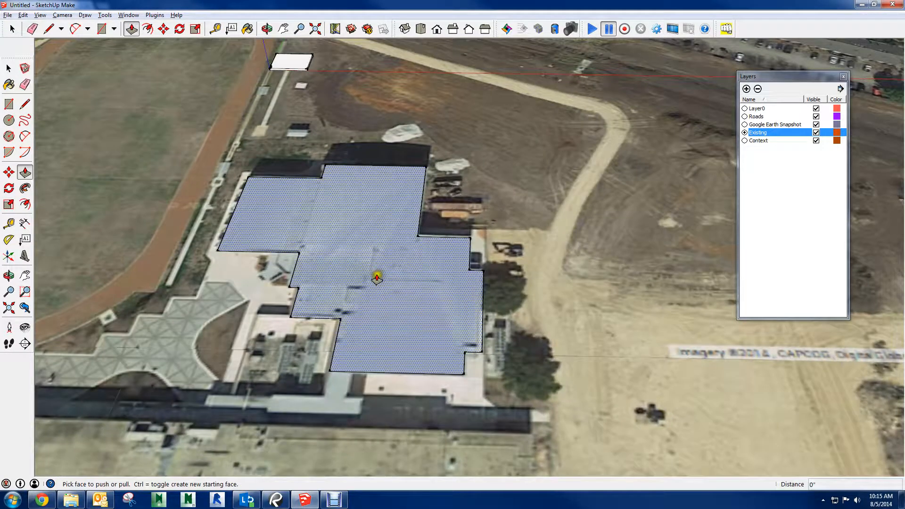
pyautogui.moveTo(373, 277); pyautogui.dragTo(374, 265)
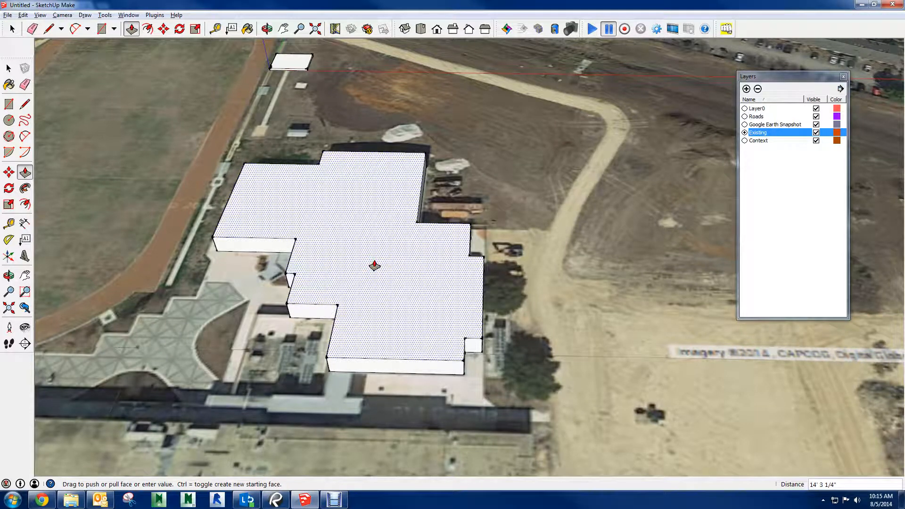
pyautogui.press('Return')
pyautogui.scroll(-1, 374, 266)
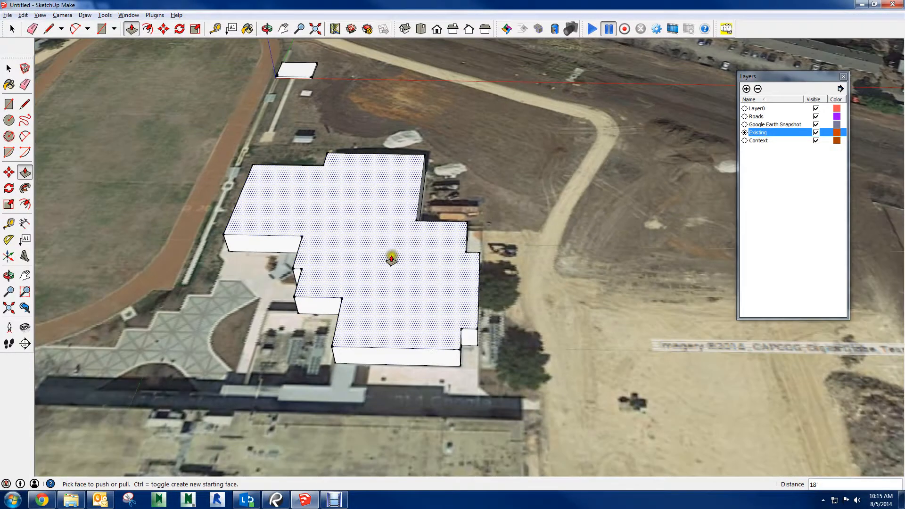
# Switch to Bing Maps in the browser and examine the main school building's roofs and surroundings in the bird's eye view.
pyautogui.moveTo(392, 259); pyautogui.dragTo(261, 317, button='middle')
pyautogui.scroll(-3, 286, 282)
pyautogui.keyDown('shift'); pyautogui.moveTo(292, 277); pyautogui.dragTo(400, 186, button='middle'); pyautogui.keyUp('shift')
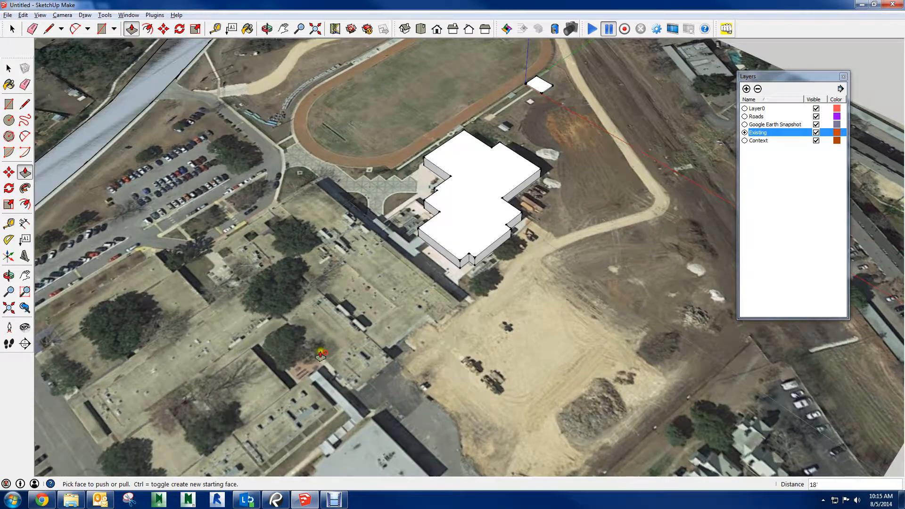
pyautogui.click(52, 501)
pyautogui.moveTo(503, 369); pyautogui.dragTo(487, 349)
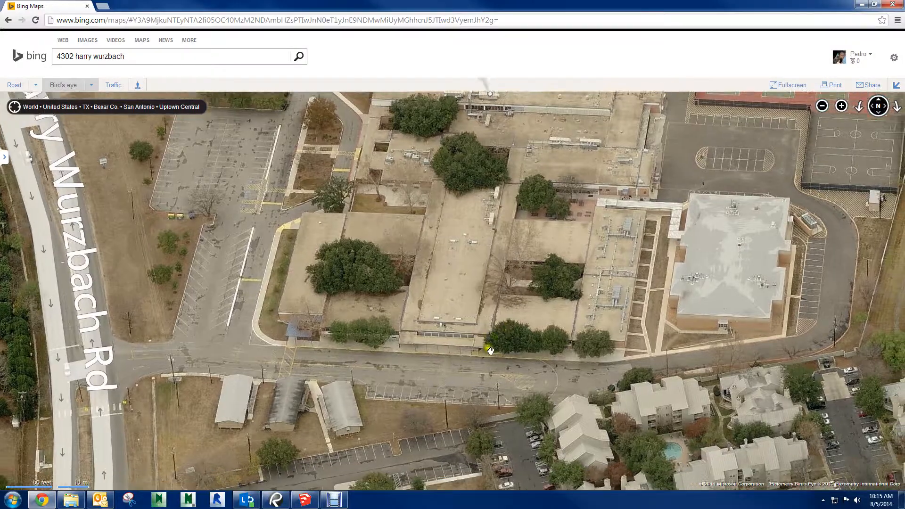
pyautogui.moveTo(548, 286); pyautogui.dragTo(495, 438)
pyautogui.moveTo(535, 167); pyautogui.dragTo(531, 183)
pyautogui.moveTo(546, 304)
pyautogui.mouseDown()
pyautogui.moveTo(479, 146)
pyautogui.moveTo(415, 51)
pyautogui.mouseUp()
pyautogui.moveTo(603, 258); pyautogui.dragTo(562, 138)
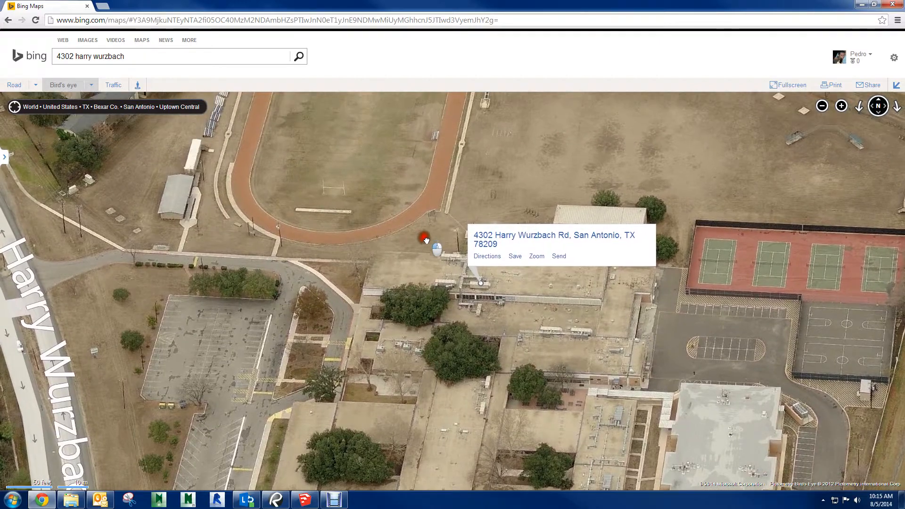
# Rotate the bird's eye view and examine the school's roofs, courtyards and neighbouring buildings from another side.
pyautogui.moveTo(424, 237); pyautogui.dragTo(386, 225)
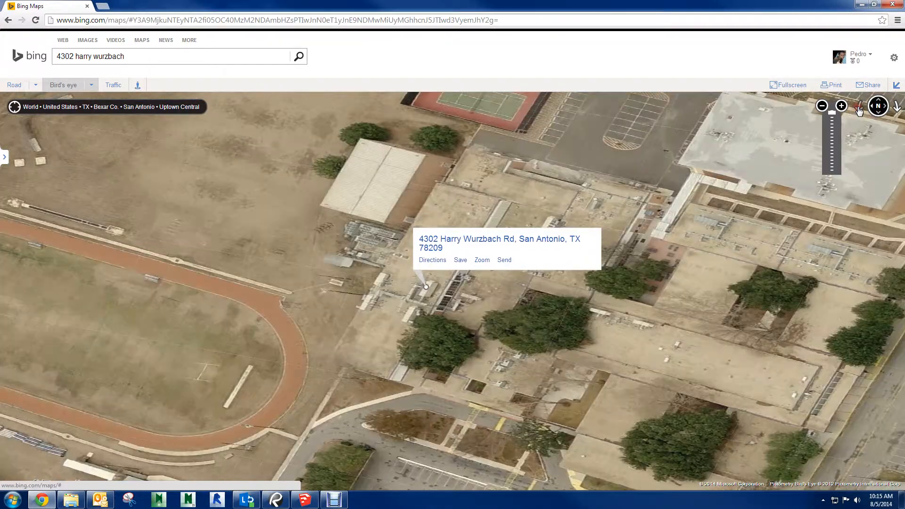
pyautogui.click(858, 108)
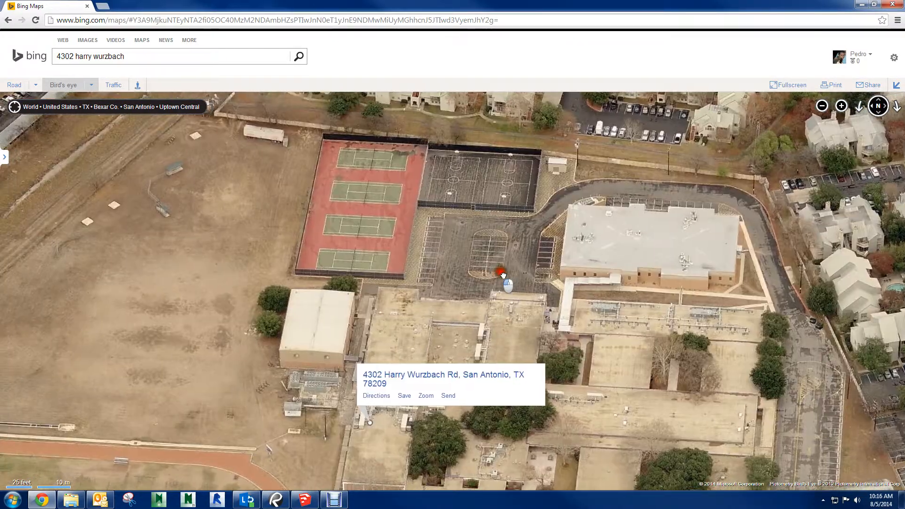
pyautogui.moveTo(503, 275); pyautogui.dragTo(592, 362)
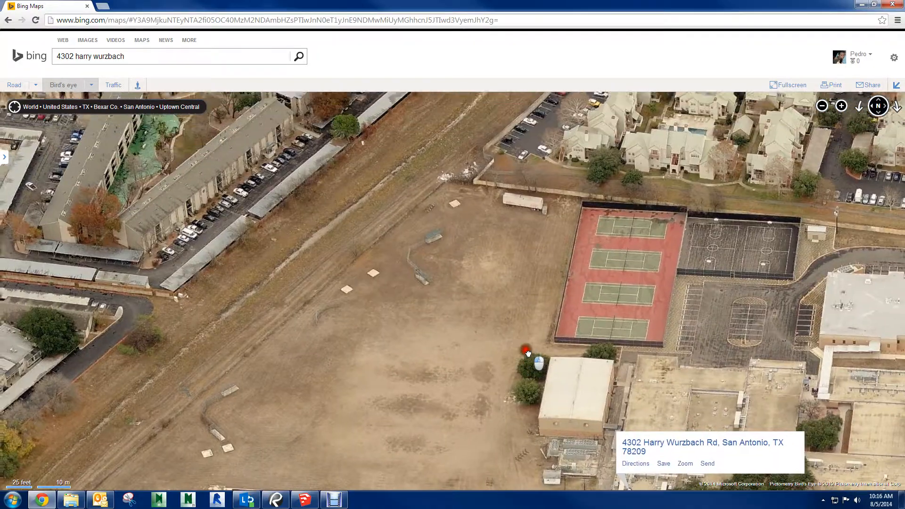
pyautogui.moveTo(527, 353); pyautogui.dragTo(458, 238)
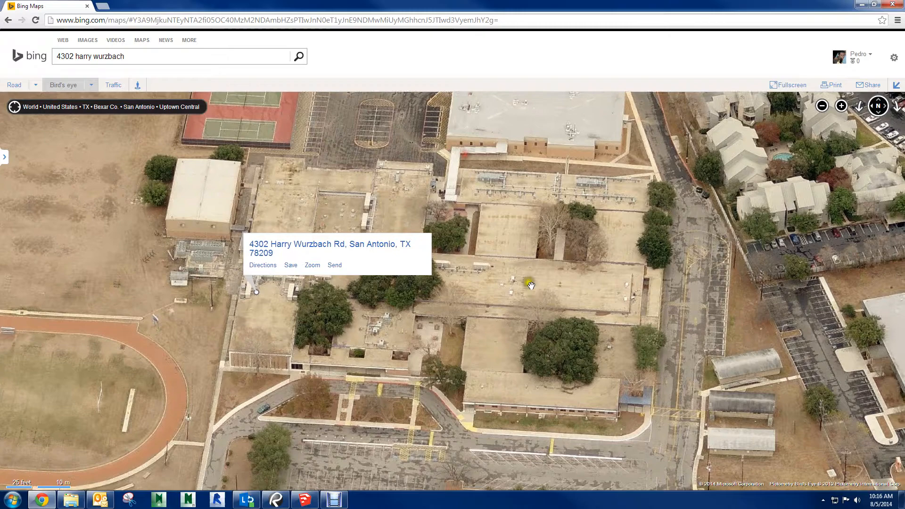
pyautogui.moveTo(550, 326); pyautogui.dragTo(550, 322)
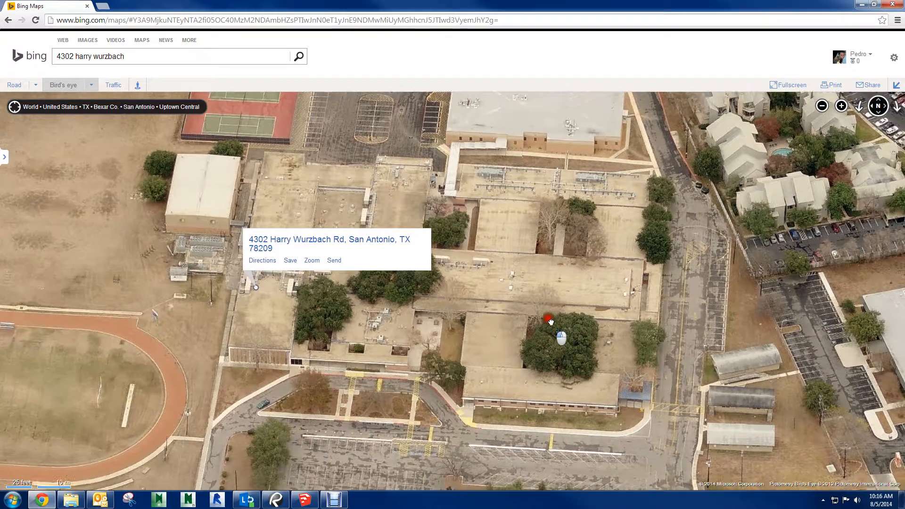
pyautogui.moveTo(454, 281); pyautogui.dragTo(460, 278)
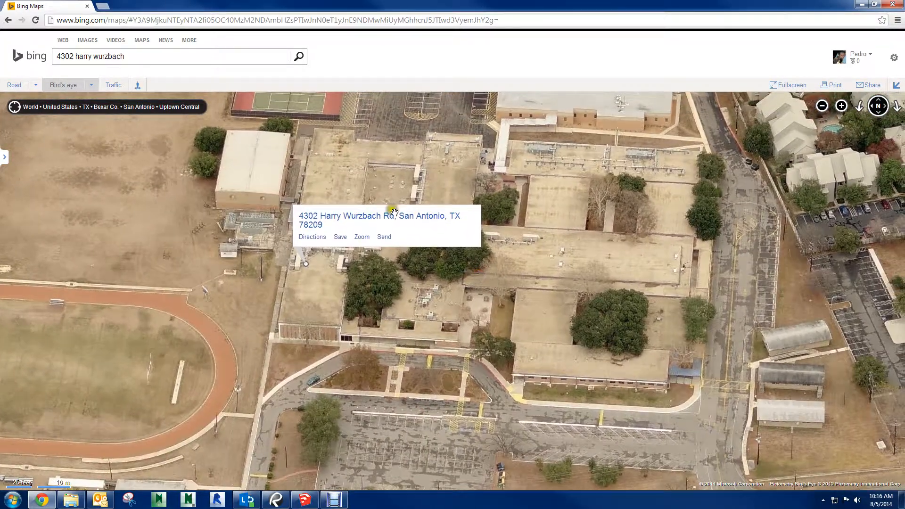
# Open Google Maps at google.com/maps in a new browser tab.
pyautogui.click(102, 6)
pyautogui.write('g')
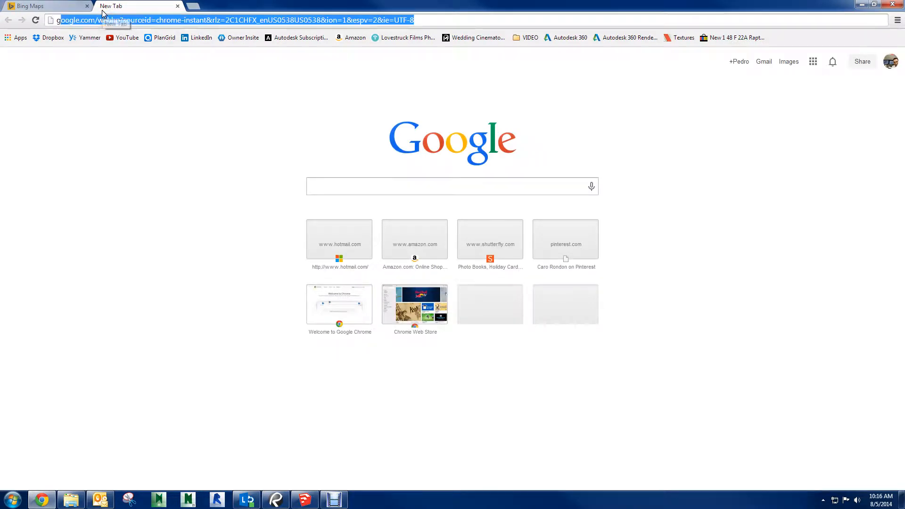
pyautogui.write('oogle.com')
pyautogui.write('/')
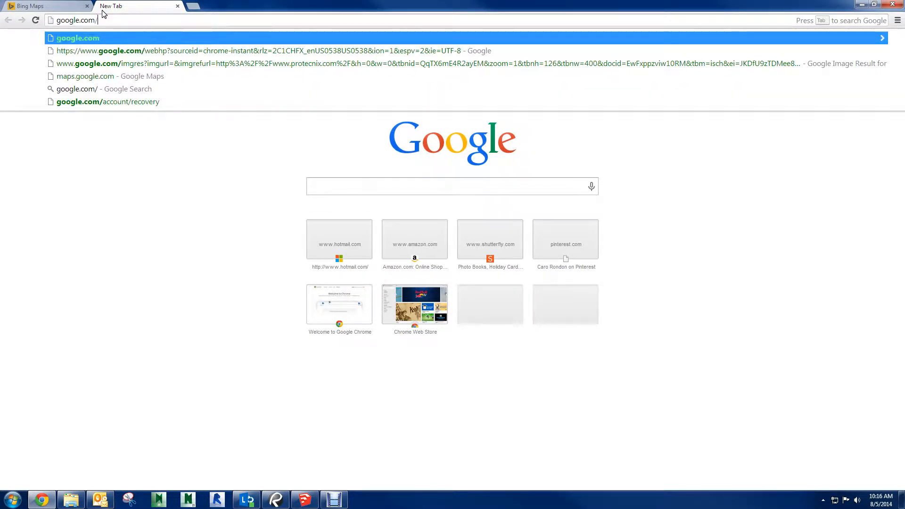
pyautogui.write('maps')
pyautogui.press('Return')
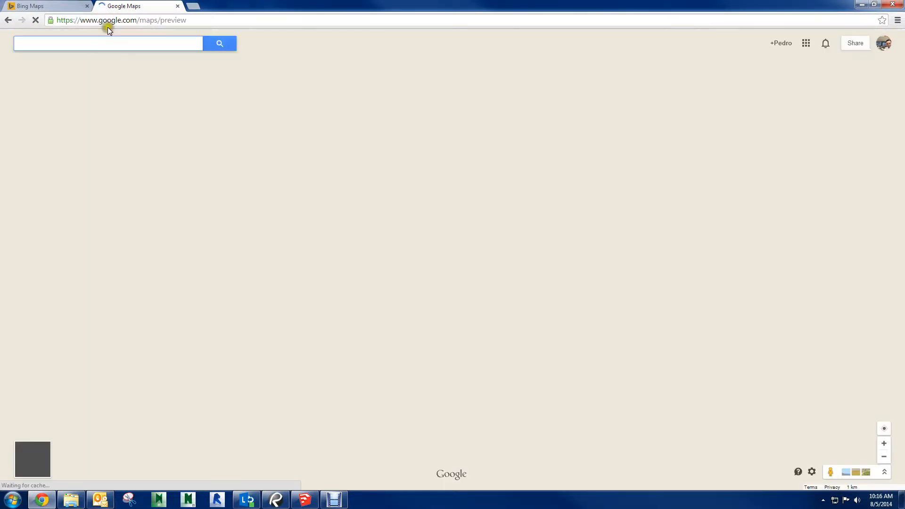
# Search Google Maps for the school's street address and show the location as Earth imagery.
pyautogui.click(55, 39)
pyautogui.write('4302 ha')
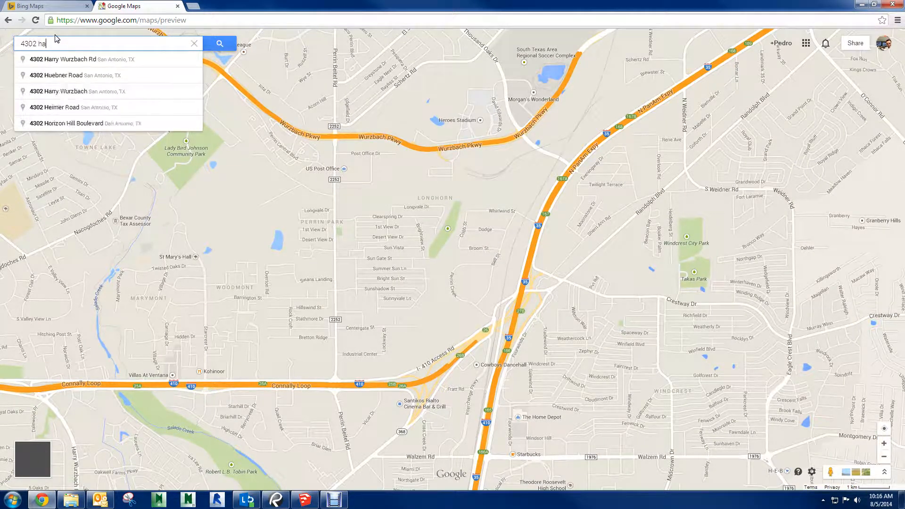
pyautogui.write('rry wurzbach')
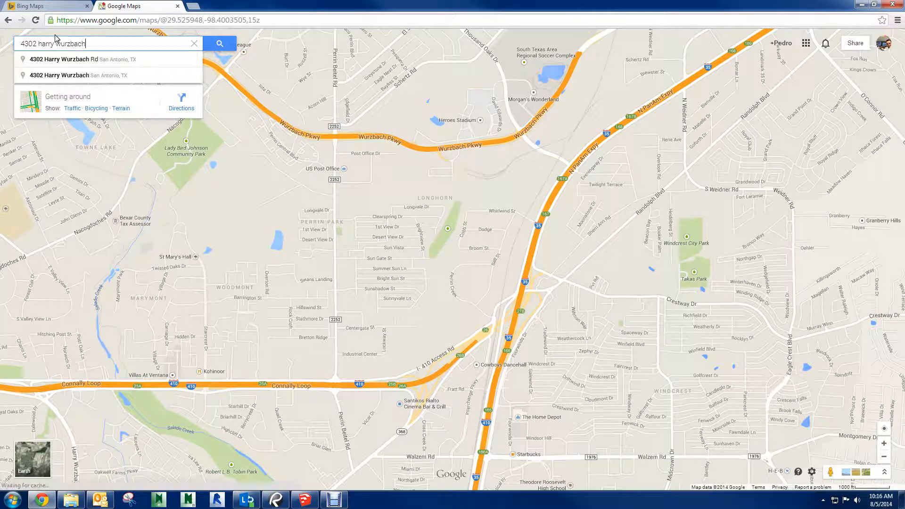
pyautogui.press('Return')
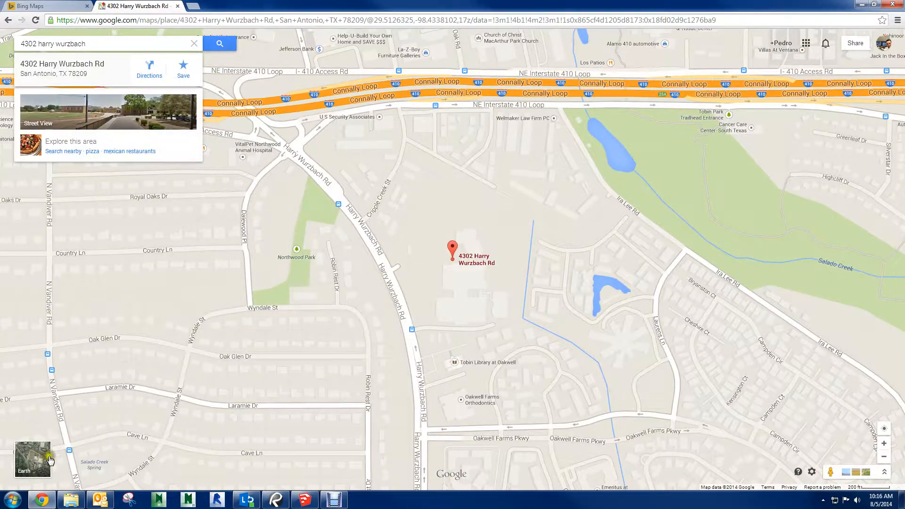
pyautogui.click(33, 460)
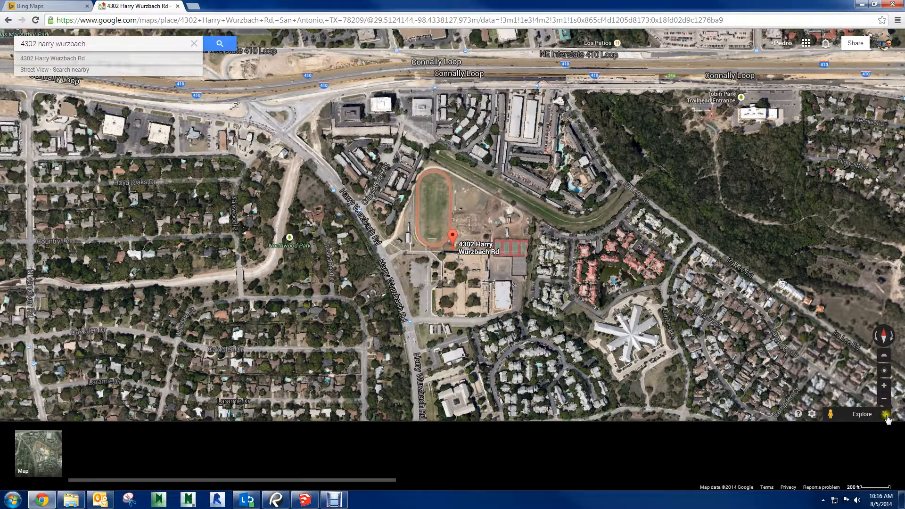
# Tilt and rotate the Earth imagery around the school to examine its roofs and courtyards from several sides.
pyautogui.scroll(1, 456, 225)
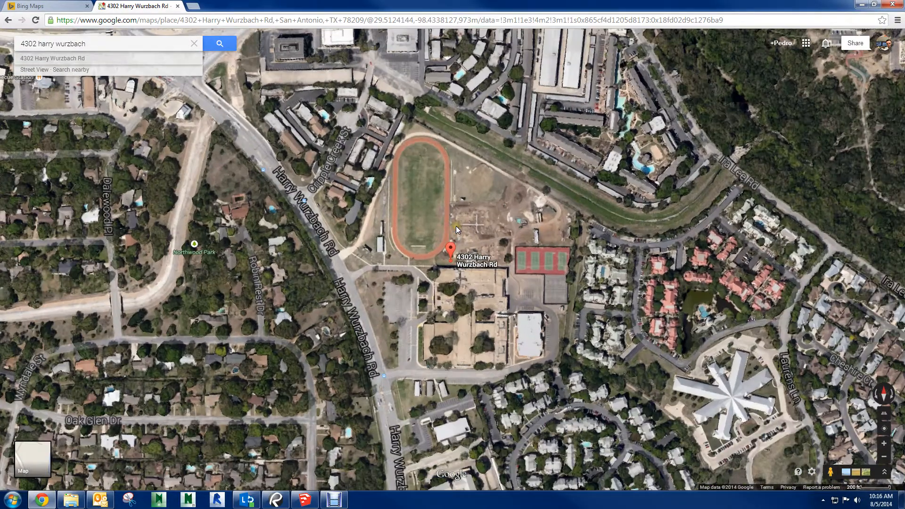
pyautogui.scroll(1, 456, 226)
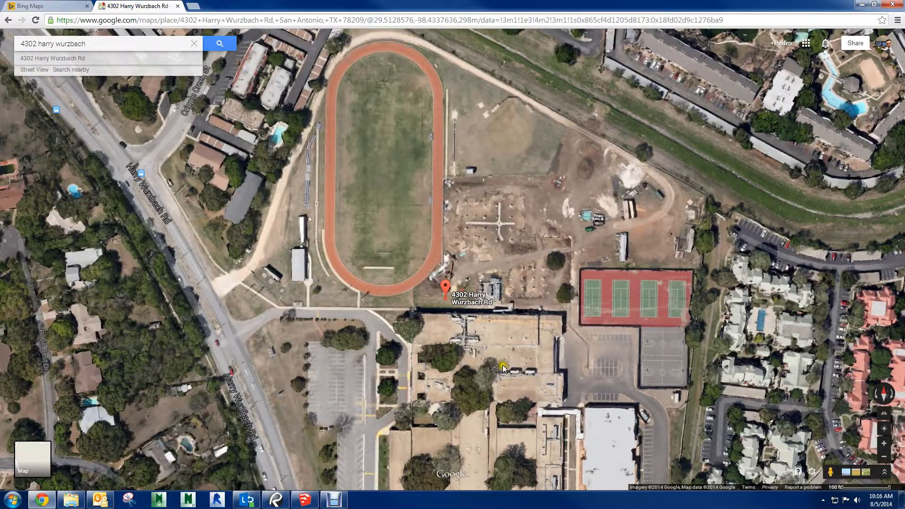
pyautogui.moveTo(503, 364)
pyautogui.mouseDown()
pyautogui.moveTo(504, 308)
pyautogui.moveTo(525, 237)
pyautogui.mouseUp()
pyautogui.scroll(1, 507, 303)
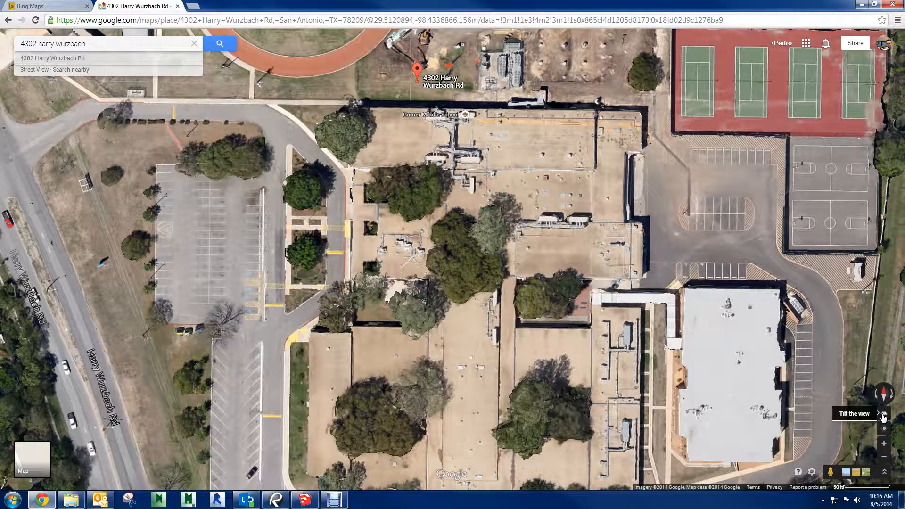
pyautogui.click(883, 416)
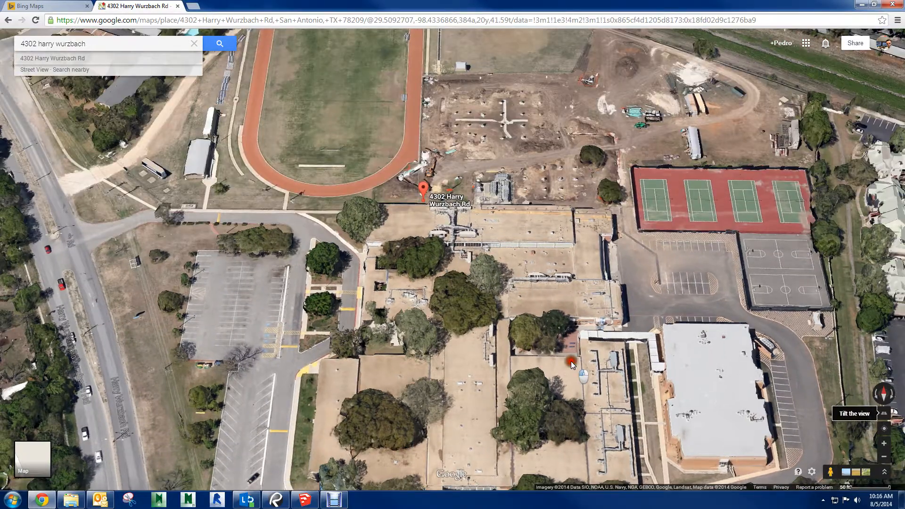
pyautogui.moveTo(571, 363); pyautogui.dragTo(554, 98)
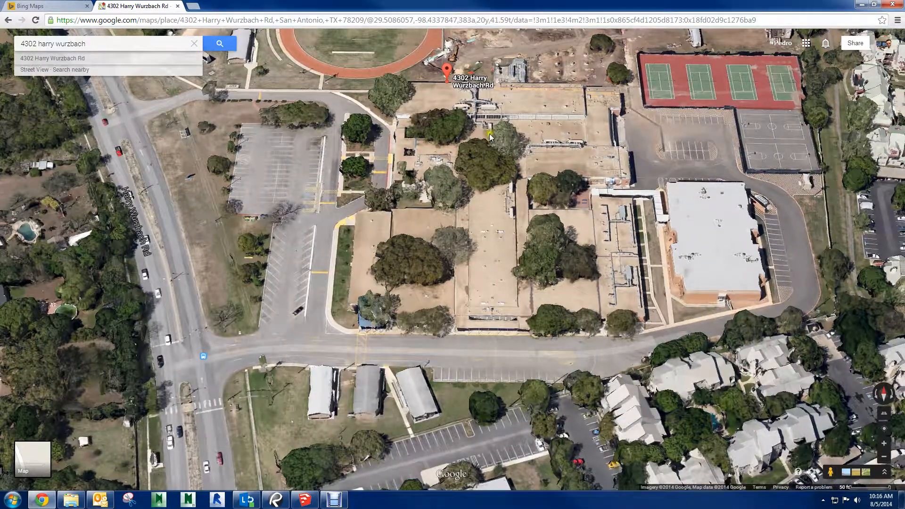
pyautogui.click(877, 399)
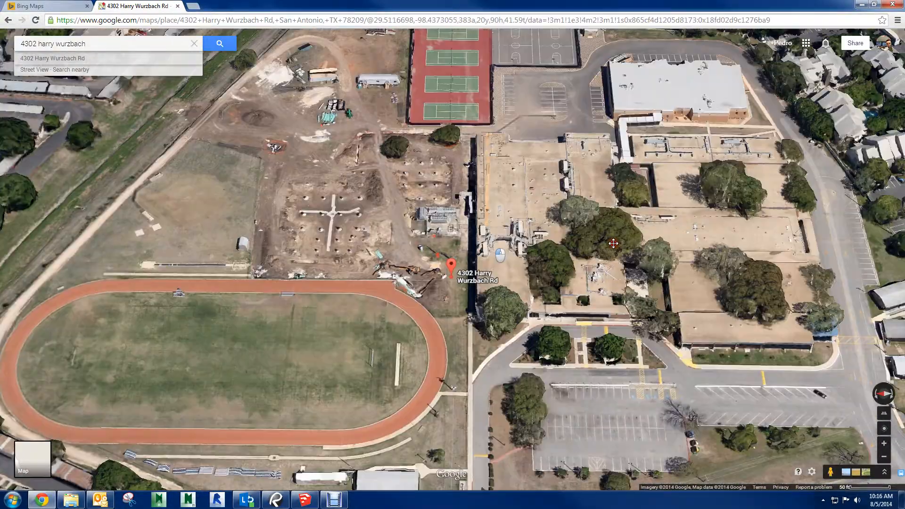
# Examine the school's front entrance, roofs and parking lot close up in the tilted Earth imagery.
pyautogui.scroll(1, 613, 243)
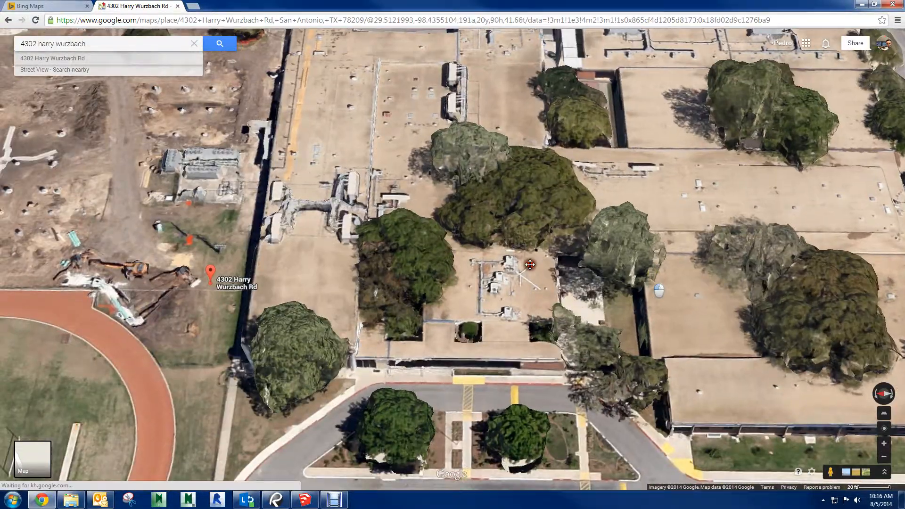
pyautogui.moveTo(530, 265); pyautogui.dragTo(689, 207)
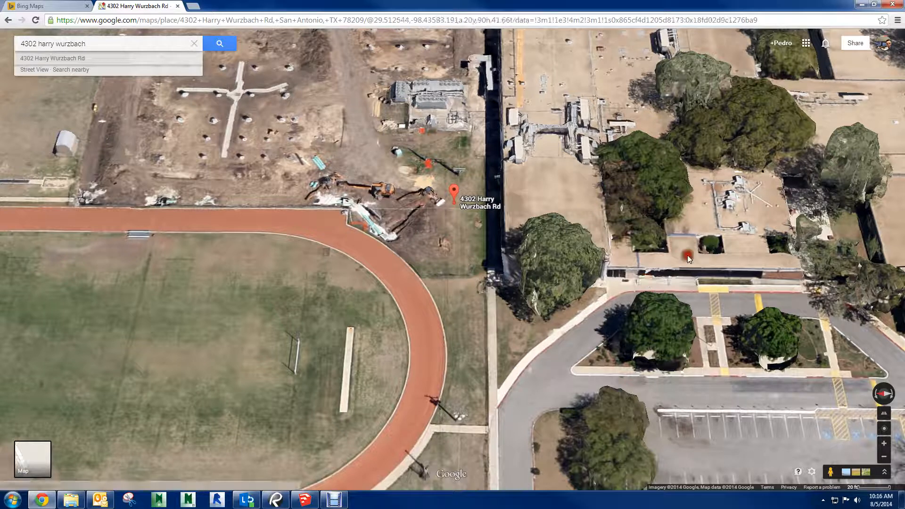
pyautogui.moveTo(686, 255); pyautogui.dragTo(182, 185)
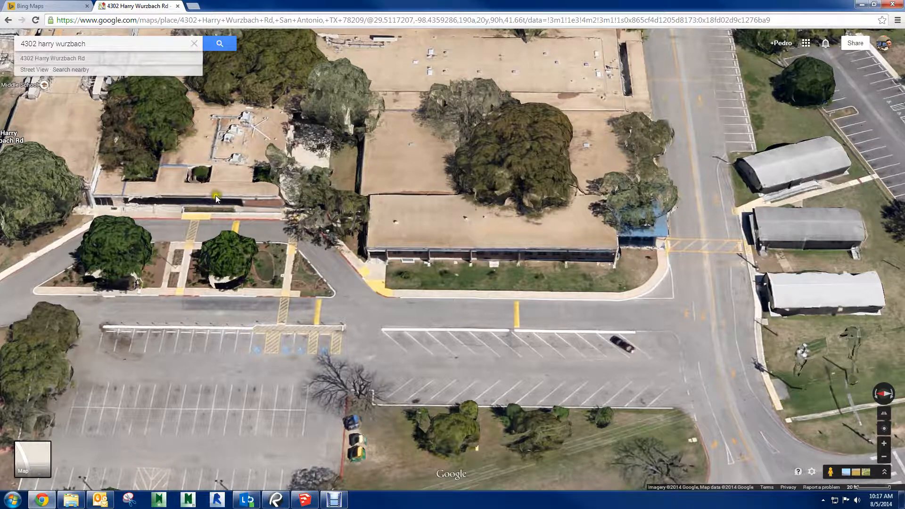
pyautogui.moveTo(215, 196); pyautogui.dragTo(640, 211)
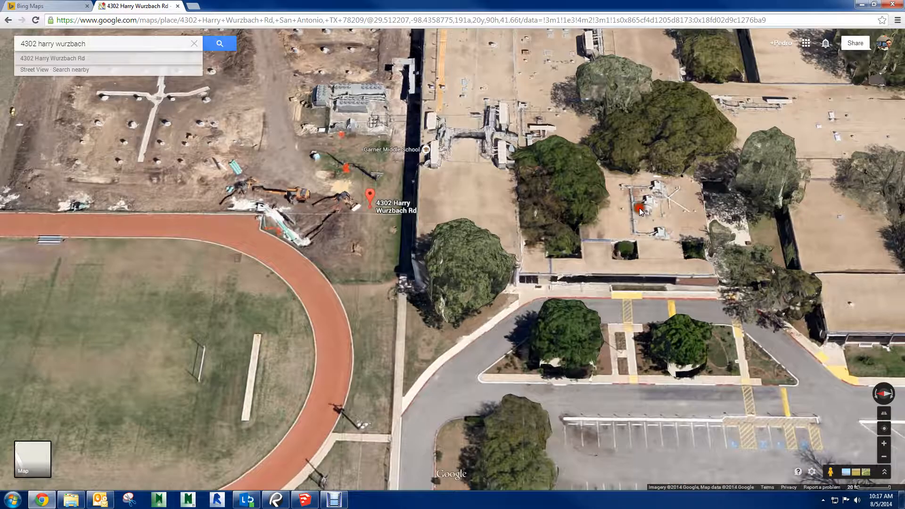
pyautogui.moveTo(679, 252)
pyautogui.mouseDown()
pyautogui.moveTo(698, 231)
pyautogui.moveTo(666, 218)
pyautogui.moveTo(657, 168)
pyautogui.moveTo(593, 172)
pyautogui.mouseUp()
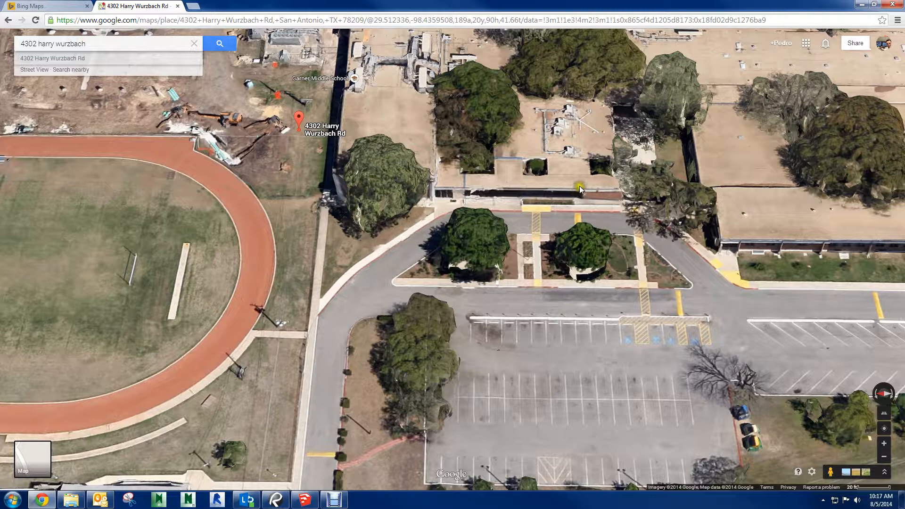
# Switch to SketchUp and push the roof of the existing school mass beside the running track down by 3'.
pyautogui.hotkey('alt', 'Tab')
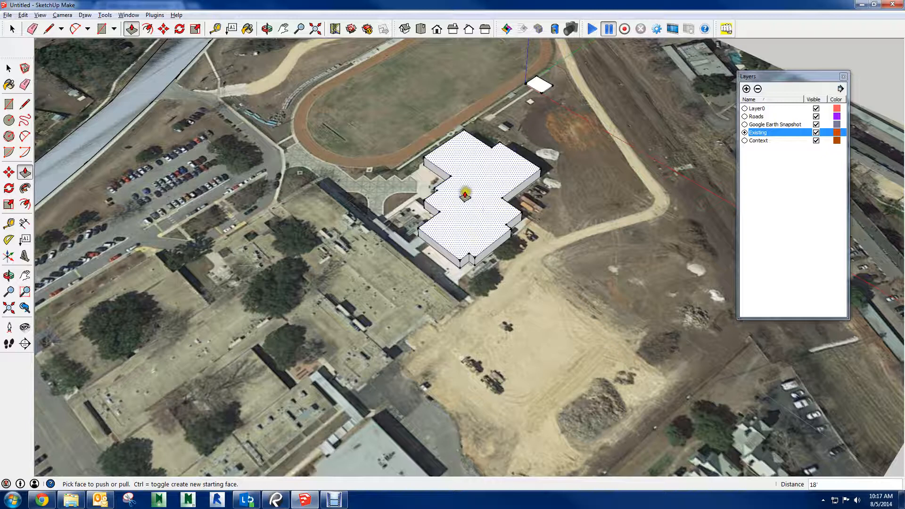
pyautogui.moveTo(463, 193); pyautogui.dragTo(468, 198)
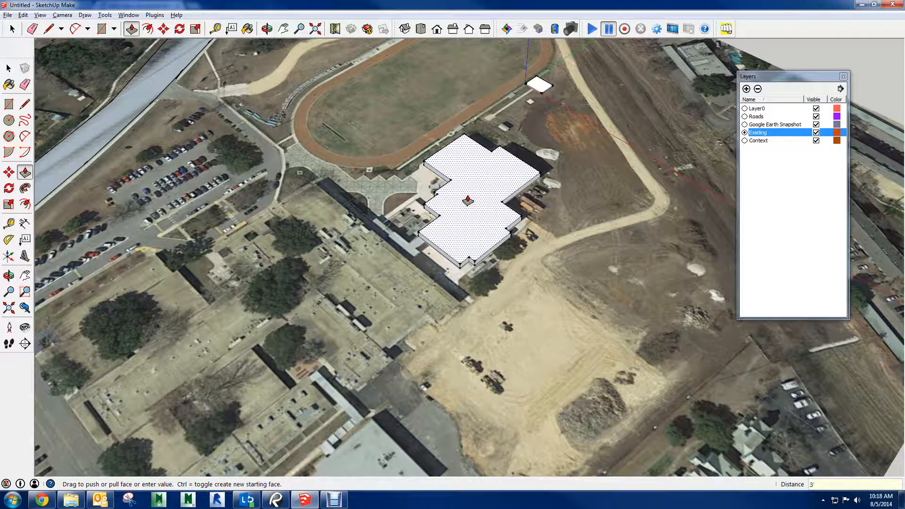
pyautogui.press('Return')
pyautogui.press('space')
pyautogui.moveTo(458, 253); pyautogui.dragTo(545, 164, button='middle')
pyautogui.scroll(3, 514, 170)
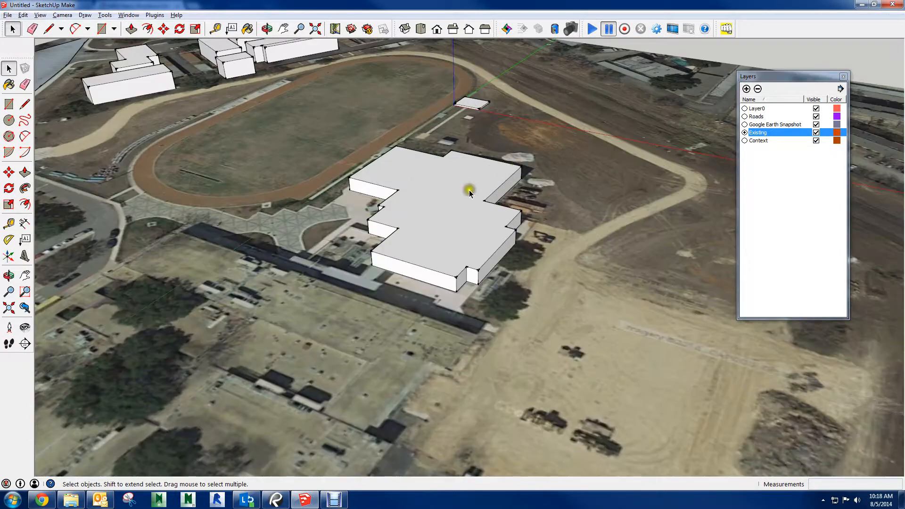
# Draw the long side edge of the school's adjacent flat-roofed wing, about 320' long, down to its front corner.
pyautogui.moveTo(470, 192); pyautogui.dragTo(451, 241, button='middle')
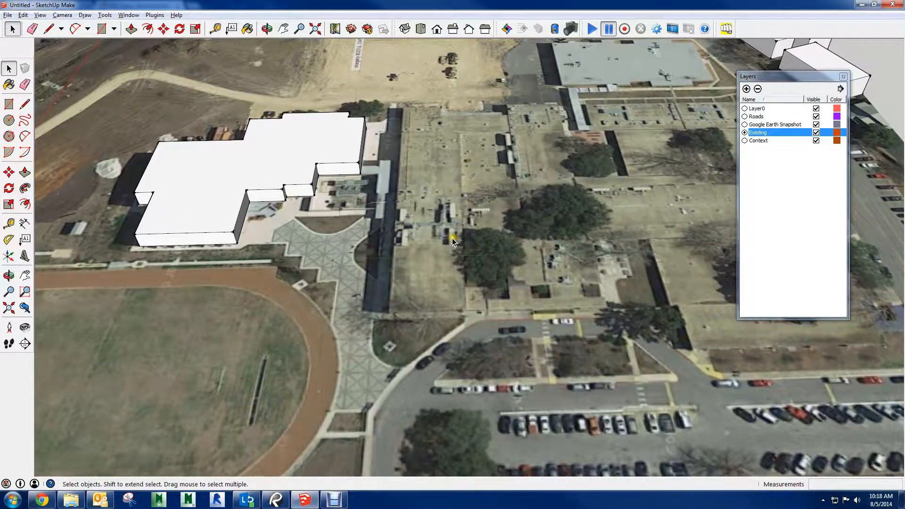
pyautogui.scroll(3, 339, 126)
pyautogui.press('l')
pyautogui.click(432, 99)
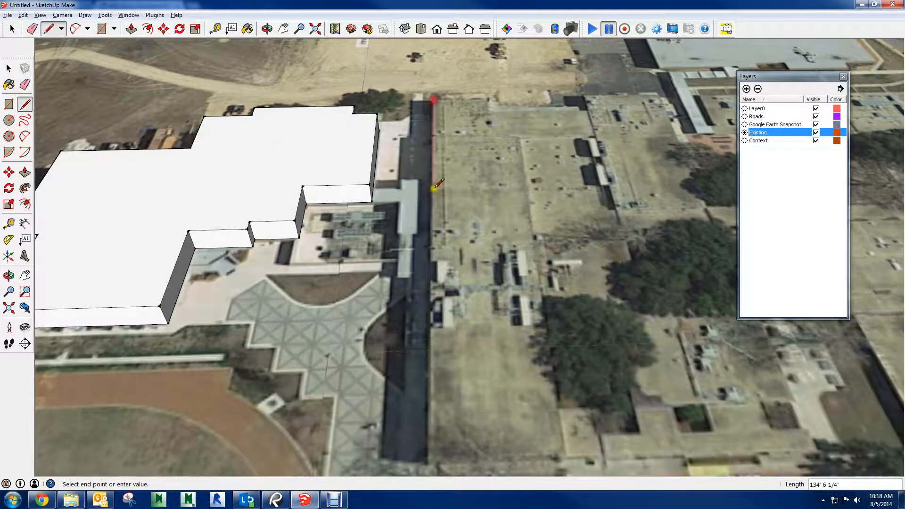
pyautogui.moveTo(473, 365)
pyautogui.keyDown('shift'); pyautogui.mouseDown(button='middle')
pyautogui.moveTo(450, 323)
pyautogui.moveTo(429, 187)
pyautogui.mouseUp(button='middle'); pyautogui.keyUp('shift')
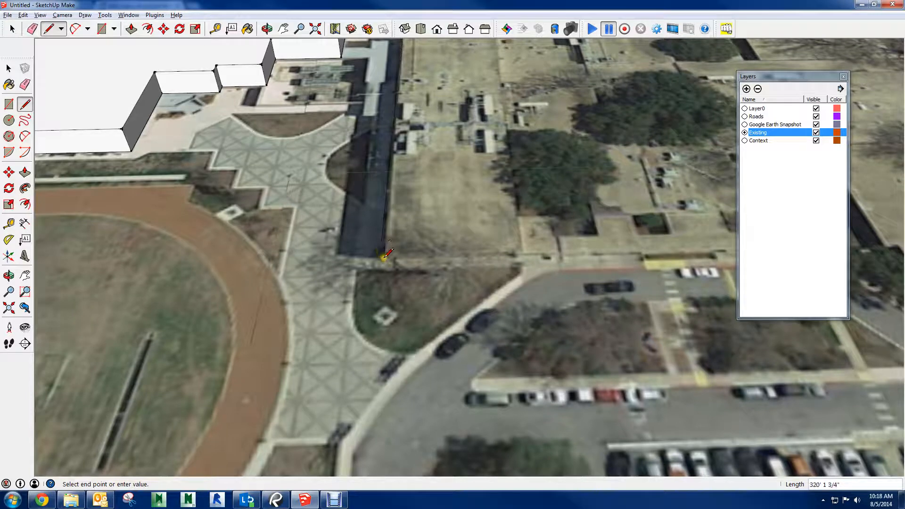
pyautogui.scroll(5, 384, 256)
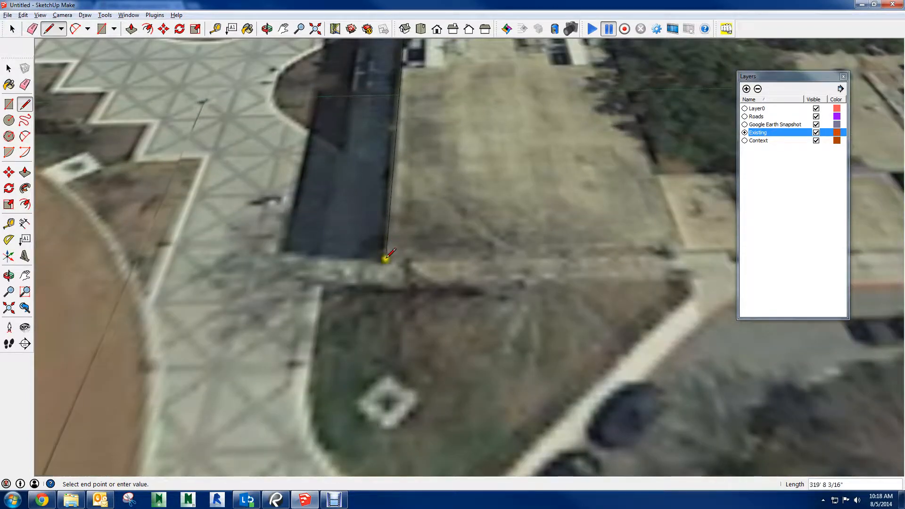
pyautogui.click(385, 257)
# Trace the front edge of the wing past the drop-off lane to the entrance block's far corner, with its short end edge.
pyautogui.keyDown('shift'); pyautogui.moveTo(660, 253); pyautogui.dragTo(360, 247, button='middle'); pyautogui.keyUp('shift')
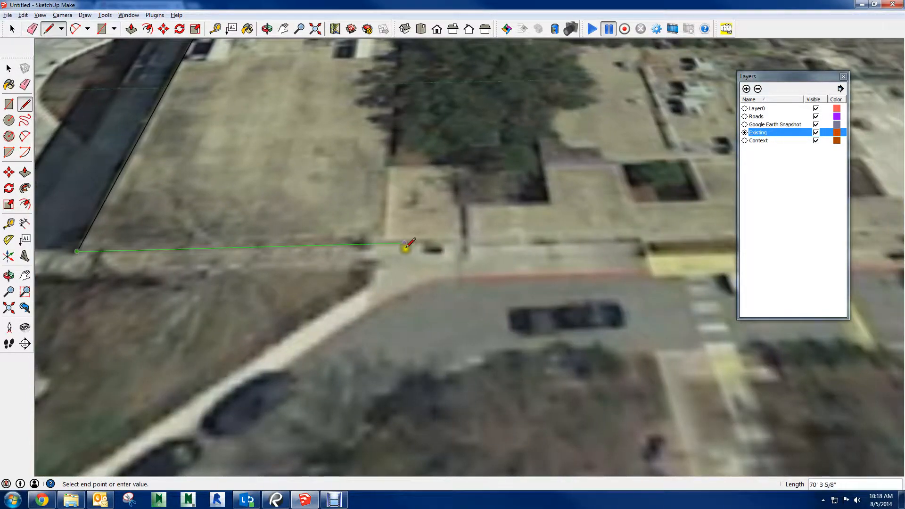
pyautogui.click(642, 239)
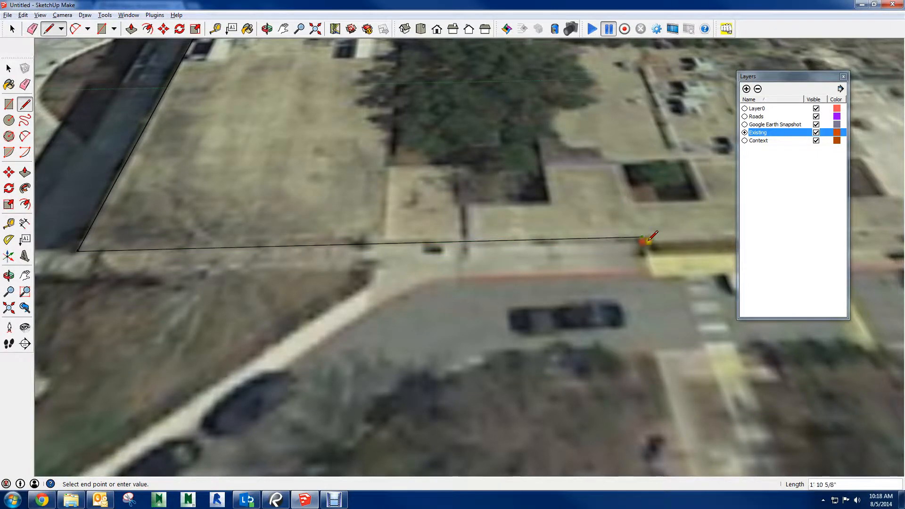
pyautogui.keyDown('shift'); pyautogui.moveTo(649, 238); pyautogui.dragTo(103, 245, button='middle'); pyautogui.keyUp('shift')
pyautogui.click(386, 235)
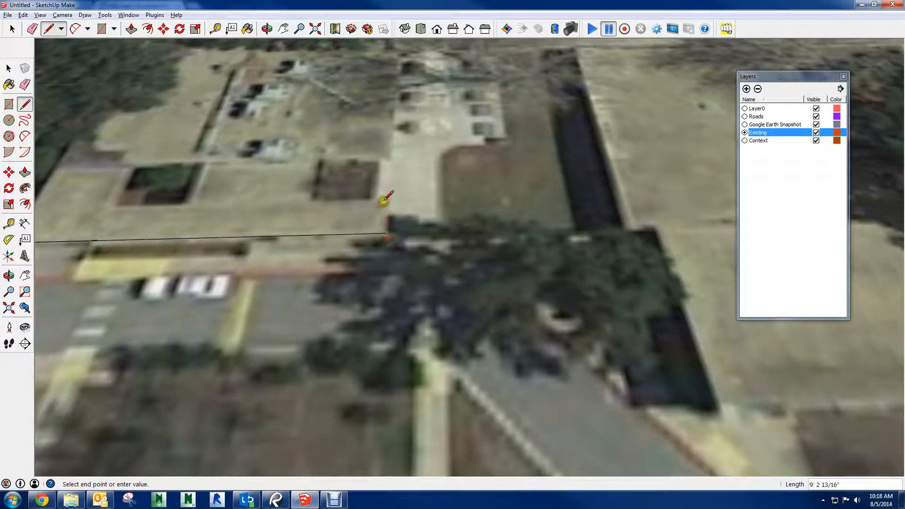
pyautogui.click(385, 198)
# Trace the stepped rear outline of the entrance block around its courtyards and close the footprint on the long side edge.
pyautogui.keyDown('shift'); pyautogui.moveTo(289, 196); pyautogui.dragTo(602, 207, button='middle'); pyautogui.keyUp('shift')
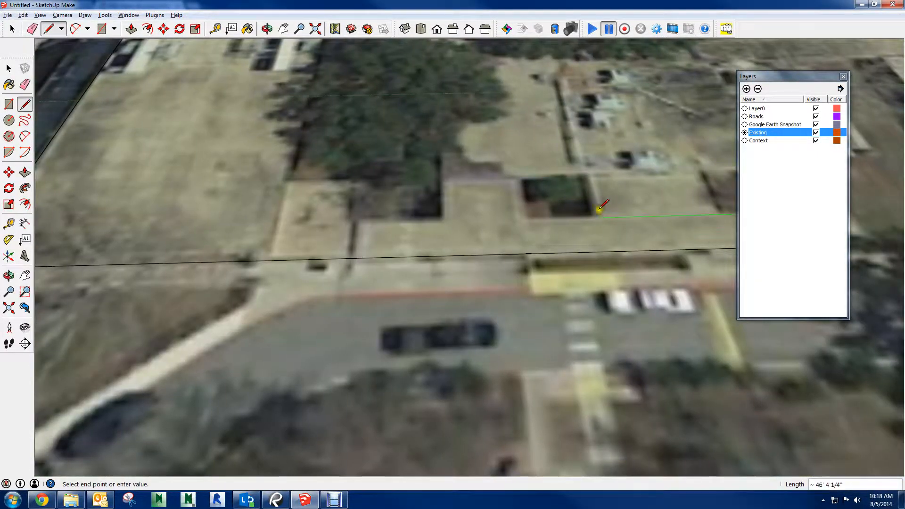
pyautogui.click(522, 219)
pyautogui.click(517, 178)
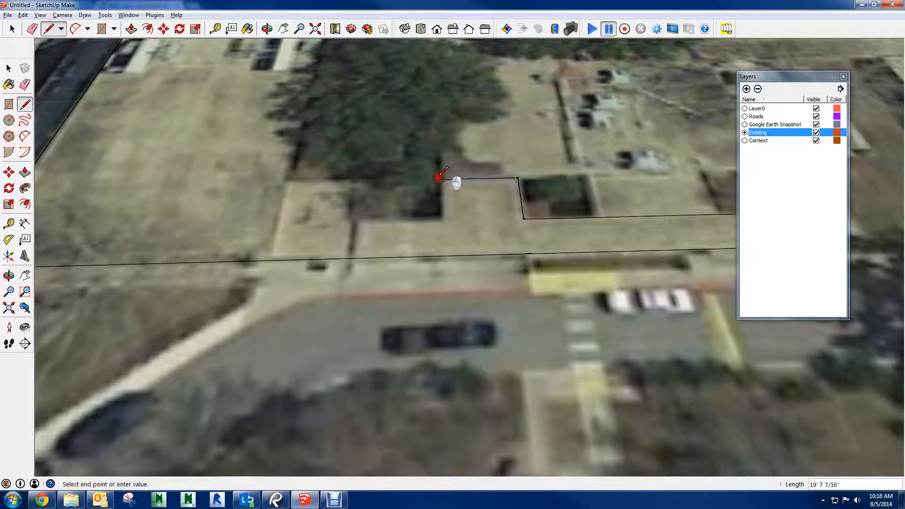
pyautogui.click(438, 179)
pyautogui.click(439, 220)
pyautogui.click(353, 223)
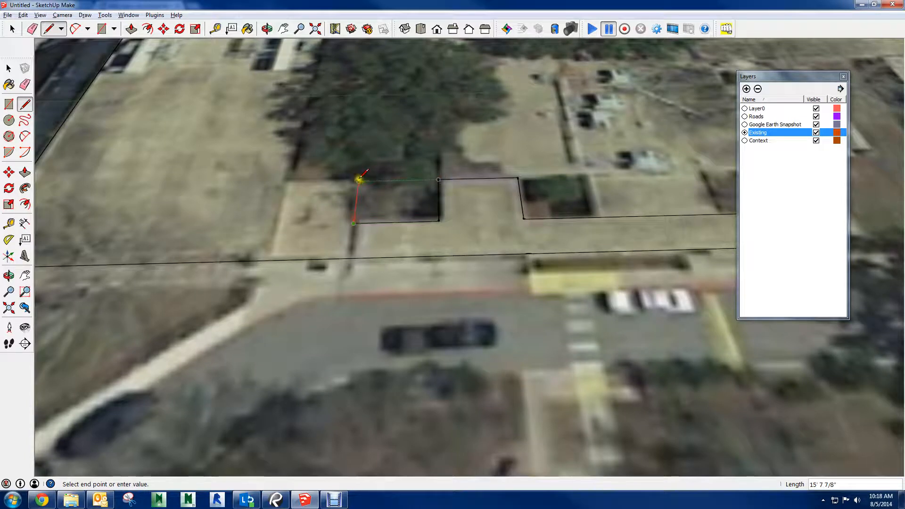
pyautogui.click(358, 180)
pyautogui.click(282, 182)
pyautogui.click(307, 78)
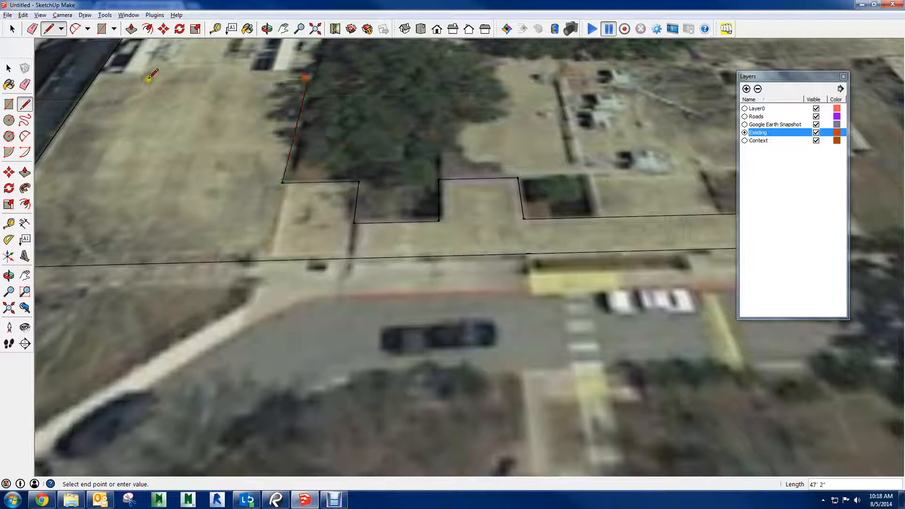
pyautogui.click(92, 80)
# Extrude the traced front wing footprint to a height of 15'.
pyautogui.scroll(-2, 222, 185)
pyautogui.moveTo(221, 184); pyautogui.dragTo(347, 232, button='middle')
pyautogui.scroll(2, 354, 212)
pyautogui.press('p')
pyautogui.moveTo(357, 240); pyautogui.dragTo(356, 228)
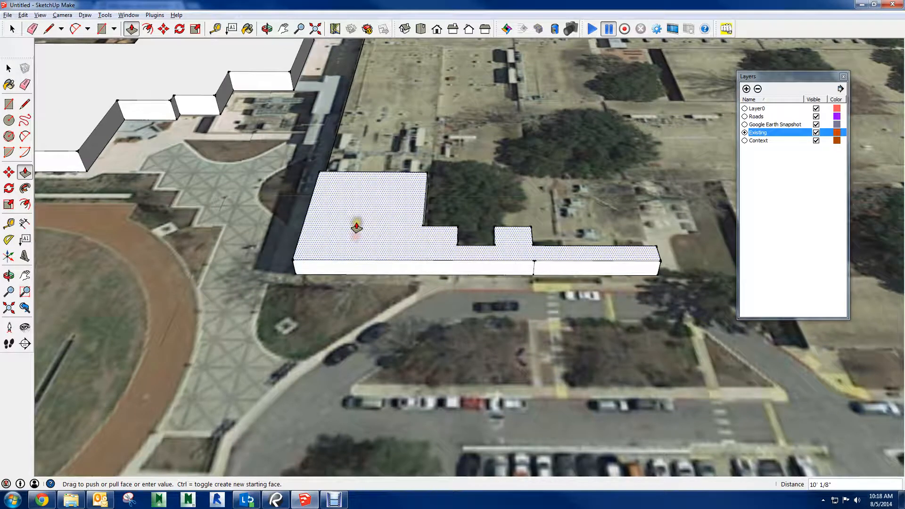
pyautogui.write('15')
pyautogui.press('Return')
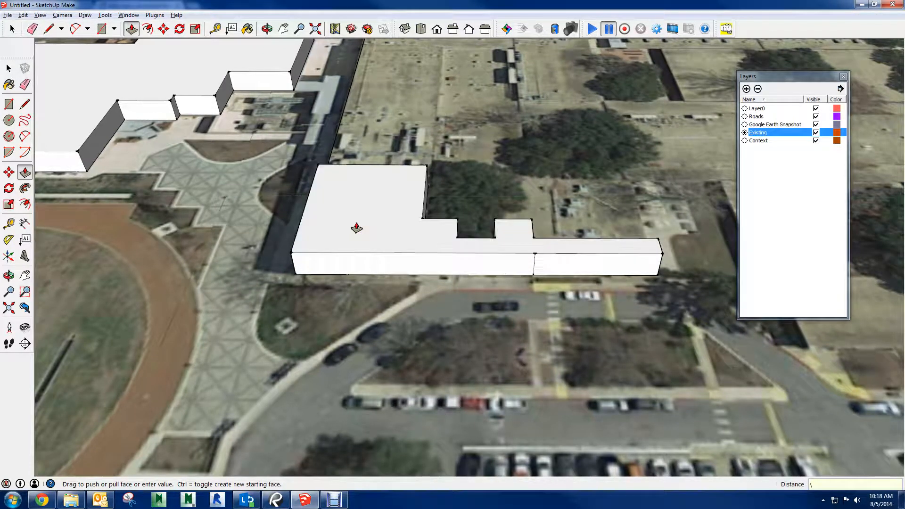
# Examine the new front wing mass and the whole site with its school and context masses from above.
pyautogui.moveTo(487, 238); pyautogui.dragTo(434, 186, button='middle')
pyautogui.scroll(-1, 434, 186)
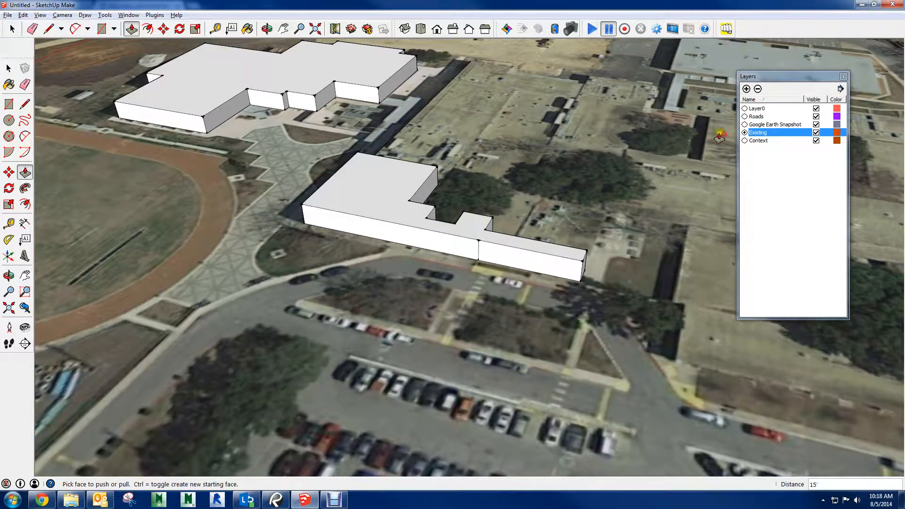
pyautogui.keyDown('shift'); pyautogui.moveTo(573, 222); pyautogui.dragTo(216, 337, button='middle'); pyautogui.keyUp('shift')
pyautogui.scroll(-3, 226, 333)
pyautogui.moveTo(295, 309); pyautogui.dragTo(414, 367, button='middle')
pyautogui.scroll(-4, 292, 292)
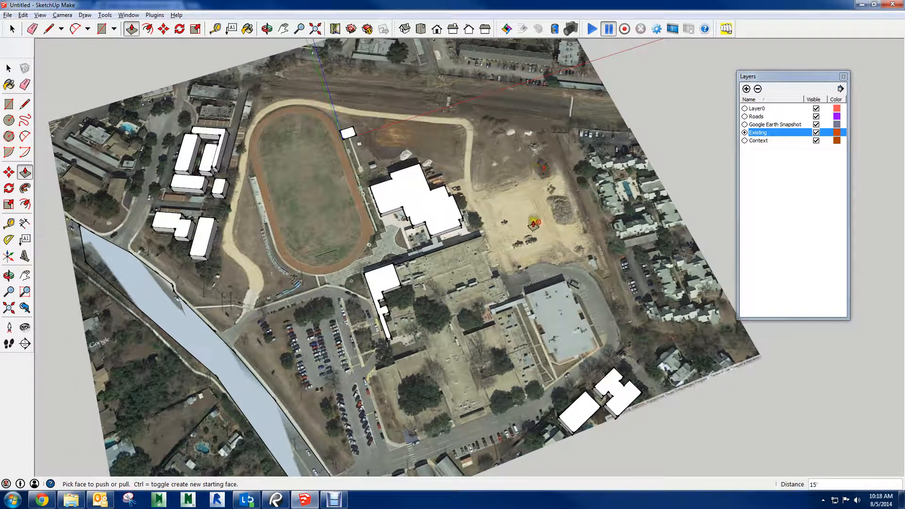
pyautogui.moveTo(358, 202); pyautogui.dragTo(412, 152, button='middle')
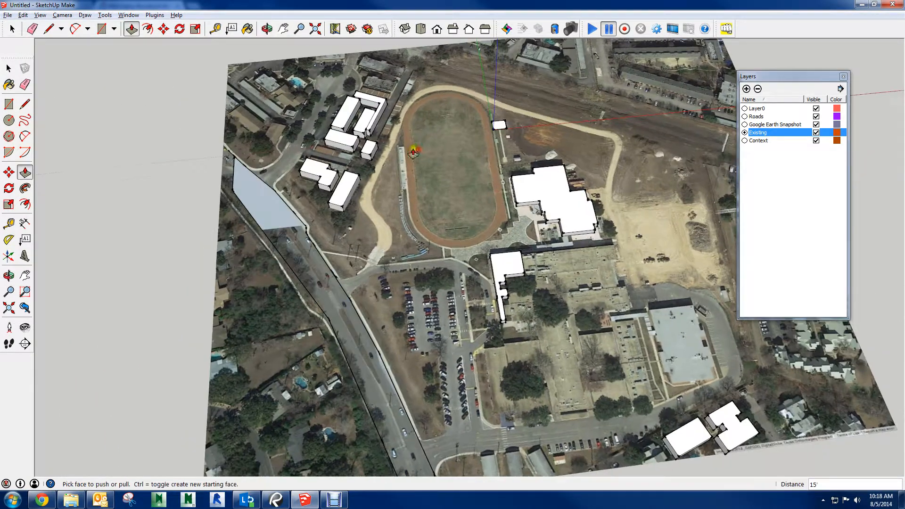
# Add a layer named New Construction to the model.
pyautogui.click(745, 89)
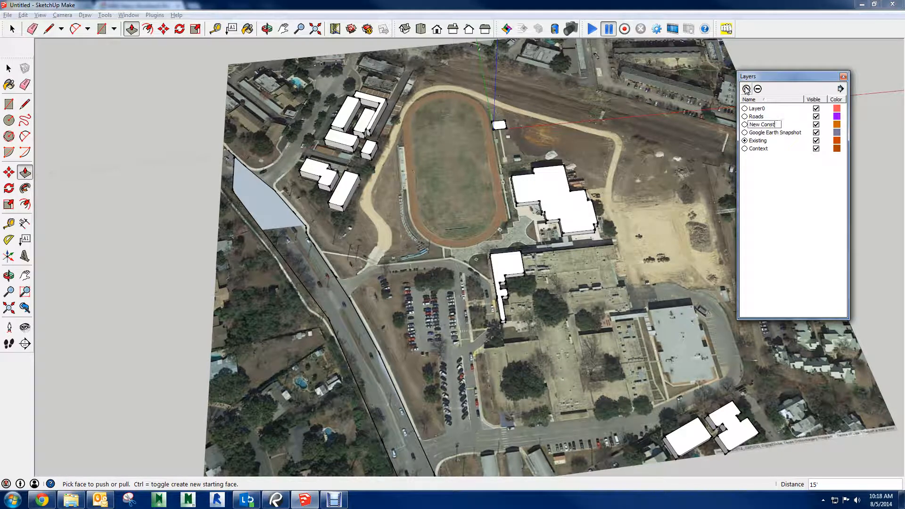
pyautogui.write('New Construction')
pyautogui.press('Return')
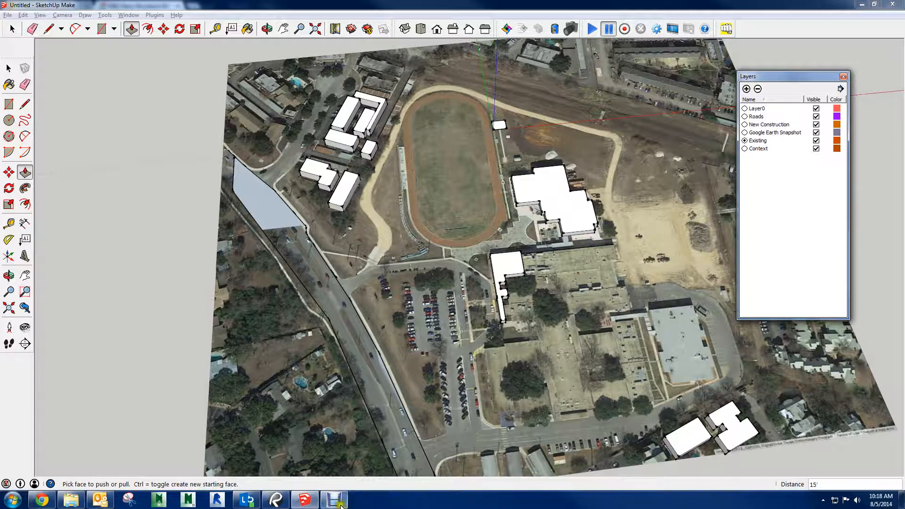
# Switch to Bluebeam Revu, open page 14 of the Garner MS drawing set and examine its 1st floor signage plan.
pyautogui.click(276, 500)
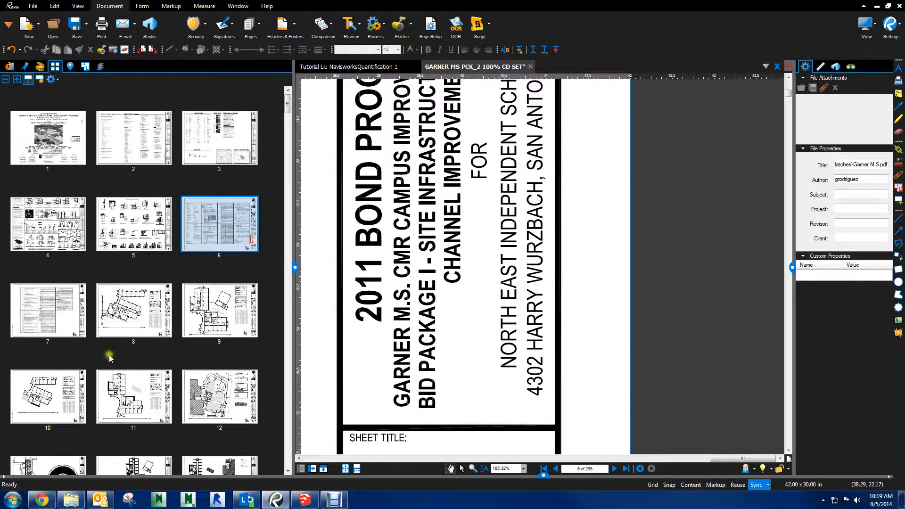
pyautogui.scroll(-4, 110, 357)
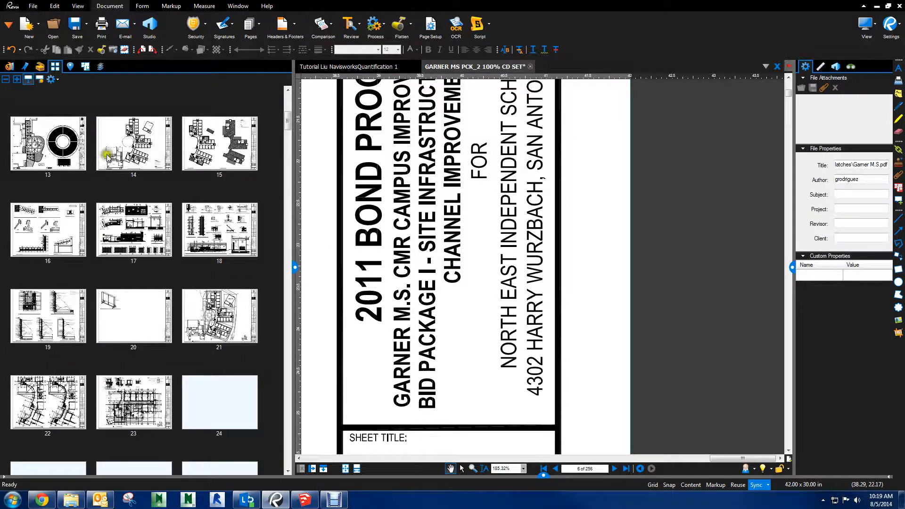
pyautogui.click(136, 151)
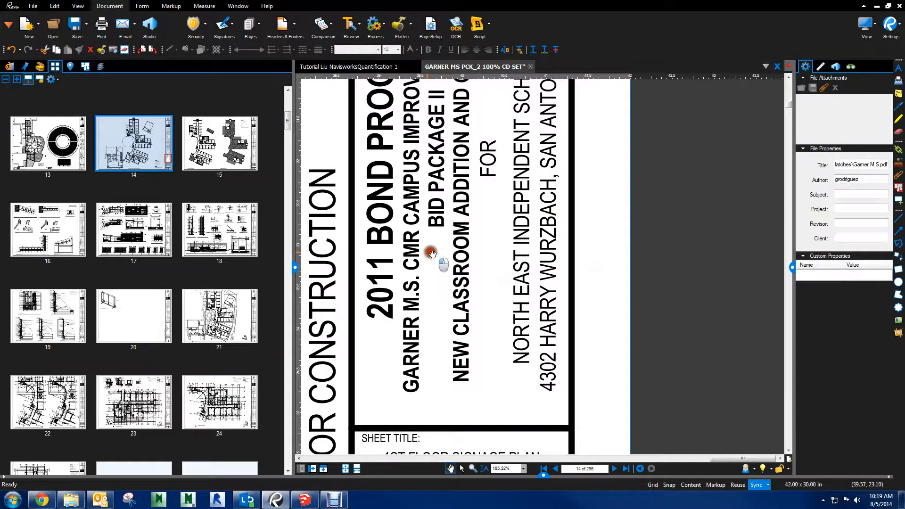
pyautogui.scroll(-3, 588, 242)
pyautogui.scroll(-4, 586, 238)
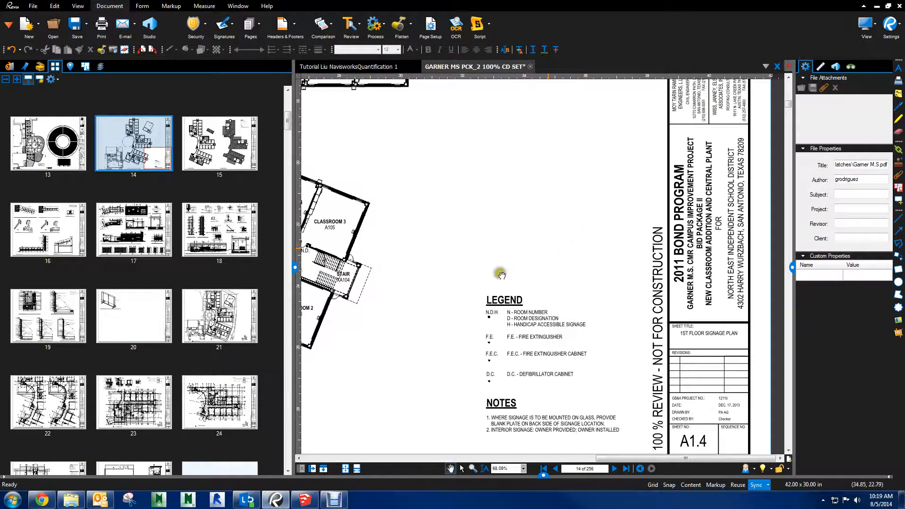
pyautogui.moveTo(421, 269); pyautogui.dragTo(619, 322)
pyautogui.scroll(-2, 607, 306)
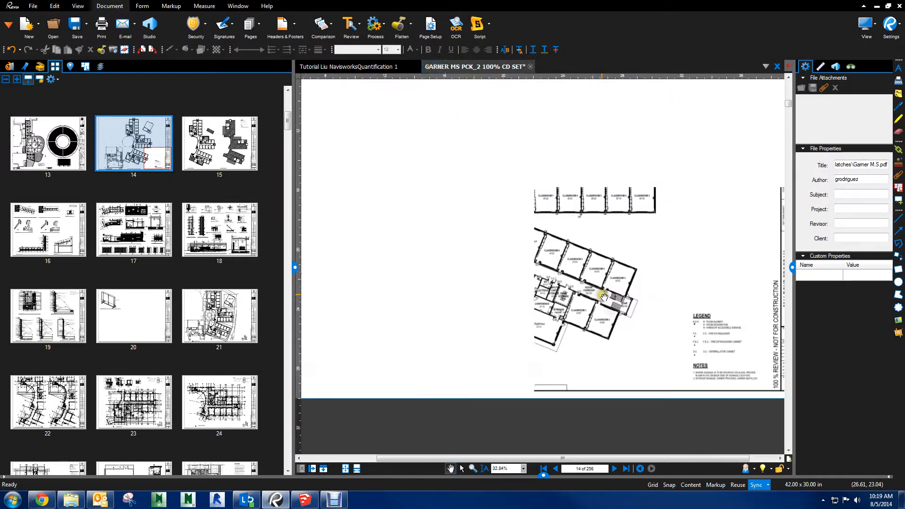
pyautogui.moveTo(569, 239); pyautogui.dragTo(661, 326)
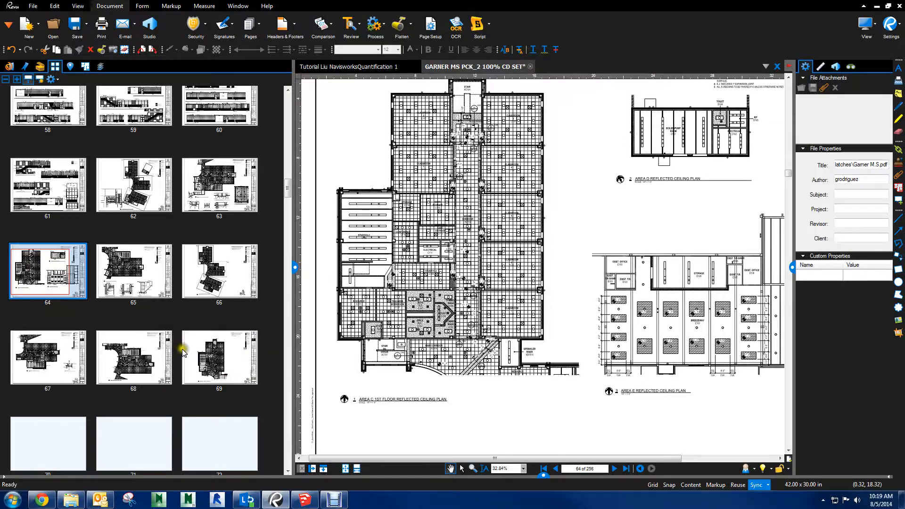
# Browse the drawing set pages and open page 12, the aerial fire apparatus access and hose lay exhibit.
pyautogui.scroll(-3, 173, 321)
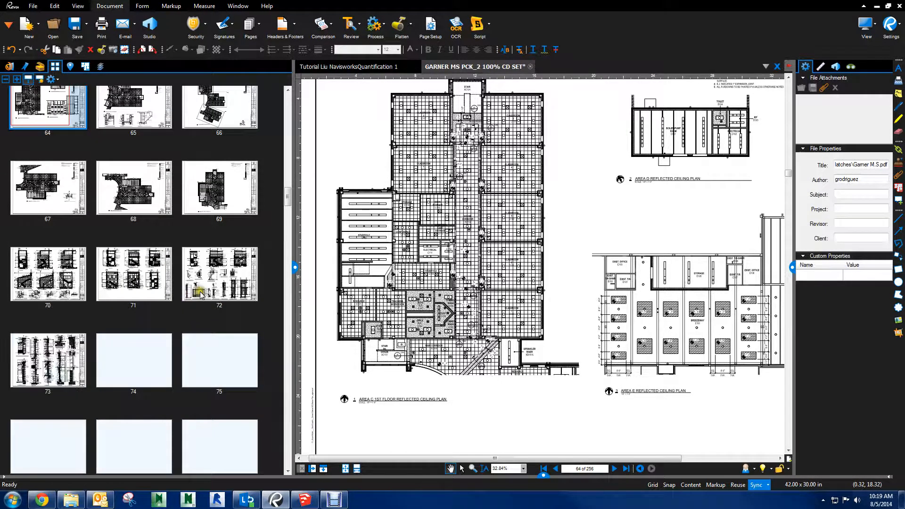
pyautogui.scroll(-3, 200, 289)
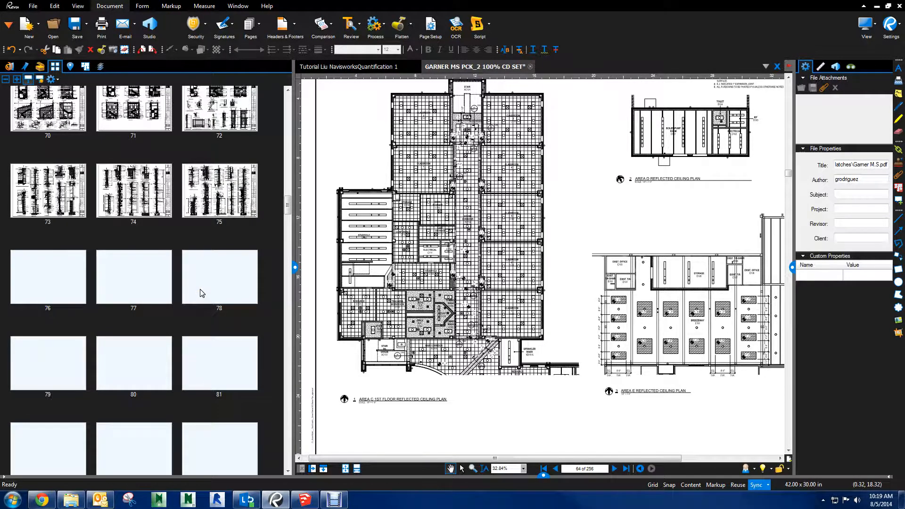
pyautogui.moveTo(294, 186); pyautogui.dragTo(302, 121)
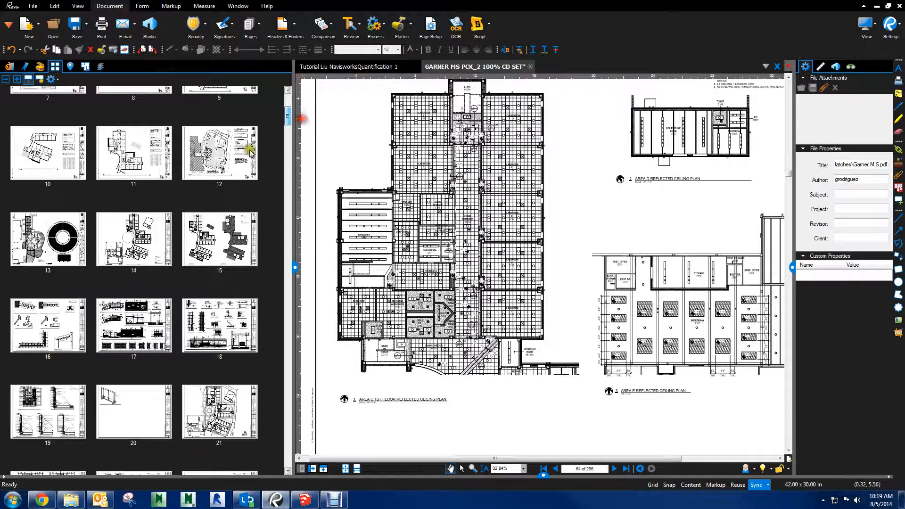
pyautogui.click(219, 161)
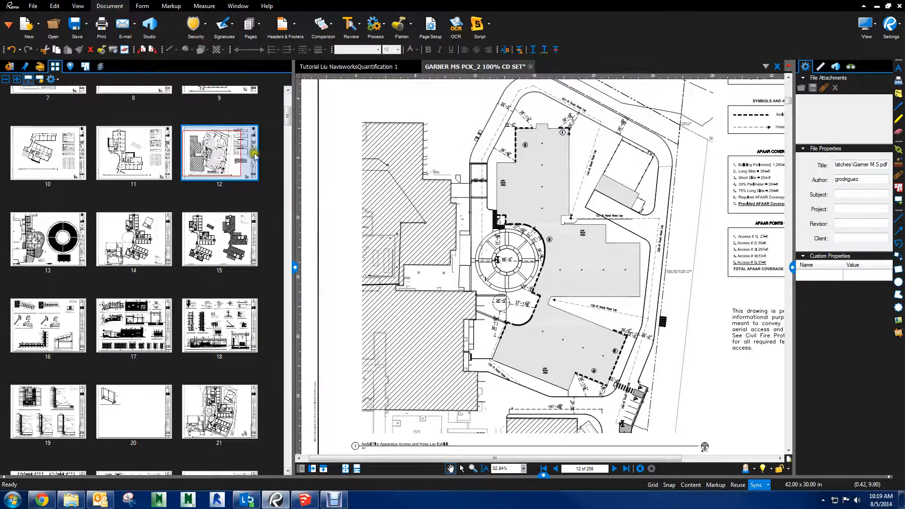
pyautogui.click(209, 158)
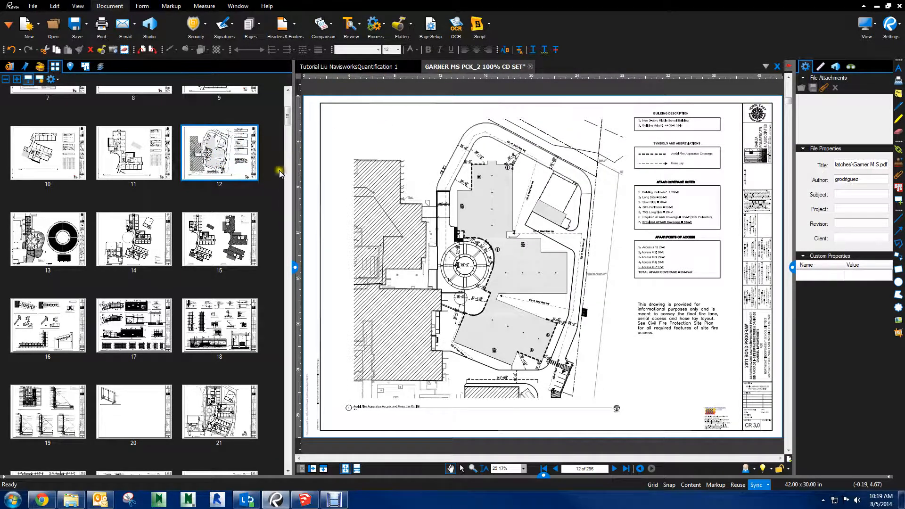
# Examine the new building footprint and the adjoining existing school on the page 12 site plan.
pyautogui.click(226, 159)
pyautogui.rightClick(228, 152)
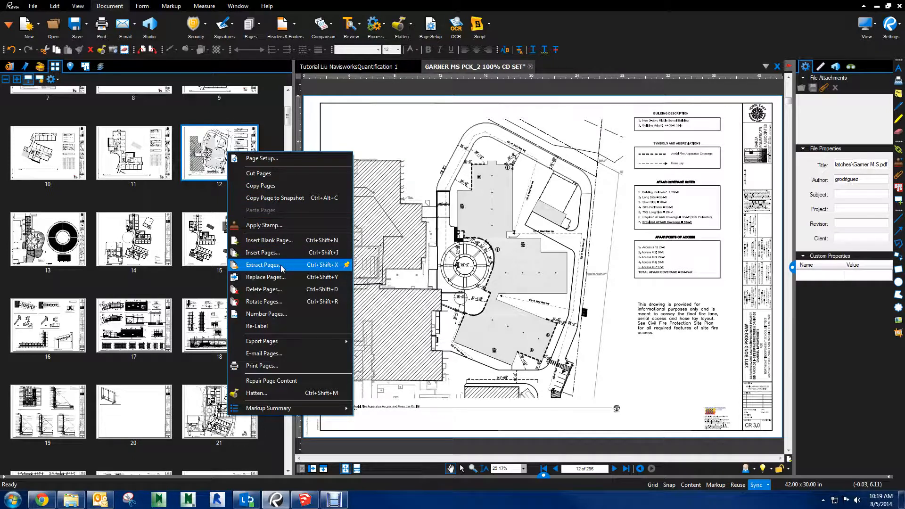
pyautogui.moveTo(516, 242)
pyautogui.mouseDown()
pyautogui.moveTo(499, 211)
pyautogui.moveTo(478, 199)
pyautogui.mouseUp()
pyautogui.scroll(-2, 545, 214)
pyautogui.scroll(2, 478, 198)
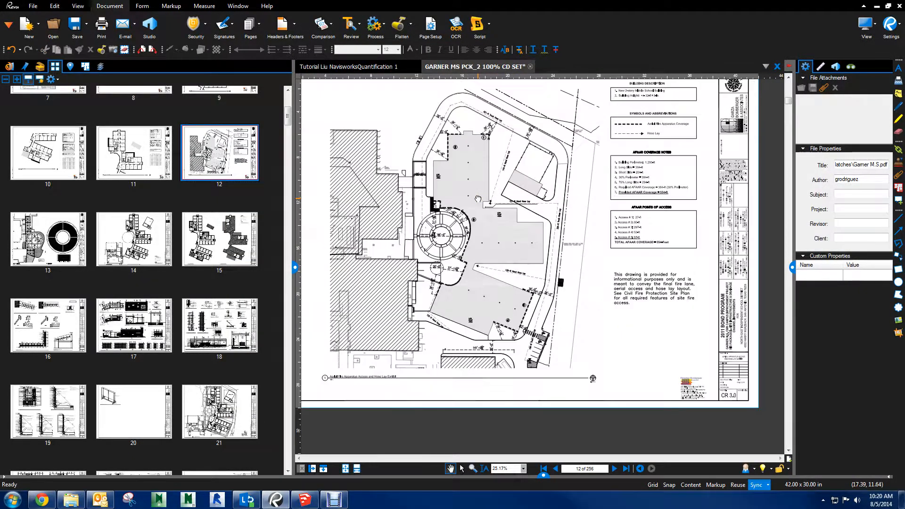
pyautogui.moveTo(397, 187)
pyautogui.mouseDown()
pyautogui.moveTo(484, 216)
pyautogui.moveTo(473, 211)
pyautogui.mouseUp()
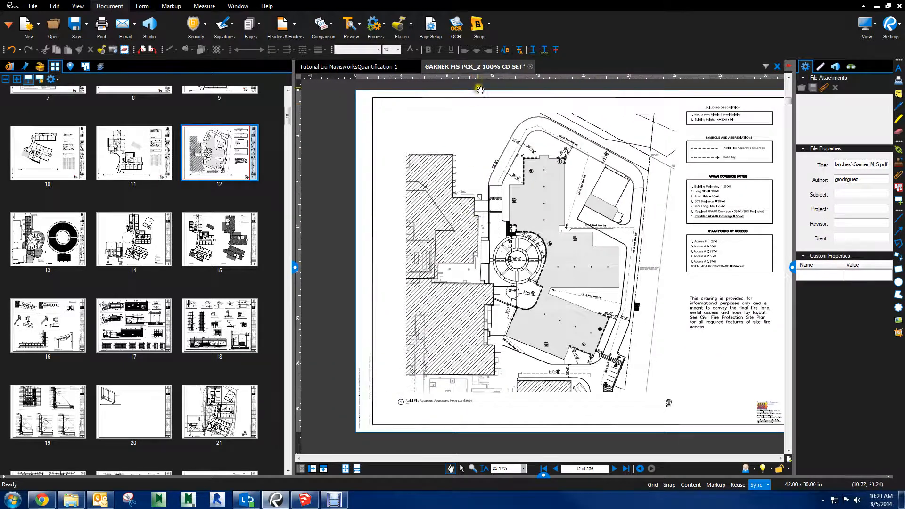
# Narrow the page thumbnail area to a single column so the drawing gets more room.
pyautogui.moveTo(293, 268); pyautogui.dragTo(43, 271)
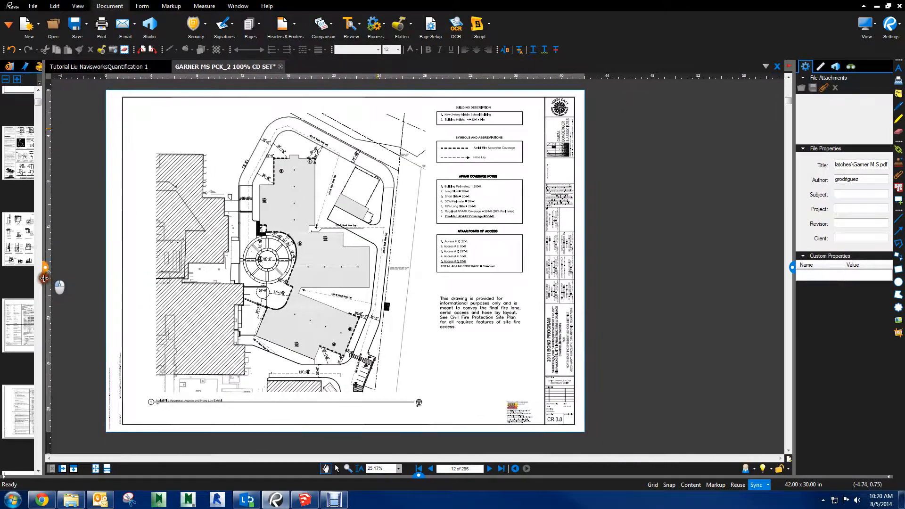
pyautogui.moveTo(273, 186)
pyautogui.mouseDown()
pyautogui.moveTo(350, 204)
pyautogui.moveTo(342, 199)
pyautogui.mouseUp()
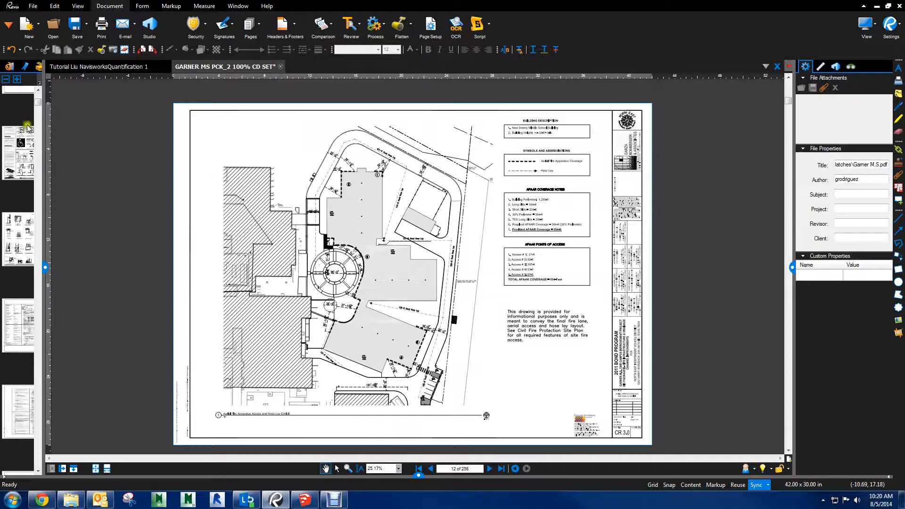
pyautogui.moveTo(37, 245); pyautogui.dragTo(94, 273)
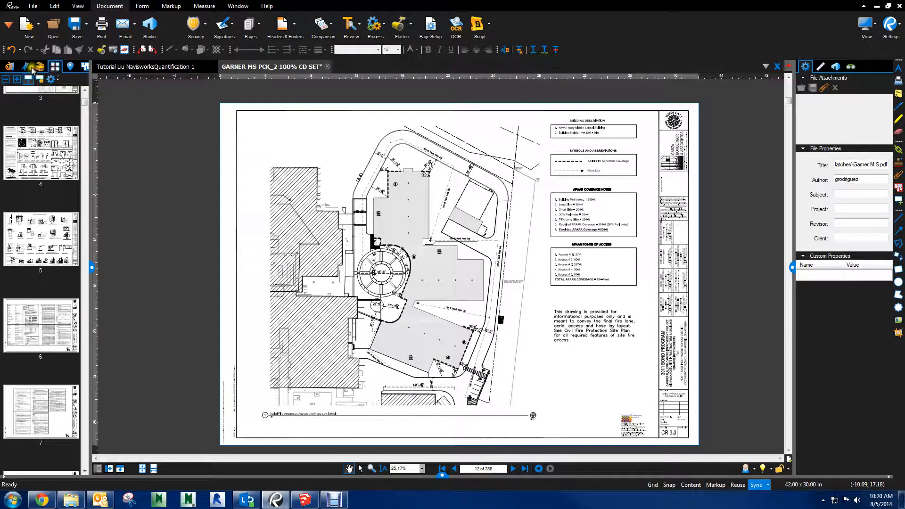
pyautogui.click(12, 69)
pyautogui.click(58, 69)
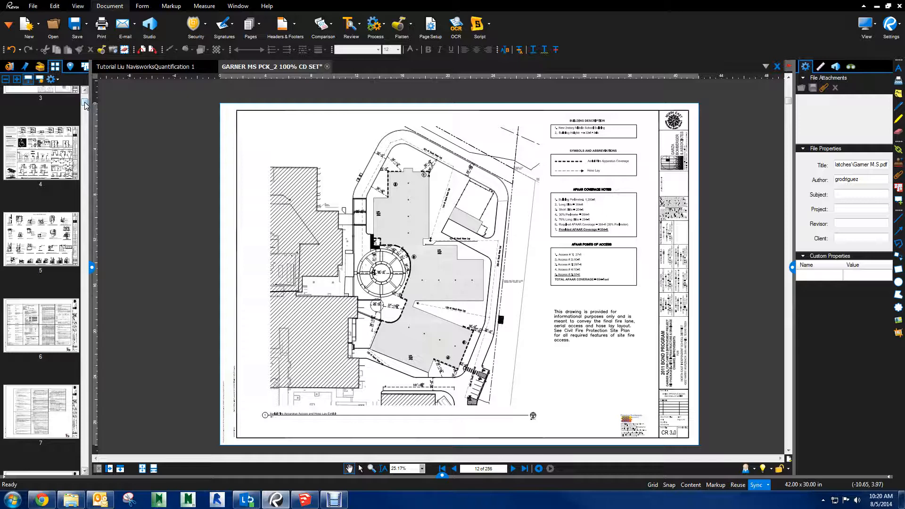
# Extract page 12 of the drawing set as a separate file into the Desktop folder.
pyautogui.moveTo(85, 103); pyautogui.dragTo(84, 111)
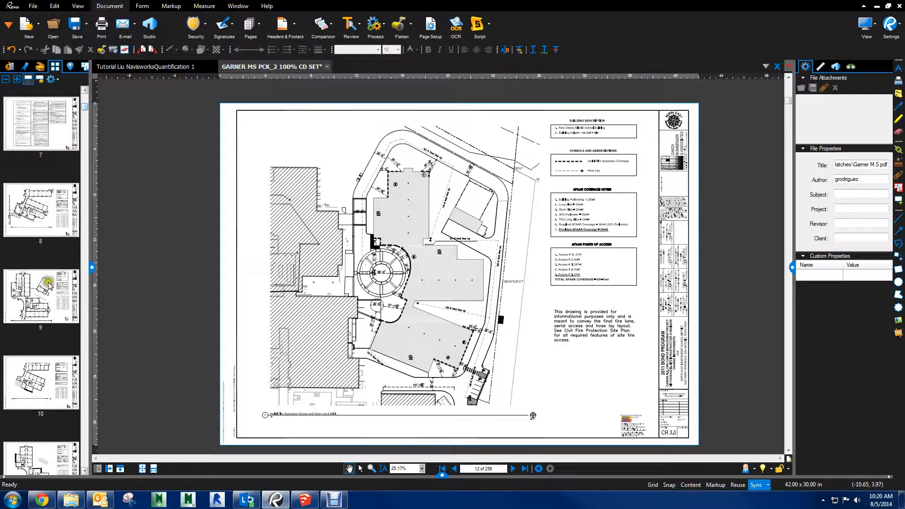
pyautogui.scroll(-3, 47, 292)
pyautogui.click(50, 380)
pyautogui.rightClick(48, 381)
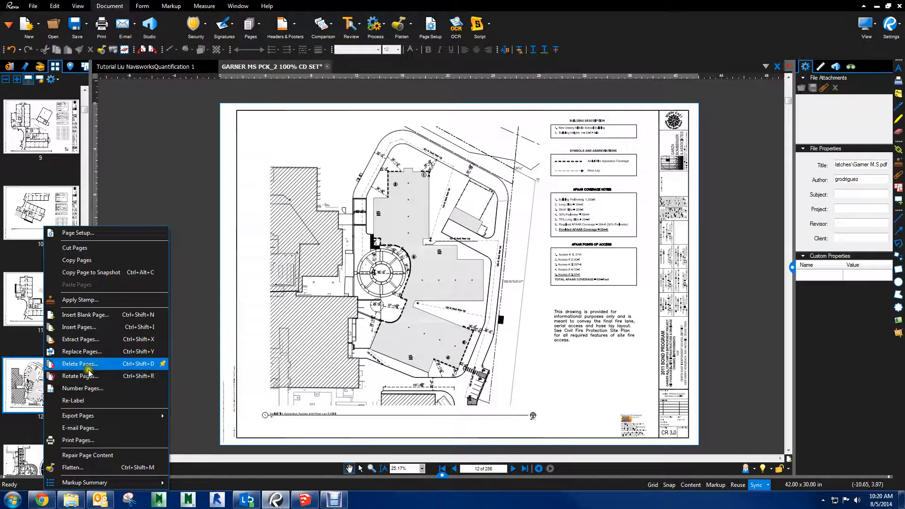
pyautogui.click(118, 338)
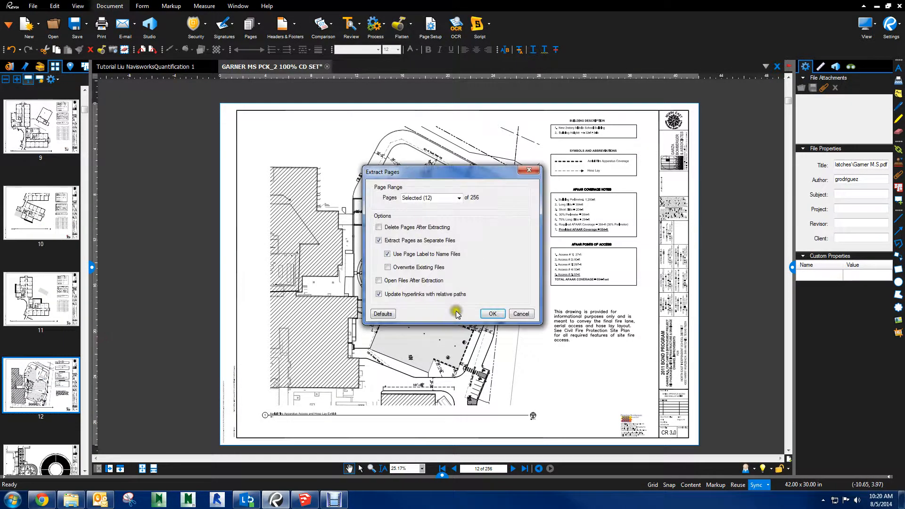
pyautogui.click(492, 313)
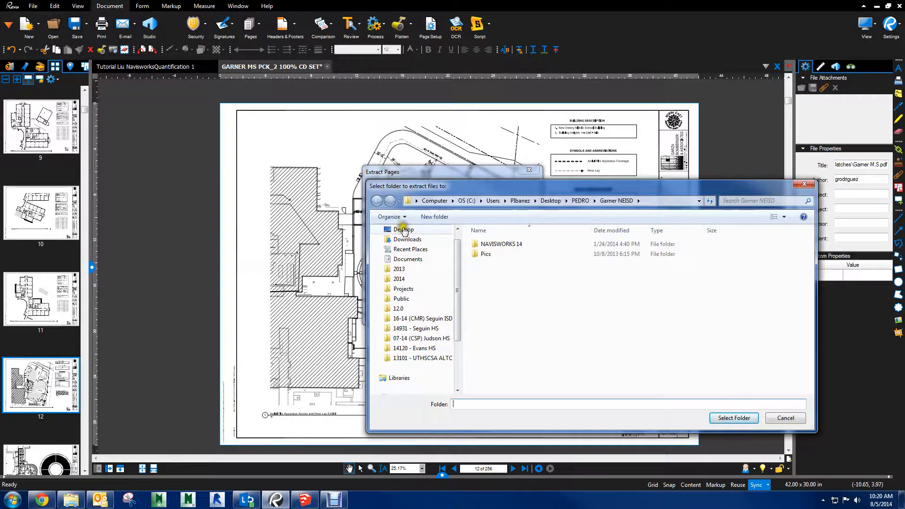
pyautogui.click(404, 230)
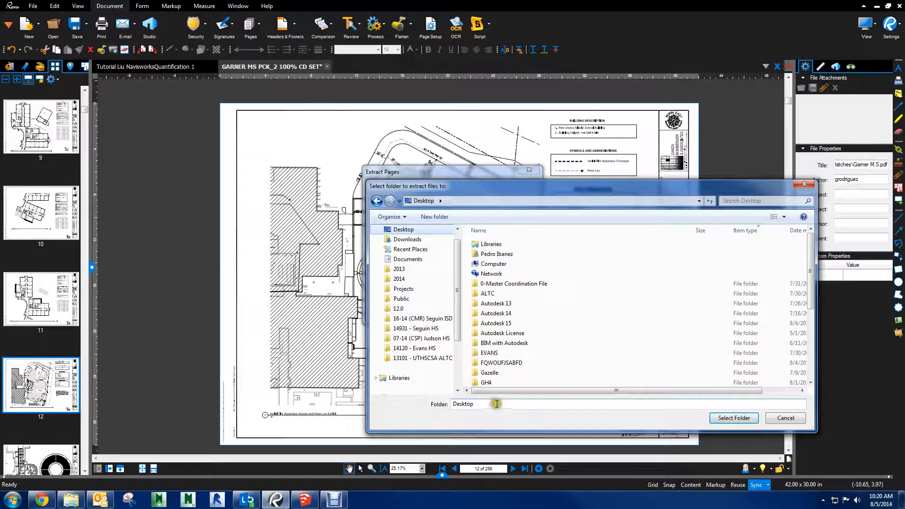
pyautogui.click(726, 417)
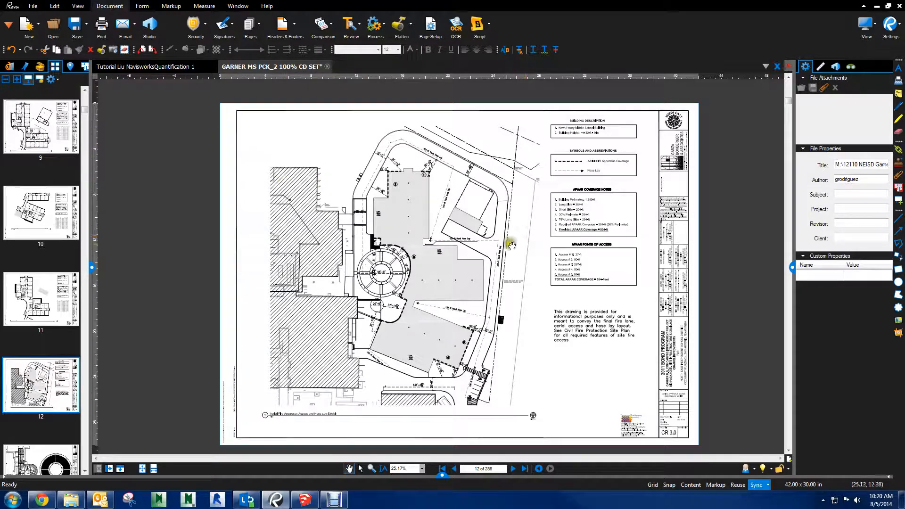
# Open the extracted 12.pdf from the desktop in a maximized Bluebeam Revu window.
pyautogui.moveTo(462, 6)
pyautogui.mouseDown()
pyautogui.moveTo(497, 9)
pyautogui.moveTo(497, 248)
pyautogui.moveTo(432, 51)
pyautogui.mouseUp()
pyautogui.rightClick(441, 504)
pyautogui.click(482, 460)
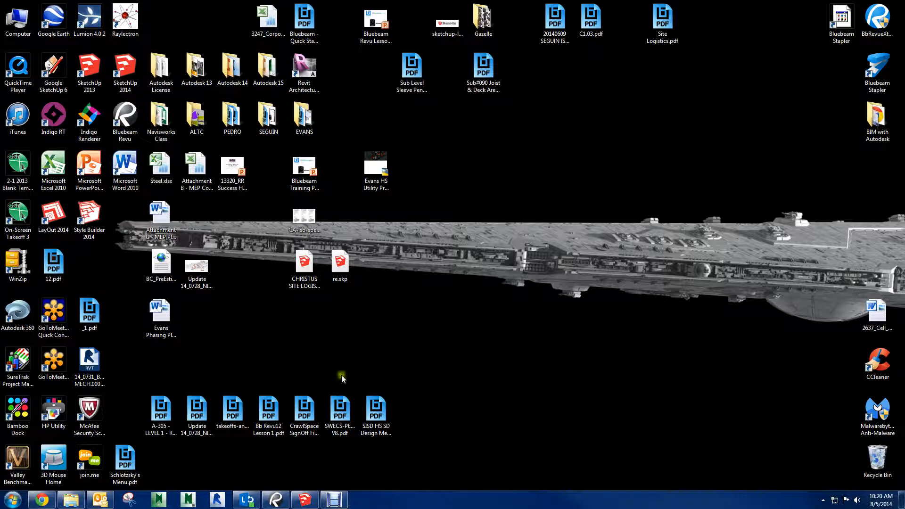
pyautogui.doubleClick(55, 273)
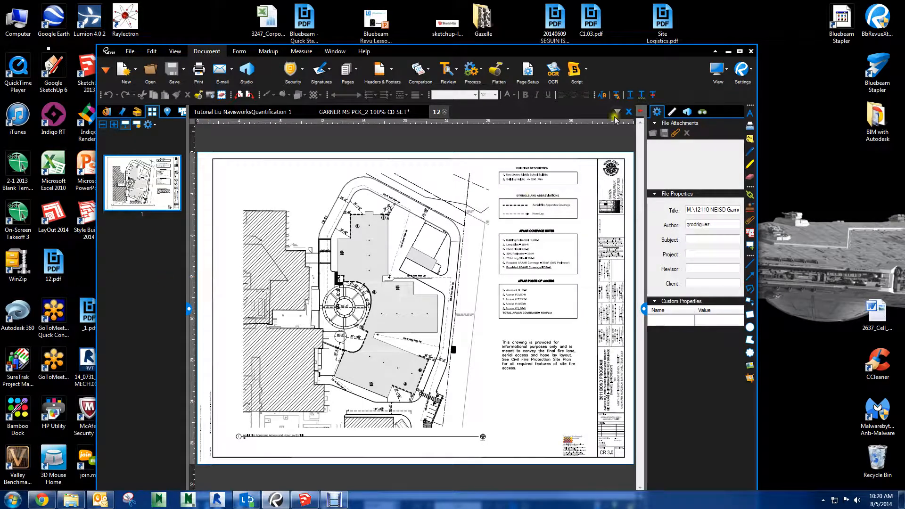
pyautogui.doubleClick(606, 50)
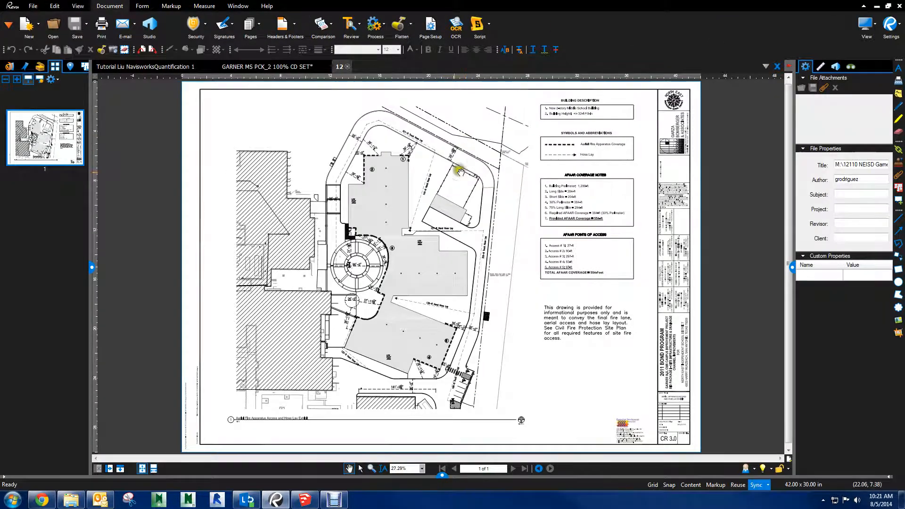
pyautogui.moveTo(416, 215); pyautogui.dragTo(405, 196)
pyautogui.scroll(1, 377, 225)
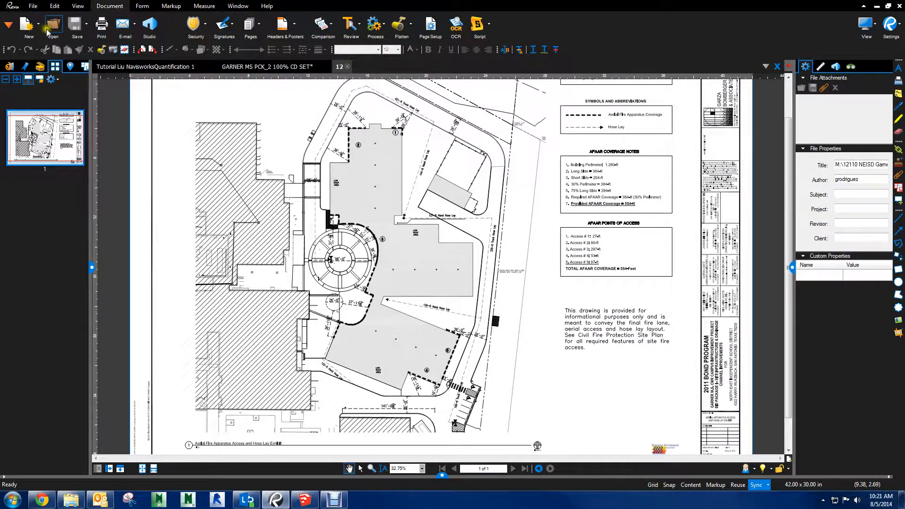
# Save the extracted page to the Desktop as the TIFF image 12.tif and close the image preview.
pyautogui.click(78, 27)
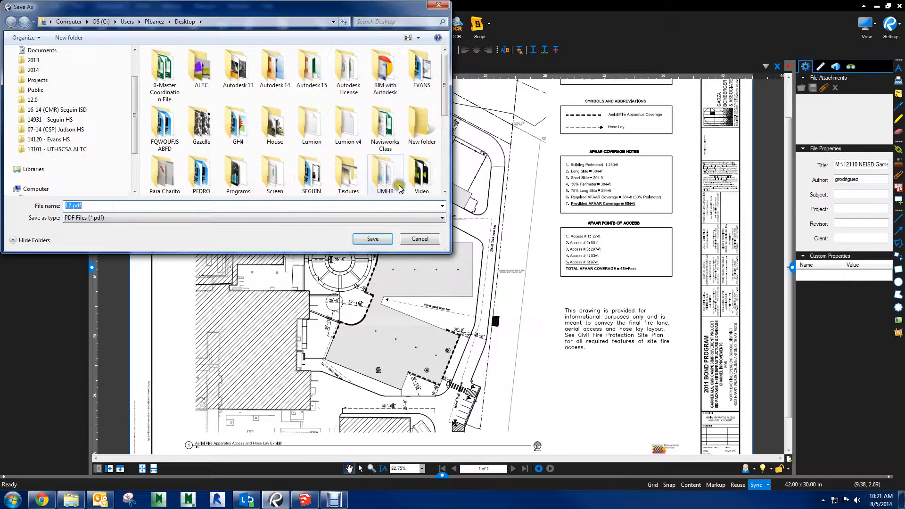
pyautogui.click(151, 217)
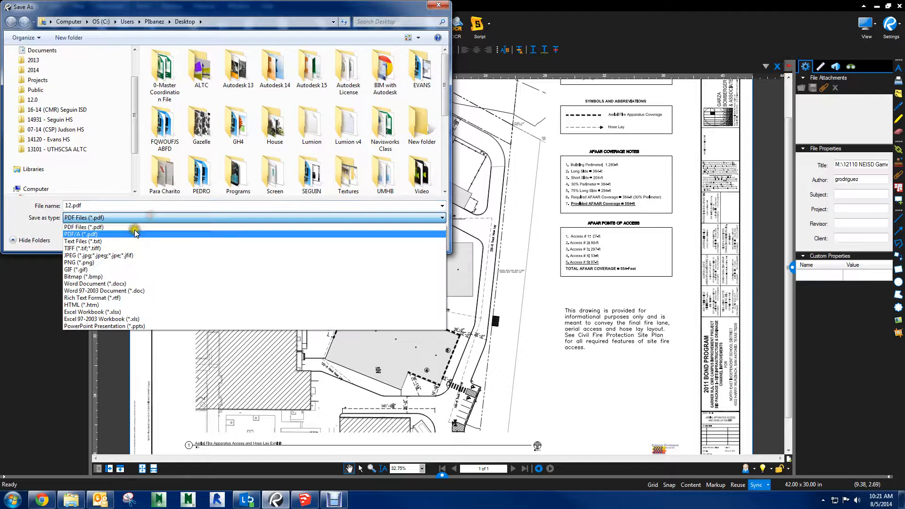
pyautogui.click(87, 246)
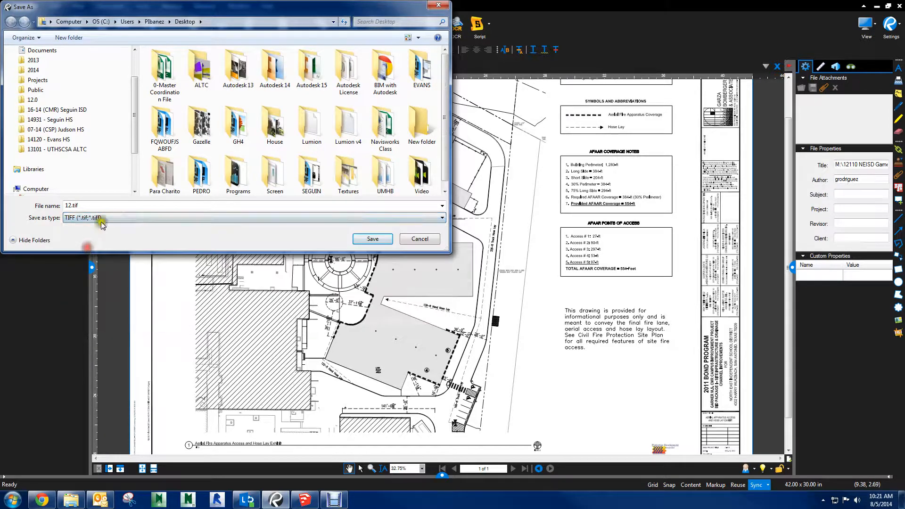
pyautogui.click(373, 239)
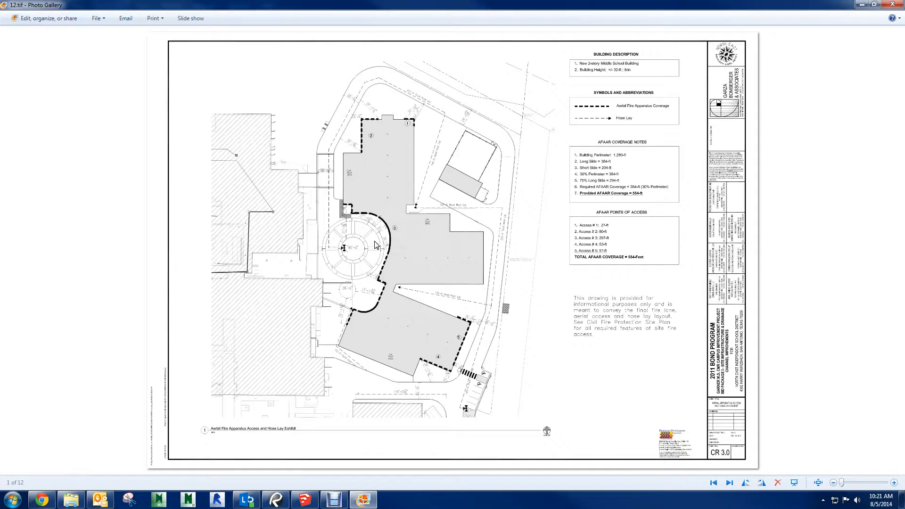
pyautogui.click(891, 6)
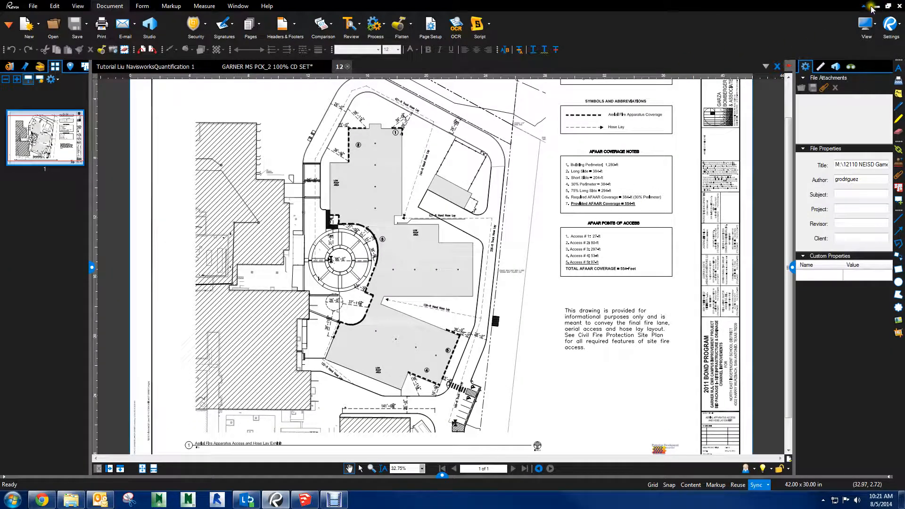
# Switch to the SketchUp site model and bring the school and the cleared construction area into close view.
pyautogui.click(872, 6)
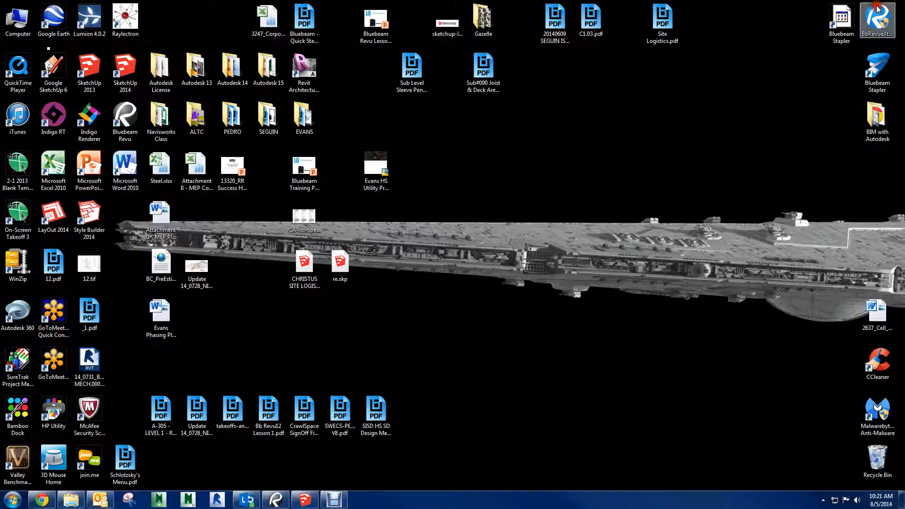
pyautogui.click(313, 503)
pyautogui.press('space')
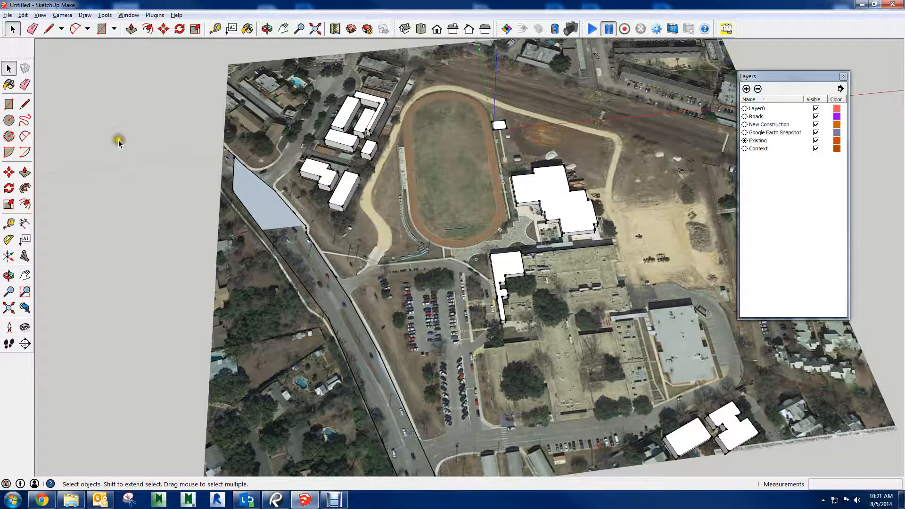
pyautogui.moveTo(130, 144); pyautogui.dragTo(18, 218, button='middle')
pyautogui.scroll(1, 447, 275)
pyautogui.scroll(2, 525, 277)
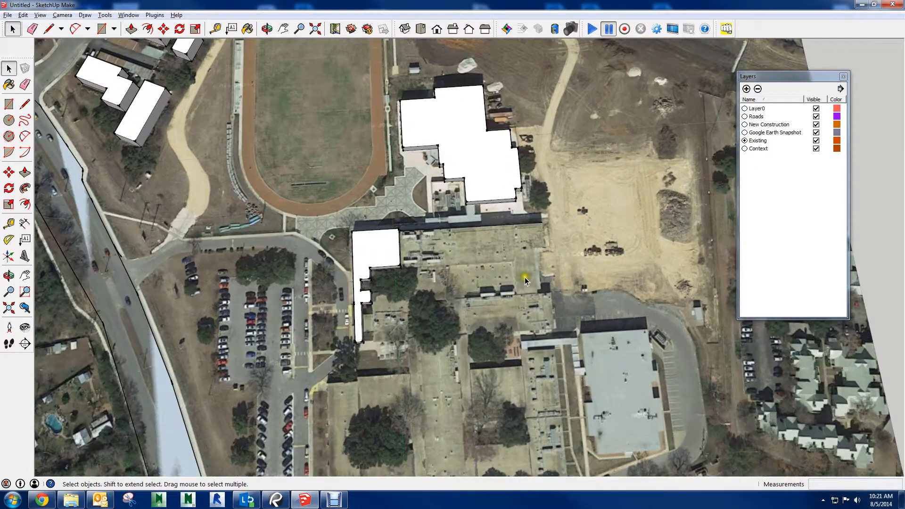
# Import 12.tif from the Desktop as an image, with the file type set to All Supported Image Types.
pyautogui.click(8, 14)
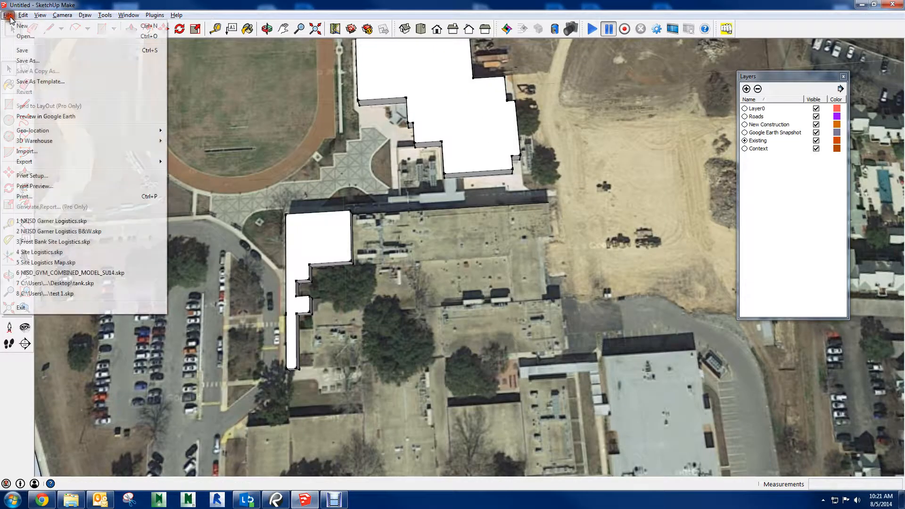
pyautogui.click(192, 151)
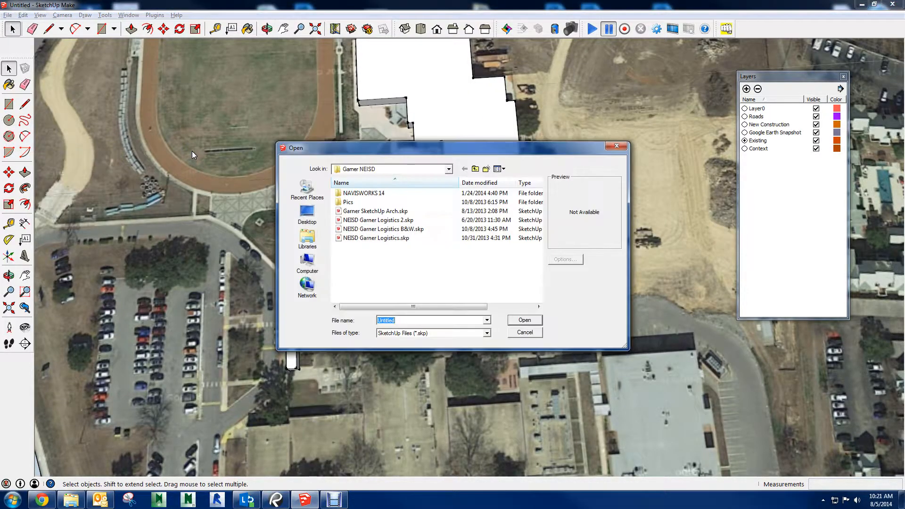
pyautogui.click(306, 213)
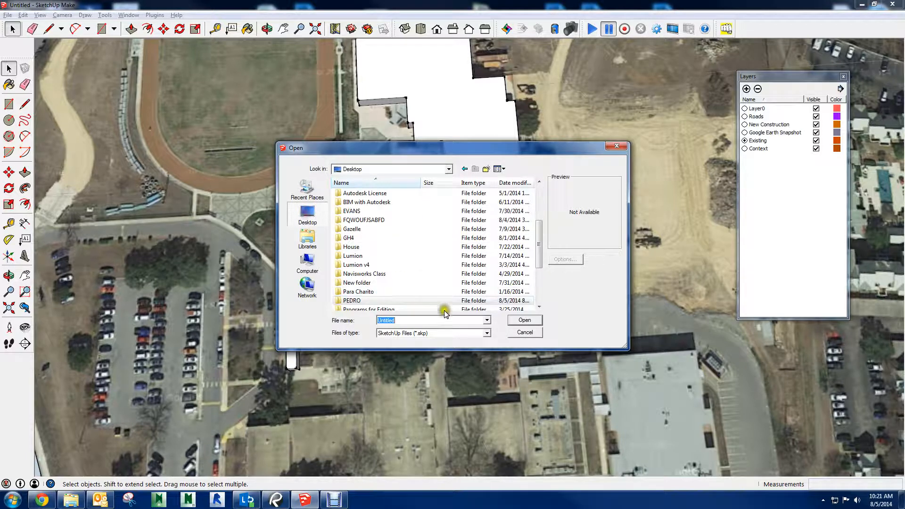
pyautogui.click(487, 333)
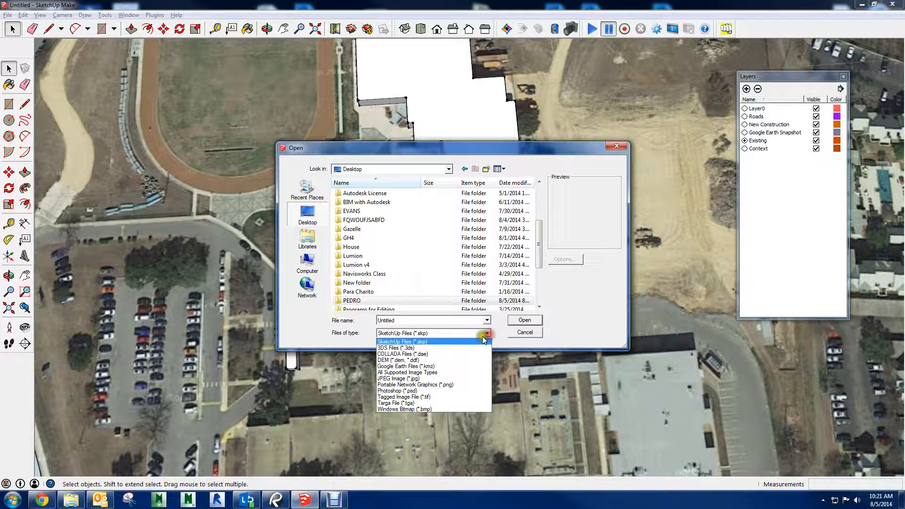
pyautogui.click(408, 372)
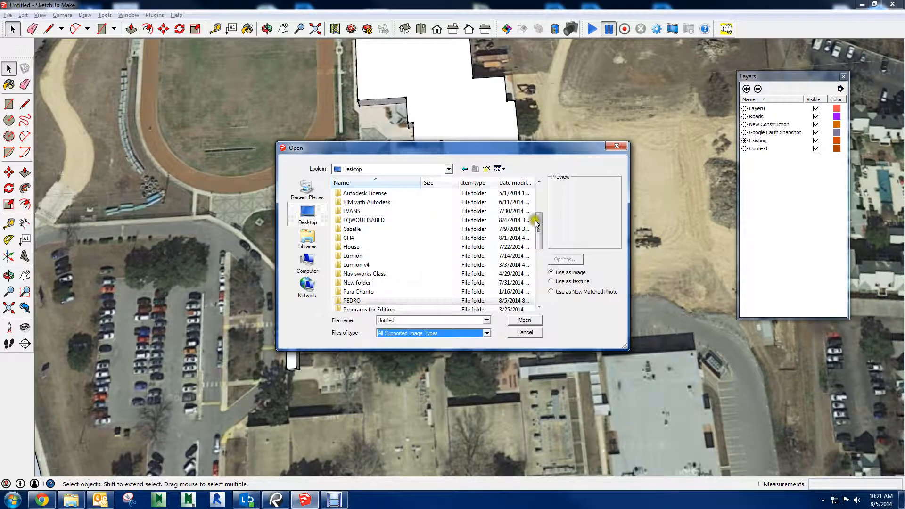
pyautogui.moveTo(540, 224); pyautogui.dragTo(496, 258)
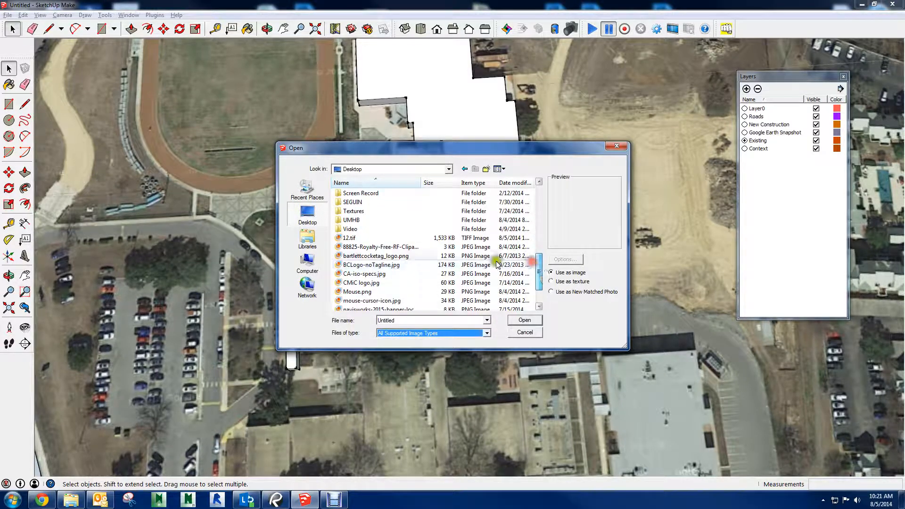
pyautogui.click(358, 238)
pyautogui.click(523, 320)
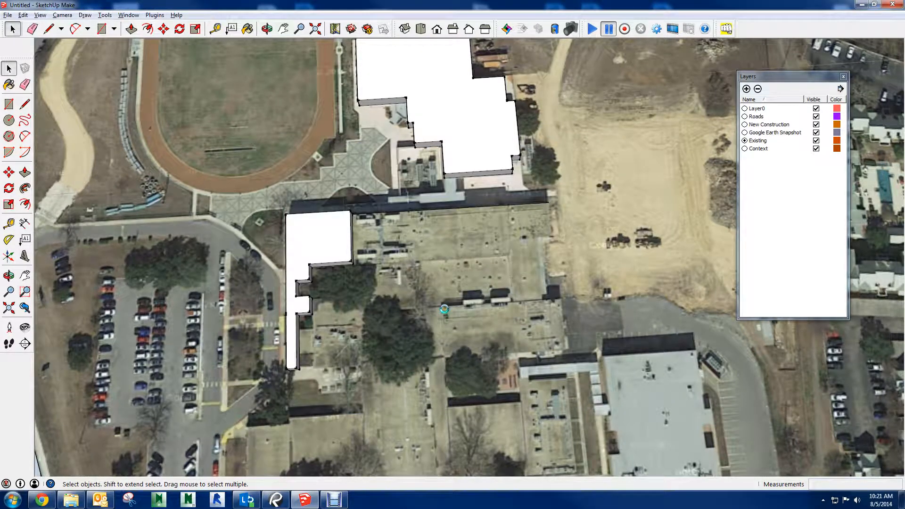
# Place the site plan image flat over the aerial snapshot, scaled up from the main parking lot past the snapshot's east edge.
pyautogui.keyDown('shift'); pyautogui.moveTo(540, 320); pyautogui.dragTo(405, 306, button='middle'); pyautogui.keyUp('shift')
pyautogui.scroll(-3, 406, 303)
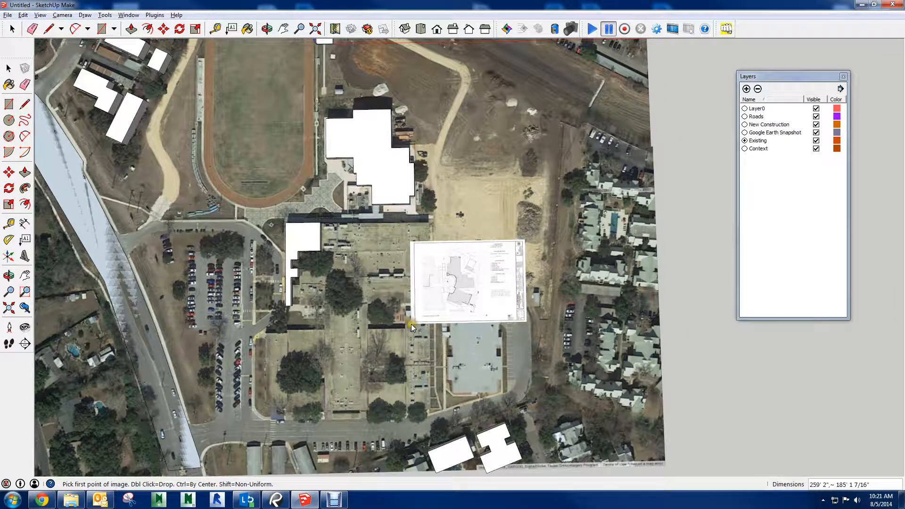
pyautogui.scroll(-2, 410, 323)
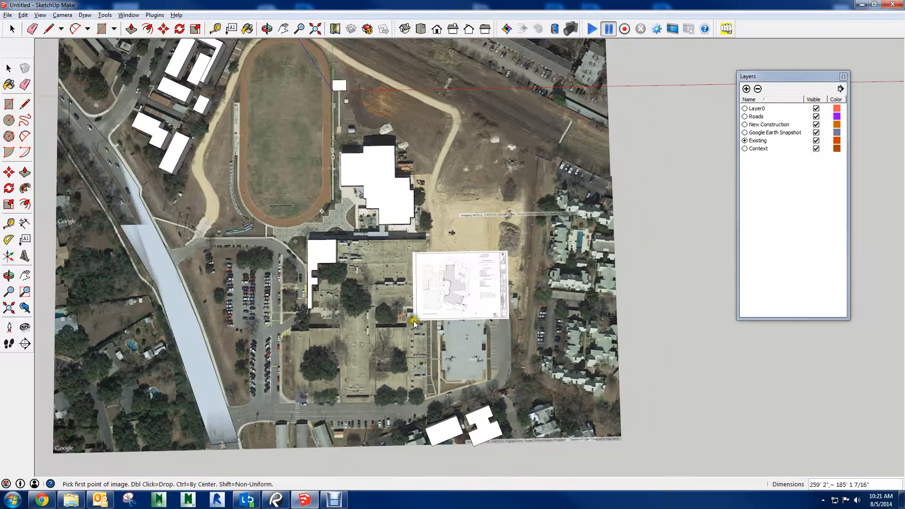
pyautogui.click(285, 401)
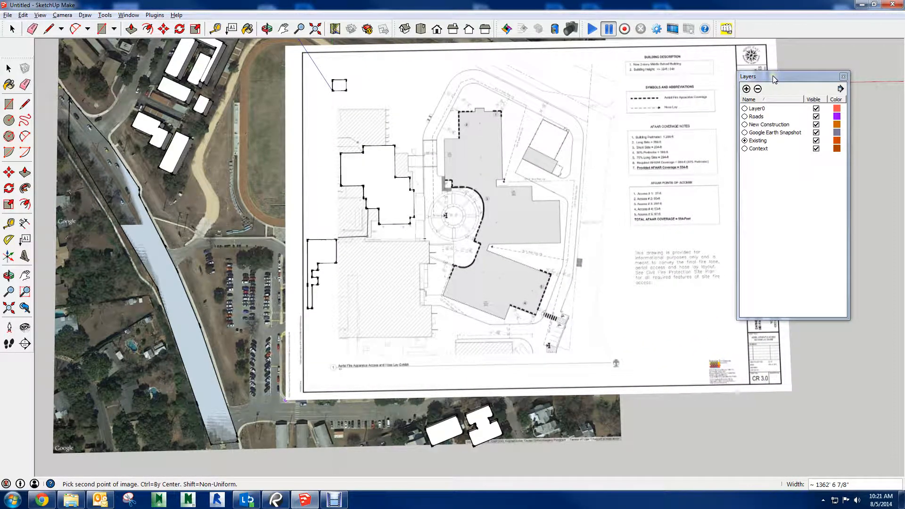
pyautogui.click(790, 55)
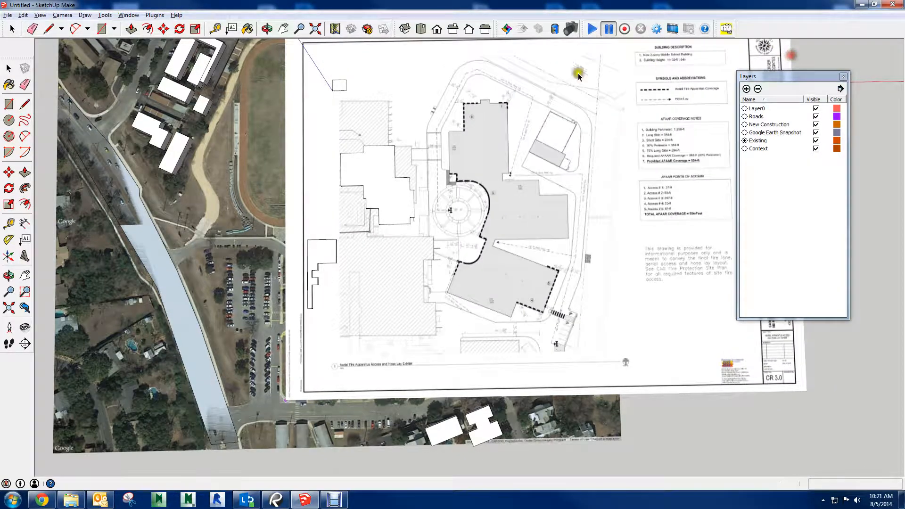
# Move the site plan image off the modeled school buildings so it lies beside the construction area on the aerial snapshot.
pyautogui.moveTo(504, 99); pyautogui.dragTo(456, 302, button='middle')
pyautogui.scroll(3, 455, 302)
pyautogui.scroll(2, 453, 306)
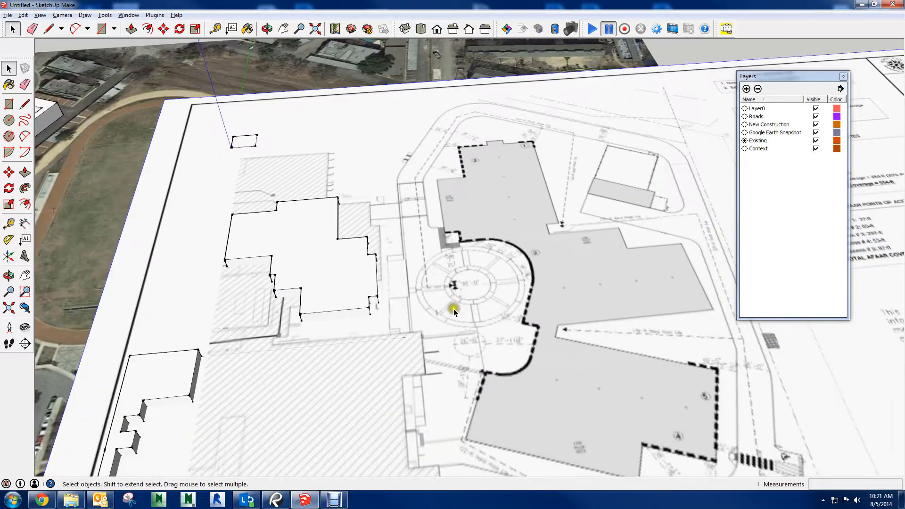
pyautogui.press('m')
pyautogui.moveTo(473, 313); pyautogui.dragTo(417, 317, button='middle')
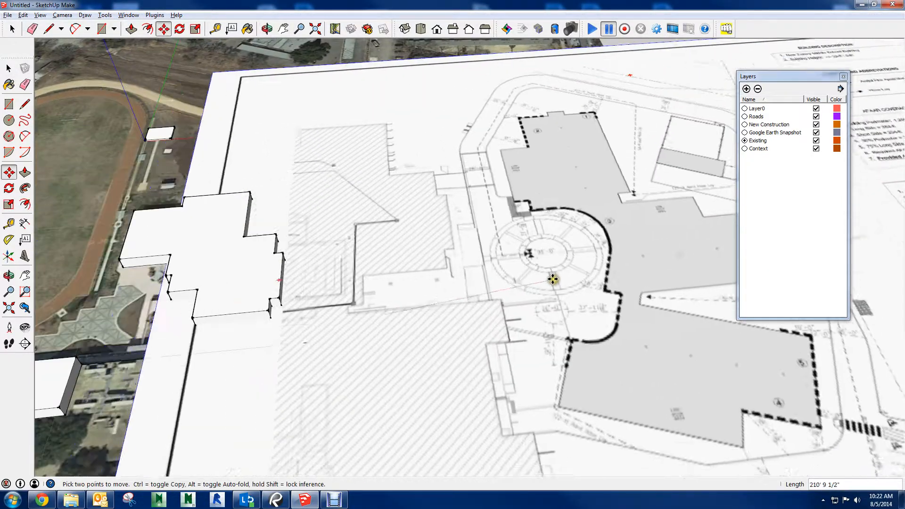
pyautogui.scroll(-3, 551, 278)
pyautogui.keyDown('shift'); pyautogui.moveTo(608, 273); pyautogui.dragTo(495, 301, button='middle'); pyautogui.keyUp('shift')
pyautogui.scroll(2, 495, 301)
pyautogui.scroll(1, 630, 289)
pyautogui.scroll(-6, 629, 289)
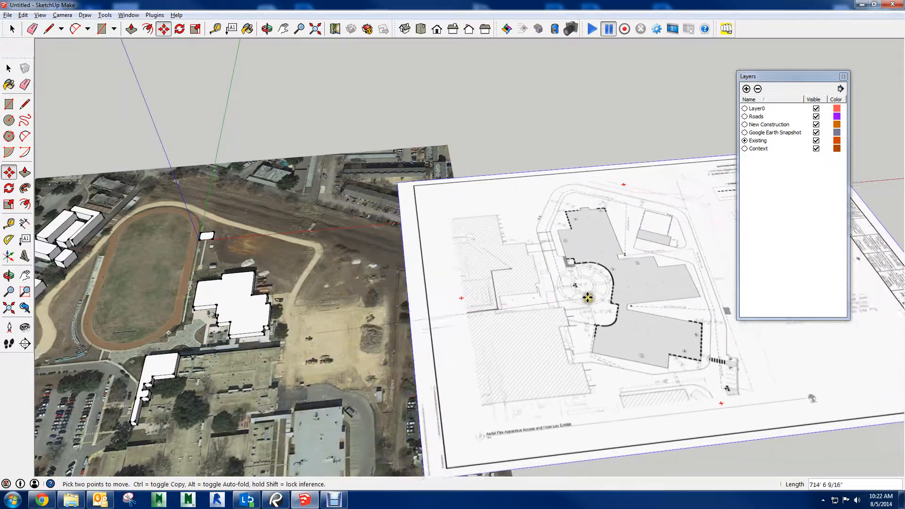
pyautogui.click(601, 304)
pyautogui.press('space')
# Draw a reference line about 182 ft long on the snapshot along the existing building's wall facing the cleared construction area.
pyautogui.keyDown('shift'); pyautogui.moveTo(361, 328); pyautogui.dragTo(464, 320, button='middle'); pyautogui.keyUp('shift')
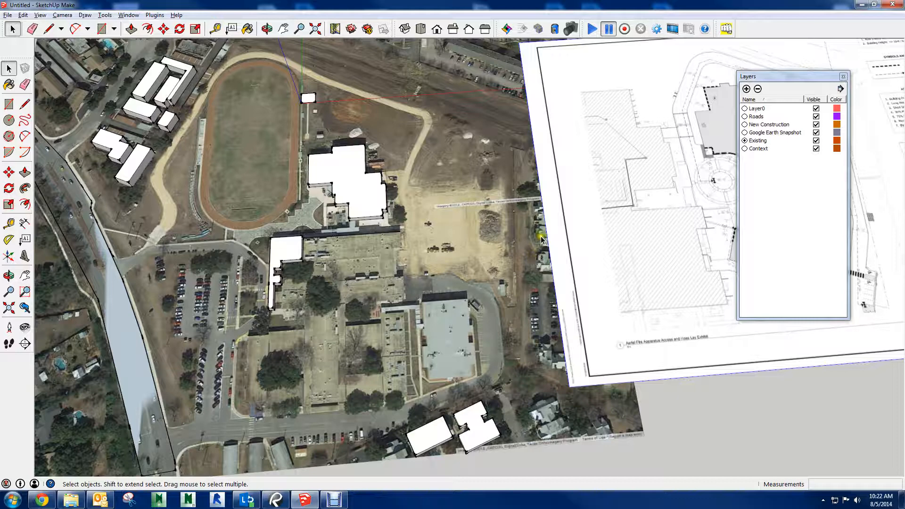
pyautogui.keyDown('shift'); pyautogui.moveTo(471, 214); pyautogui.dragTo(356, 201, button='middle'); pyautogui.keyUp('shift')
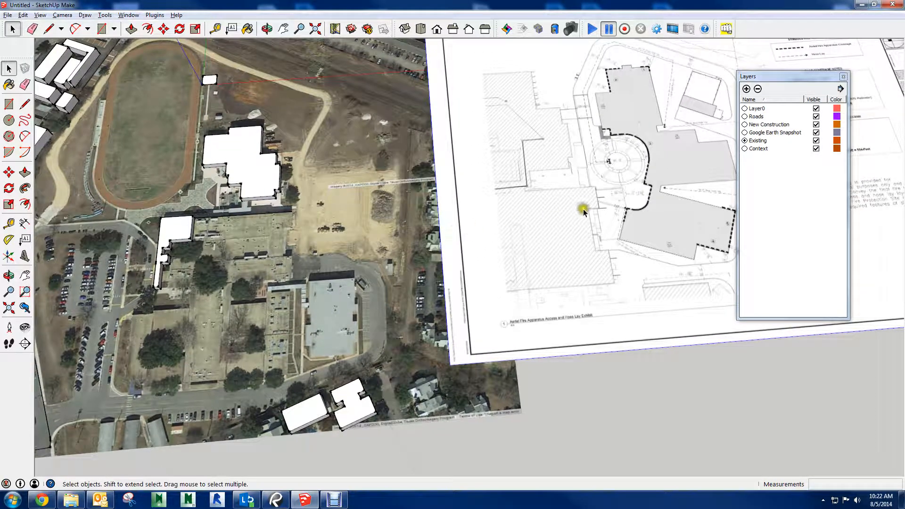
pyautogui.scroll(3, 603, 200)
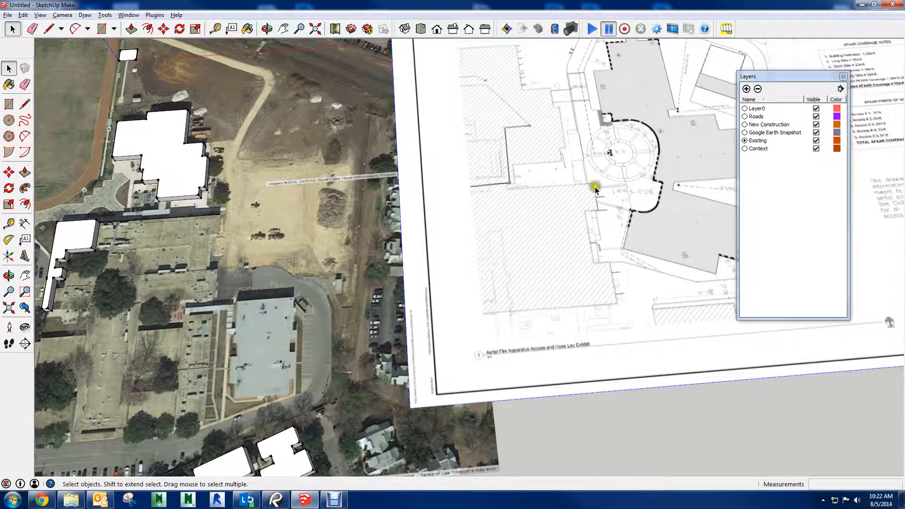
pyautogui.scroll(5, 594, 187)
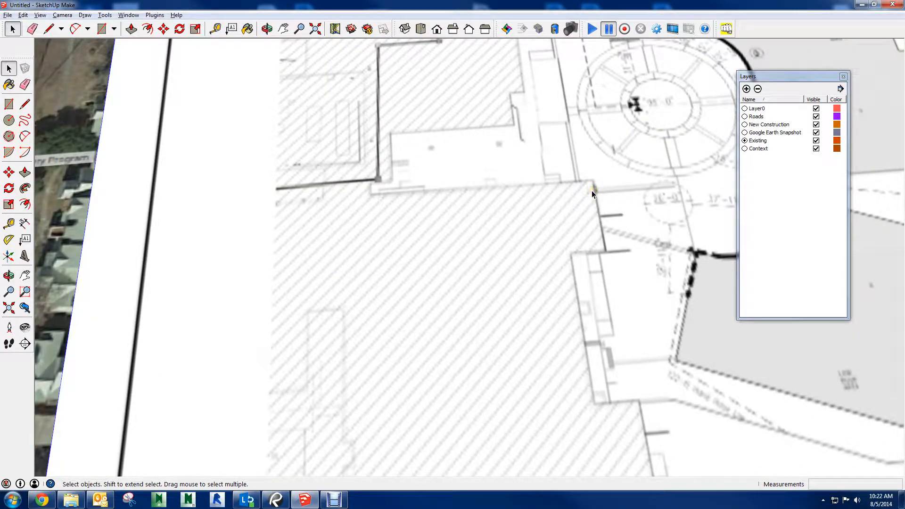
pyautogui.moveTo(264, 226); pyautogui.dragTo(434, 185, button='middle')
pyautogui.scroll(2, 364, 165)
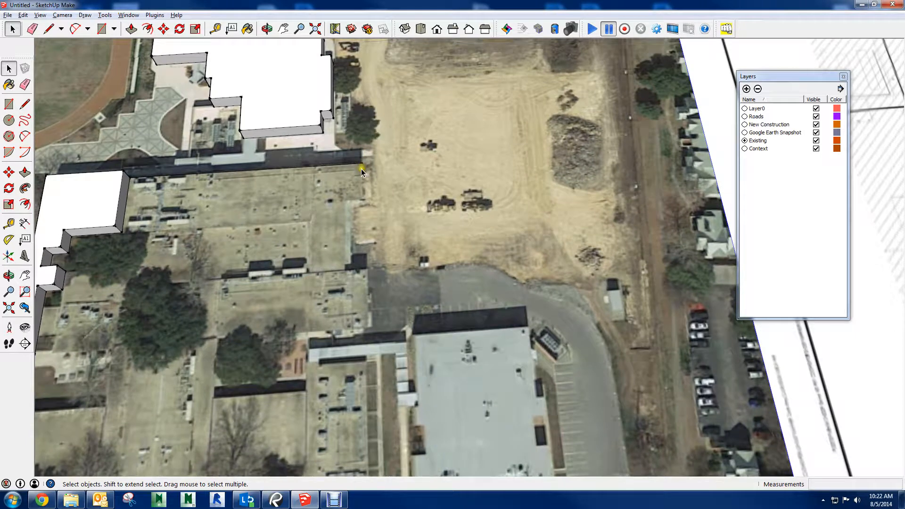
pyautogui.press('l')
pyautogui.click(363, 163)
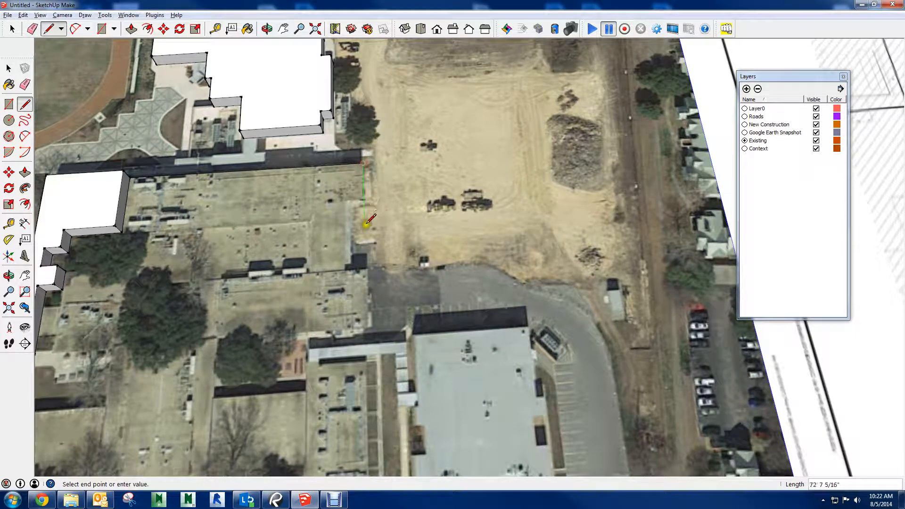
pyautogui.scroll(2, 365, 238)
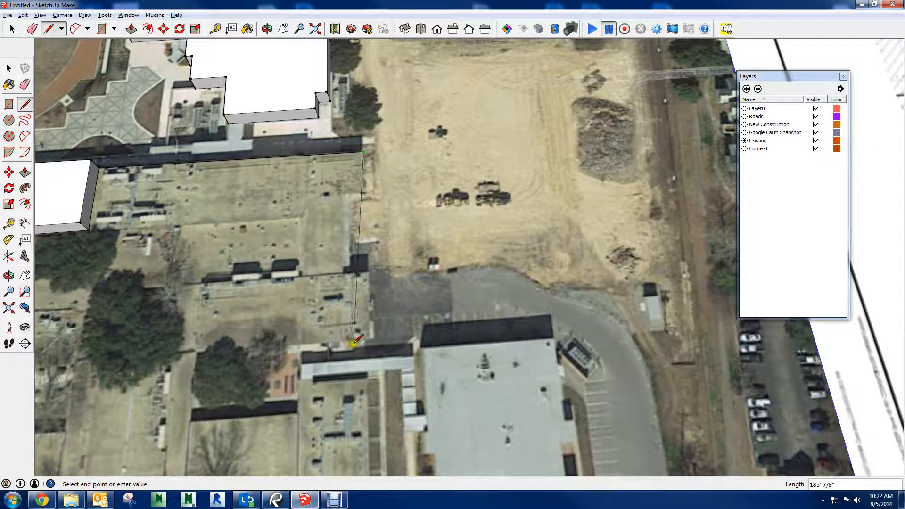
pyautogui.click(353, 343)
pyautogui.scroll(3, 355, 342)
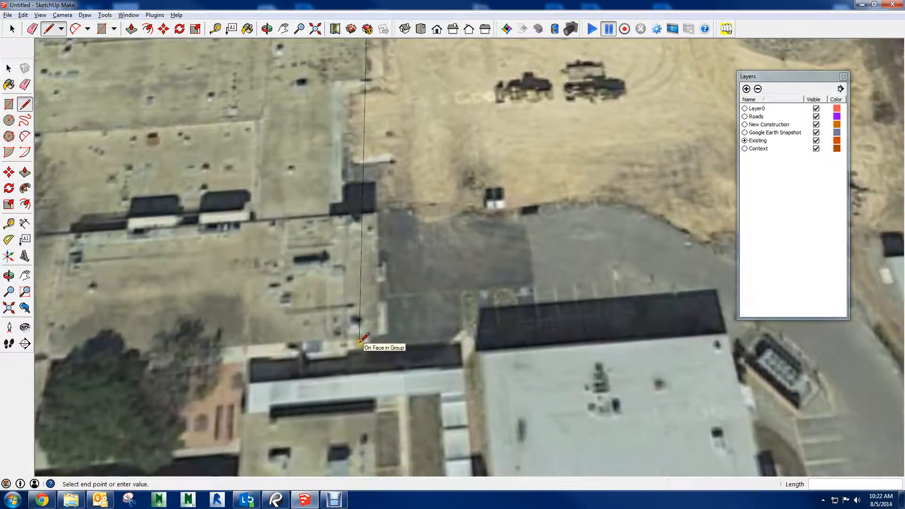
pyautogui.click(377, 336)
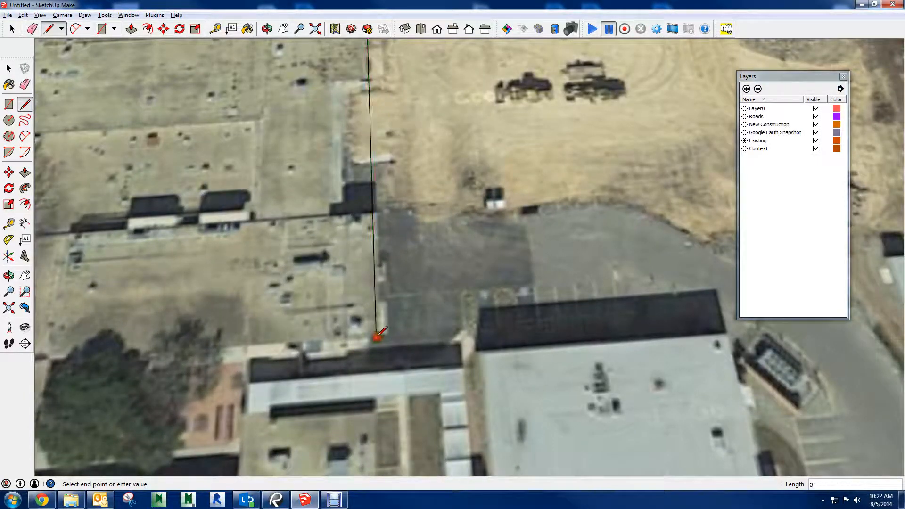
pyautogui.press('space')
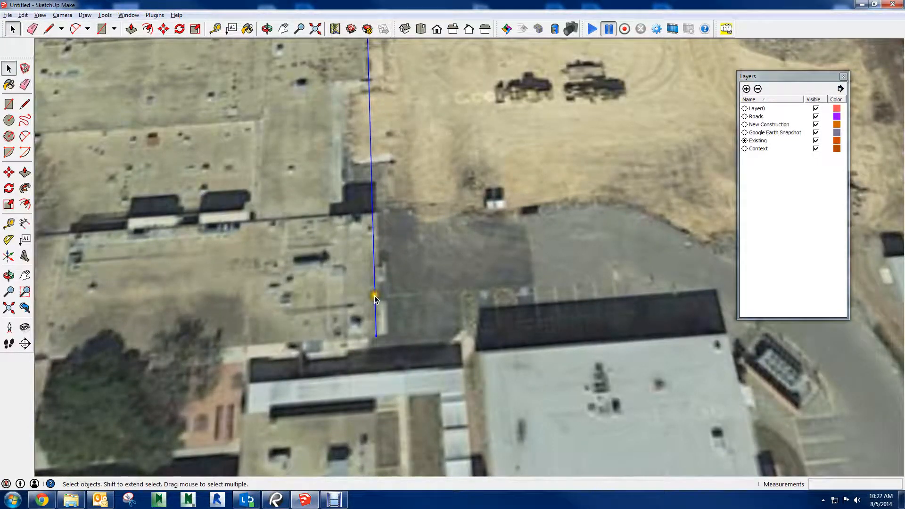
# Measure the reference line along the existing building's wall from end to end.
pyautogui.scroll(-1, 368, 238)
pyautogui.scroll(-1, 376, 213)
pyautogui.press('l')
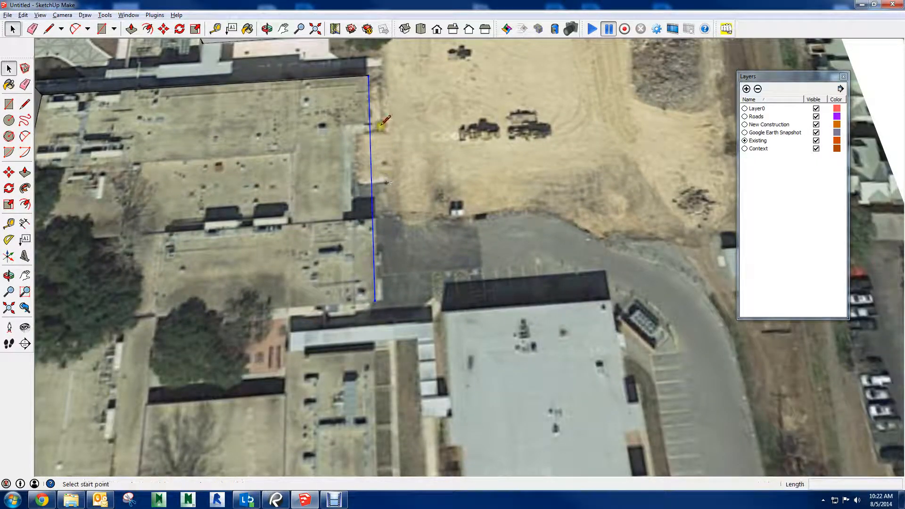
pyautogui.click(368, 80)
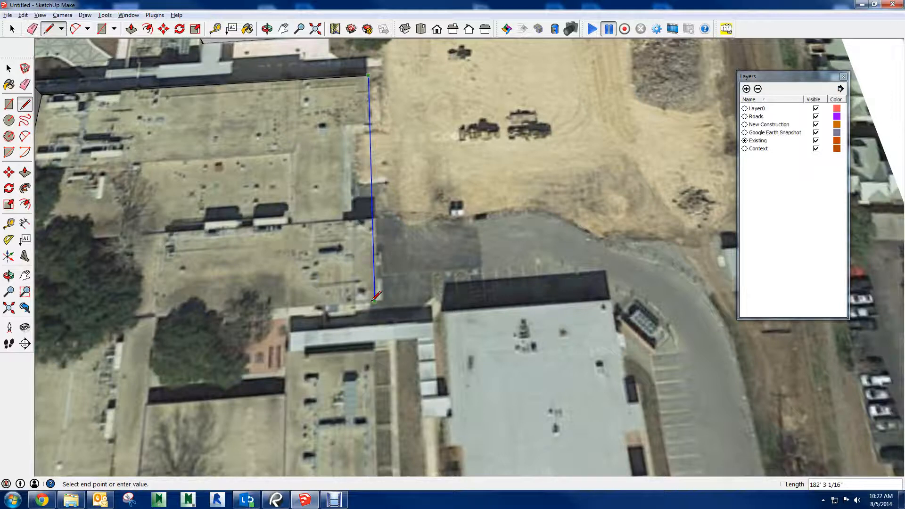
pyautogui.scroll(-3, 402, 293)
pyautogui.keyDown('shift'); pyautogui.moveTo(645, 260); pyautogui.dragTo(347, 357, button='middle'); pyautogui.keyUp('shift')
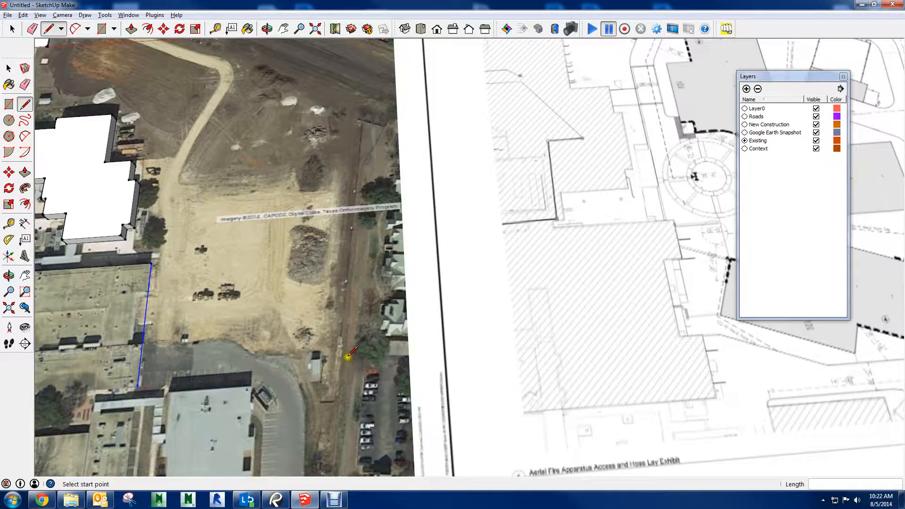
pyautogui.keyDown('shift'); pyautogui.moveTo(586, 256); pyautogui.dragTo(418, 253, button='middle'); pyautogui.keyUp('shift')
pyautogui.press('l')
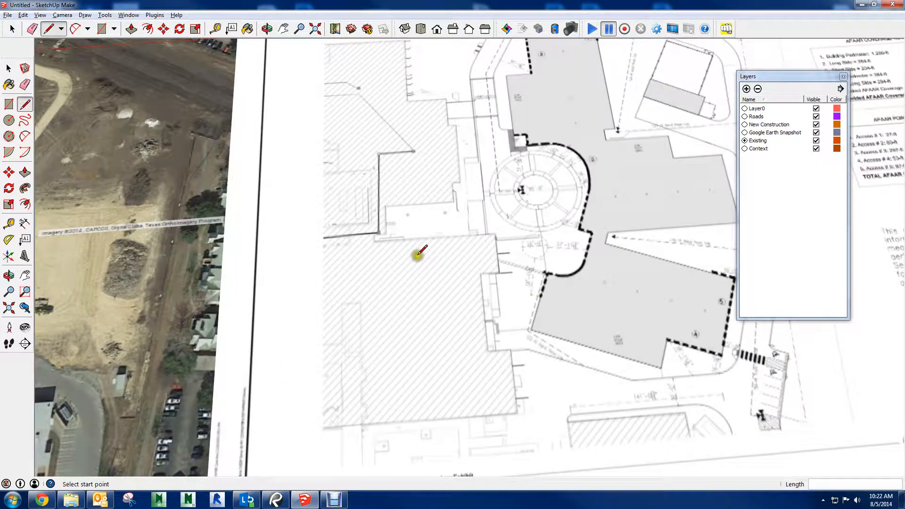
pyautogui.click(496, 233)
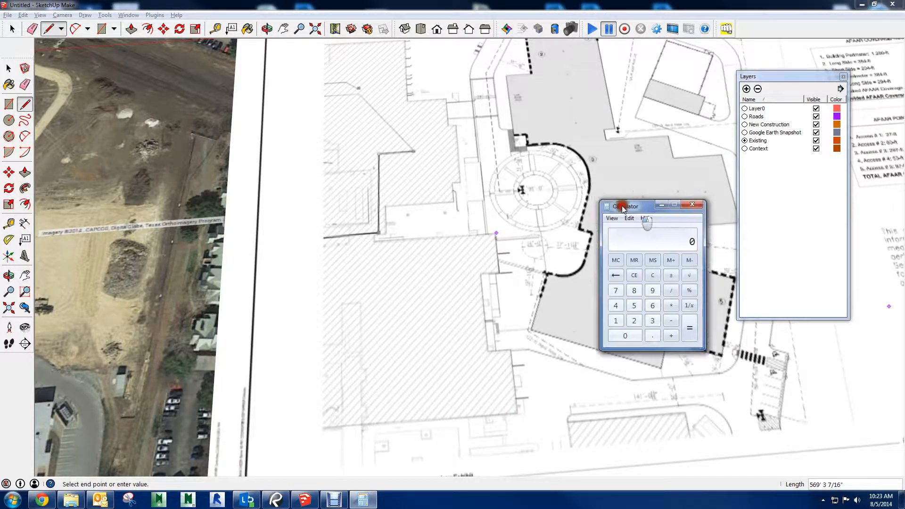
pyautogui.moveTo(630, 201); pyautogui.dragTo(269, 226)
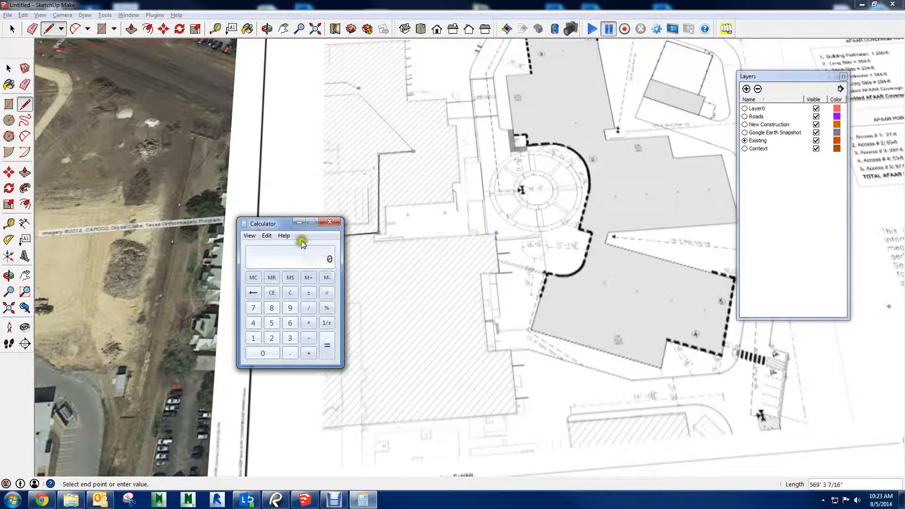
pyautogui.click(329, 221)
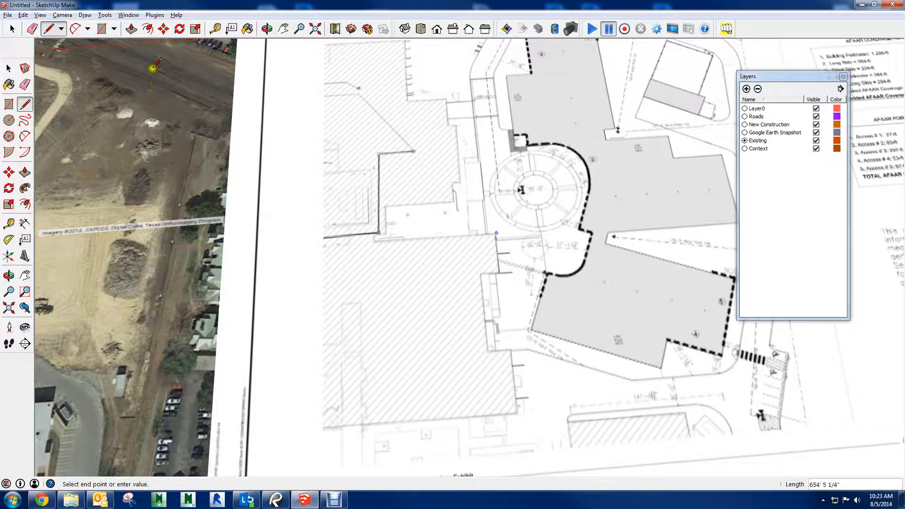
pyautogui.click(497, 234)
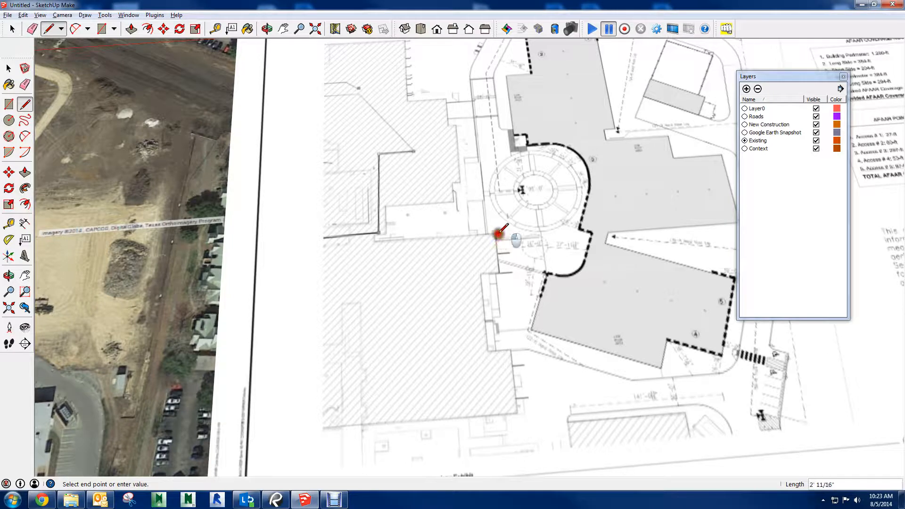
pyautogui.press('Escape')
pyautogui.click(146, 198)
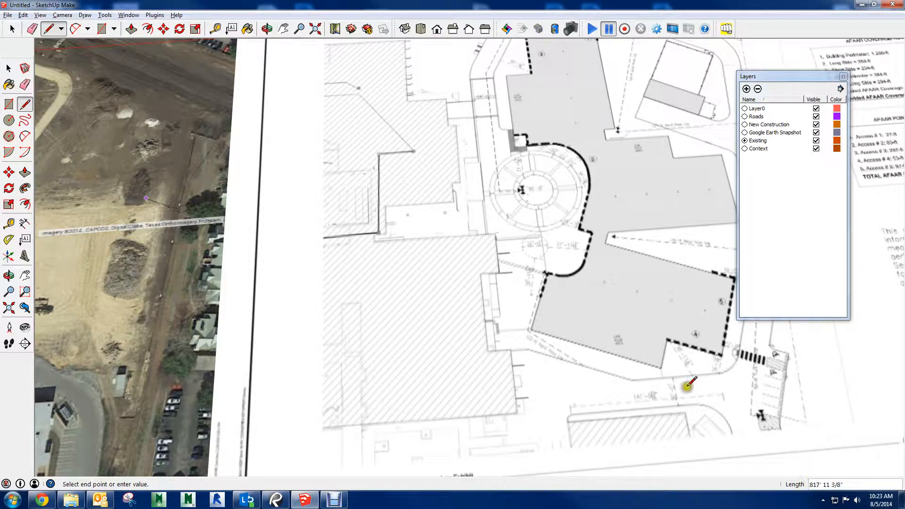
pyautogui.press('Escape')
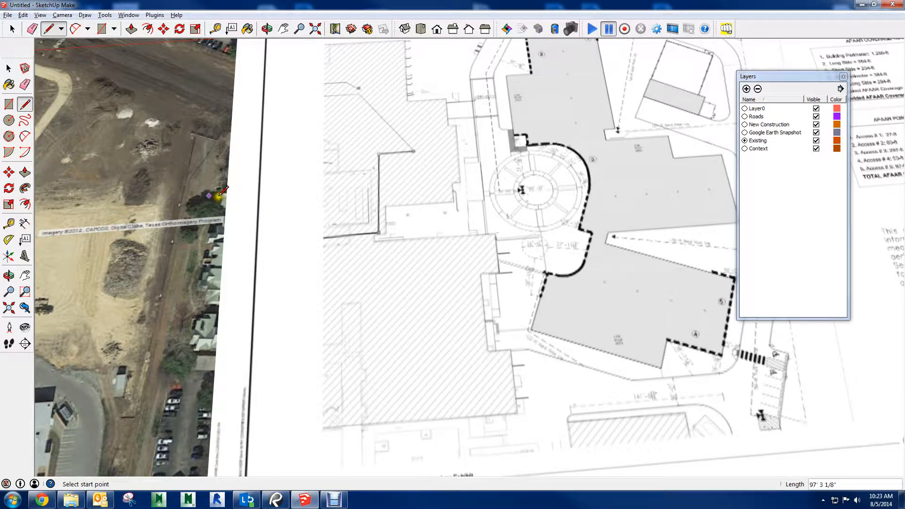
pyautogui.press('e')
pyautogui.click(493, 232)
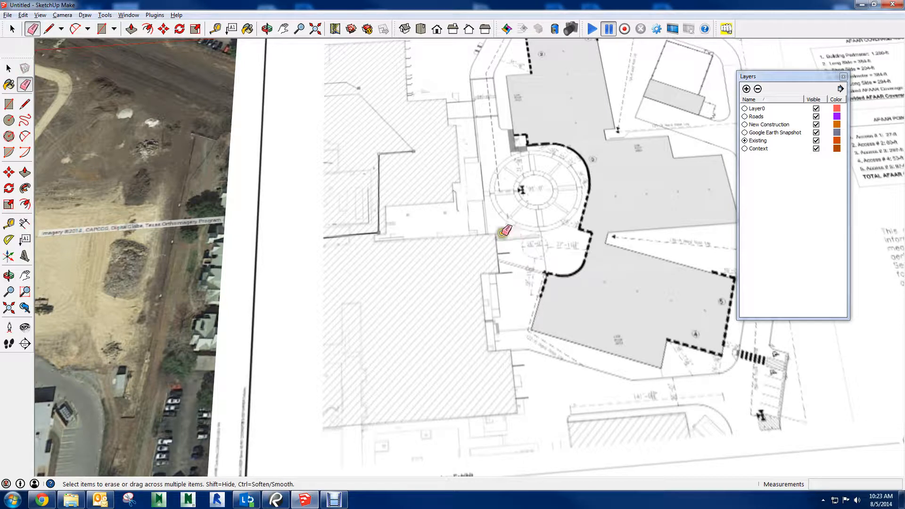
# Measure the existing building's matching wall on the site plan image from its upper to its lower corner.
pyautogui.press('l')
pyautogui.click(495, 233)
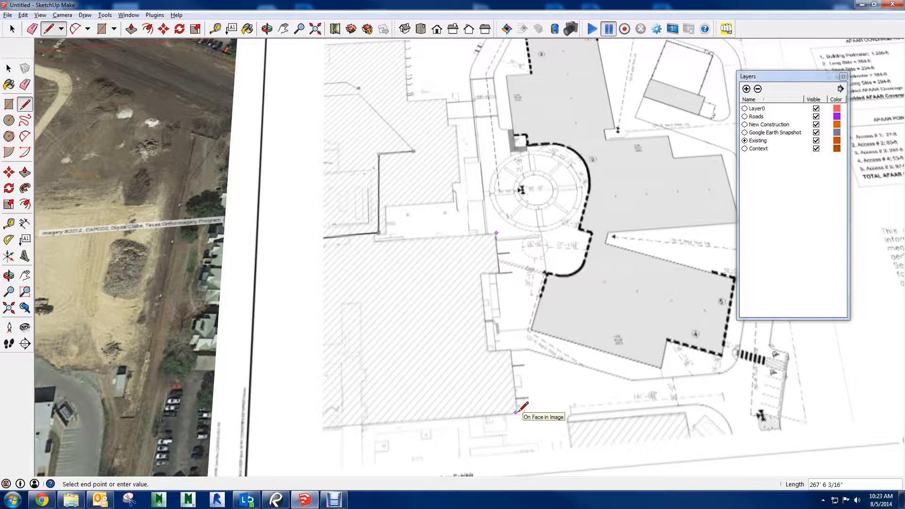
pyautogui.press('Escape')
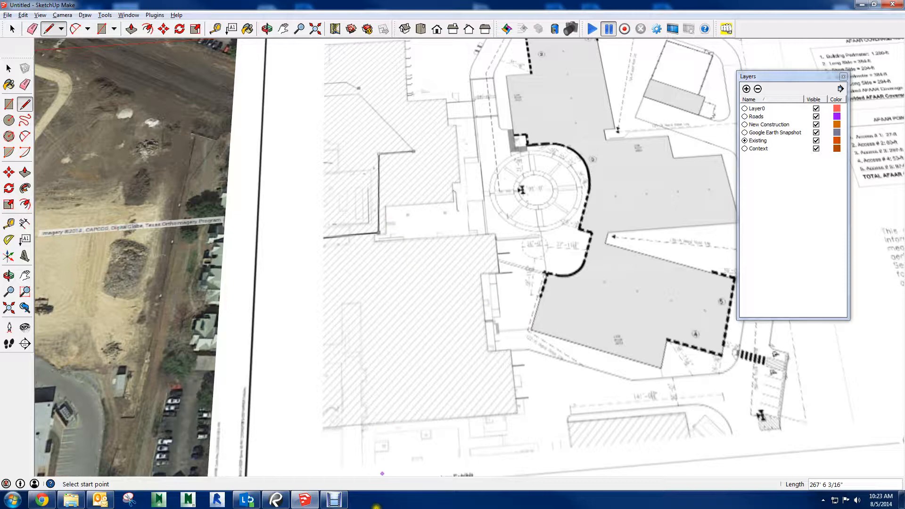
# Switch to Calculator and divide 268 by 182 to work out the scale factor.
pyautogui.press('XF86Calculator')
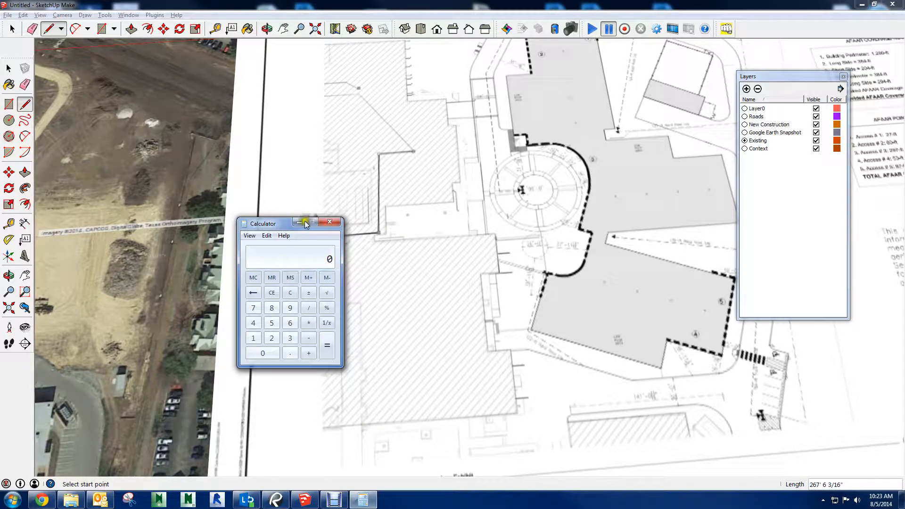
pyautogui.moveTo(277, 228); pyautogui.dragTo(377, 138)
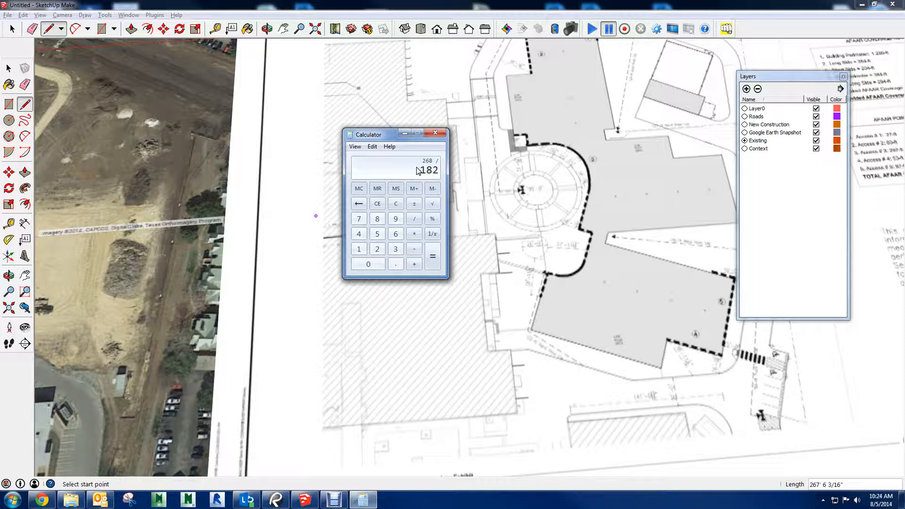
pyautogui.press('Return')
# Shrink the SketchUp window to free desktop space and place the Calculator beside it, below the layer list.
pyautogui.middleClick(495, 126)
pyautogui.scroll(-3, 498, 135)
pyautogui.scroll(-3, 499, 136)
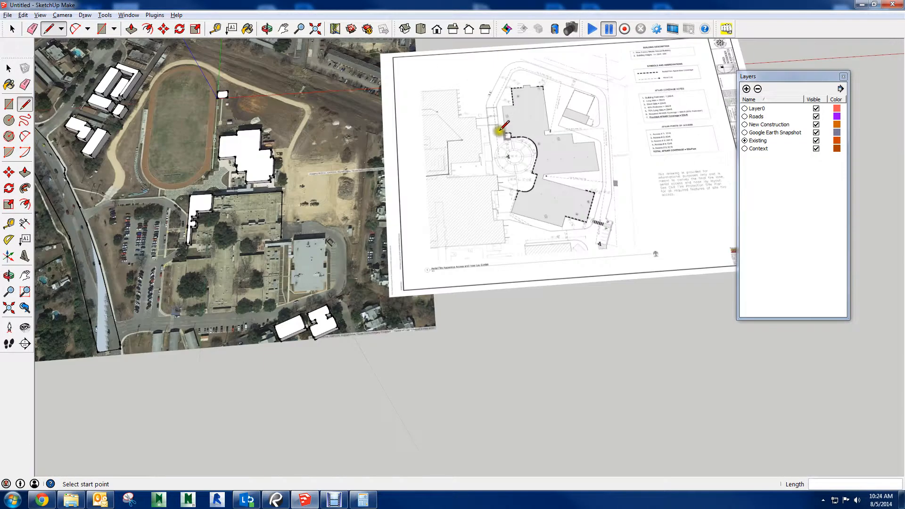
pyautogui.keyDown('shift'); pyautogui.moveTo(557, 104); pyautogui.dragTo(522, 145, button='middle'); pyautogui.keyUp('shift')
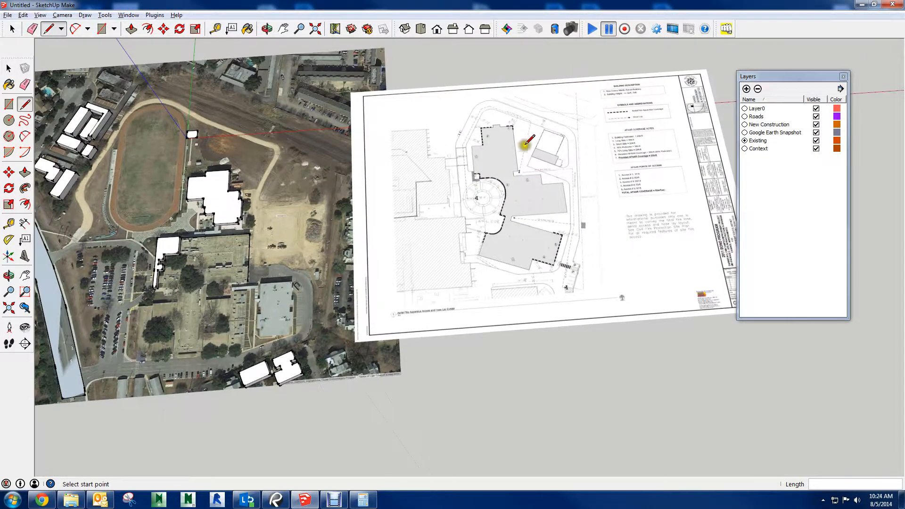
pyautogui.click(873, 4)
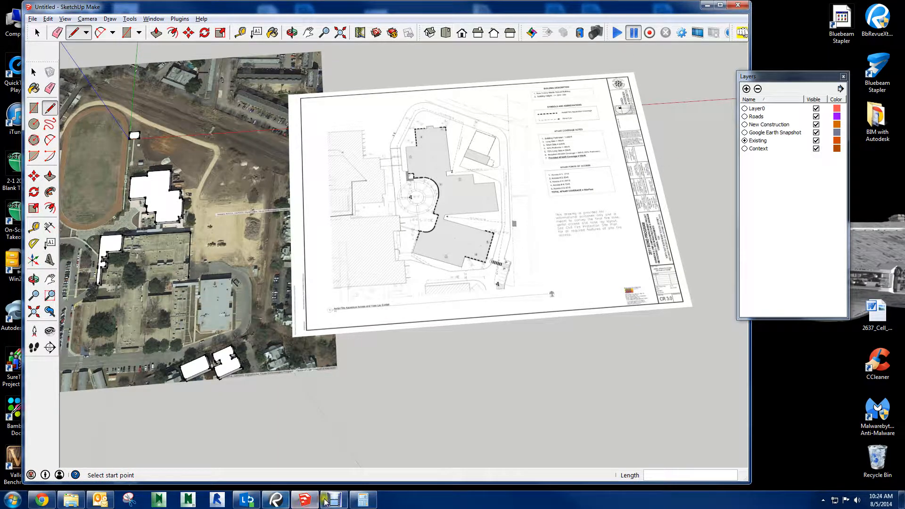
pyautogui.click(363, 499)
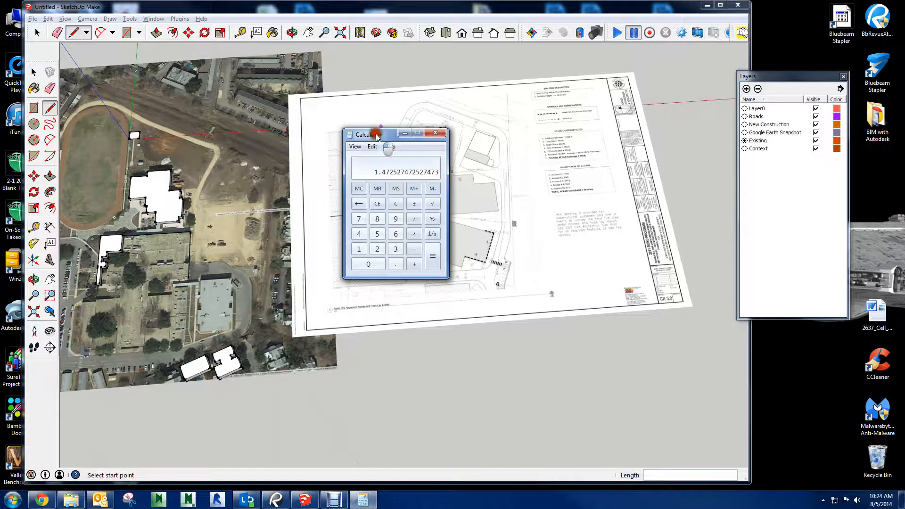
pyautogui.moveTo(377, 137); pyautogui.dragTo(786, 321)
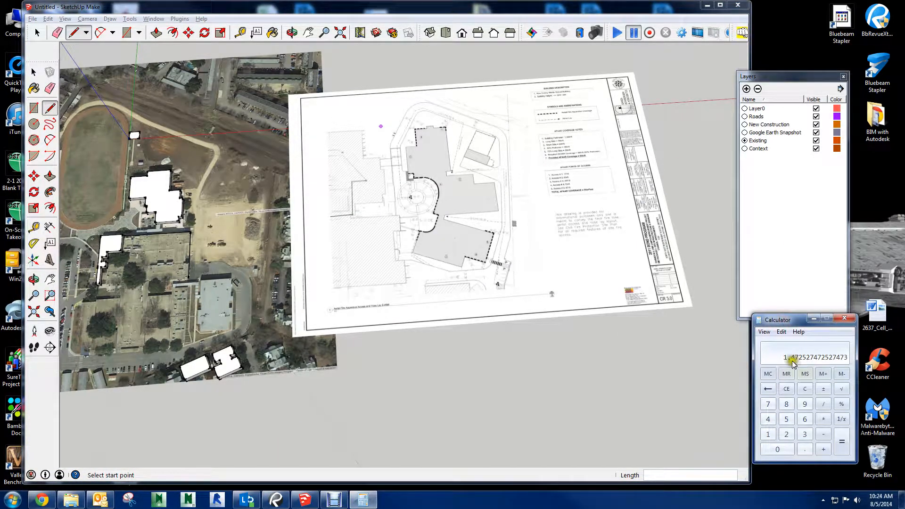
pyautogui.press('Escape')
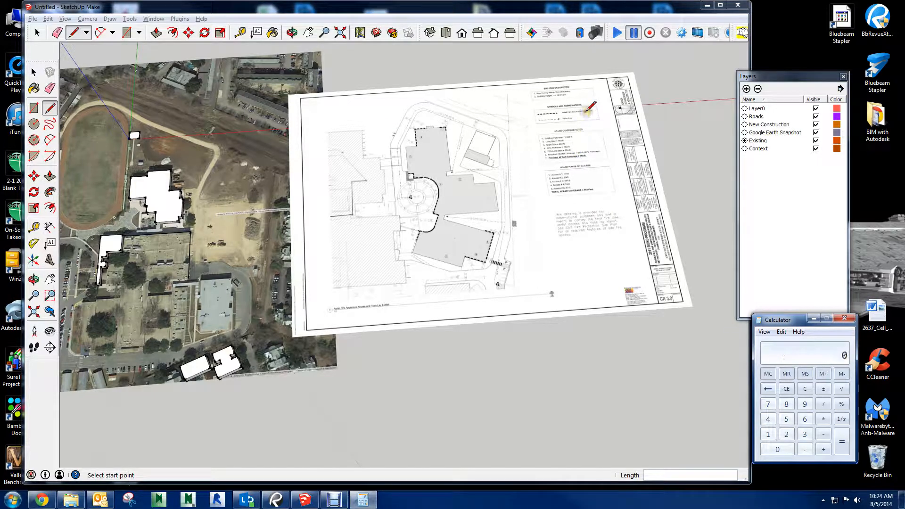
pyautogui.click(599, 99)
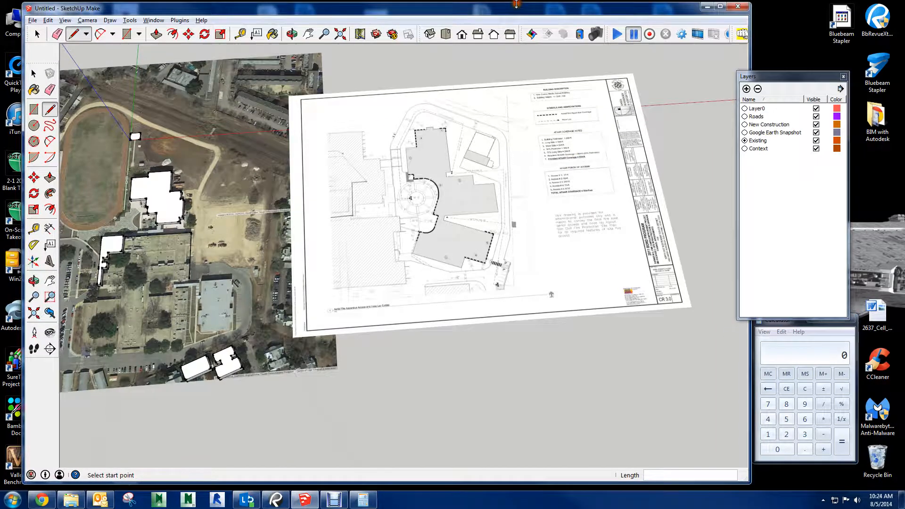
pyautogui.click(571, 92)
pyautogui.press('space')
pyautogui.click(584, 87)
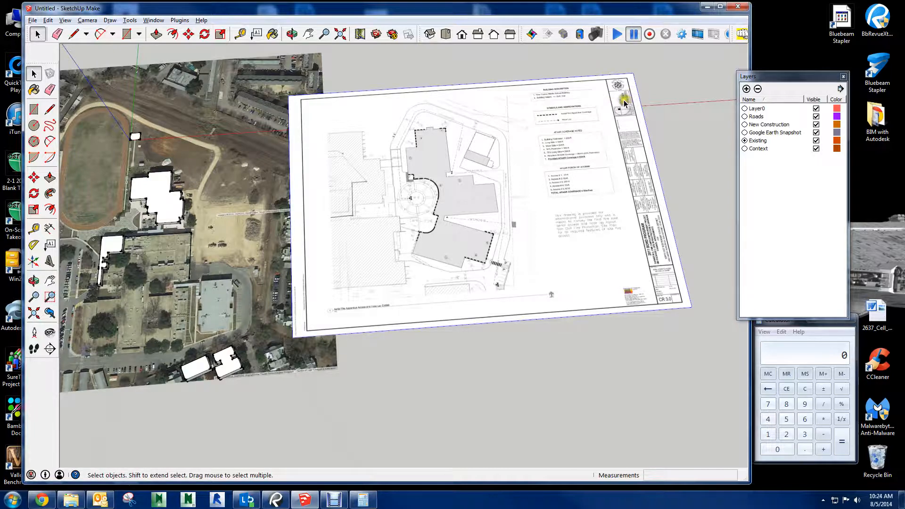
pyautogui.press('s')
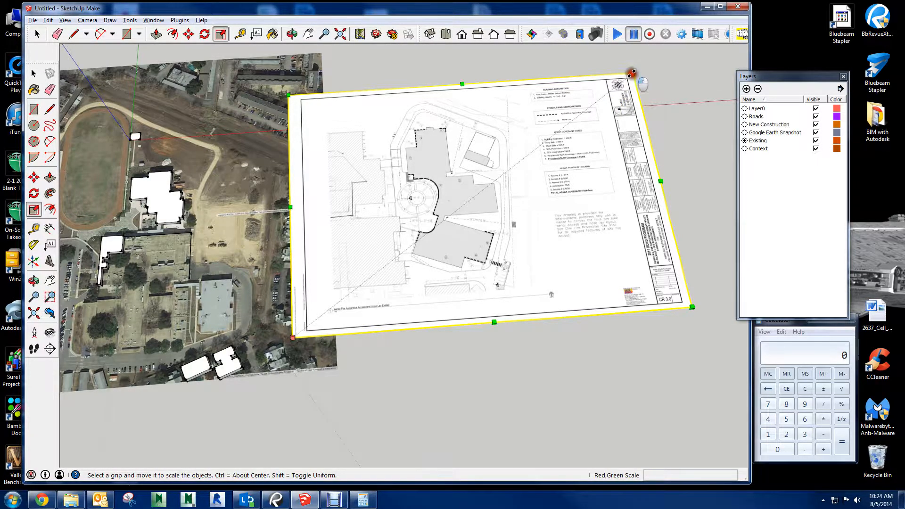
pyautogui.moveTo(632, 79); pyautogui.dragTo(560, 143)
pyautogui.press('Escape')
pyautogui.press('space')
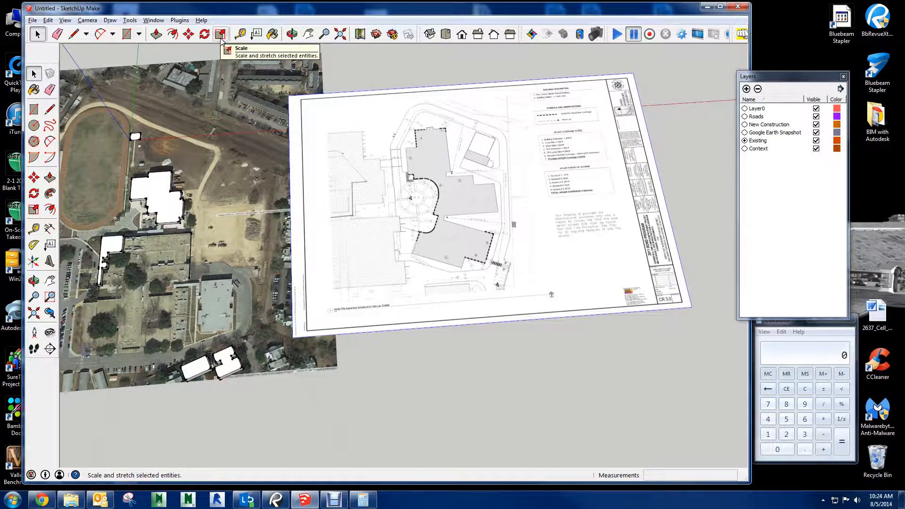
pyautogui.click(410, 69)
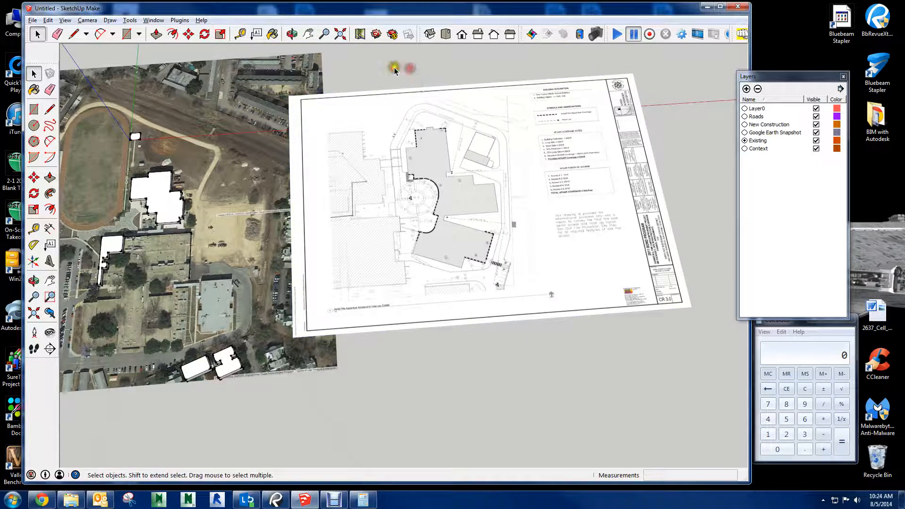
pyautogui.click(220, 36)
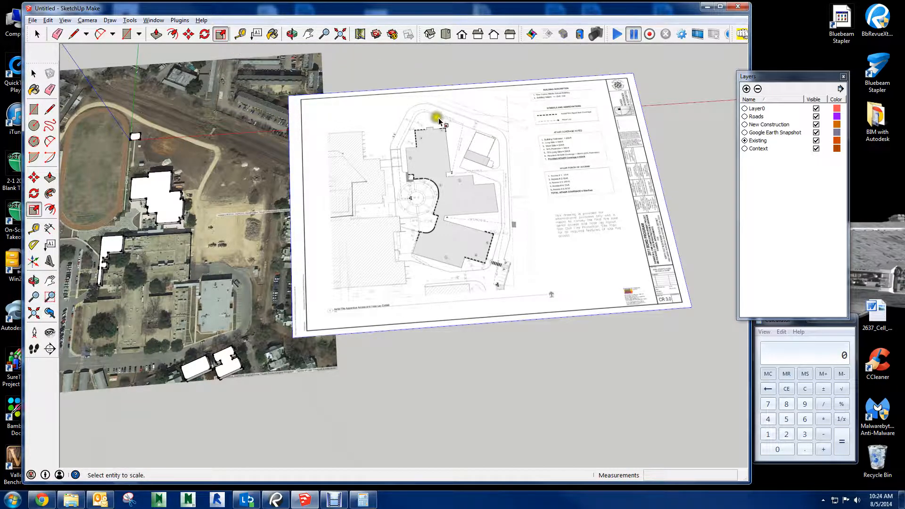
pyautogui.press('space')
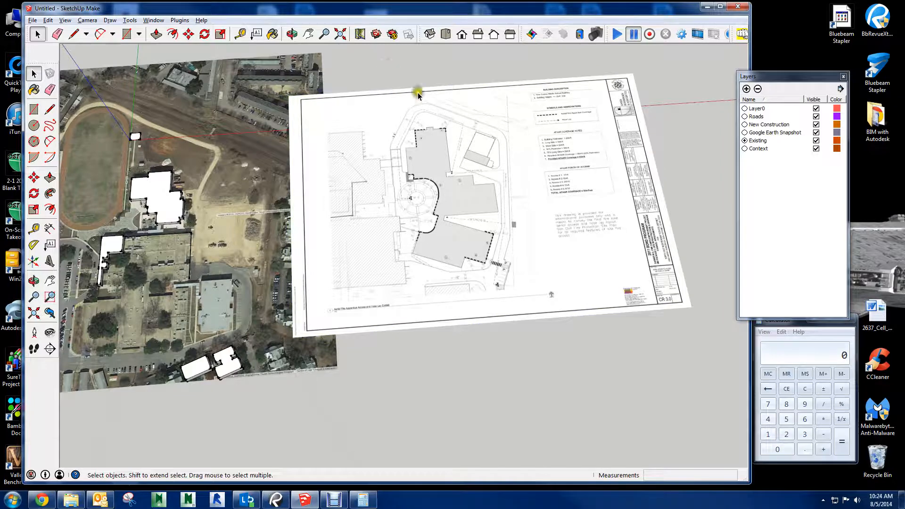
# Scale the site plan image uniformly from its corner by a factor of 1.472.
pyautogui.click(516, 139)
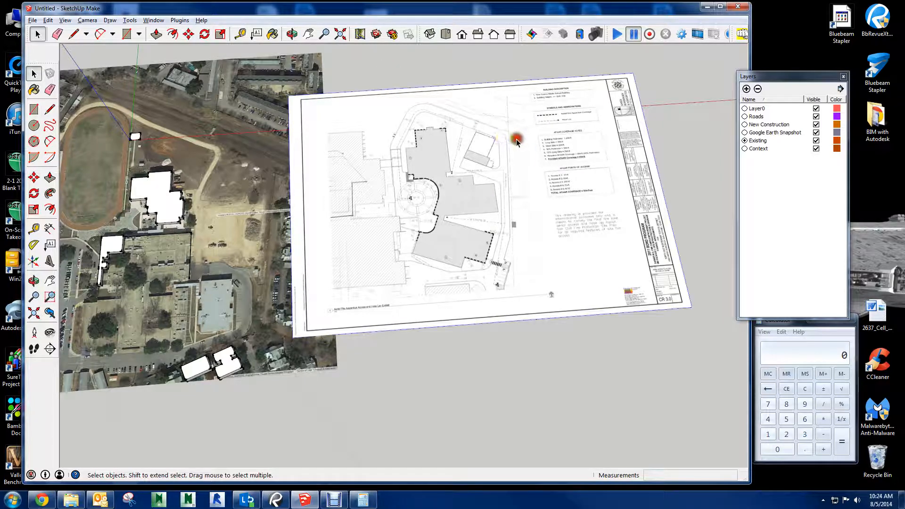
pyautogui.click(222, 36)
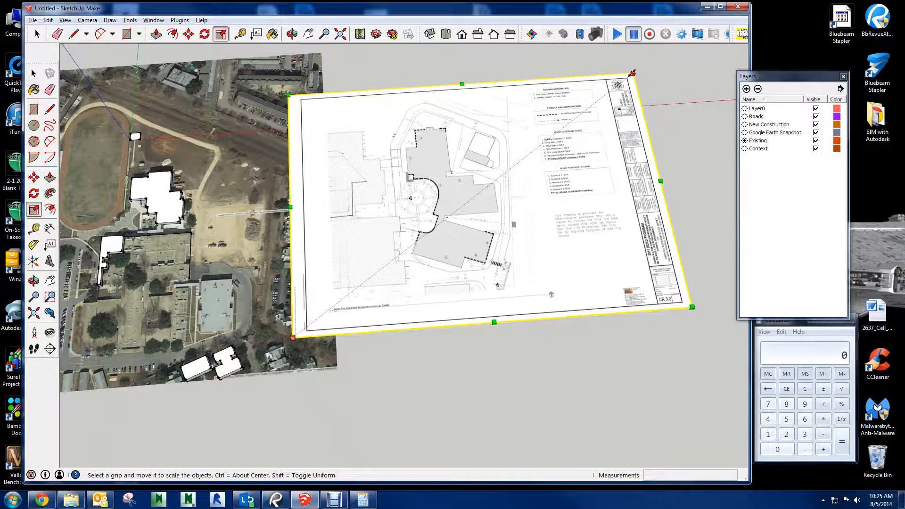
pyautogui.moveTo(632, 73); pyautogui.dragTo(511, 170)
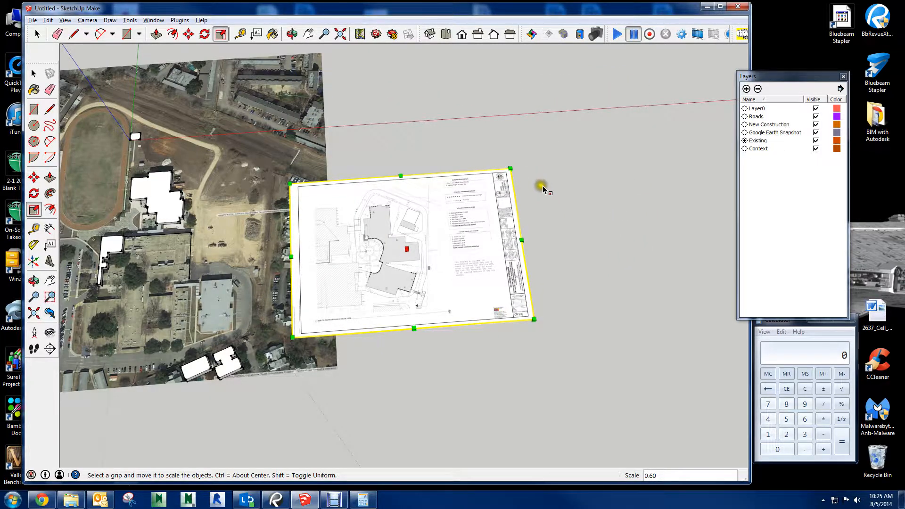
pyautogui.hotkey('ctrl', 'z')
pyautogui.moveTo(629, 75); pyautogui.dragTo(475, 168)
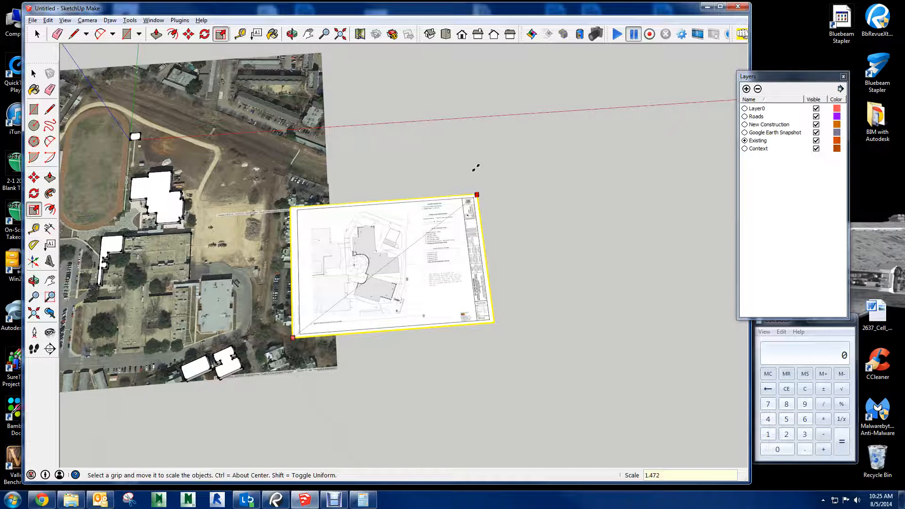
pyautogui.click(475, 168)
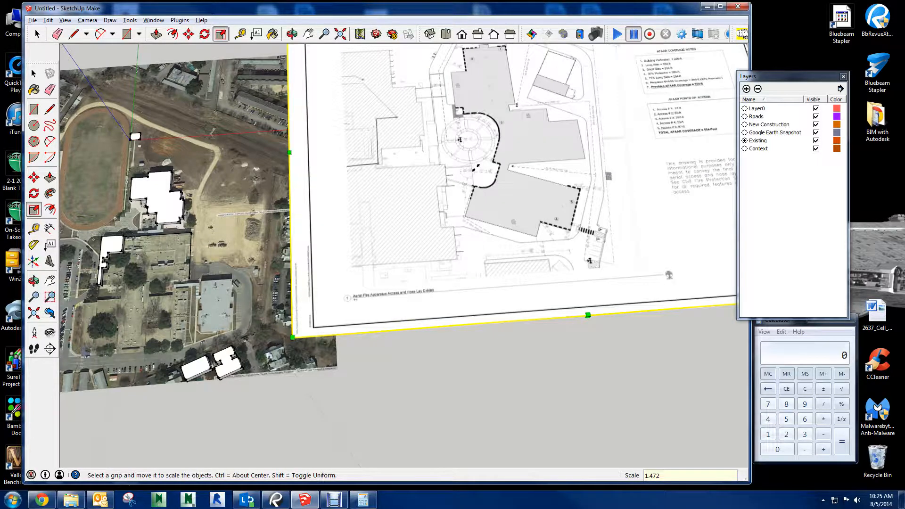
# Try to move the enlarged site plan image over the aerial snapshot, covering the modeled school buildings.
pyautogui.moveTo(484, 141)
pyautogui.keyDown('shift'); pyautogui.mouseDown(button='middle')
pyautogui.moveTo(547, 235)
pyautogui.moveTo(513, 151)
pyautogui.moveTo(496, 135)
pyautogui.mouseUp(button='middle'); pyautogui.keyUp('shift')
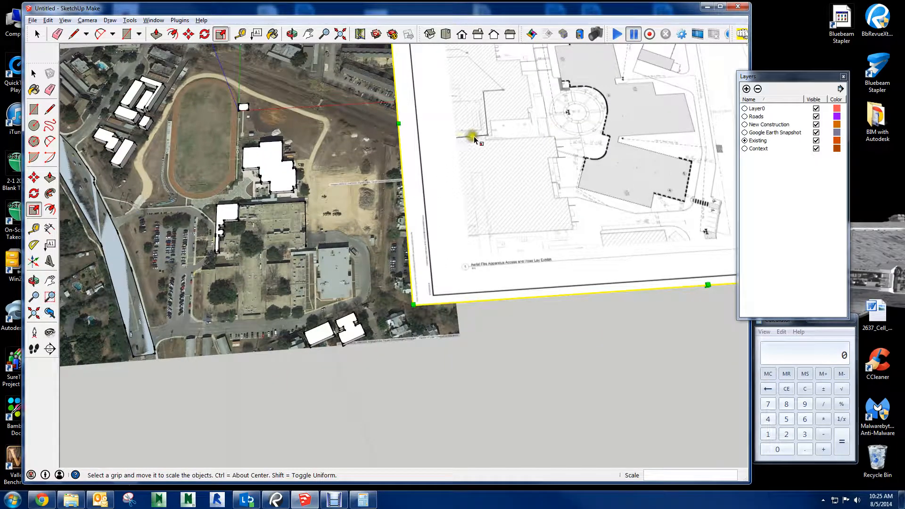
pyautogui.press('m')
pyautogui.click(554, 137)
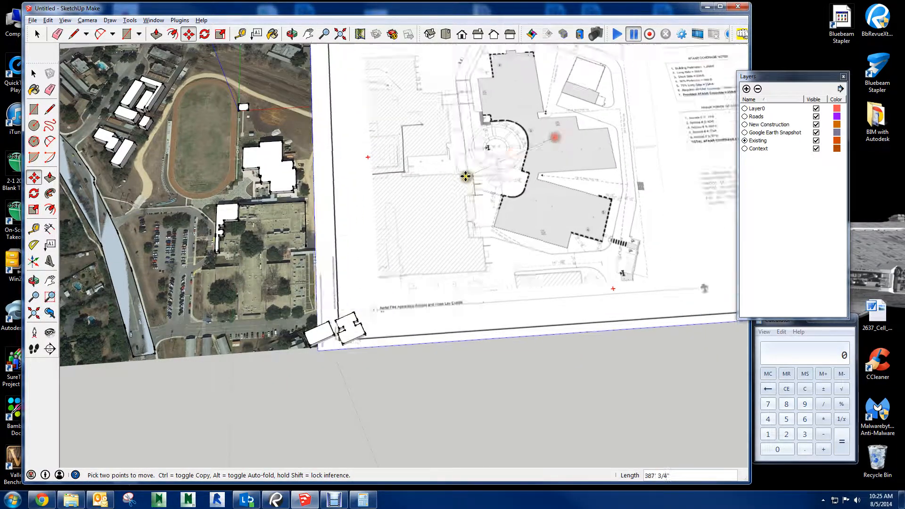
pyautogui.moveTo(333, 228)
pyautogui.mouseDown(button='middle')
pyautogui.moveTo(373, 218)
pyautogui.moveTo(348, 225)
pyautogui.mouseUp(button='middle')
pyautogui.keyDown('shift'); pyautogui.moveTo(348, 225); pyautogui.dragTo(497, 178, button='middle'); pyautogui.keyUp('shift')
pyautogui.scroll(5, 466, 177)
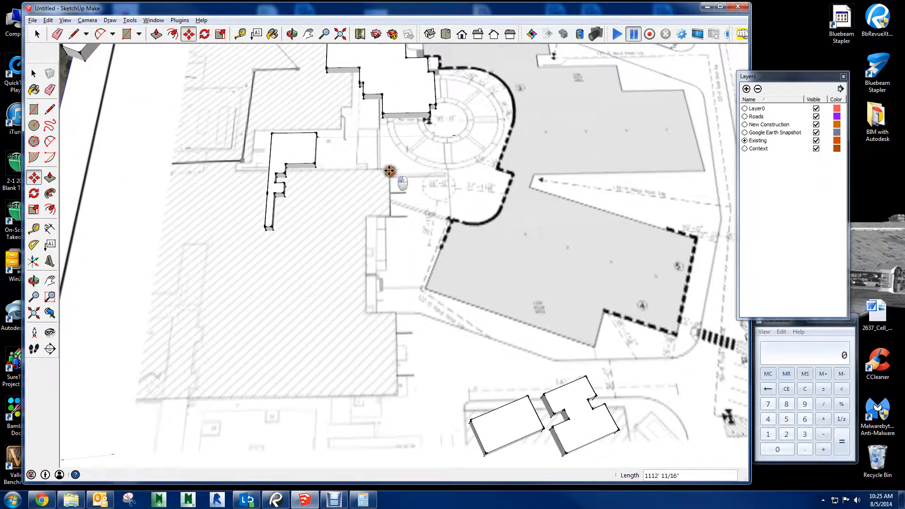
pyautogui.click(419, 169)
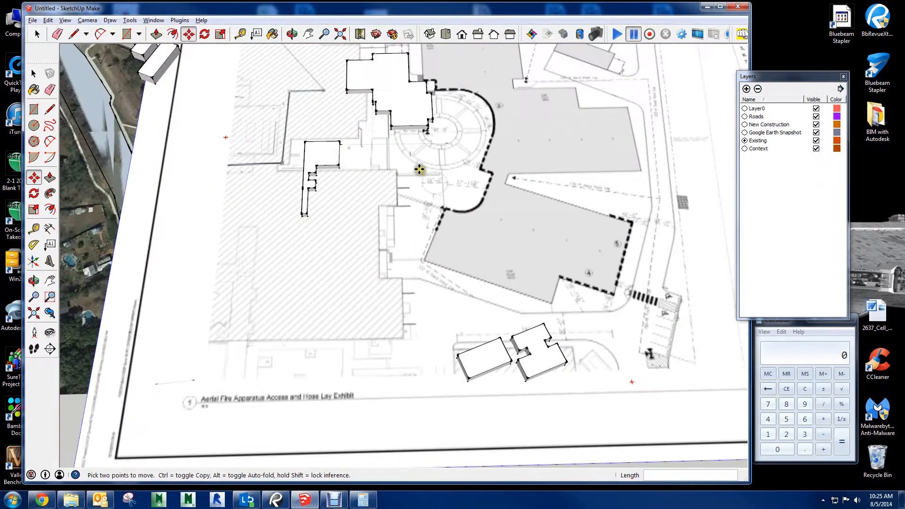
# Move the site plan image about 2,000 ft away so it lies completely clear of the aerial snapshot's east edge.
pyautogui.scroll(-3, 419, 169)
pyautogui.moveTo(414, 171); pyautogui.dragTo(406, 259, button='middle')
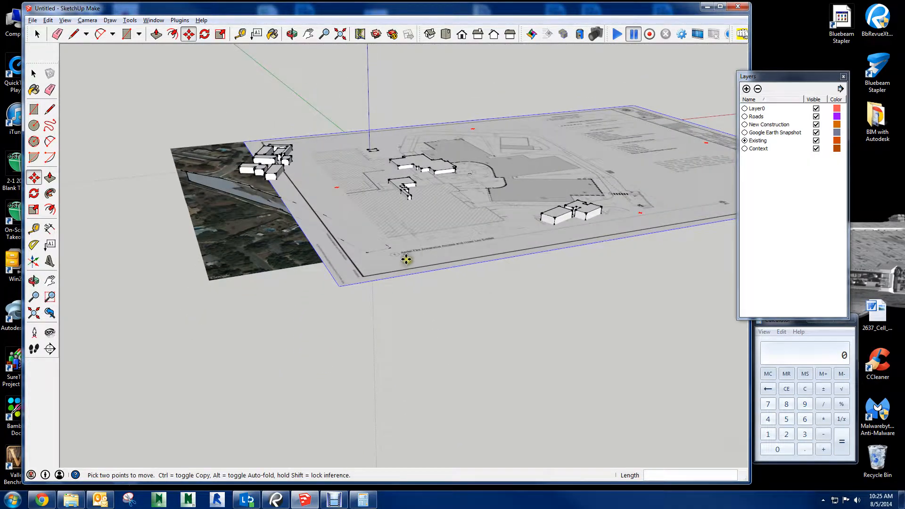
pyautogui.scroll(2, 405, 259)
pyautogui.click(399, 259)
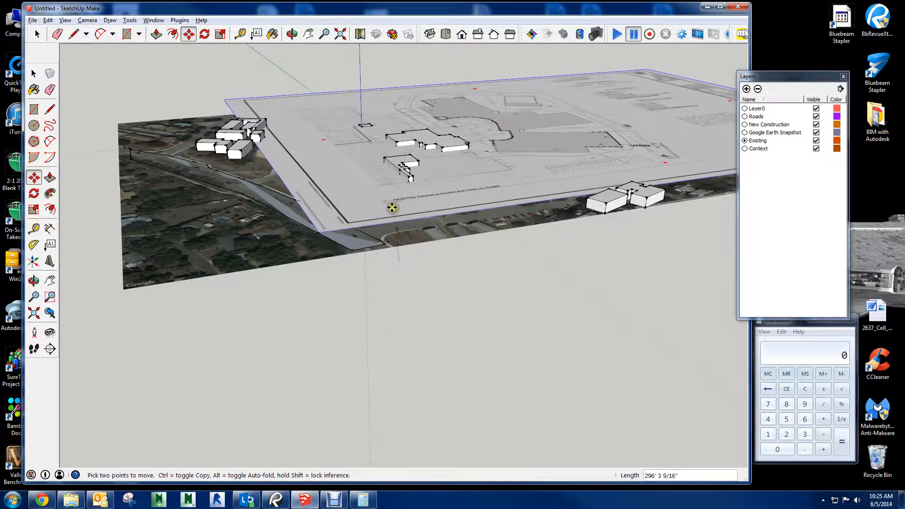
pyautogui.press('Escape')
pyautogui.scroll(-3, 539, 207)
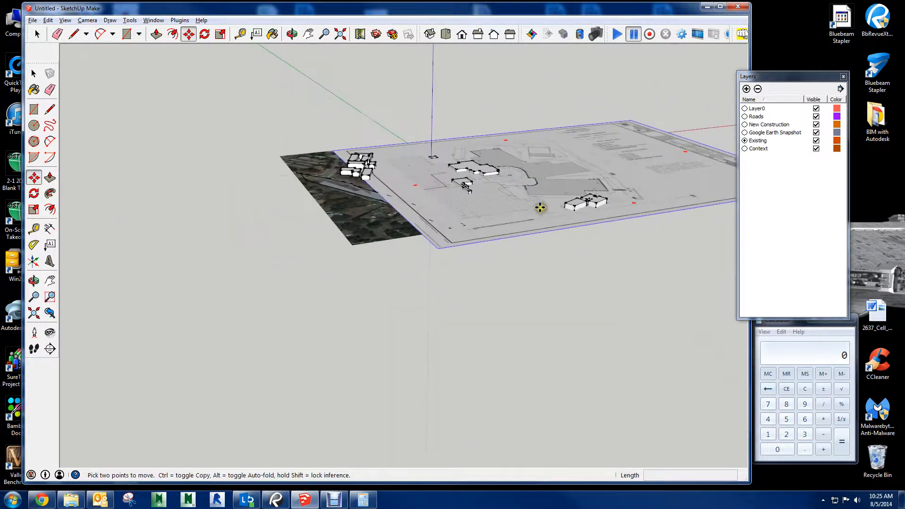
pyautogui.keyDown('shift'); pyautogui.moveTo(644, 154); pyautogui.dragTo(379, 225, button='middle'); pyautogui.keyUp('shift')
pyautogui.click(420, 250)
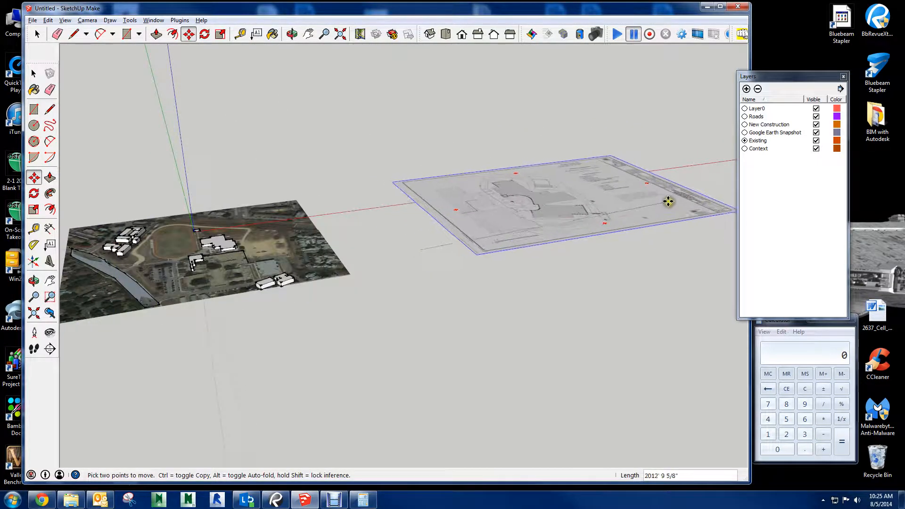
pyautogui.click(657, 214)
pyautogui.press('space')
# Explode the site plan image and make a group of the resulting face and edges.
pyautogui.moveTo(509, 228); pyautogui.dragTo(468, 269, button='middle')
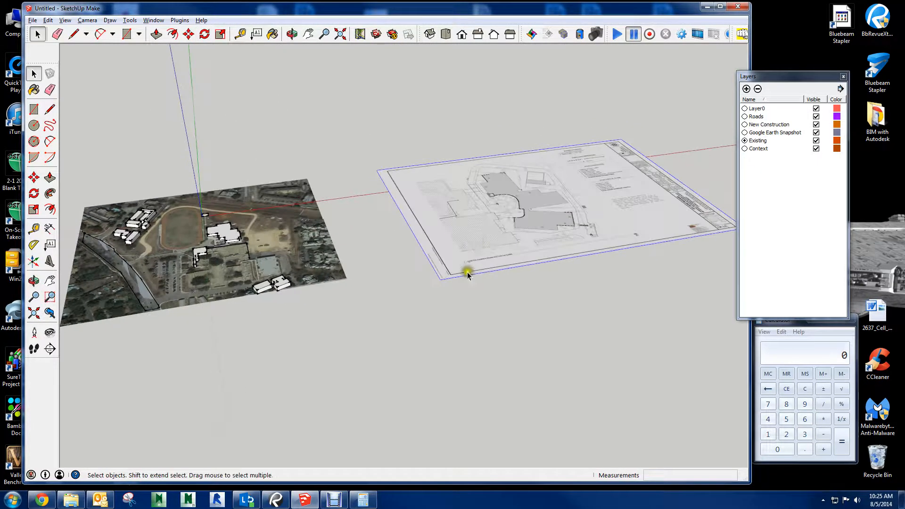
pyautogui.rightClick(494, 226)
pyautogui.click(518, 263)
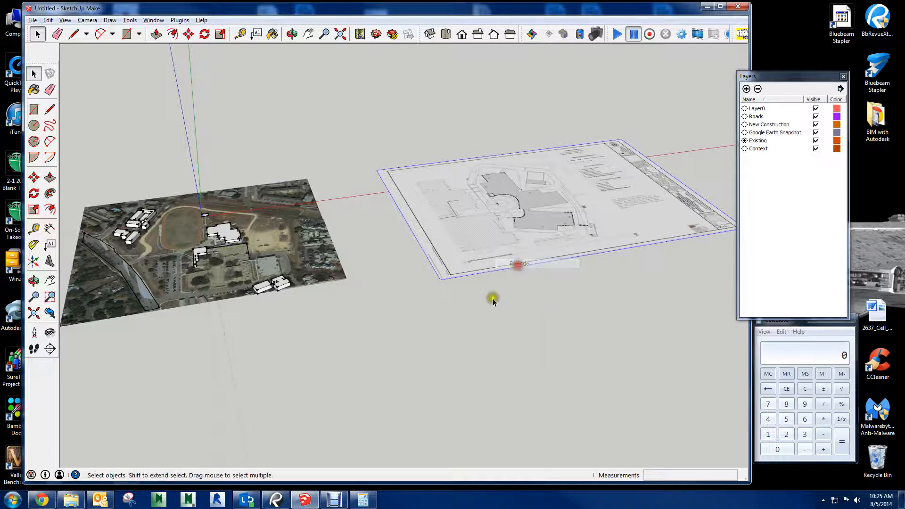
pyautogui.moveTo(328, 112); pyautogui.dragTo(724, 334)
pyautogui.rightClick(548, 241)
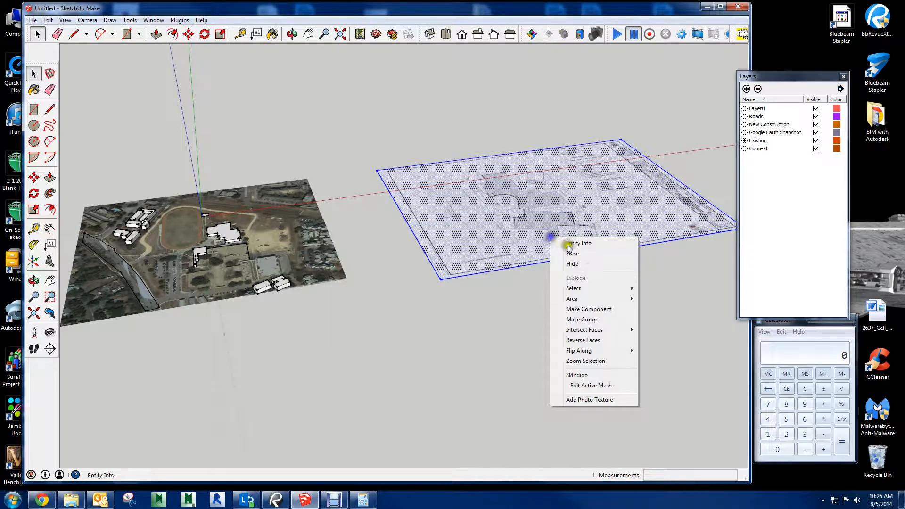
pyautogui.click(590, 320)
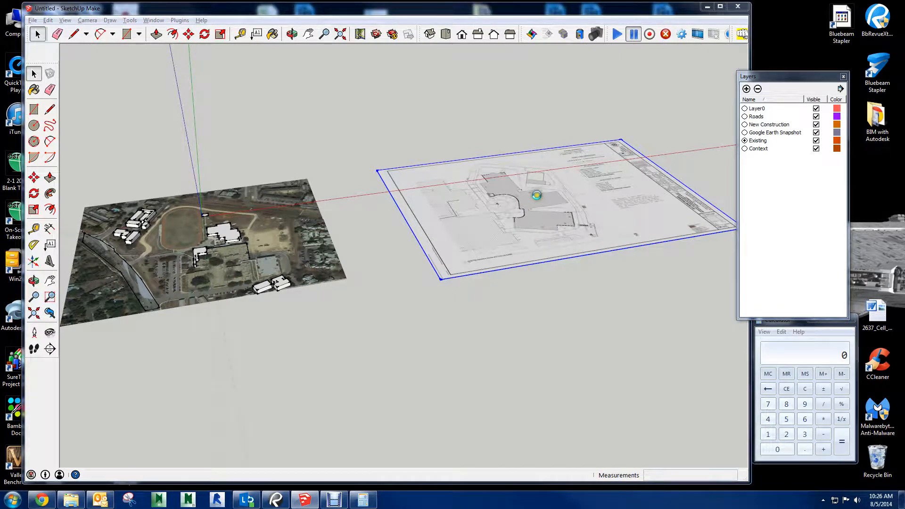
# Sample the site plan's material with the Paint Bucket's eyedropper and set that material's opacity to 69.
pyautogui.press('b')
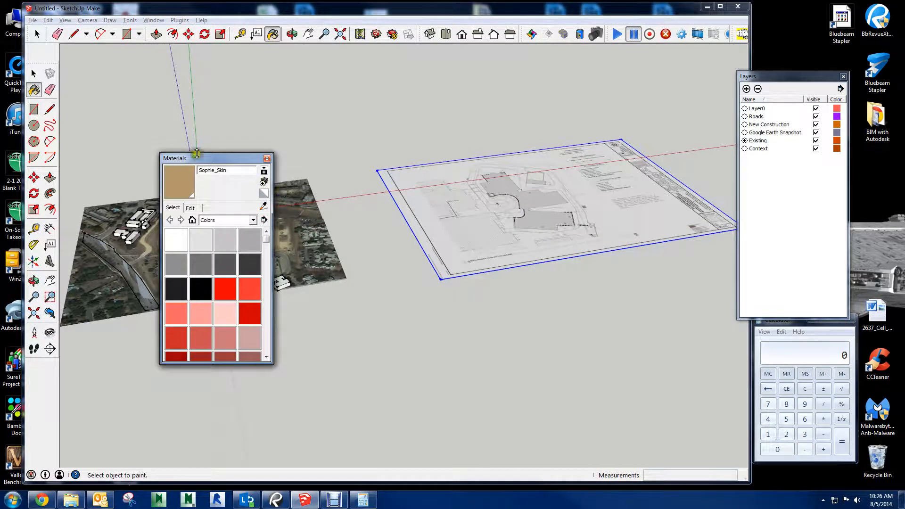
pyautogui.moveTo(193, 163); pyautogui.dragTo(177, 156)
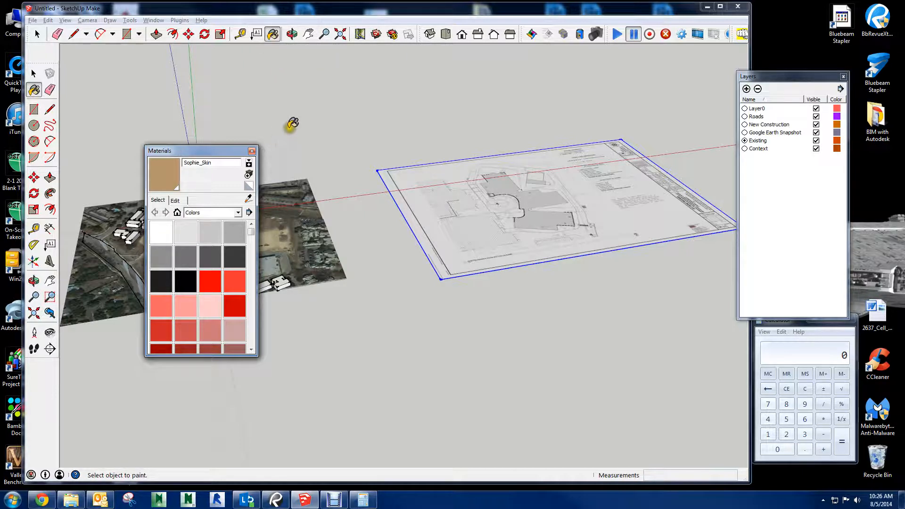
pyautogui.press('space')
pyautogui.click(312, 121)
pyautogui.press('b')
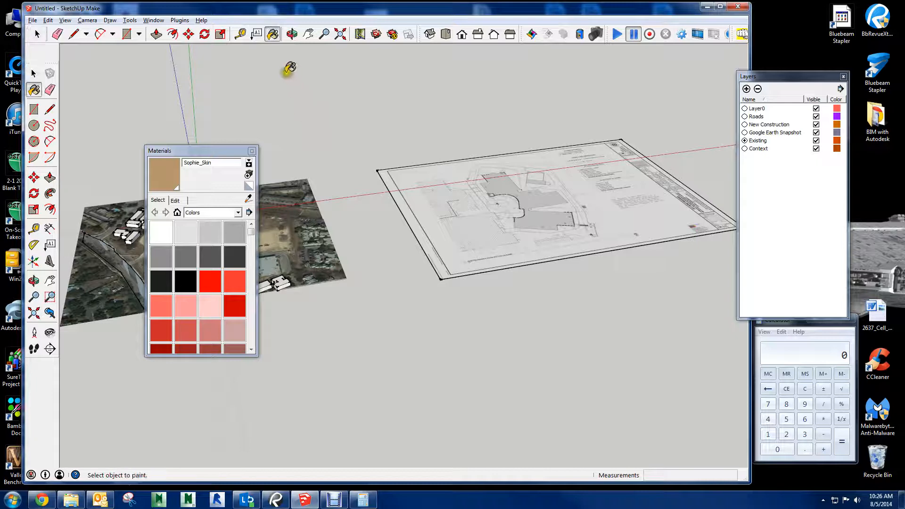
pyautogui.click(247, 198)
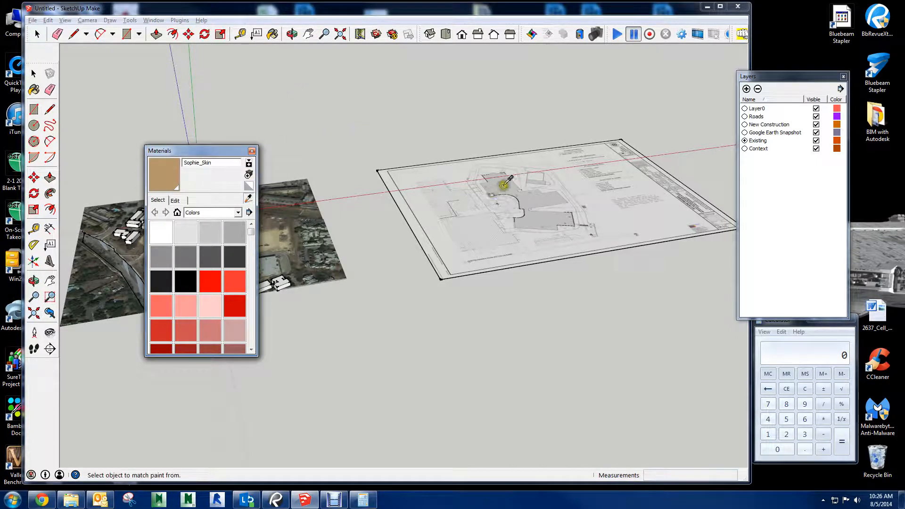
pyautogui.click(563, 191)
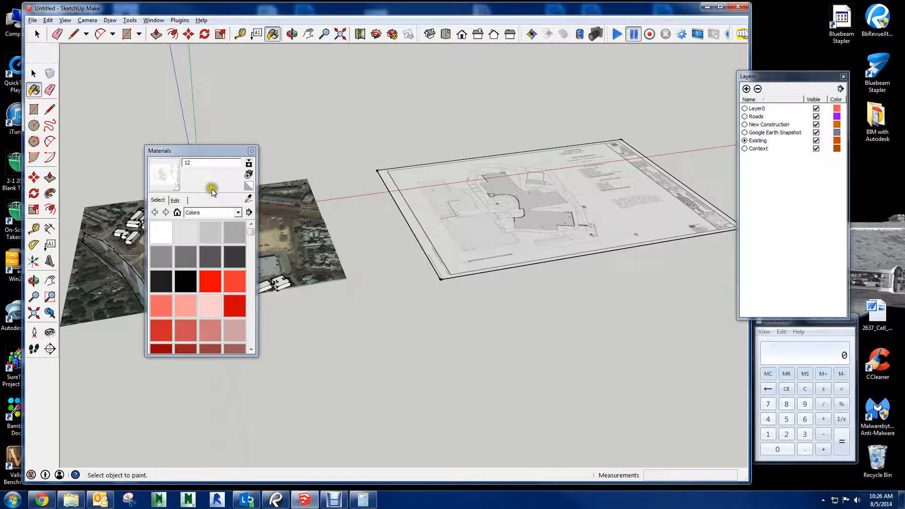
pyautogui.moveTo(586, 177)
pyautogui.mouseDown(button='middle')
pyautogui.moveTo(572, 151)
pyautogui.moveTo(547, 293)
pyautogui.moveTo(485, 146)
pyautogui.mouseUp(button='middle')
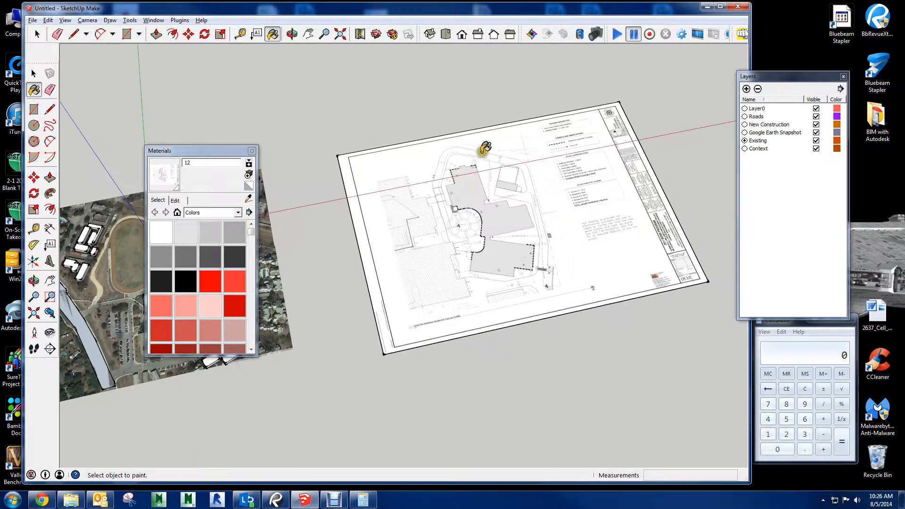
pyautogui.click(451, 232)
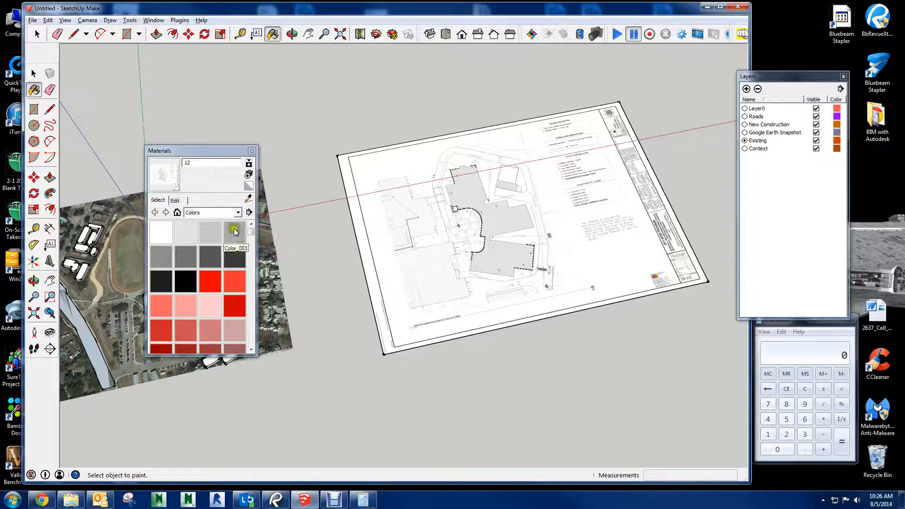
pyautogui.click(175, 200)
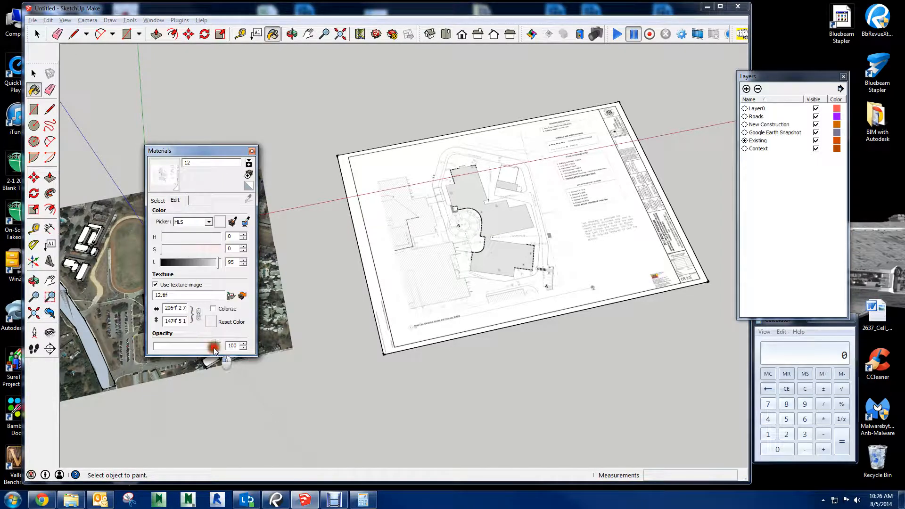
pyautogui.click(193, 351)
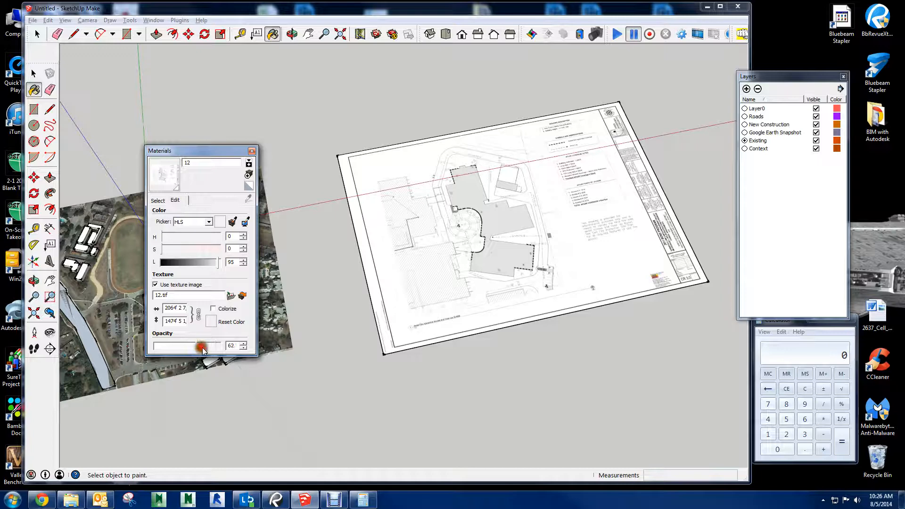
pyautogui.moveTo(203, 350); pyautogui.dragTo(204, 349)
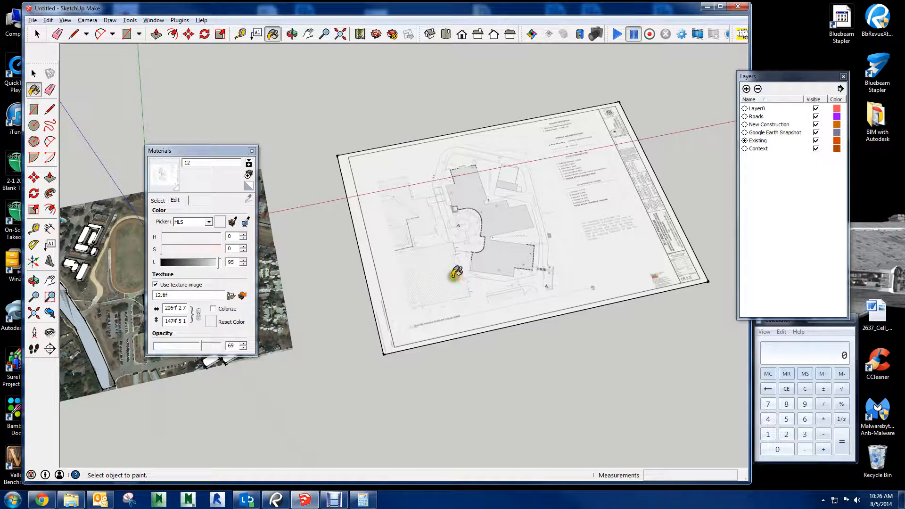
# Maximize the modeling window and clear the Layers and Materials dialogs from the modeling area.
pyautogui.press('space')
pyautogui.press('m')
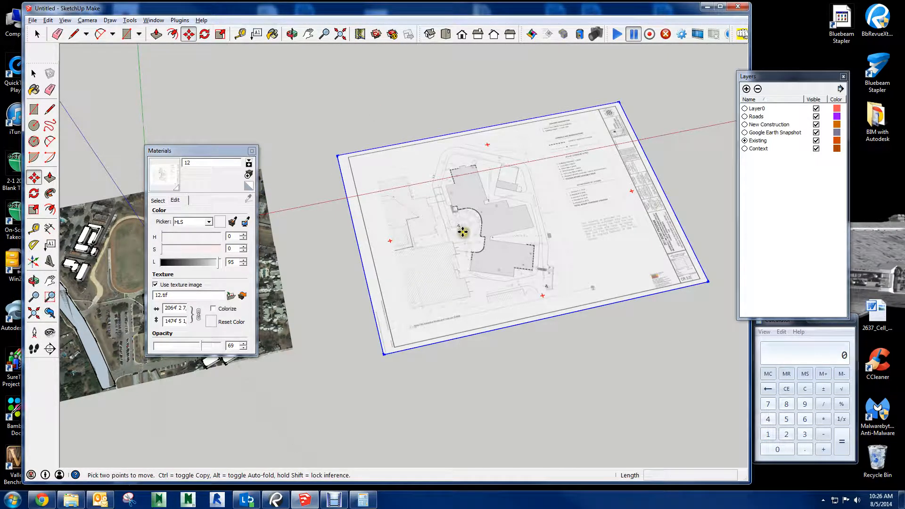
pyautogui.keyDown('shift'); pyautogui.moveTo(429, 256); pyautogui.dragTo(566, 196, button='middle'); pyautogui.keyUp('shift')
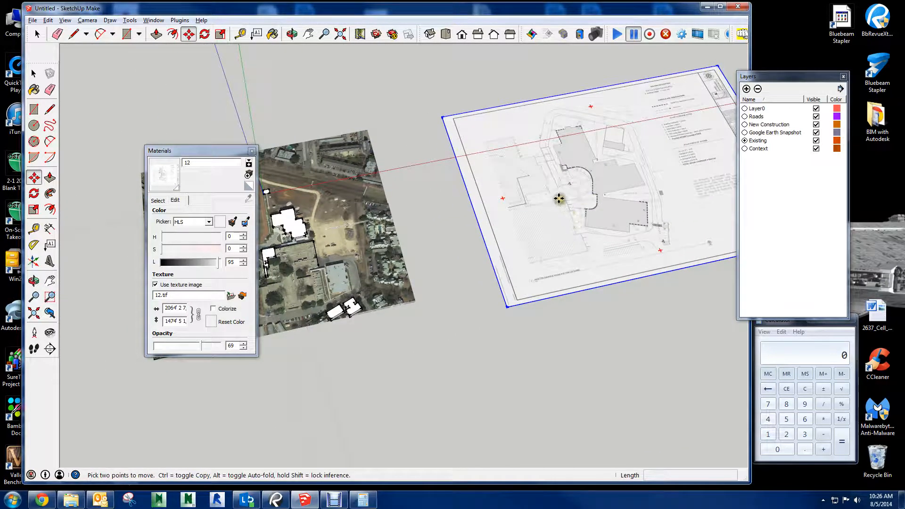
pyautogui.doubleClick(372, 9)
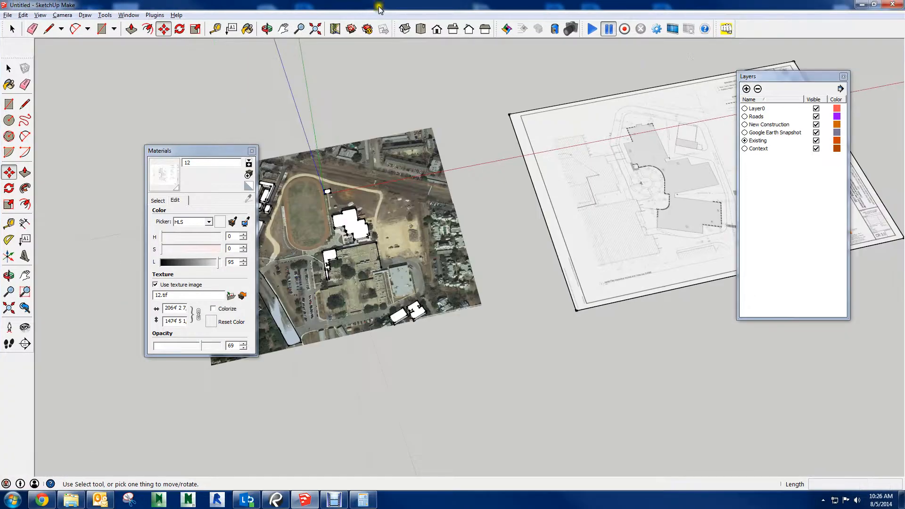
pyautogui.click(843, 77)
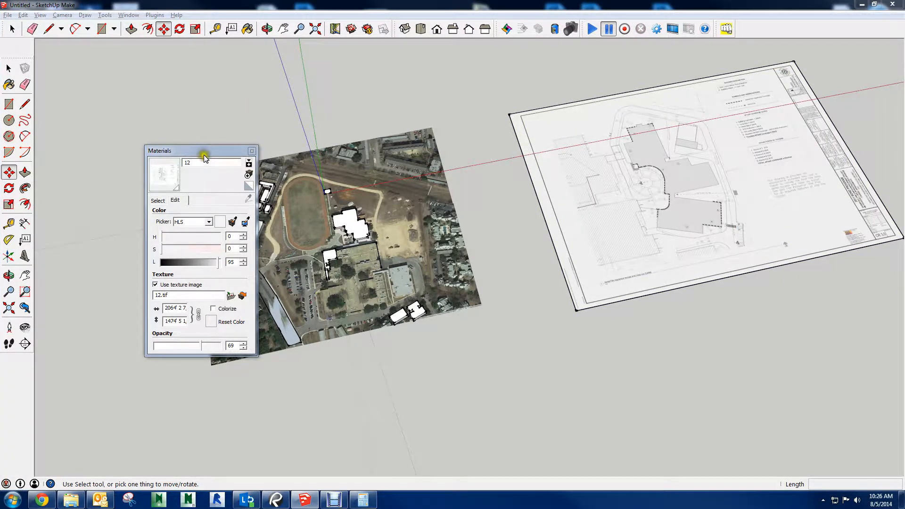
pyautogui.moveTo(204, 151); pyautogui.dragTo(904, 207)
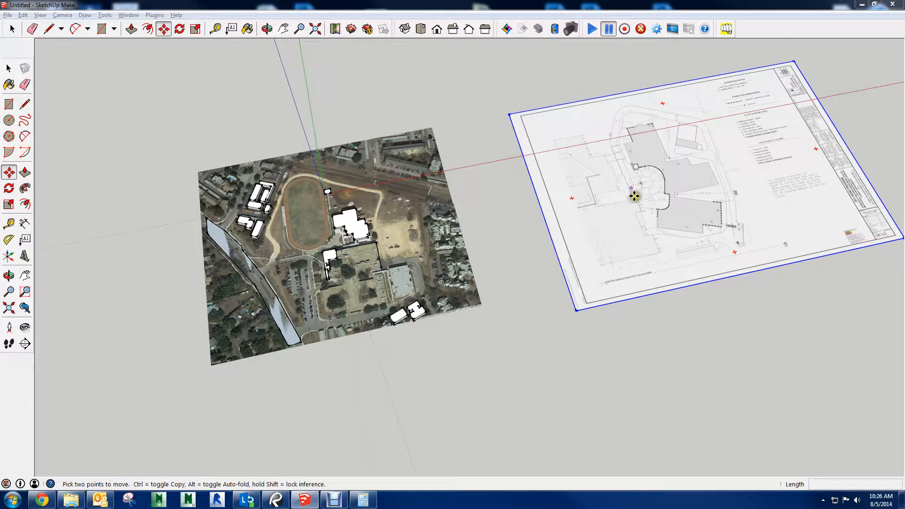
# Try to move the site plan over the aerial snapshot, picking it up by the hatched building's corner beside the round courtyard.
pyautogui.scroll(10, 637, 202)
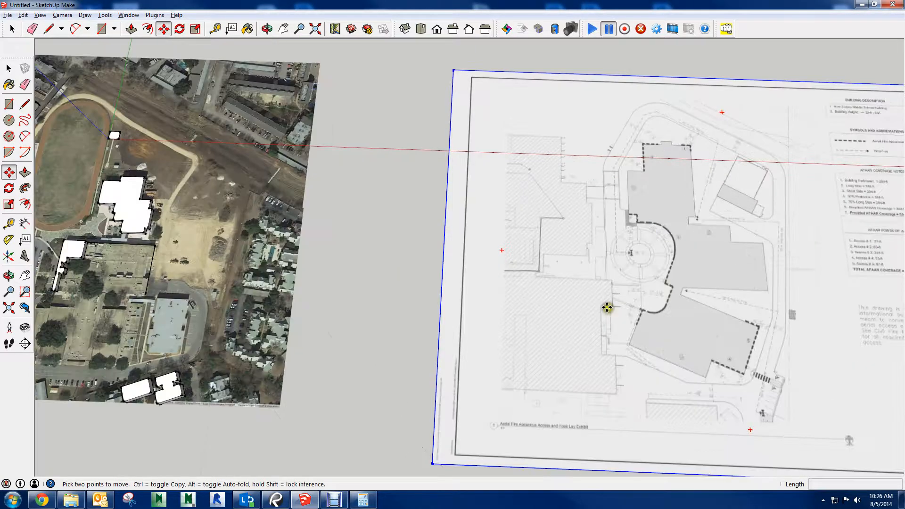
pyautogui.scroll(3, 618, 255)
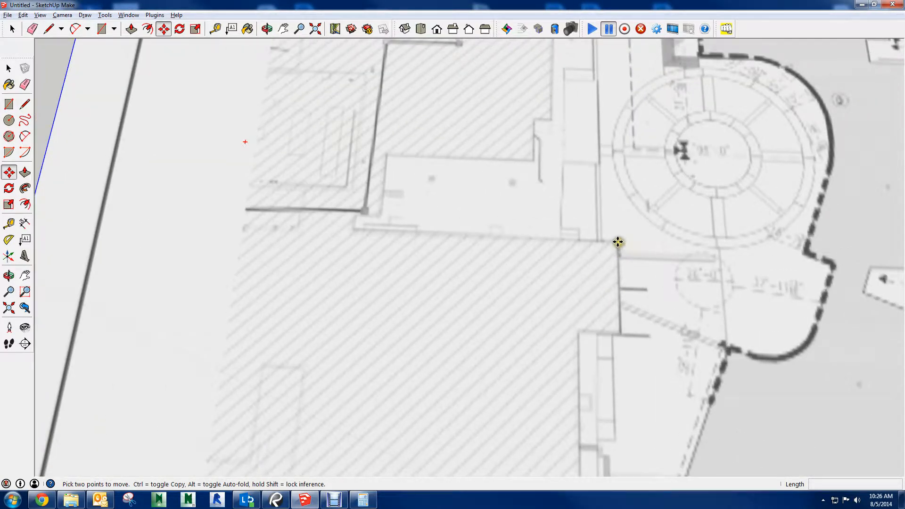
pyautogui.click(618, 241)
pyautogui.scroll(-6, 619, 242)
pyautogui.keyDown('shift'); pyautogui.moveTo(392, 262); pyautogui.dragTo(747, 231, button='middle'); pyautogui.keyUp('shift')
pyautogui.scroll(2, 571, 201)
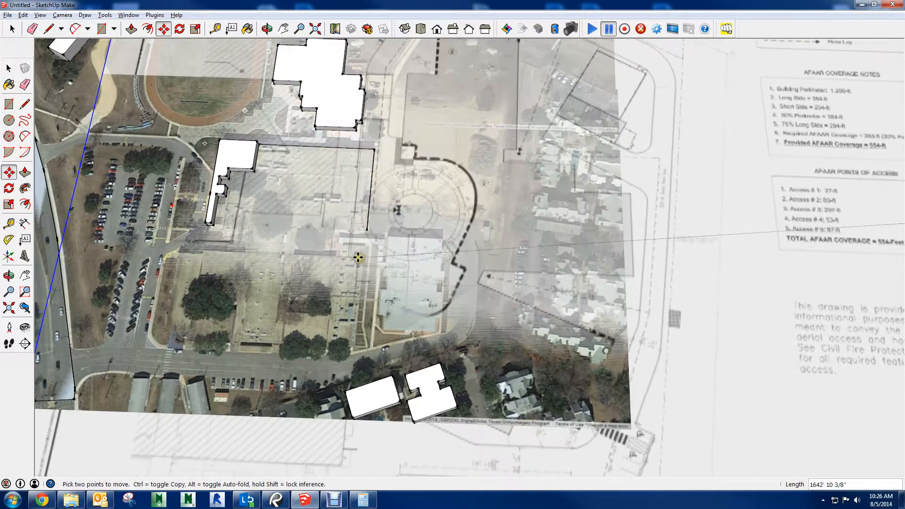
pyautogui.keyDown('shift'); pyautogui.moveTo(357, 257); pyautogui.dragTo(422, 238, button='middle'); pyautogui.keyUp('shift')
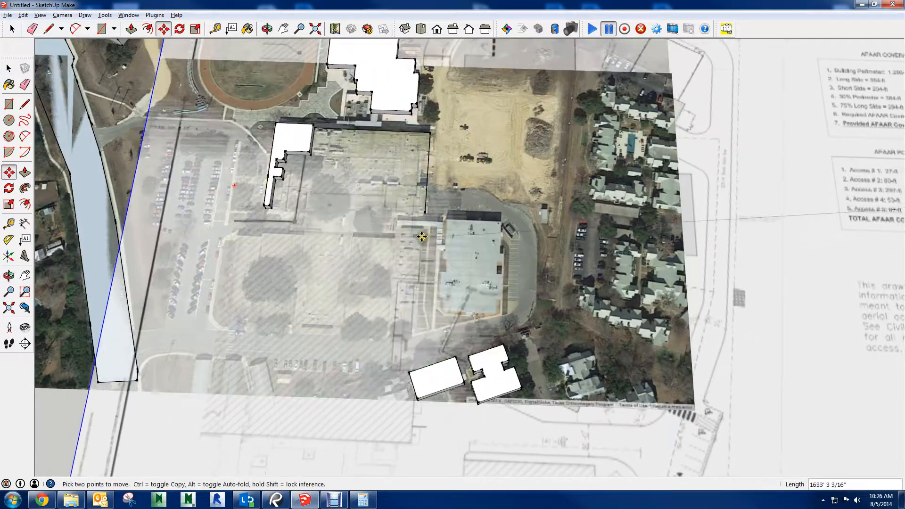
pyautogui.scroll(-3, 829, 231)
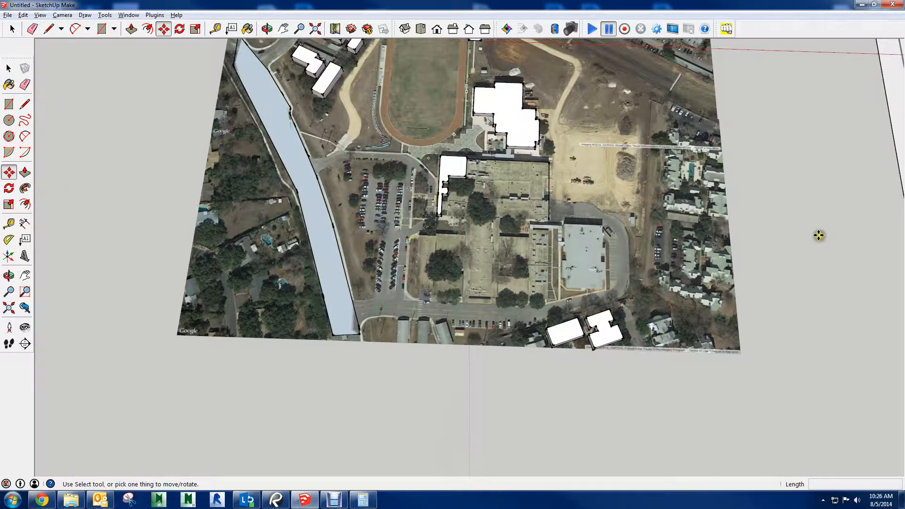
pyautogui.keyDown('shift'); pyautogui.moveTo(818, 234); pyautogui.dragTo(464, 270, button='middle'); pyautogui.keyUp('shift')
pyautogui.scroll(-3, 515, 284)
pyautogui.moveTo(515, 285); pyautogui.dragTo(564, 255, button='middle')
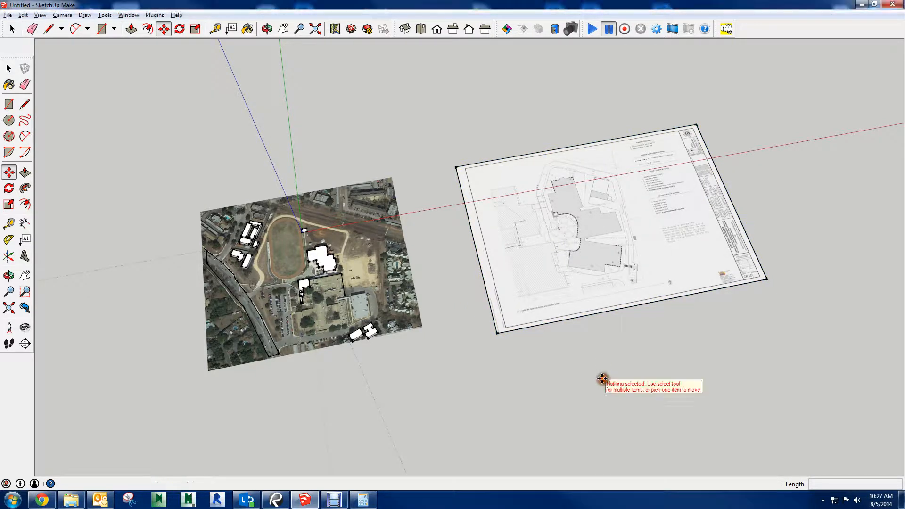
pyautogui.press('space')
pyautogui.click(578, 371)
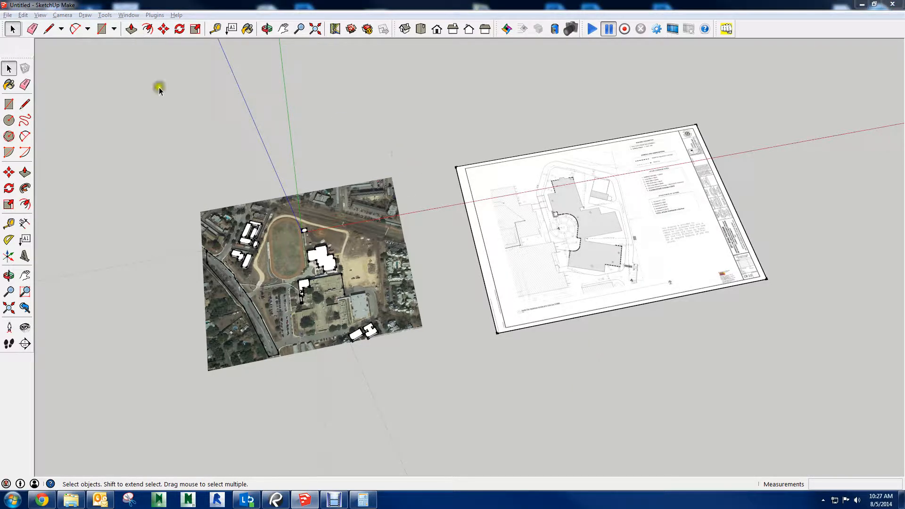
# Measure the traced east edge of the existing flat-roofed building on the aerial snapshot with the Line tool, from corner to endpoint.
pyautogui.moveTo(566, 250)
pyautogui.mouseDown(button='middle')
pyautogui.moveTo(504, 284)
pyautogui.moveTo(571, 254)
pyautogui.mouseUp(button='middle')
pyautogui.scroll(3, 296, 275)
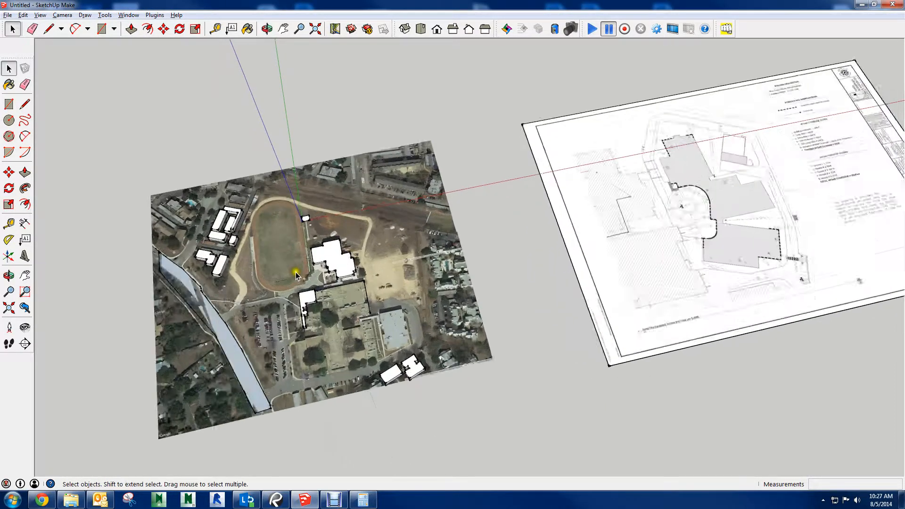
pyautogui.scroll(8, 424, 292)
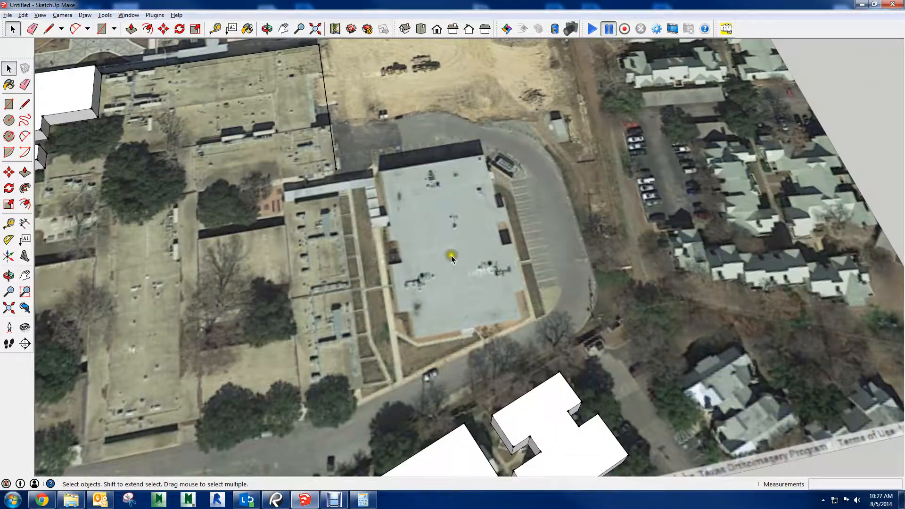
pyautogui.press('l')
pyautogui.scroll(-1, 304, 116)
pyautogui.moveTo(304, 116)
pyautogui.mouseDown(button='middle')
pyautogui.moveTo(588, 122)
pyautogui.moveTo(546, 207)
pyautogui.moveTo(490, 214)
pyautogui.mouseUp(button='middle')
pyautogui.scroll(-3, 589, 121)
pyautogui.scroll(-1, 589, 121)
pyautogui.scroll(5, 490, 214)
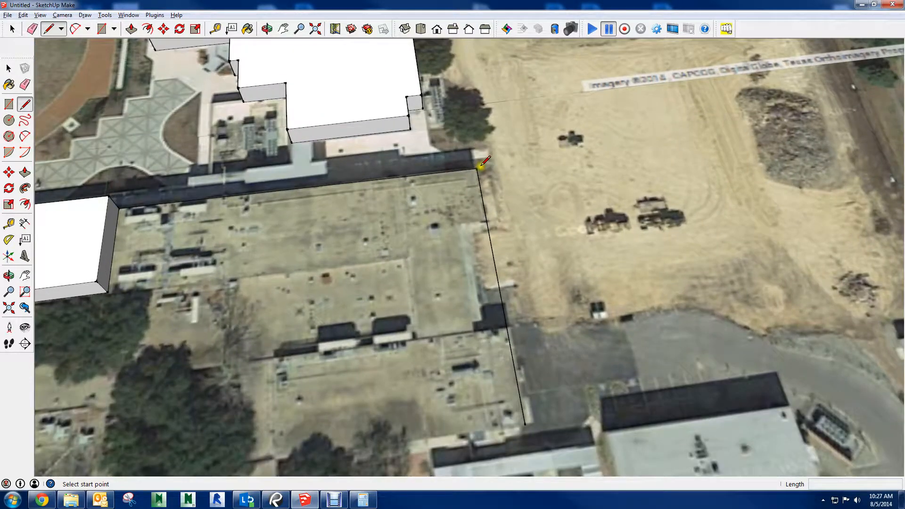
pyautogui.click(478, 167)
pyautogui.click(525, 421)
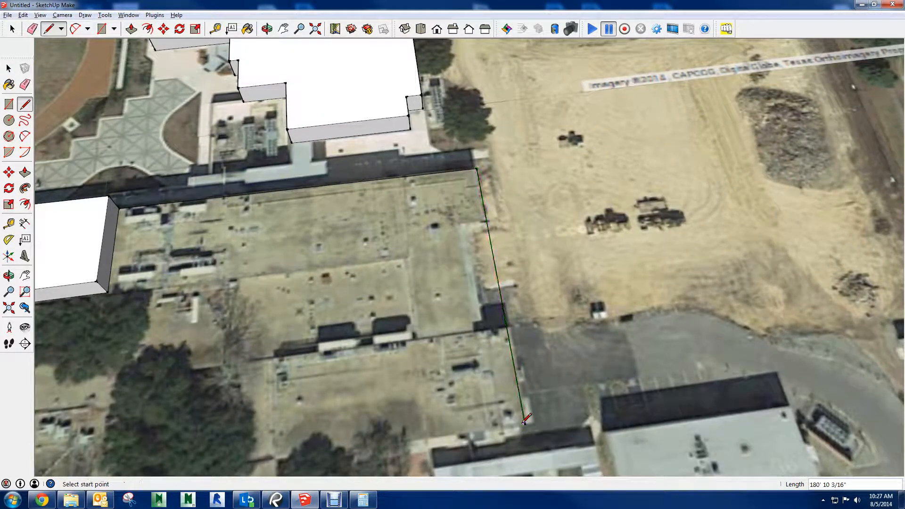
# Measure the matching east edge of the hatched building on the site plan with a temporary line from its courtyard corner.
pyautogui.press('space')
pyautogui.scroll(-4, 524, 422)
pyautogui.keyDown('shift'); pyautogui.moveTo(524, 423); pyautogui.dragTo(522, 357, button='middle'); pyautogui.keyUp('shift')
pyautogui.scroll(-3, 522, 357)
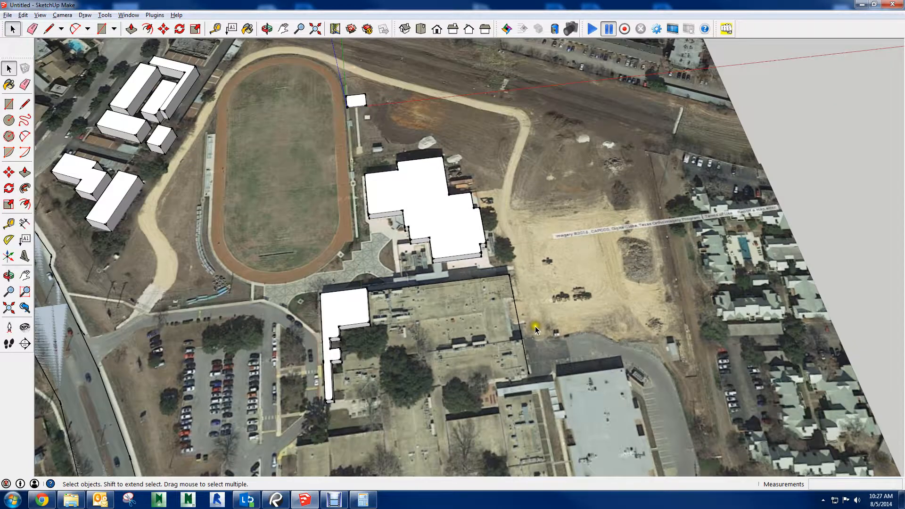
pyautogui.keyDown('shift'); pyautogui.moveTo(675, 295); pyautogui.dragTo(335, 246, button='middle'); pyautogui.keyUp('shift')
pyautogui.scroll(-5, 343, 247)
pyautogui.scroll(7, 669, 236)
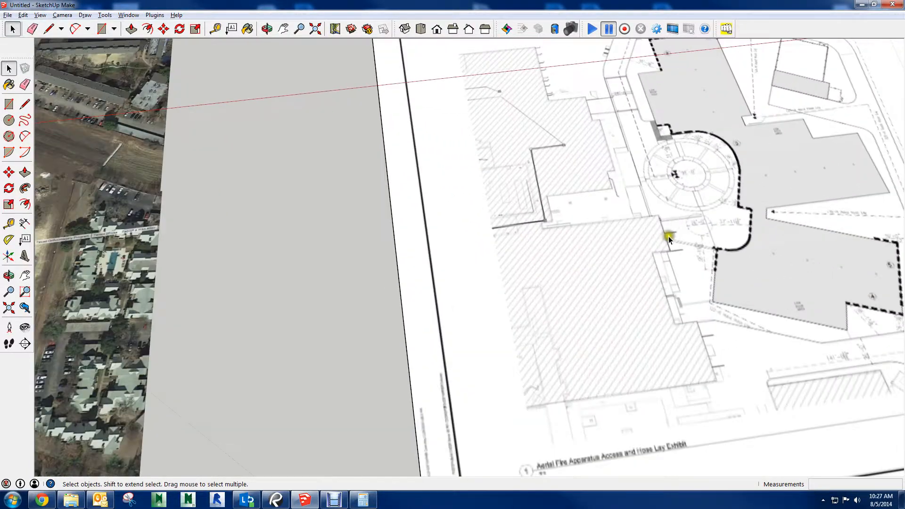
pyautogui.press('l')
pyautogui.click(653, 202)
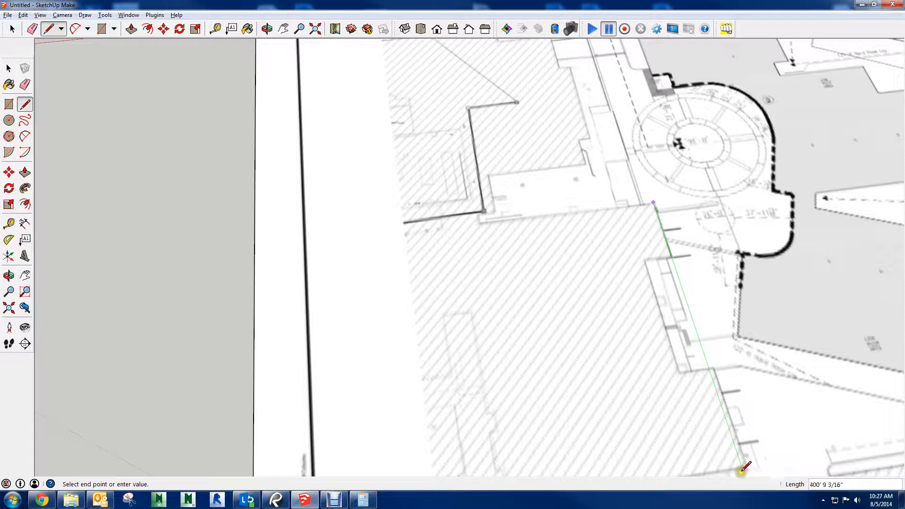
pyautogui.press('Escape')
pyautogui.scroll(-4, 721, 421)
pyautogui.press('space')
pyautogui.scroll(-1, 696, 376)
pyautogui.scroll(-2, 696, 376)
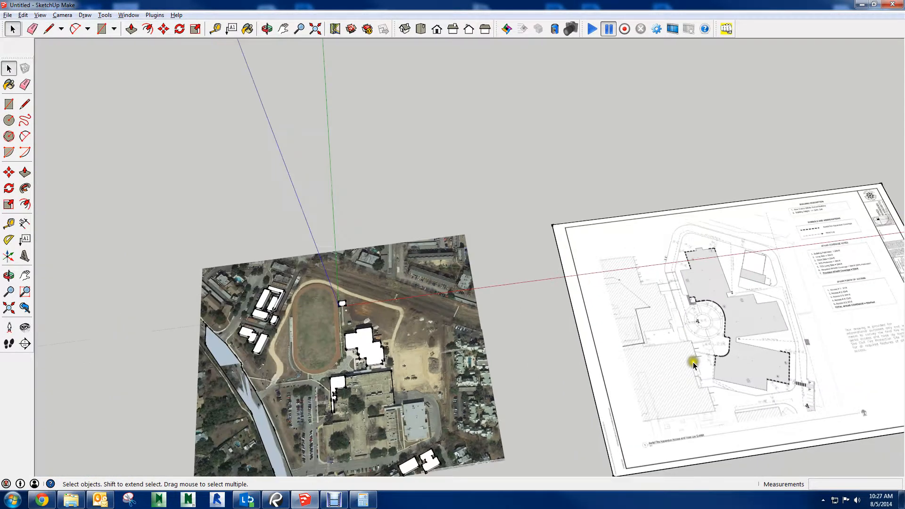
pyautogui.moveTo(692, 364); pyautogui.dragTo(722, 317, button='middle')
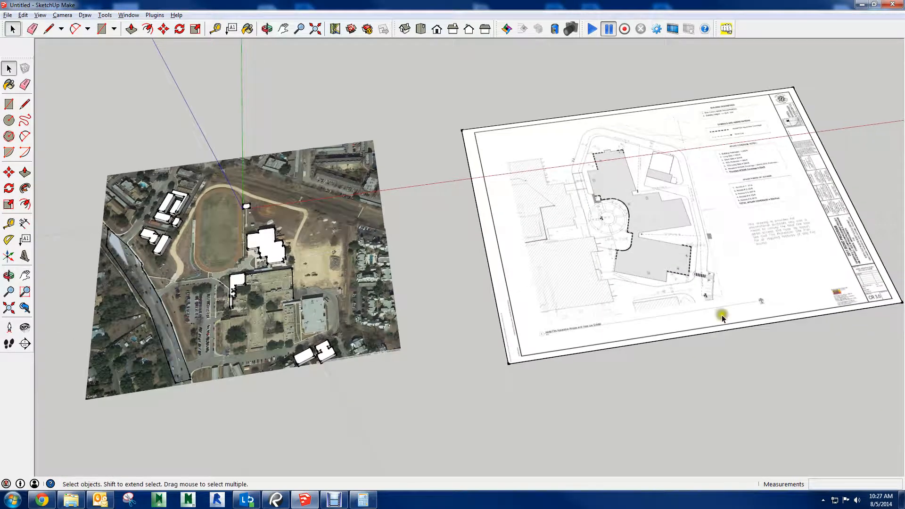
# Switch to the Calculator and place its window over empty space between the aerial snapshot and the site plan.
pyautogui.click(362, 499)
pyautogui.moveTo(792, 322); pyautogui.dragTo(370, 367)
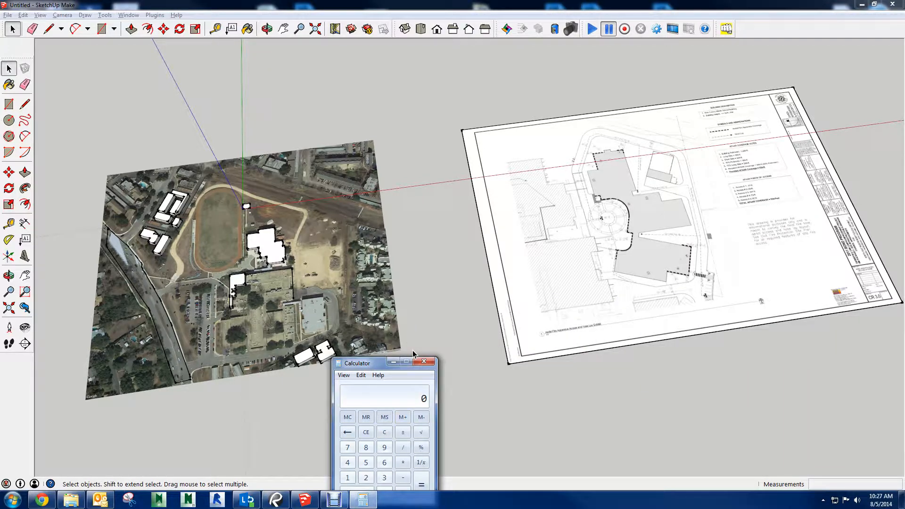
pyautogui.click(382, 365)
pyautogui.moveTo(361, 368); pyautogui.dragTo(408, 337)
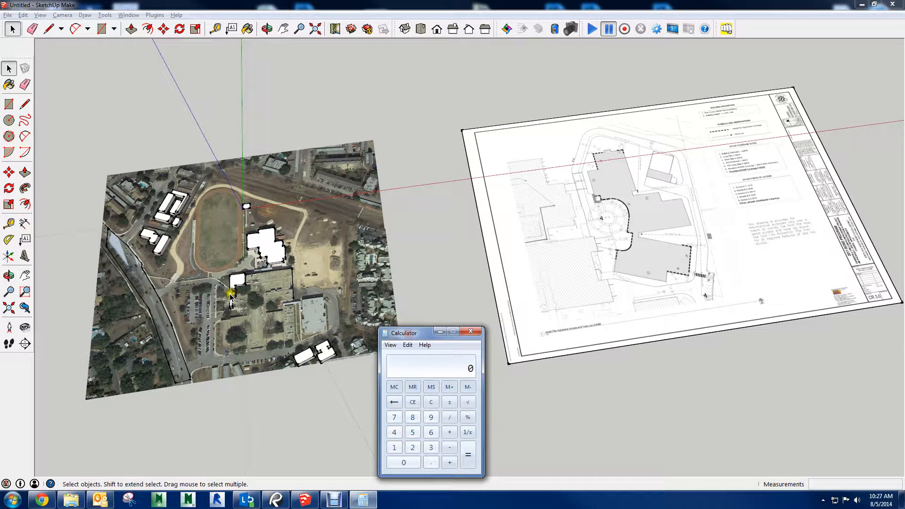
# Recheck the length of the flat-roofed building's traced east edge on the aerial snapshot with a line between its two endpoints.
pyautogui.moveTo(370, 344); pyautogui.dragTo(430, 278, button='middle')
pyautogui.scroll(8, 440, 261)
pyautogui.press('l')
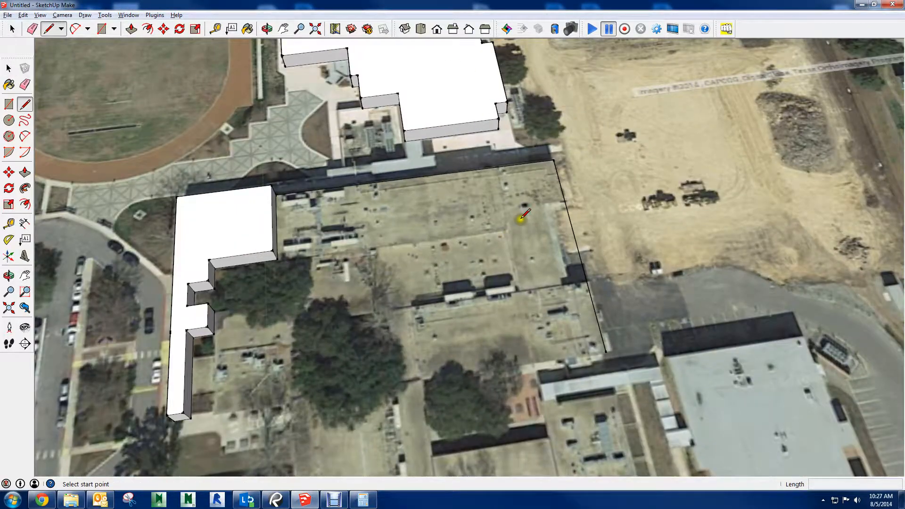
pyautogui.click(554, 161)
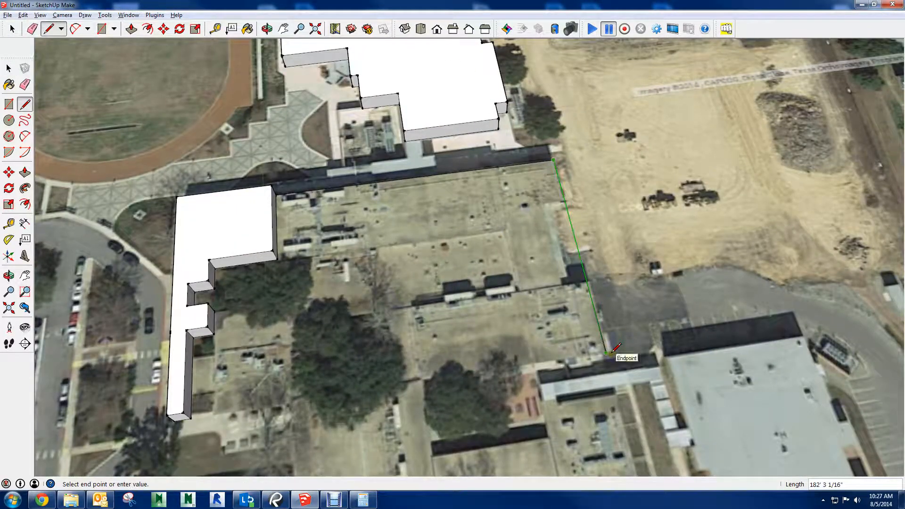
pyautogui.click(607, 352)
pyautogui.scroll(-5, 603, 346)
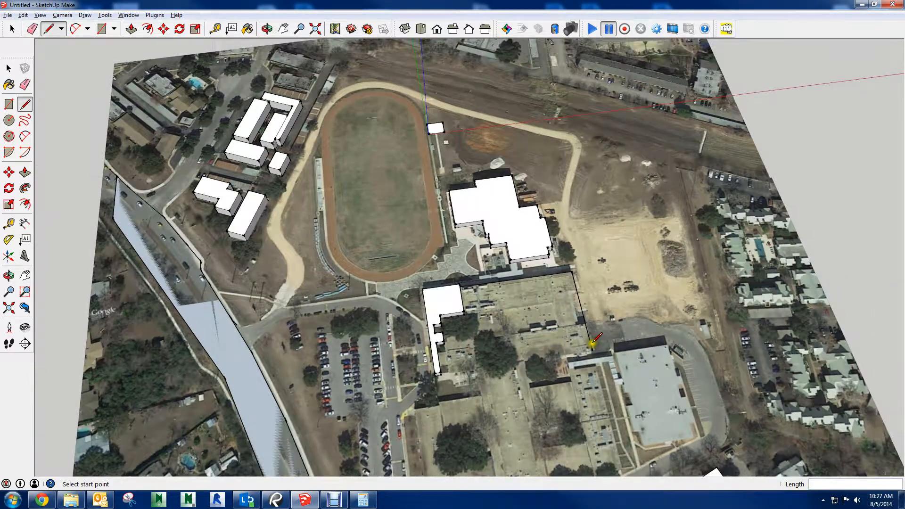
# Divide 182 by 396 in the Calculator to get the site plan's scale factor.
pyautogui.scroll(-3, 603, 337)
pyautogui.keyDown('shift'); pyautogui.moveTo(610, 331); pyautogui.dragTo(559, 313, button='middle'); pyautogui.keyUp('shift')
pyautogui.click(376, 502)
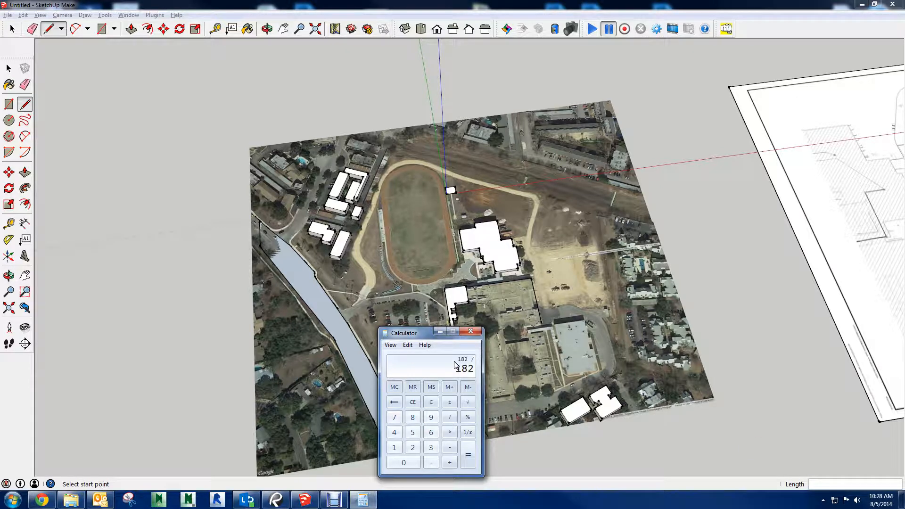
pyautogui.keyDown('shift'); pyautogui.moveTo(772, 241); pyautogui.dragTo(616, 254, button='middle'); pyautogui.keyUp('shift')
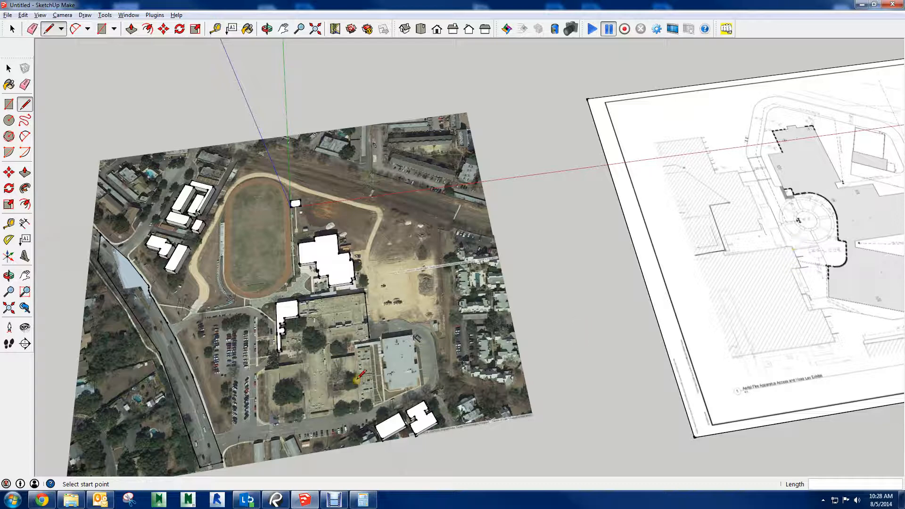
pyautogui.hotkey('alt', 'Tab')
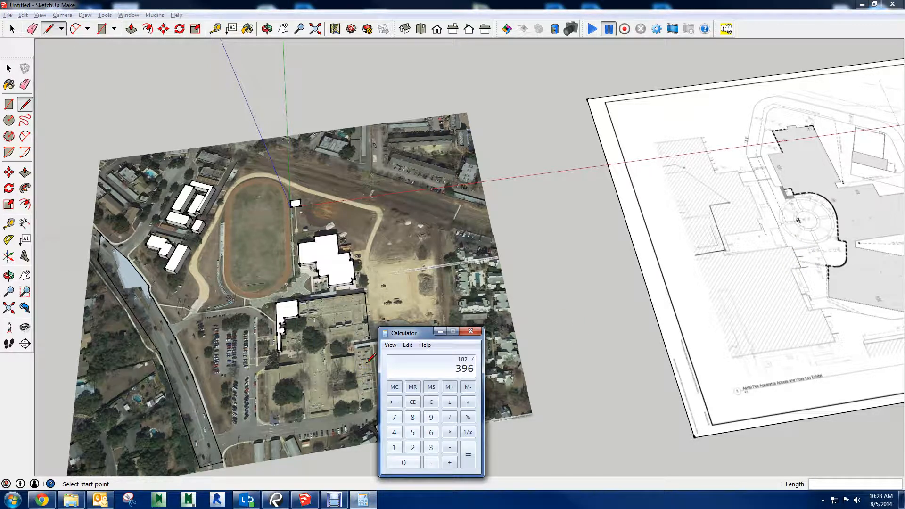
pyautogui.press('Return')
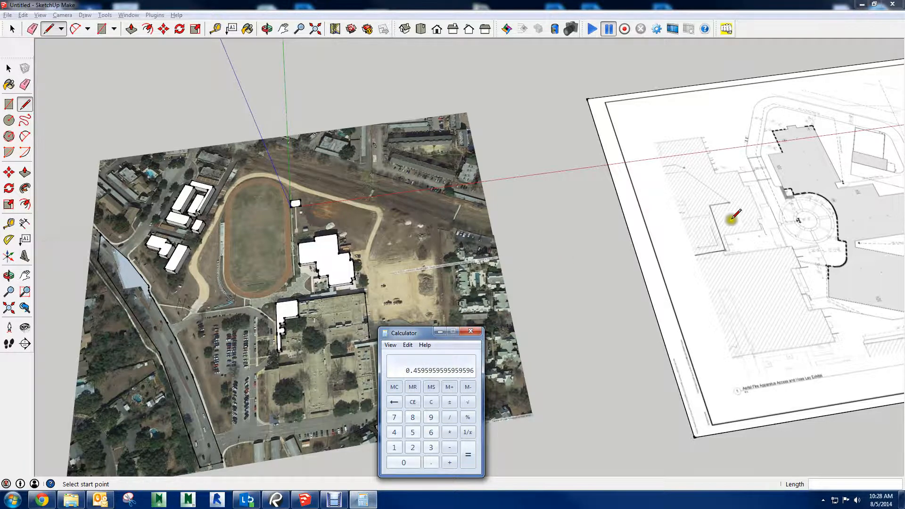
# Reduce the SketchUp window from full screen and place the Calculator beside it, clear of the model.
pyautogui.keyDown('shift'); pyautogui.moveTo(732, 216); pyautogui.dragTo(479, 236, button='middle'); pyautogui.keyUp('shift')
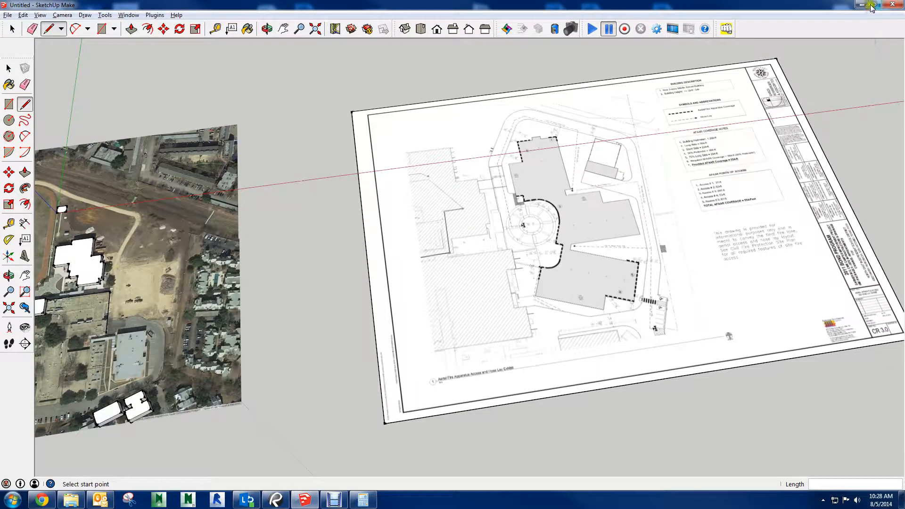
pyautogui.click(363, 499)
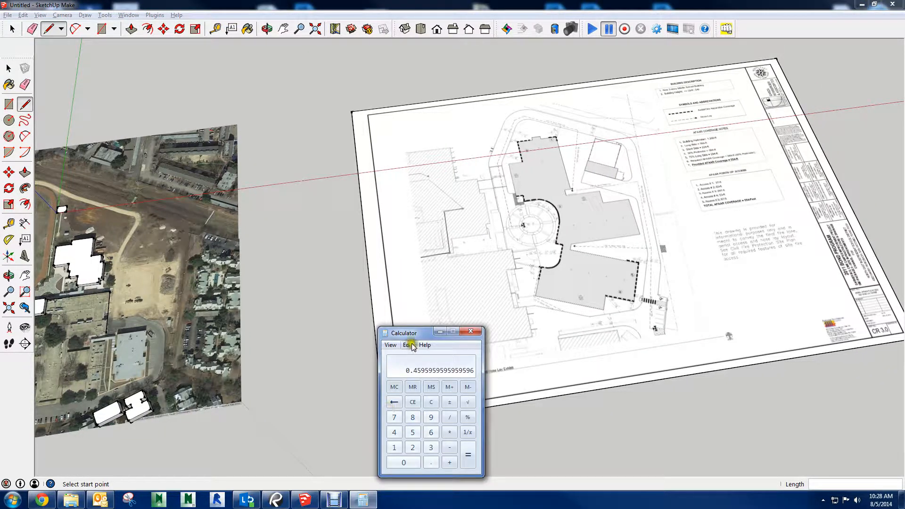
pyautogui.click(874, 4)
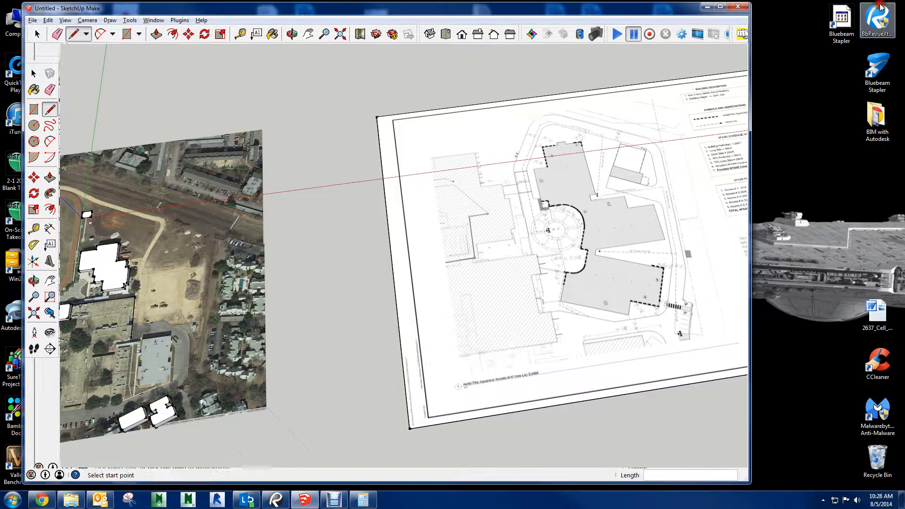
pyautogui.click(370, 498)
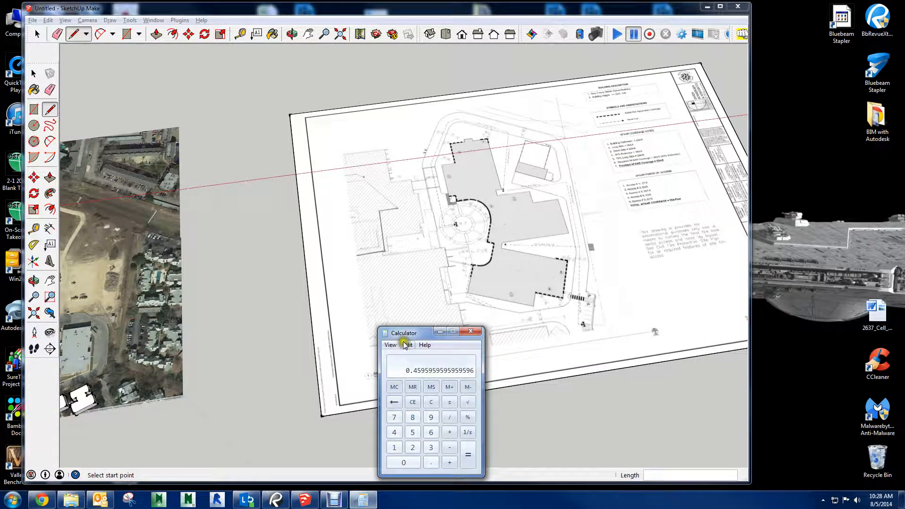
pyautogui.moveTo(406, 325)
pyautogui.mouseDown()
pyautogui.moveTo(733, 303)
pyautogui.moveTo(796, 315)
pyautogui.mouseUp()
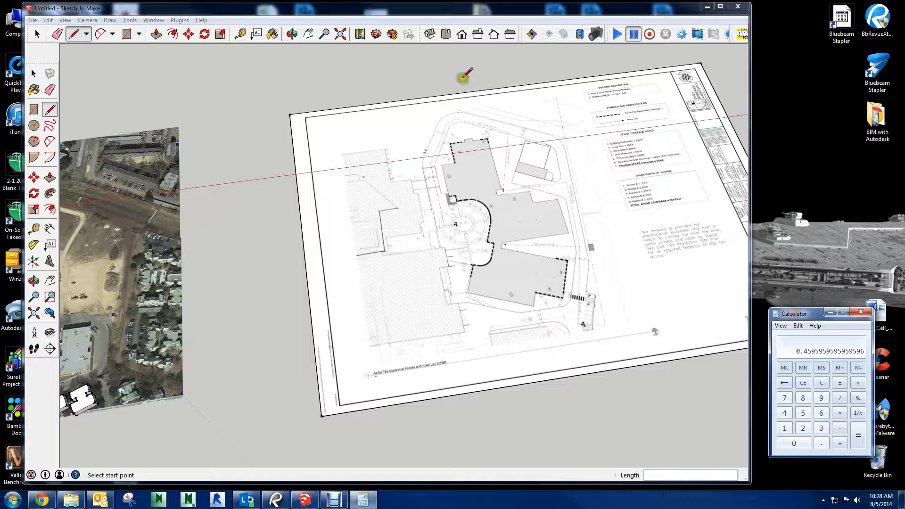
pyautogui.click(448, 9)
pyautogui.click(437, 70)
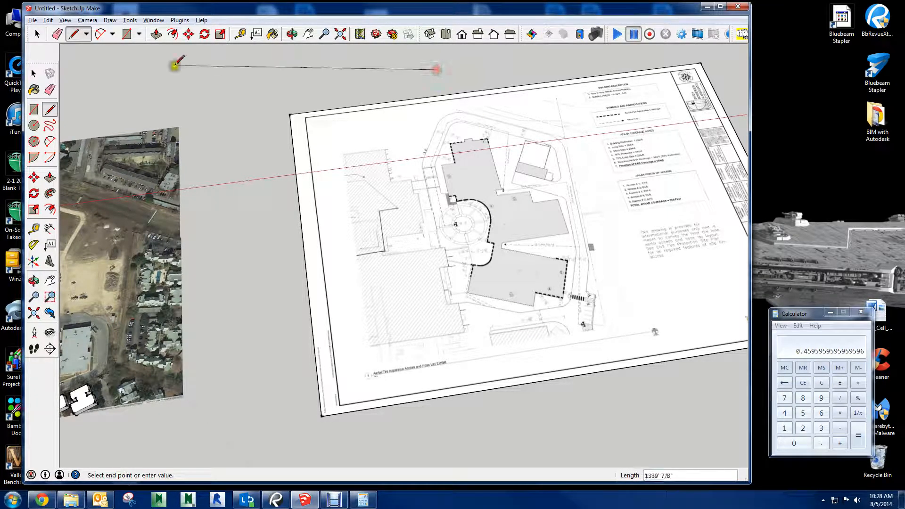
# Scale the site plan image uniformly by .45959 from its title-block corner grip, keeping the diagonally opposite corner fixed.
pyautogui.click(38, 34)
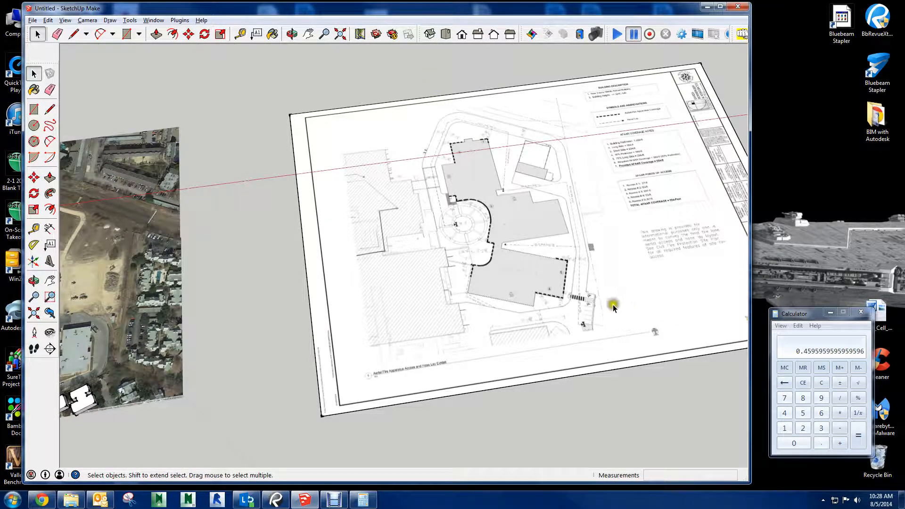
pyautogui.moveTo(614, 308)
pyautogui.mouseDown(button='middle')
pyautogui.moveTo(555, 309)
pyautogui.moveTo(570, 288)
pyautogui.mouseUp(button='middle')
pyautogui.click(497, 259)
pyautogui.press('s')
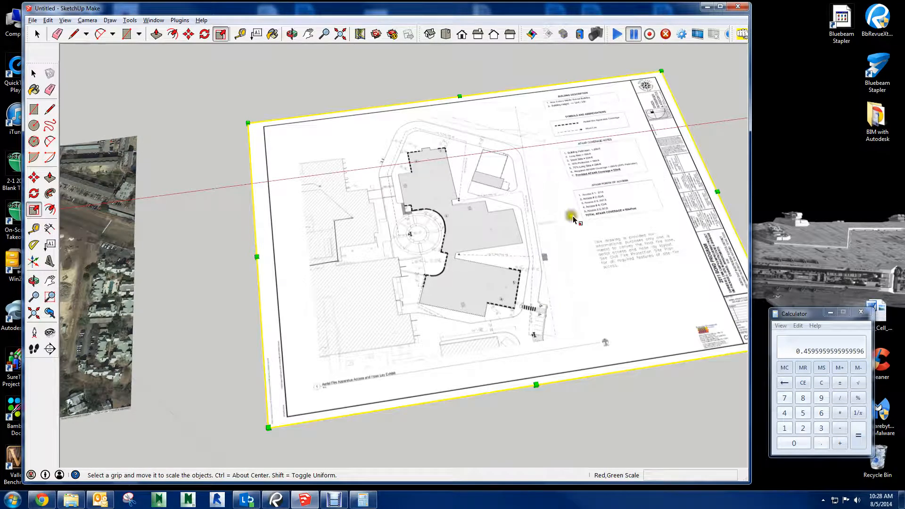
pyautogui.moveTo(661, 71); pyautogui.dragTo(608, 116)
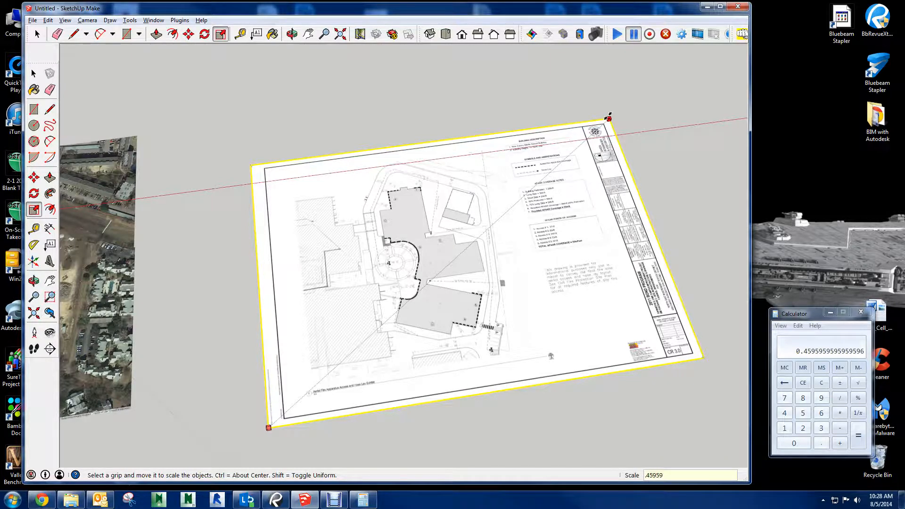
pyautogui.press('Return')
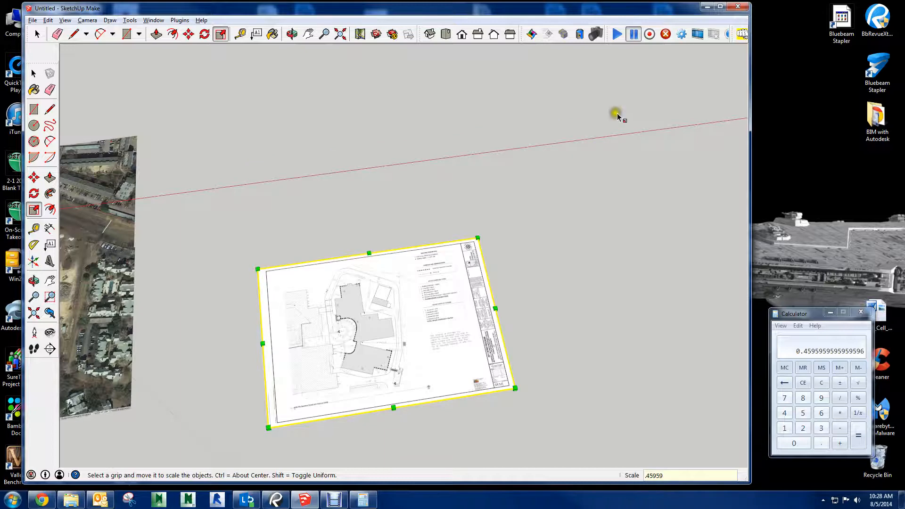
# Move the site plan so the hatched building's corner beside the round courtyard lands on the traced east edge's north corner on the snapshot.
pyautogui.scroll(-2, 366, 364)
pyautogui.moveTo(359, 309)
pyautogui.keyDown('shift'); pyautogui.mouseDown(button='middle')
pyautogui.moveTo(445, 222)
pyautogui.moveTo(582, 174)
pyautogui.mouseUp(button='middle'); pyautogui.keyUp('shift')
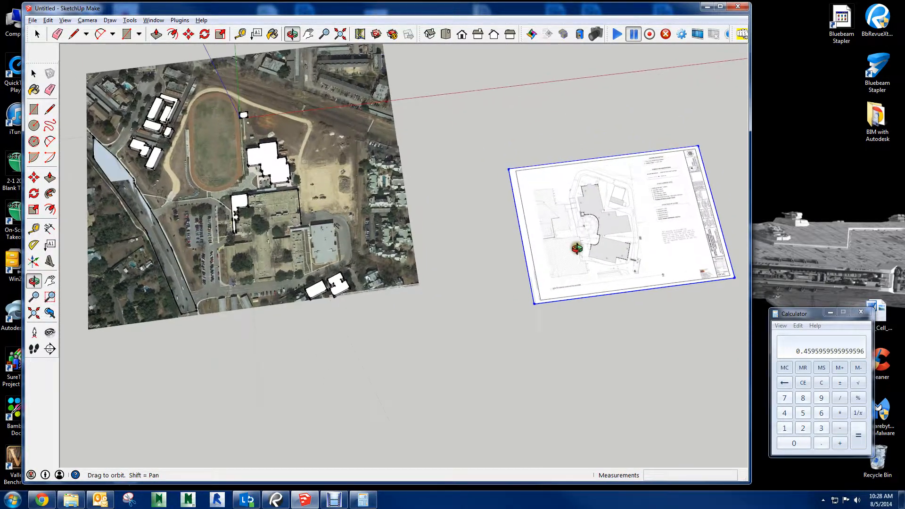
pyautogui.press('s')
pyautogui.scroll(5, 570, 250)
pyautogui.press('m')
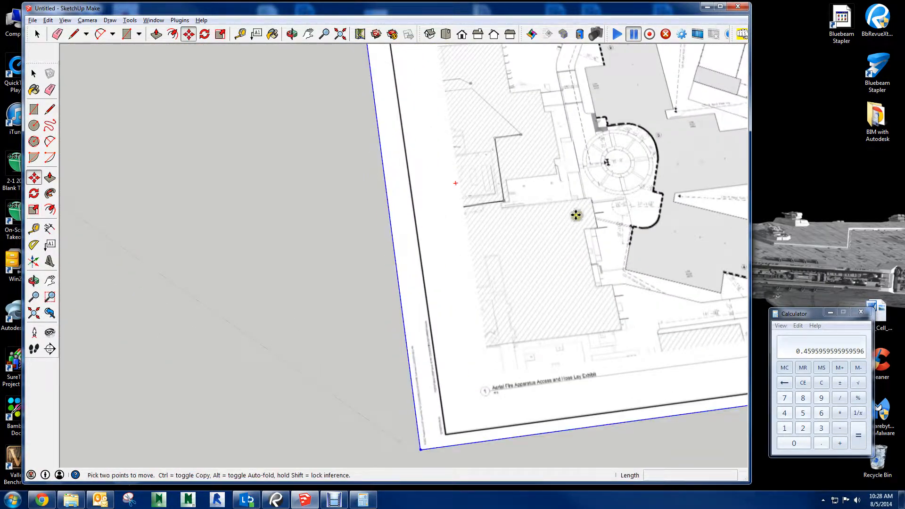
pyautogui.scroll(1, 592, 198)
pyautogui.click(591, 197)
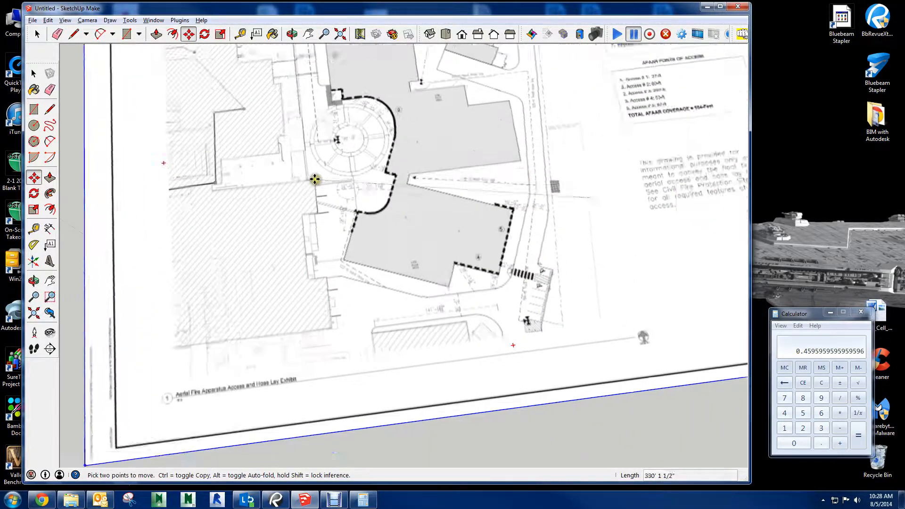
pyautogui.scroll(-3, 311, 178)
pyautogui.keyDown('shift'); pyautogui.moveTo(236, 173); pyautogui.dragTo(690, 174, button='middle'); pyautogui.keyUp('shift')
pyautogui.keyDown('shift'); pyautogui.moveTo(113, 189); pyautogui.dragTo(580, 223, button='middle'); pyautogui.keyUp('shift')
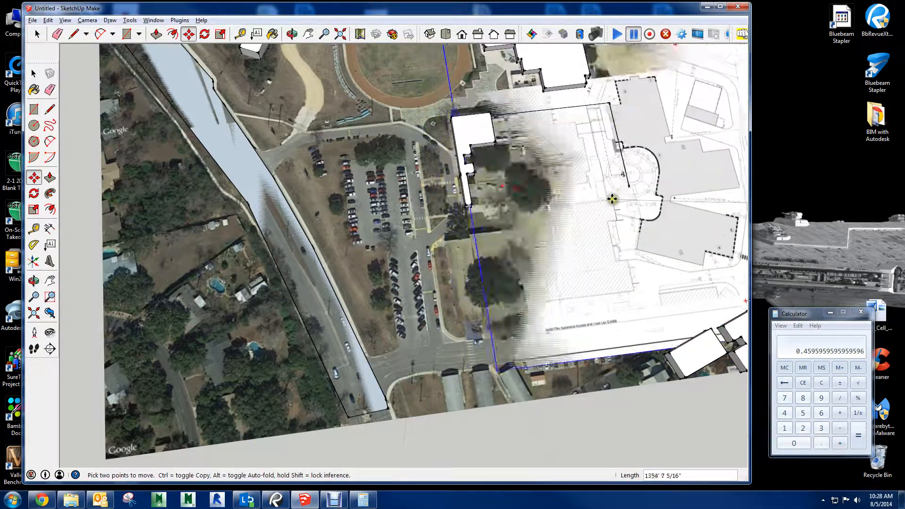
pyautogui.scroll(2, 632, 101)
pyautogui.scroll(2, 608, 102)
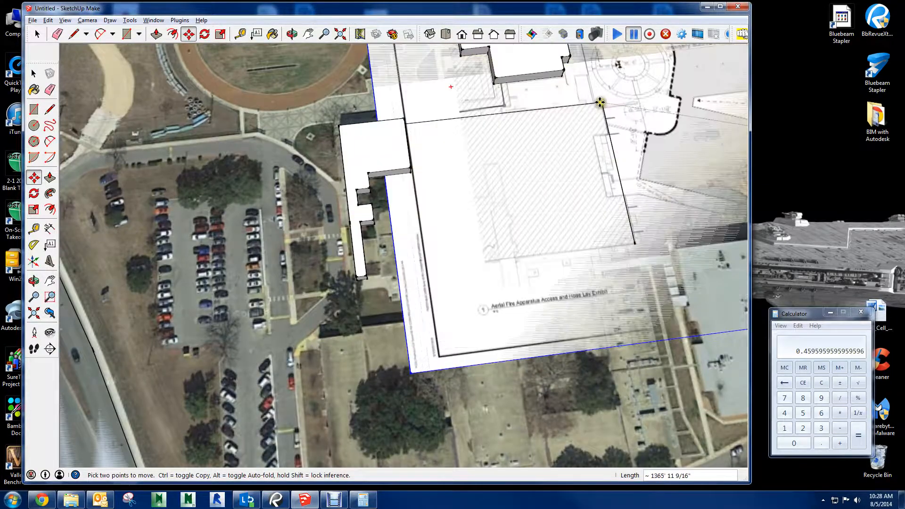
pyautogui.click(600, 102)
# Maximize the SketchUp window and move the Layers window clear of the new buildings on the site plan.
pyautogui.moveTo(654, 222)
pyautogui.keyDown('shift'); pyautogui.mouseDown(button='middle')
pyautogui.moveTo(545, 262)
pyautogui.moveTo(523, 242)
pyautogui.moveTo(519, 384)
pyautogui.moveTo(464, 289)
pyautogui.moveTo(463, 222)
pyautogui.moveTo(541, 83)
pyautogui.moveTo(565, 133)
pyautogui.moveTo(544, 270)
pyautogui.mouseUp(button='middle'); pyautogui.keyUp('shift')
pyautogui.scroll(5, 545, 262)
pyautogui.scroll(-3, 520, 382)
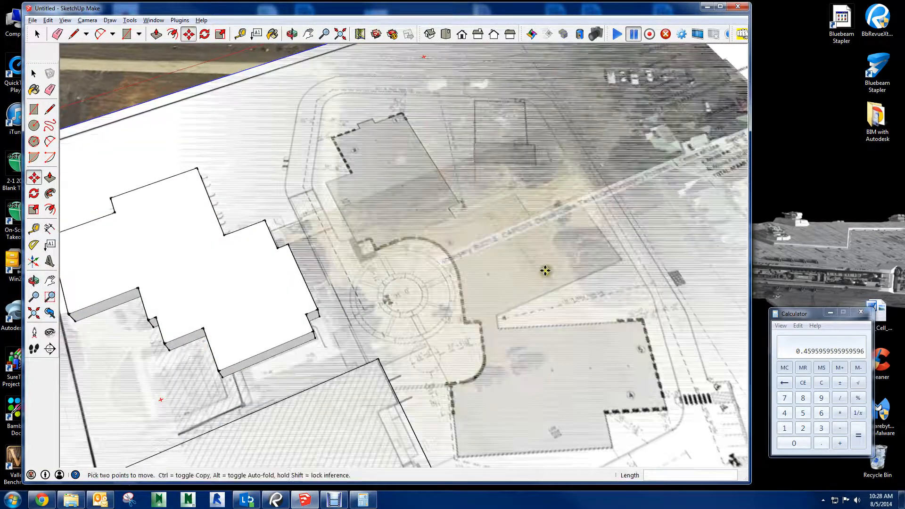
pyautogui.moveTo(904, 188)
pyautogui.mouseDown()
pyautogui.moveTo(529, 121)
pyautogui.moveTo(552, 127)
pyautogui.mouseUp()
pyautogui.doubleClick(661, 7)
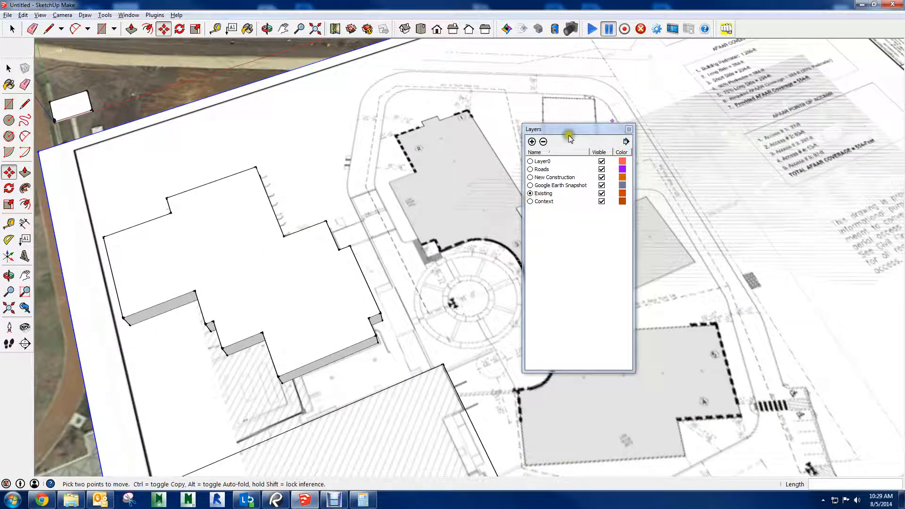
pyautogui.moveTo(569, 133); pyautogui.dragTo(96, 269)
# Trace the northern gray building's outline on the site plan, starting with its west edge, about 79' 9" long, and the notch beside the round courtyard.
pyautogui.moveTo(389, 154)
pyautogui.keyDown('shift'); pyautogui.mouseDown(button='middle')
pyautogui.moveTo(428, 292)
pyautogui.moveTo(398, 225)
pyautogui.mouseUp(button='middle'); pyautogui.keyUp('shift')
pyautogui.scroll(3, 433, 281)
pyautogui.press('l')
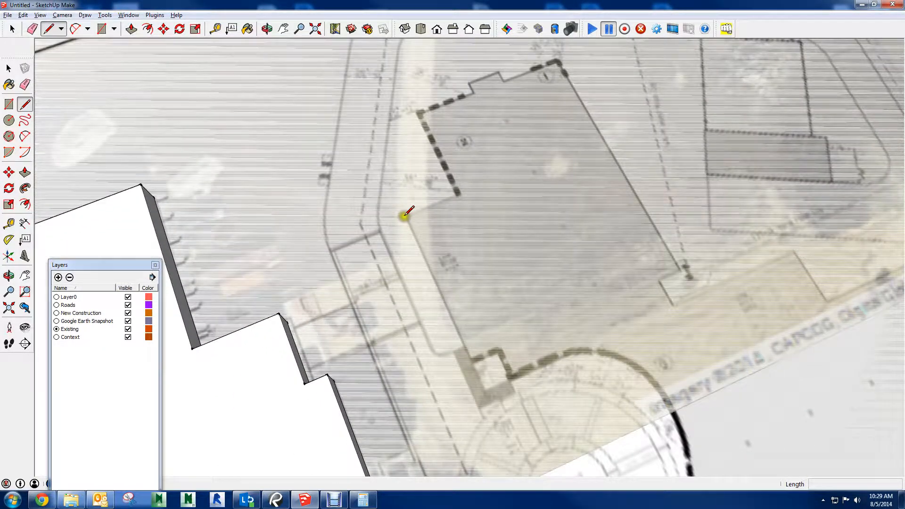
pyautogui.click(406, 216)
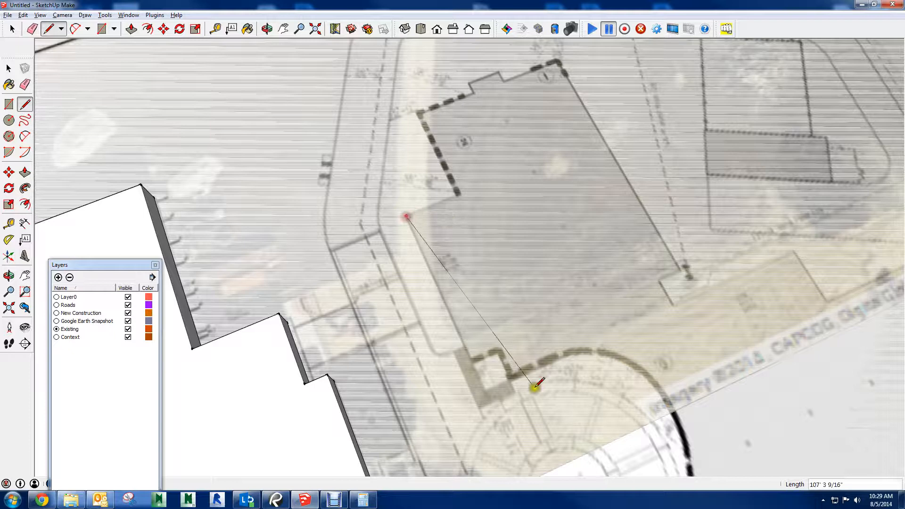
pyautogui.click(471, 361)
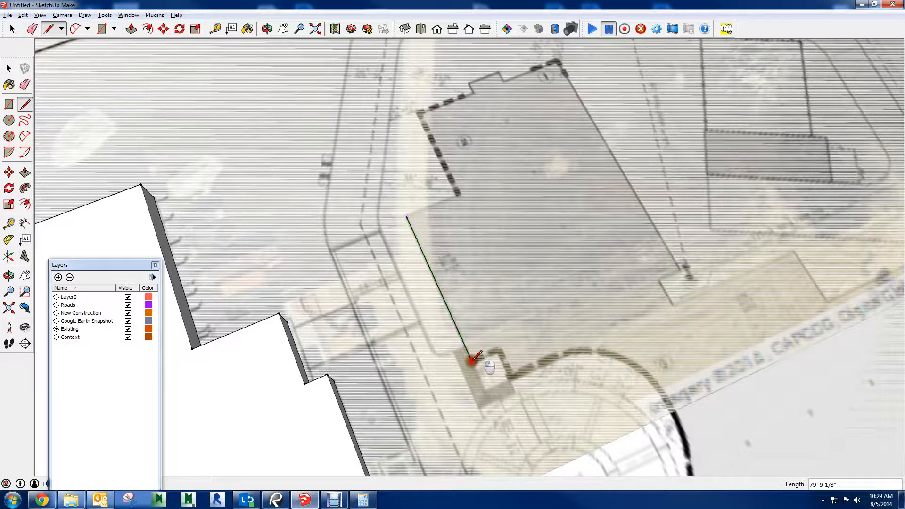
pyautogui.click(495, 350)
pyautogui.click(506, 376)
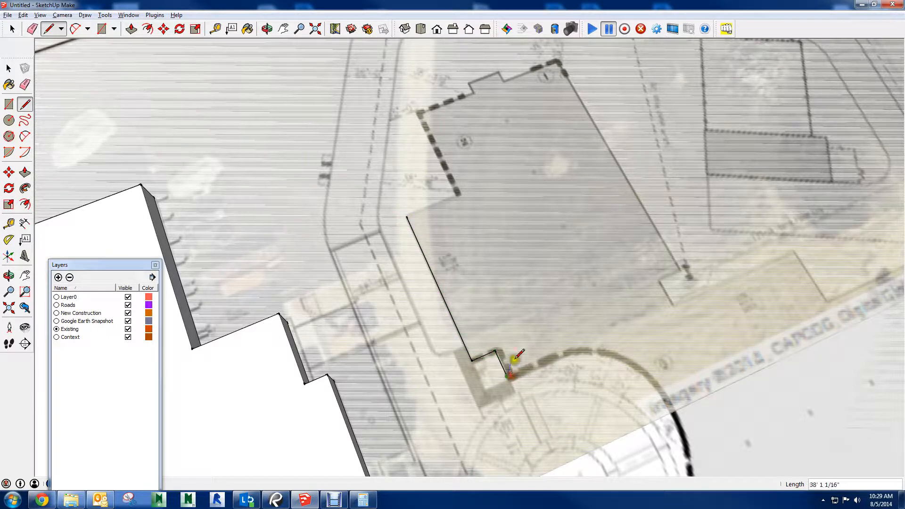